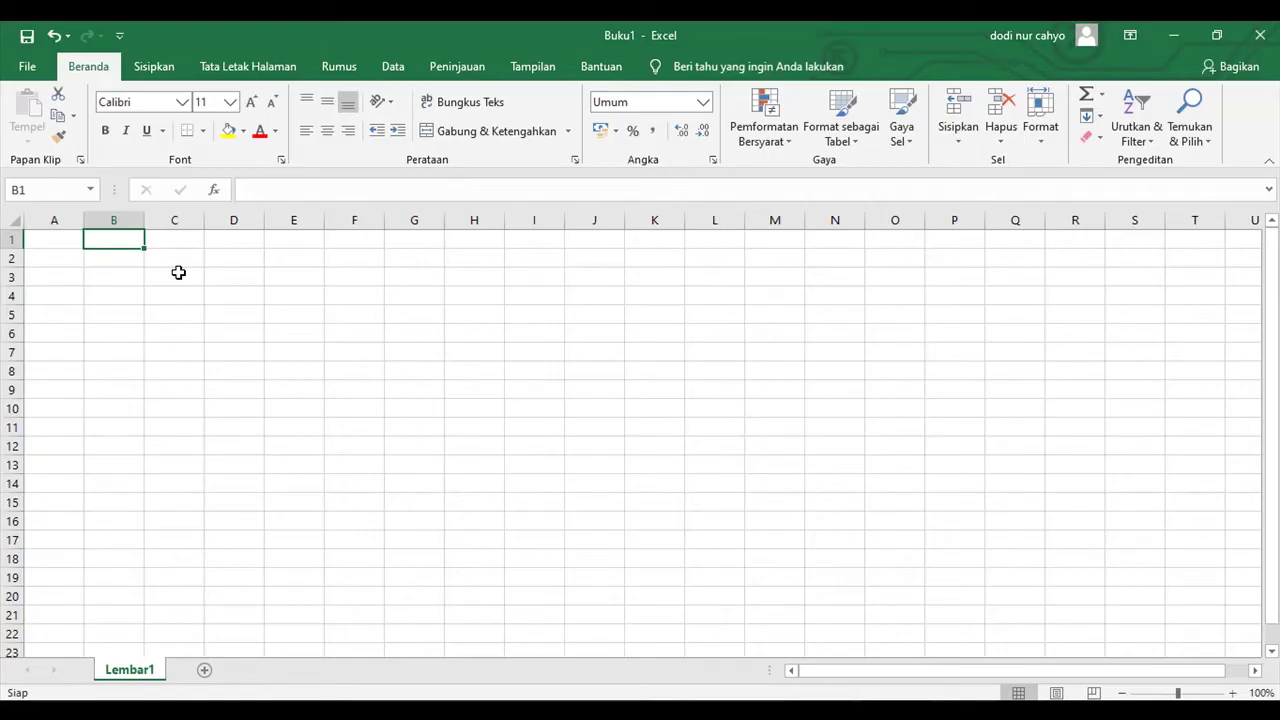
# Step: Enter the labels PINJAMAN, BUNGA and LAMA MEMINJAM in B1:B3 and fit column B to its contents
pyautogui.write('PINJAMAN')
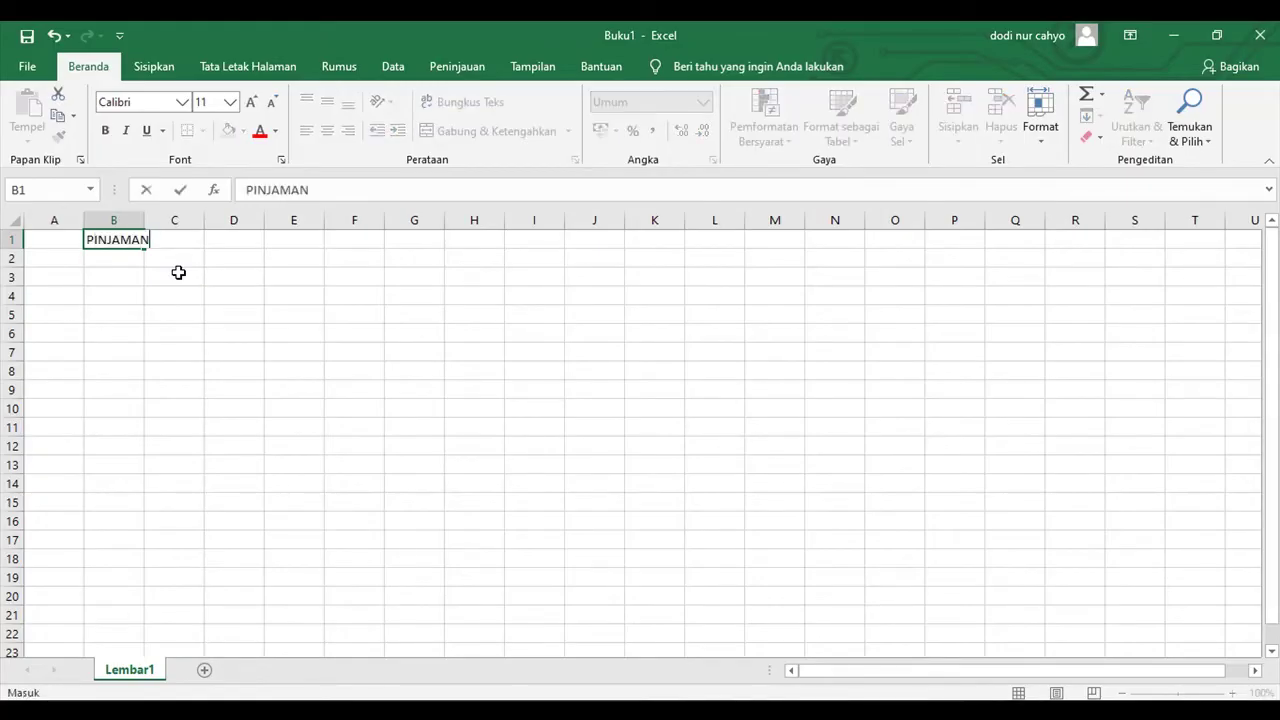
pyautogui.press('Return')
pyautogui.write('BUNGA')
pyautogui.press('Return')
pyautogui.write('LAMA MEMINJAM')
pyautogui.click(178, 273)
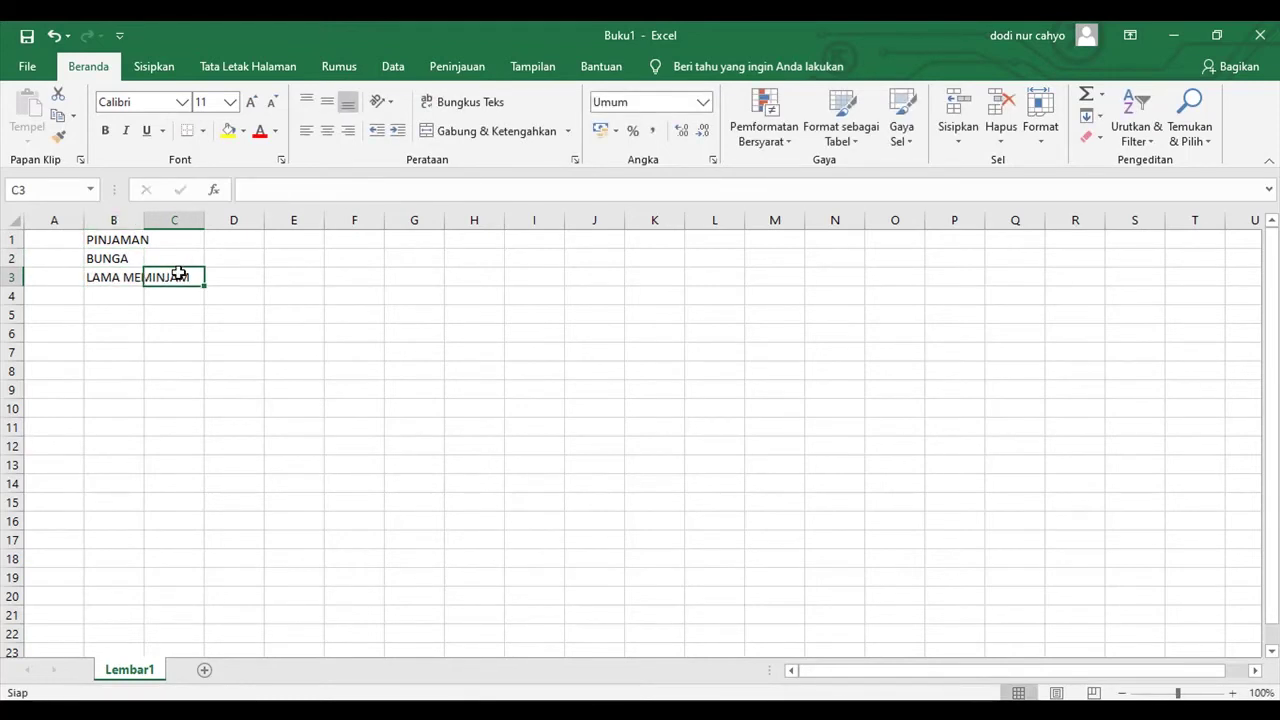
pyautogui.doubleClick(144, 220)
# Step: Enter the loan amount 12000000 in C1 and the interest rate 10% with the note PER TAHUN in C2:D2
pyautogui.click(203, 238)
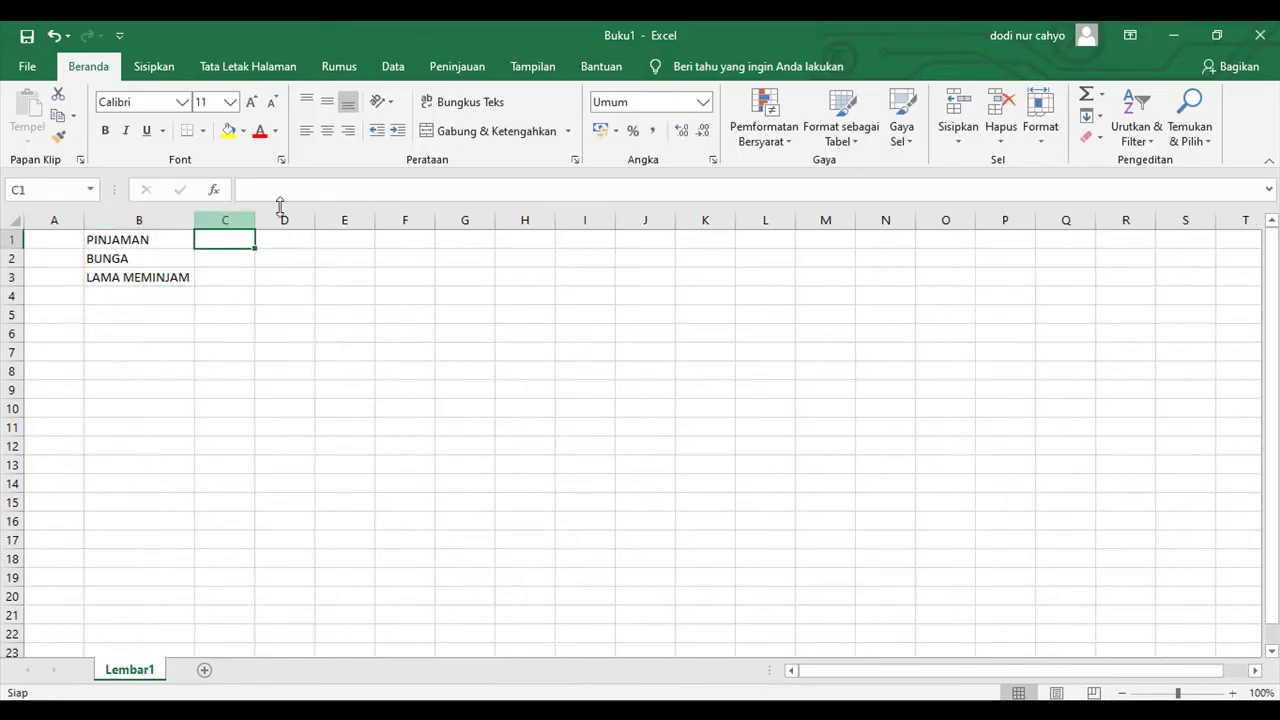
pyautogui.click(340, 185)
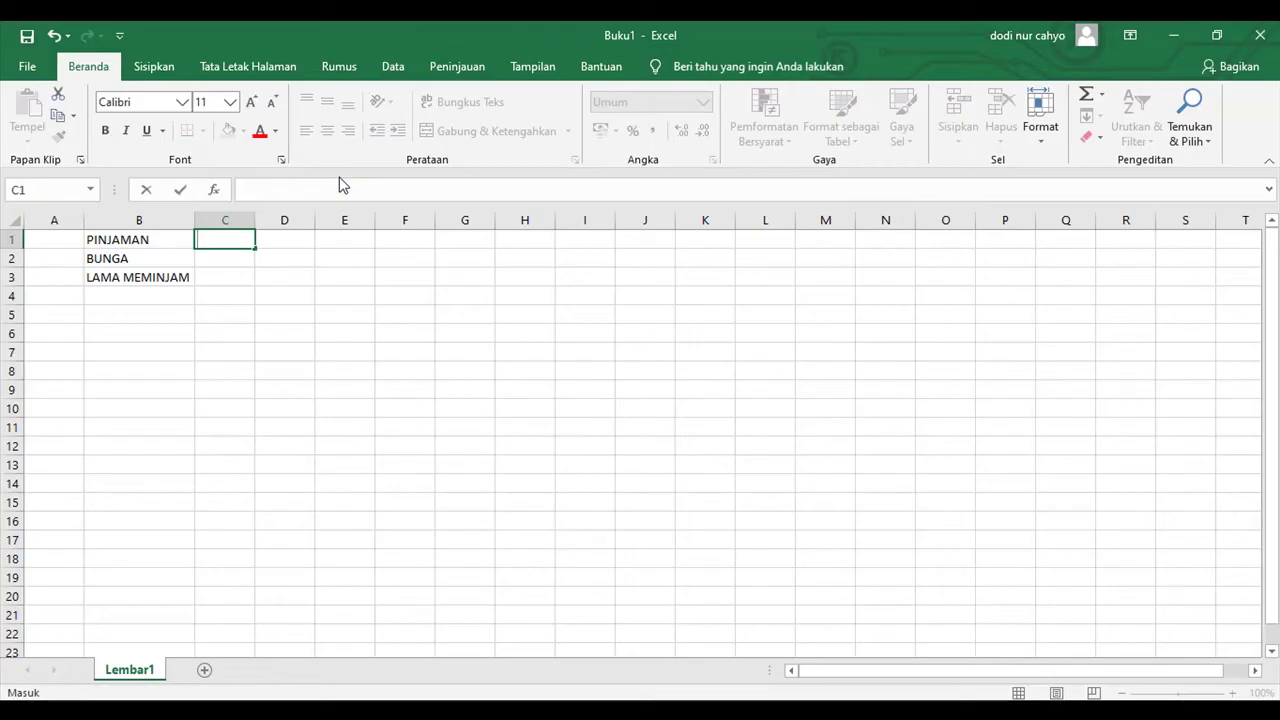
pyautogui.write('12000000')
pyautogui.press('Return')
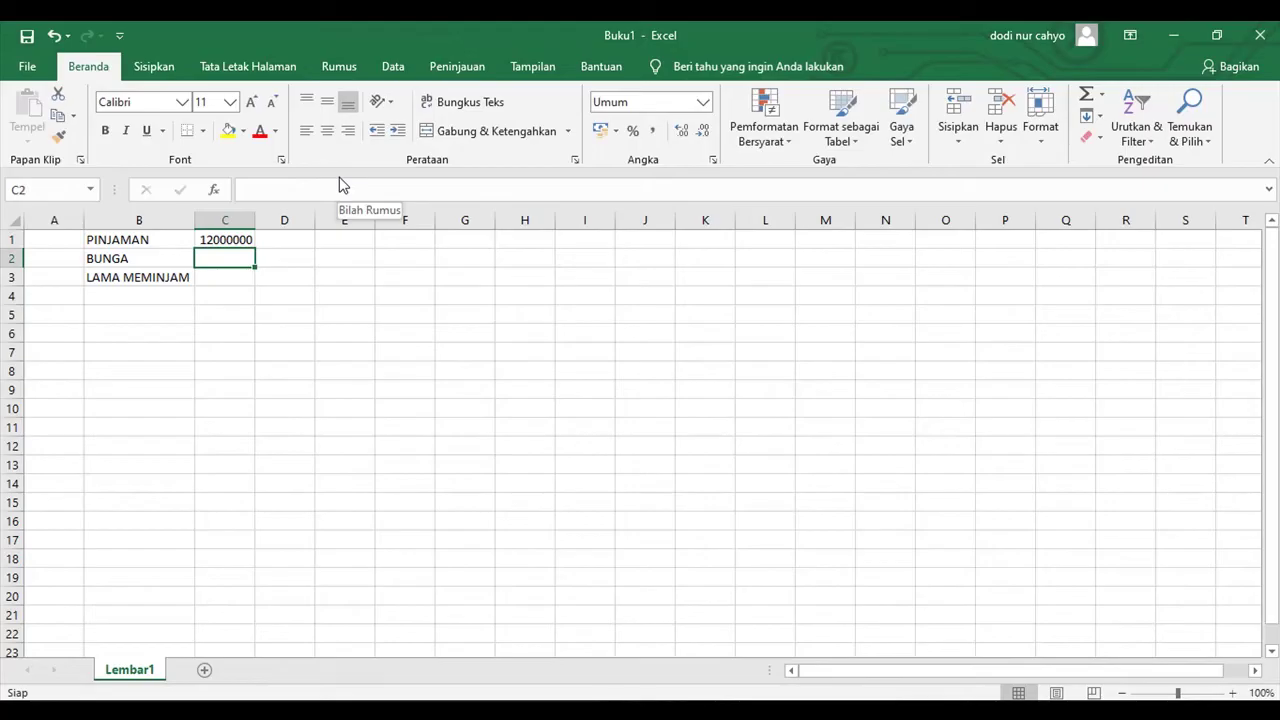
pyautogui.write('10%')
pyautogui.press('Tab')
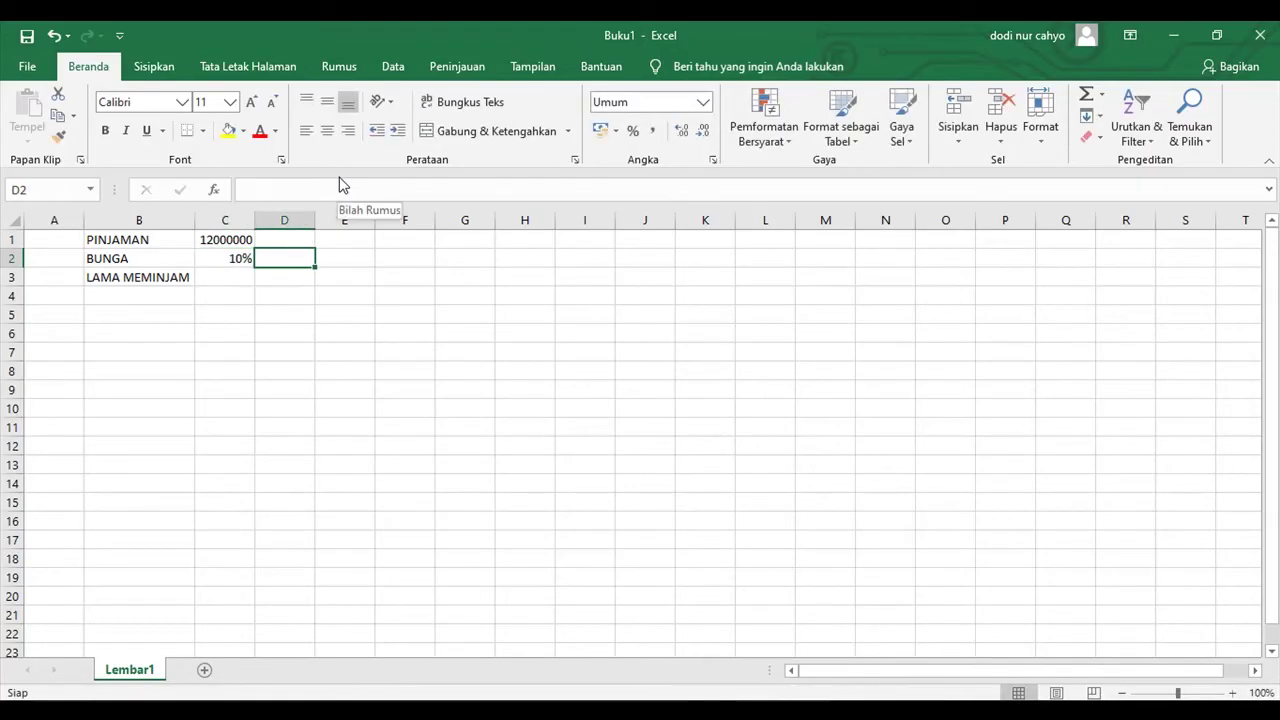
pyautogui.write('PER TAHUN')
pyautogui.press('Return')
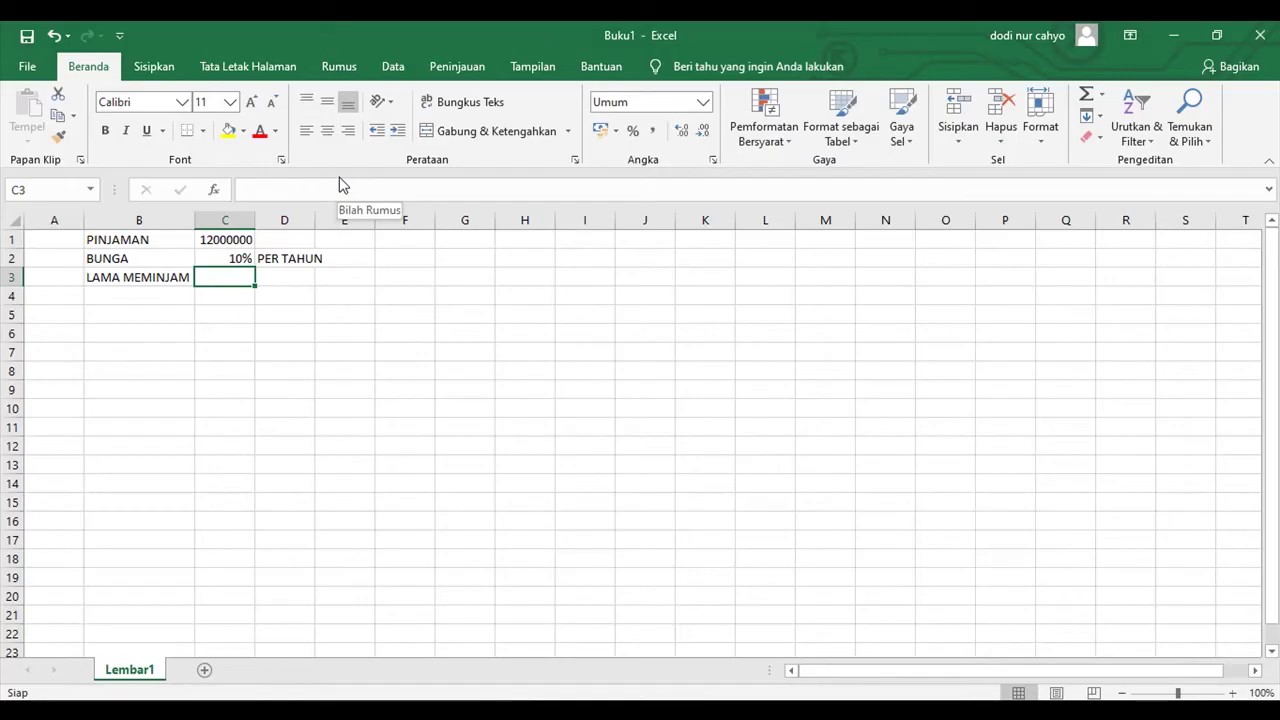
# Step: Enter the loan term as 12 in C3 with the unit BULAN in D3
pyautogui.write('12')
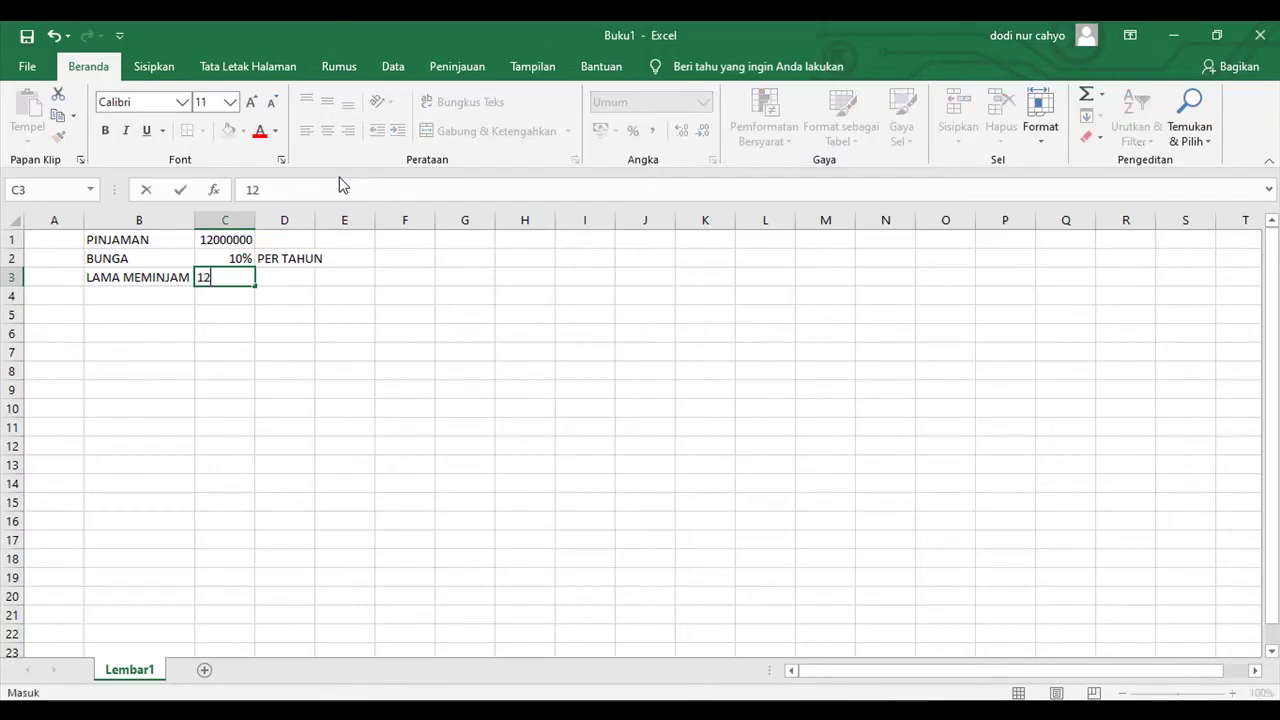
pyautogui.press('Tab')
pyautogui.write('BULAN')
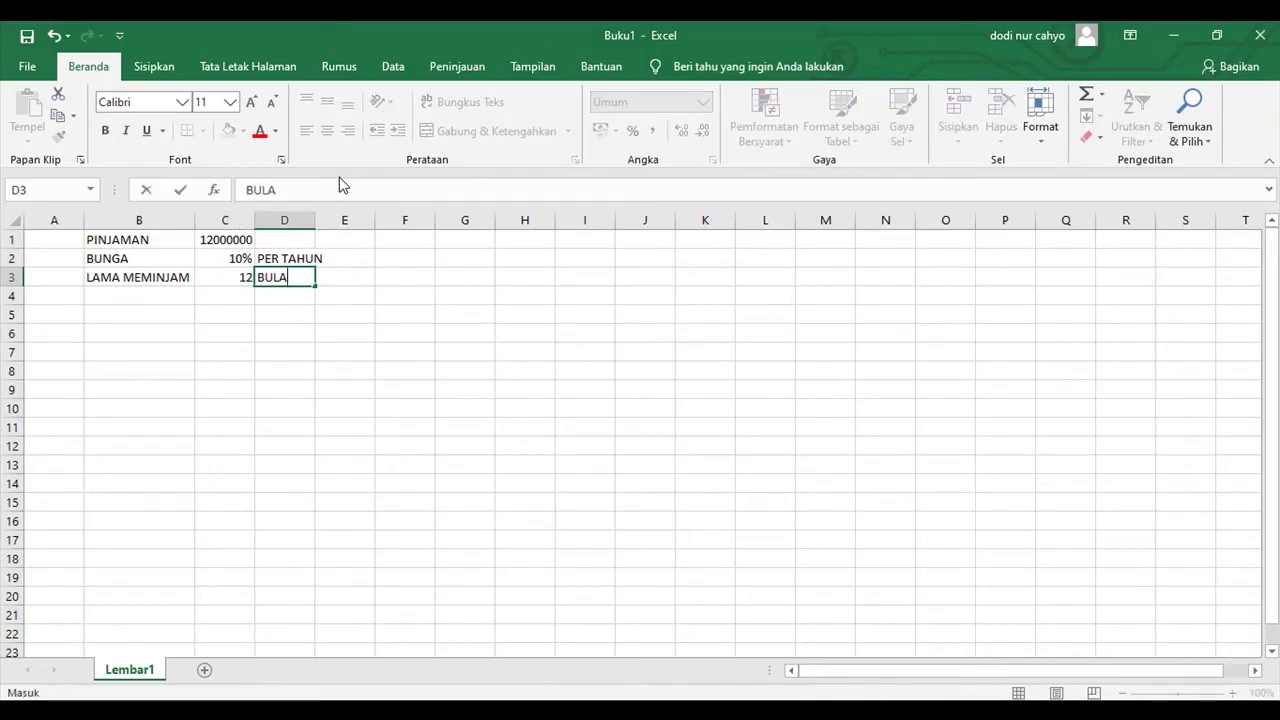
pyautogui.press('Left')
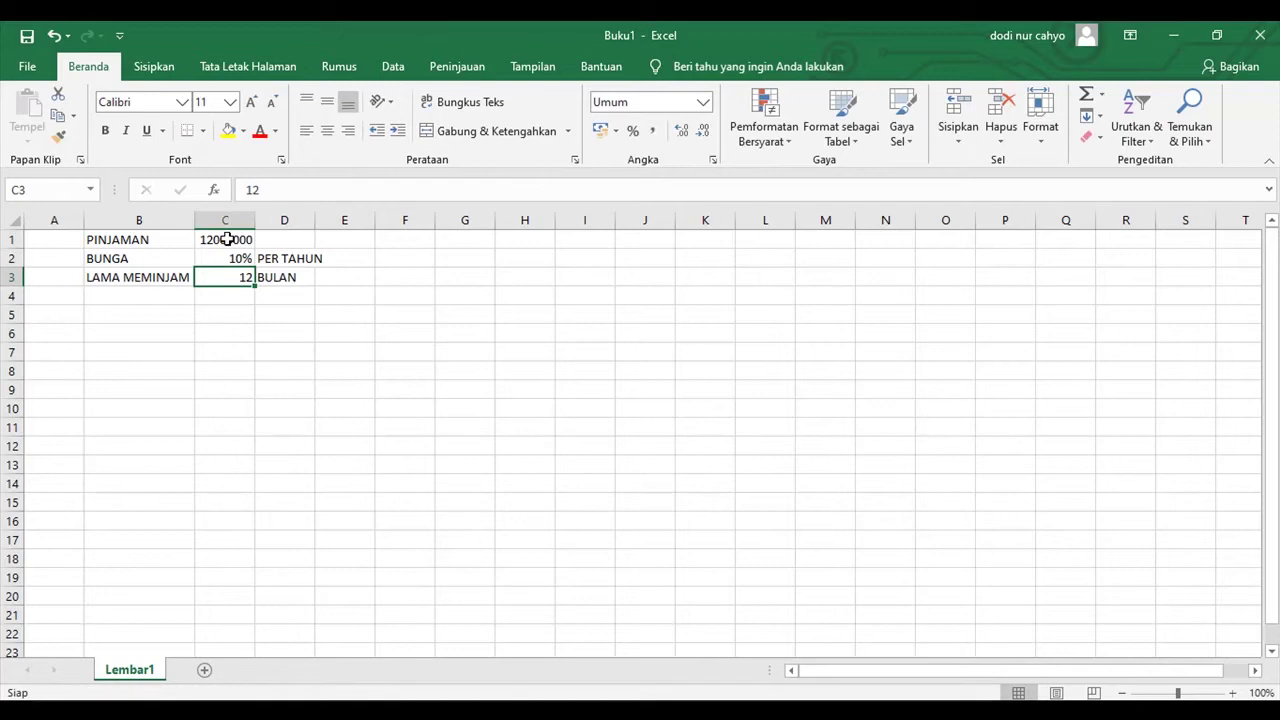
# Step: Format the loan amount in C1 with the comma (accounting) number style
pyautogui.click(227, 240)
pyautogui.click(653, 130)
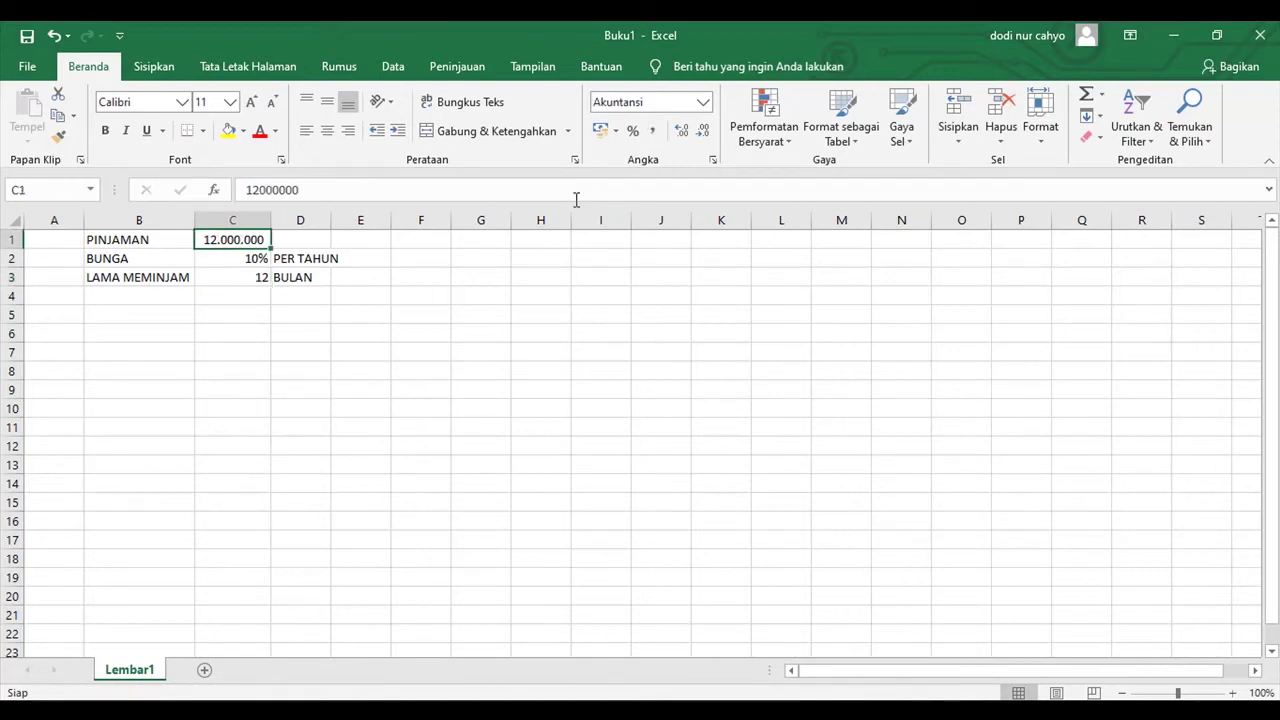
pyautogui.click(131, 277)
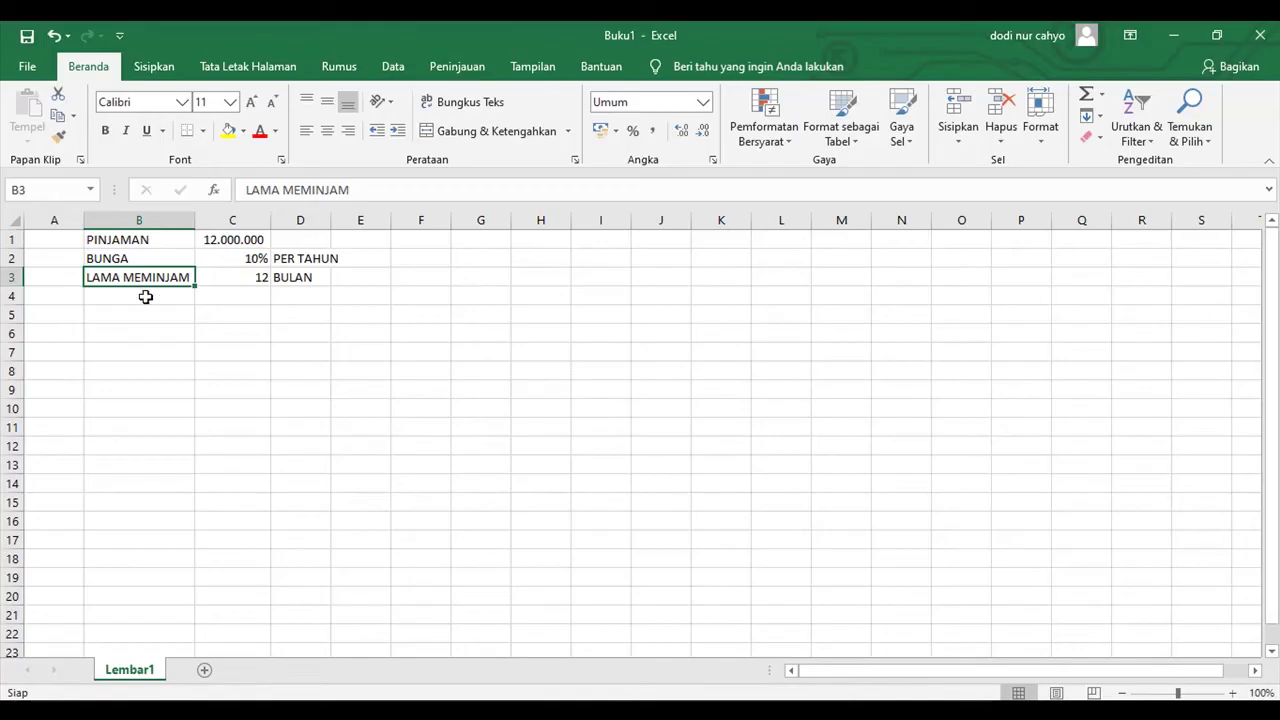
# Step: Enter the table title BUNGA FLAT/BUNGA TETAP in A5
pyautogui.click(57, 318)
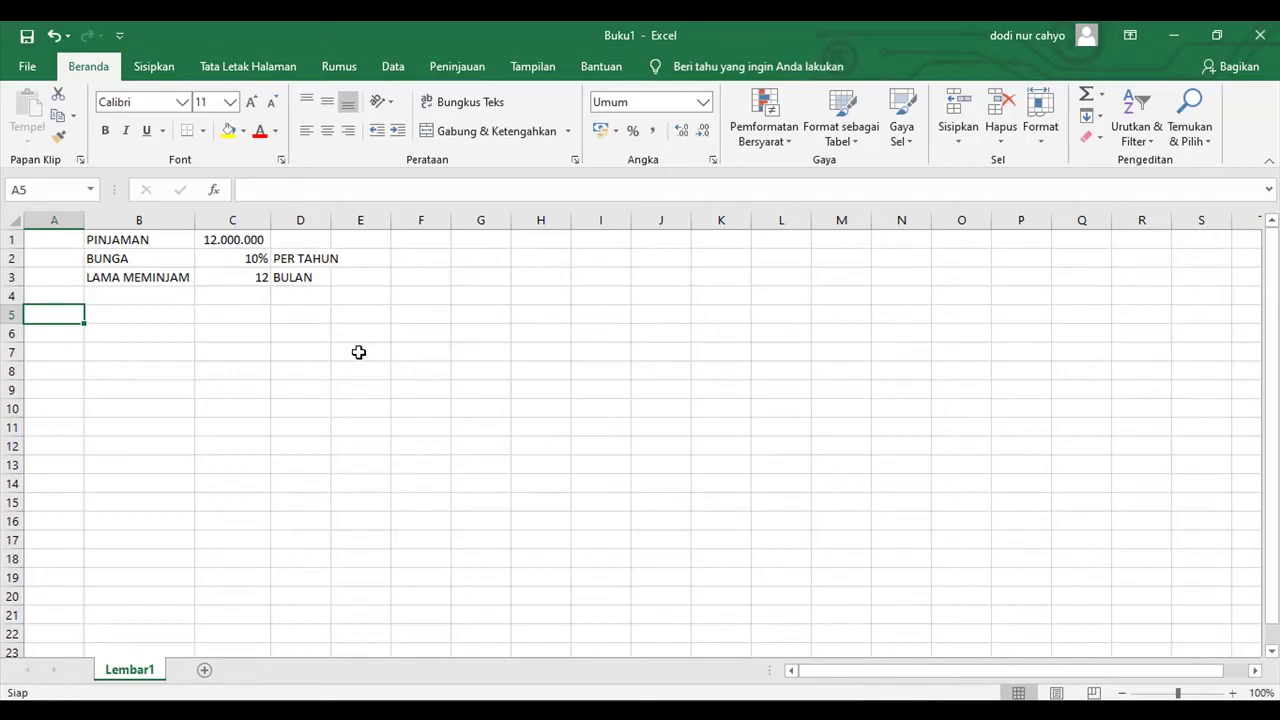
pyautogui.write('BUNGA ')
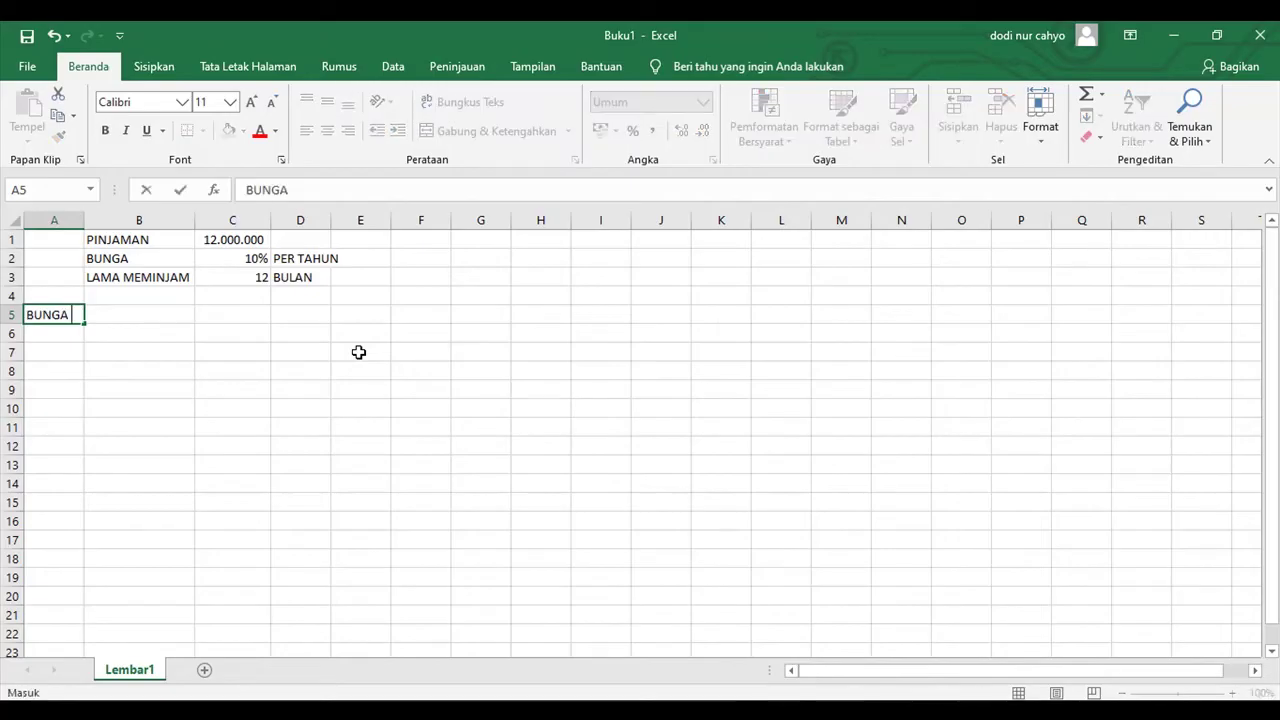
pyautogui.write('FLAT/BUNGA TETAP')
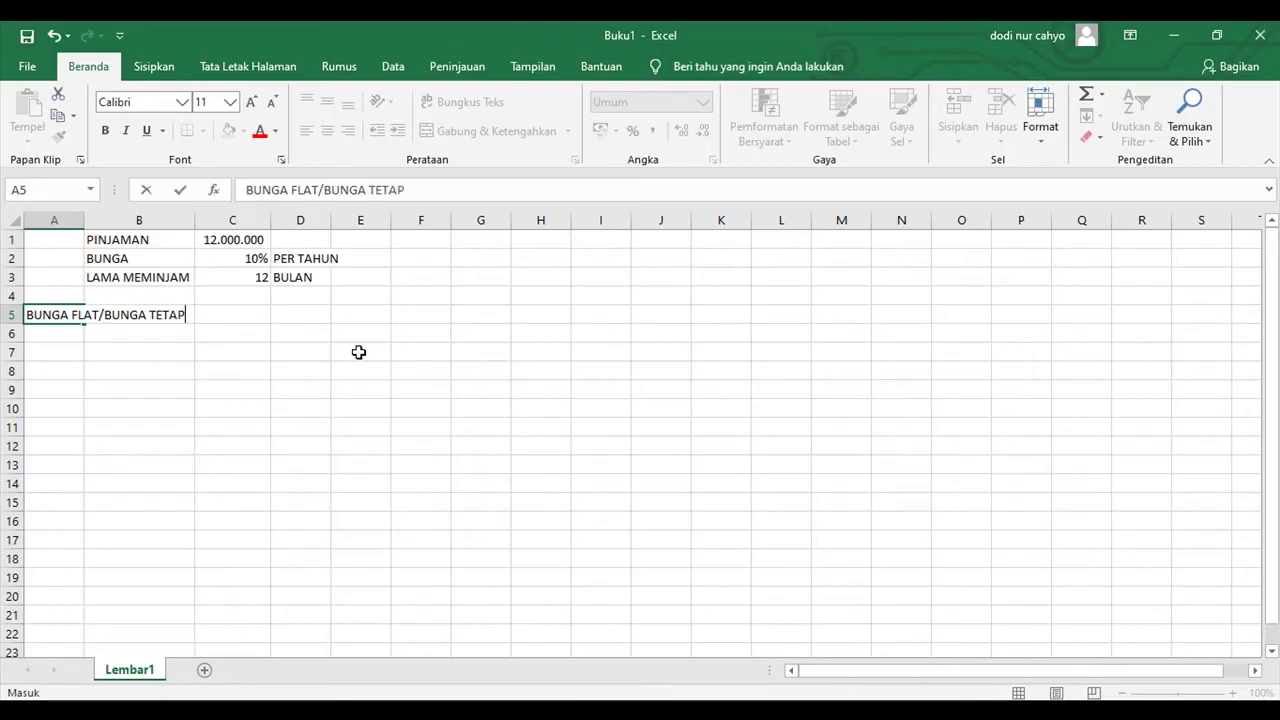
pyautogui.press('Return')
# Step: Enter the column headers NO, SISA PINJAMAN and ANGSURAN POKOK in A6:C6
pyautogui.write('NO')
pyautogui.press('Tab')
pyautogui.write('SISA ')
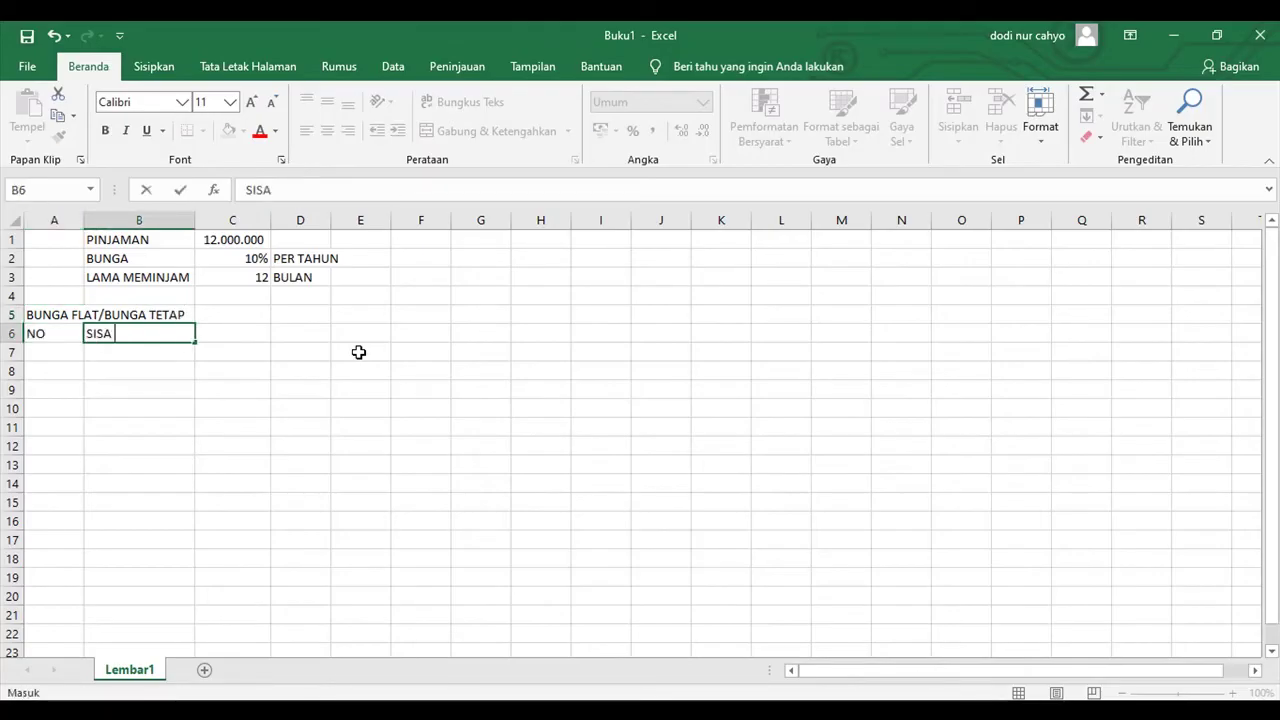
pyautogui.write('PINJAMAN')
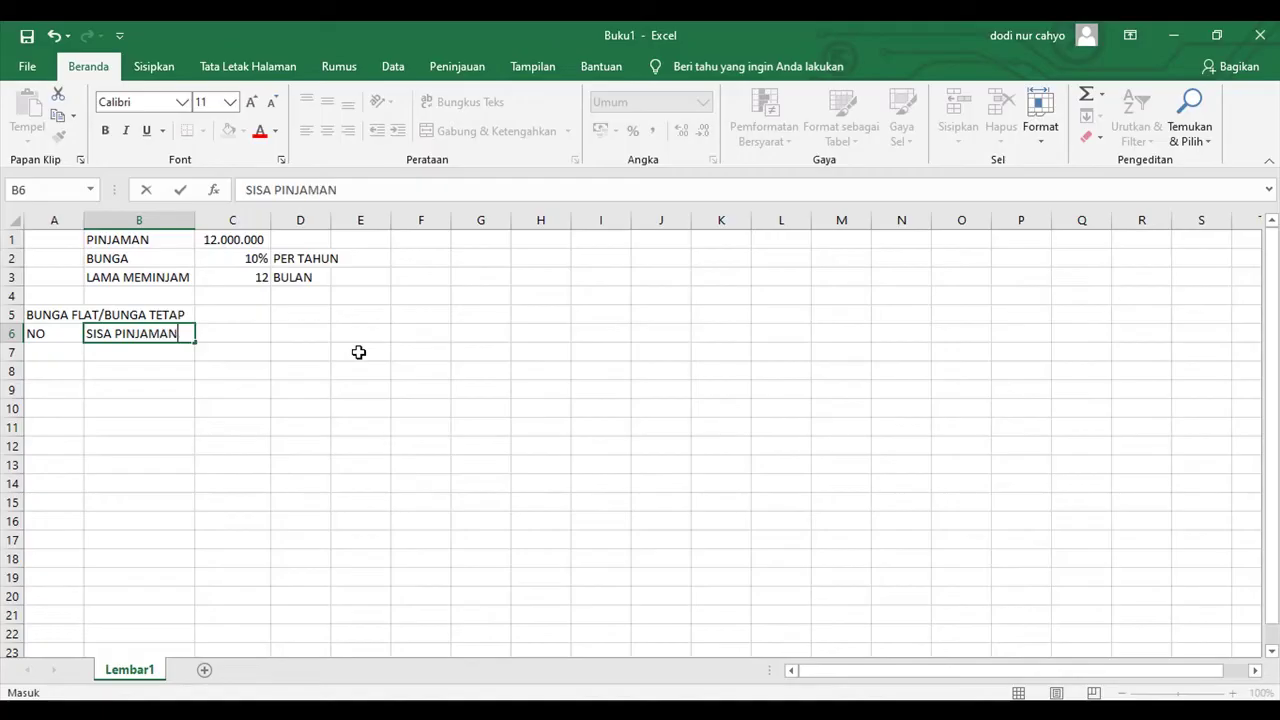
pyautogui.press('Tab')
pyautogui.write('ANGSURAN')
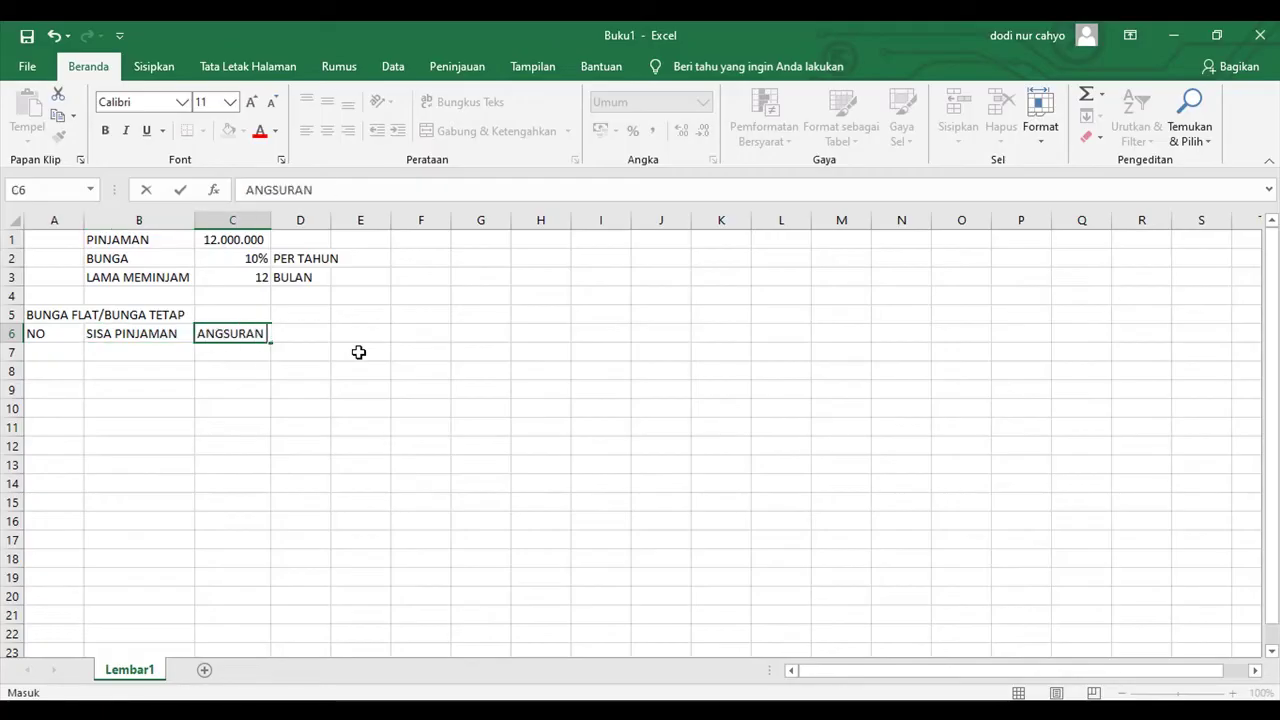
pyautogui.write(' POKOK')
pyautogui.press('Tab')
# Step: Complete the header row with ANGSURAN BUNGA, JUMLAH ANGSURAN and SISA POKOK in D6:F6
pyautogui.write('ANG')
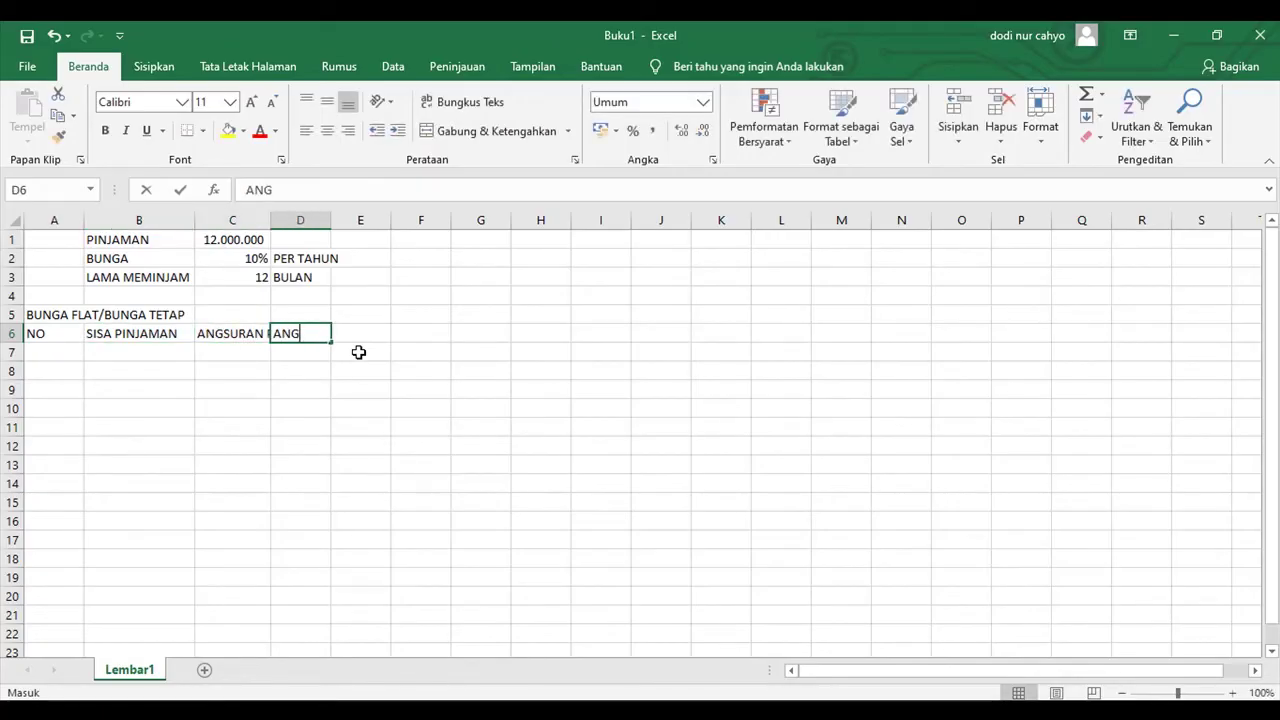
pyautogui.write('SURAN BUNGA')
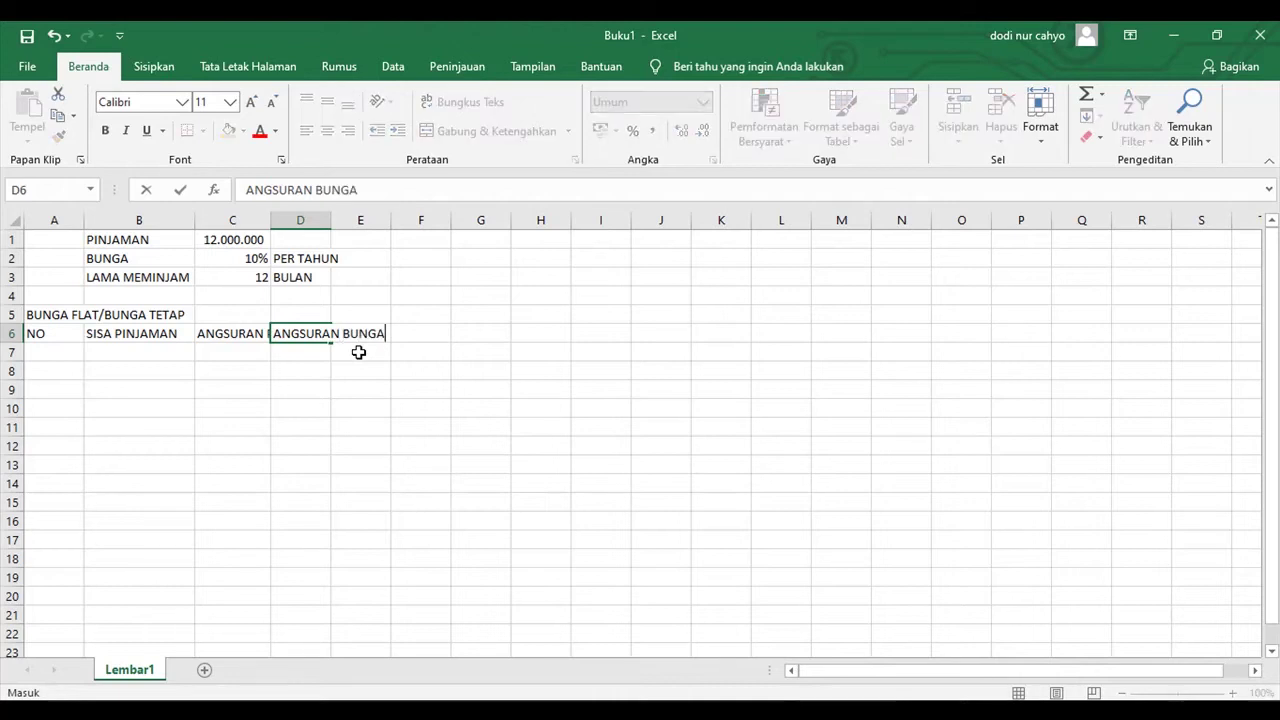
pyautogui.press('Tab')
pyautogui.write('JUMLAH ANGSURAN')
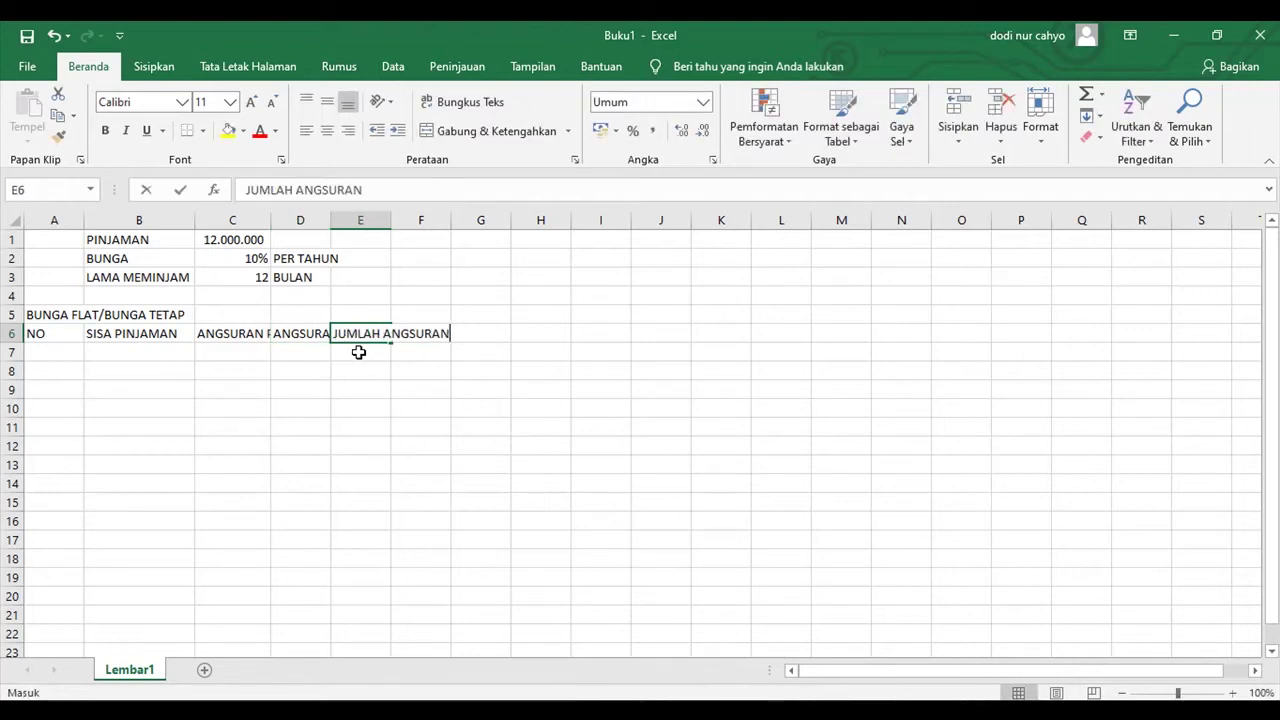
pyautogui.press('Tab')
pyautogui.write('SISA ')
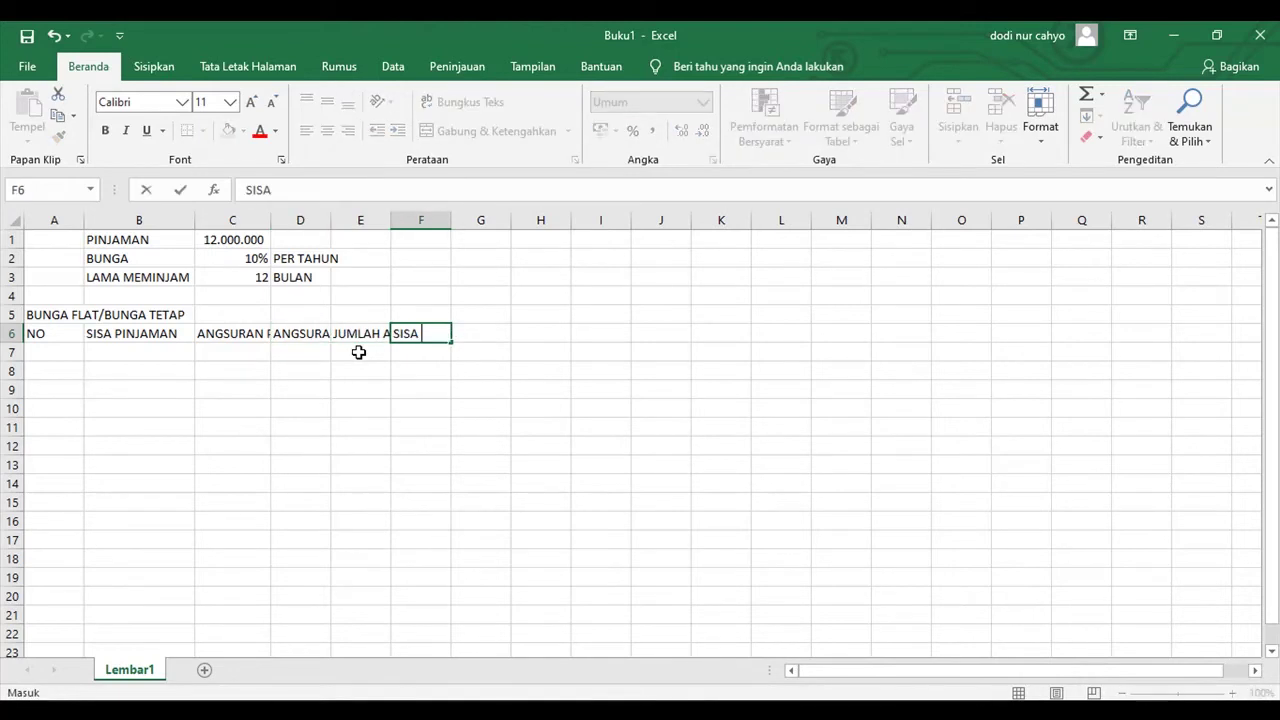
pyautogui.write('POKOK')
pyautogui.press('Return')
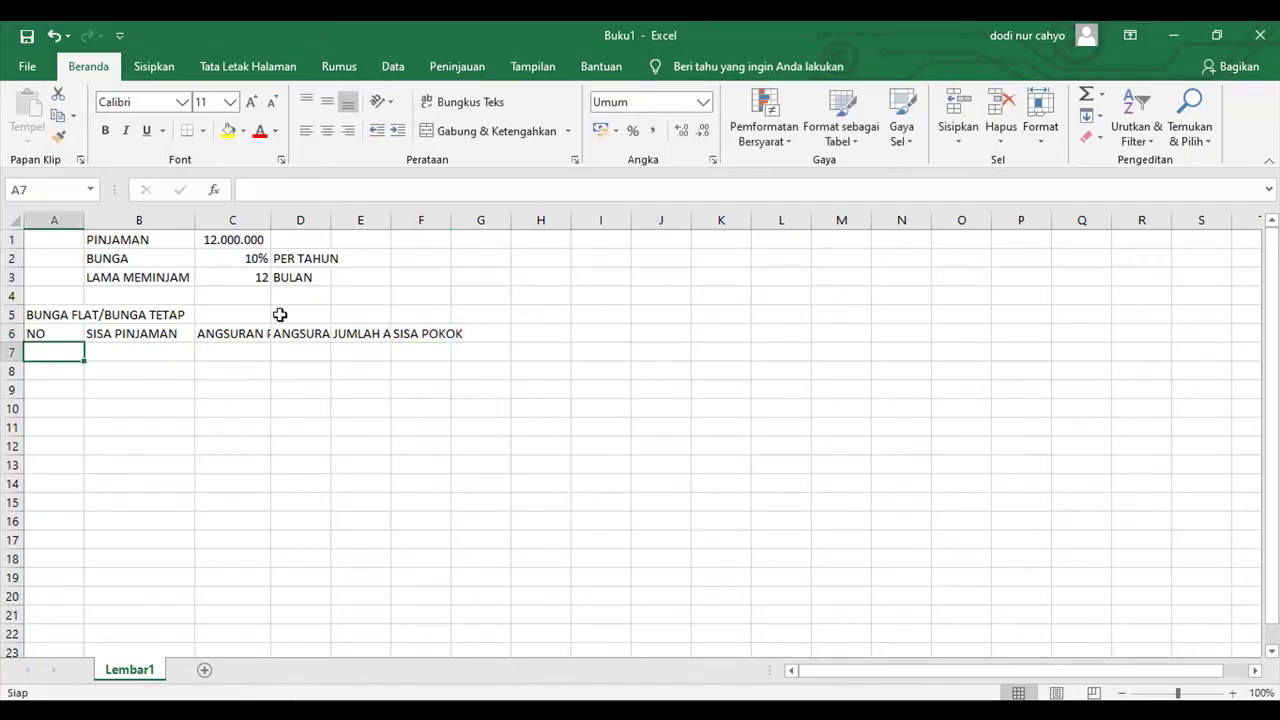
# Step: Wrap the text of the headers in A6:F6 and center it horizontally and vertically
pyautogui.moveTo(45, 332); pyautogui.dragTo(416, 334)
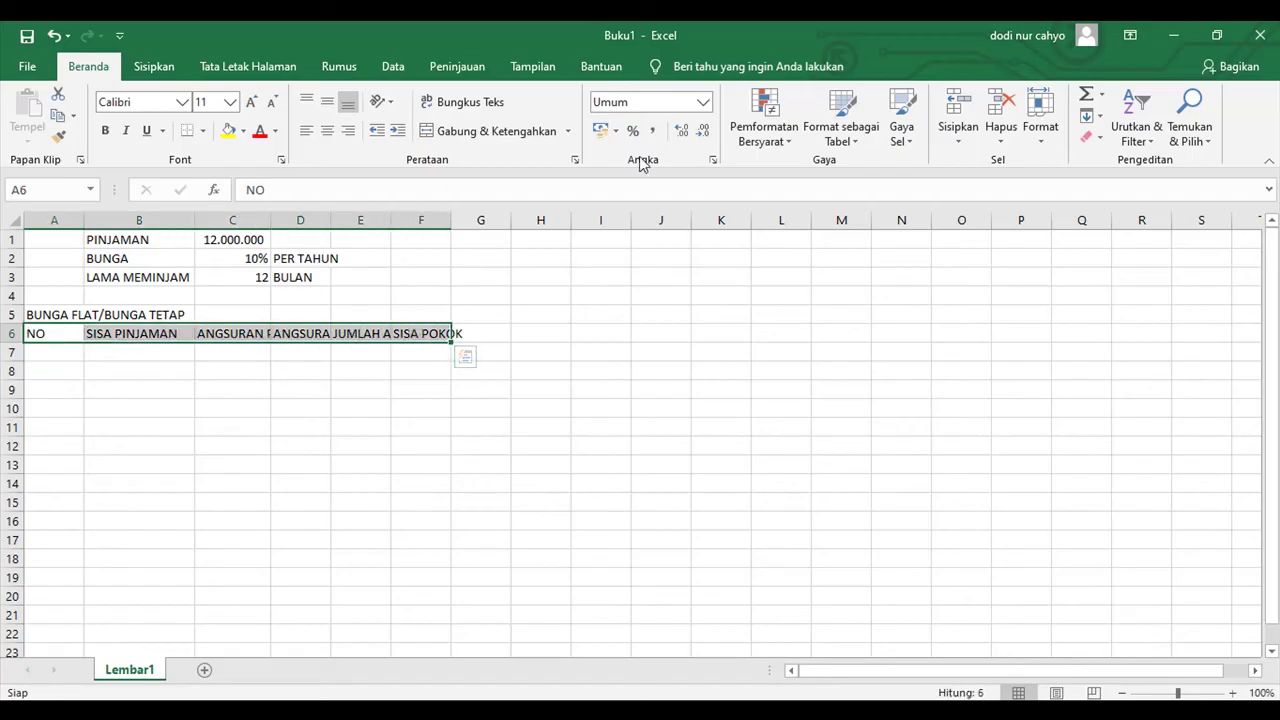
pyautogui.click(575, 162)
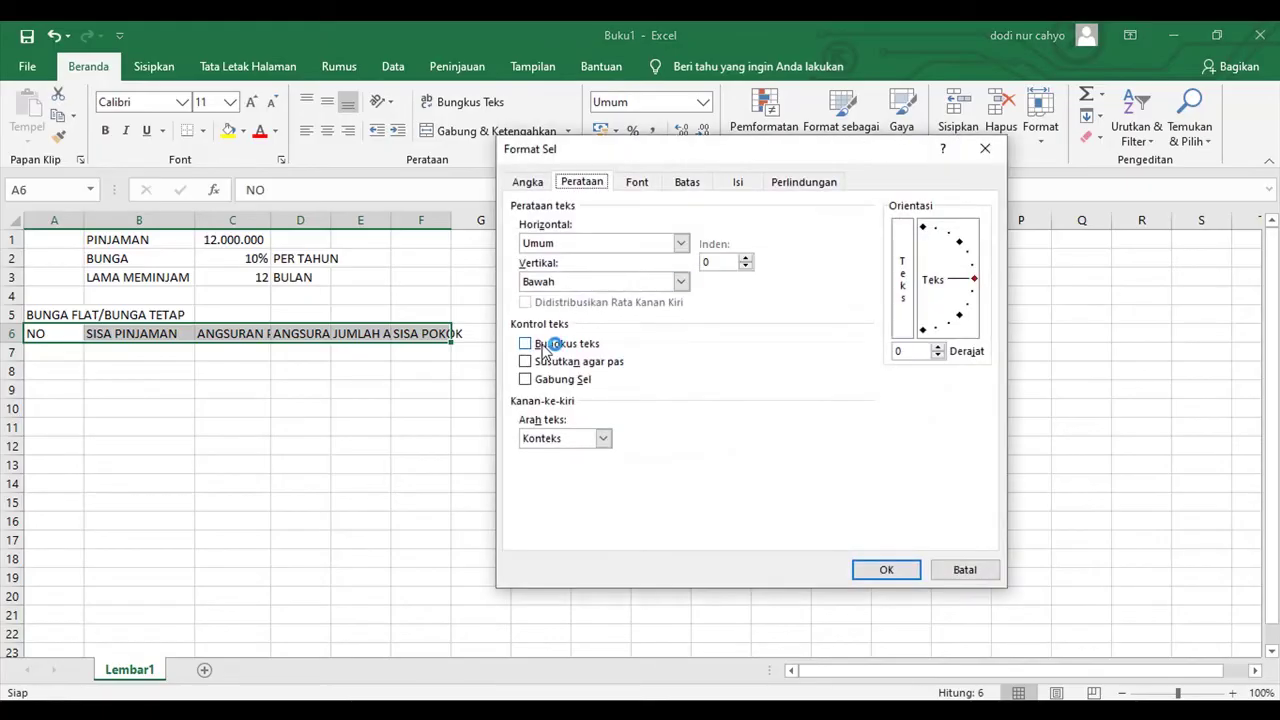
pyautogui.click(565, 282)
pyautogui.click(565, 311)
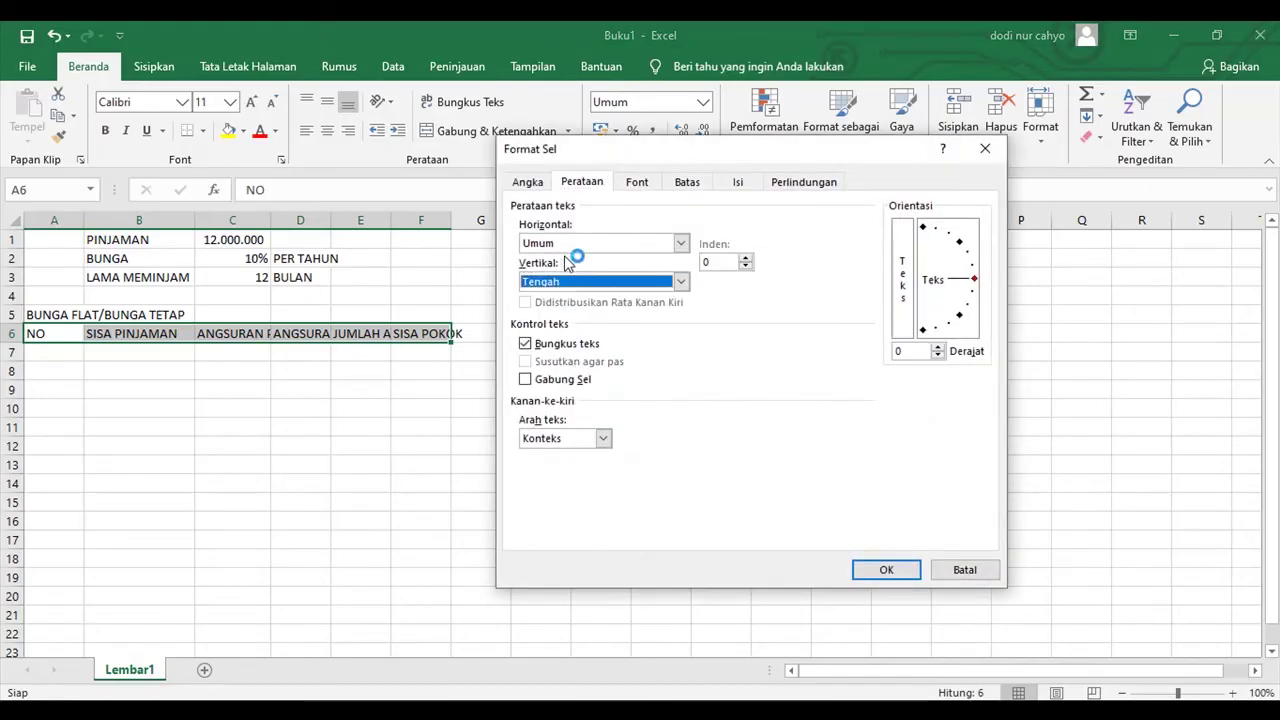
pyautogui.click(570, 243)
pyautogui.click(570, 285)
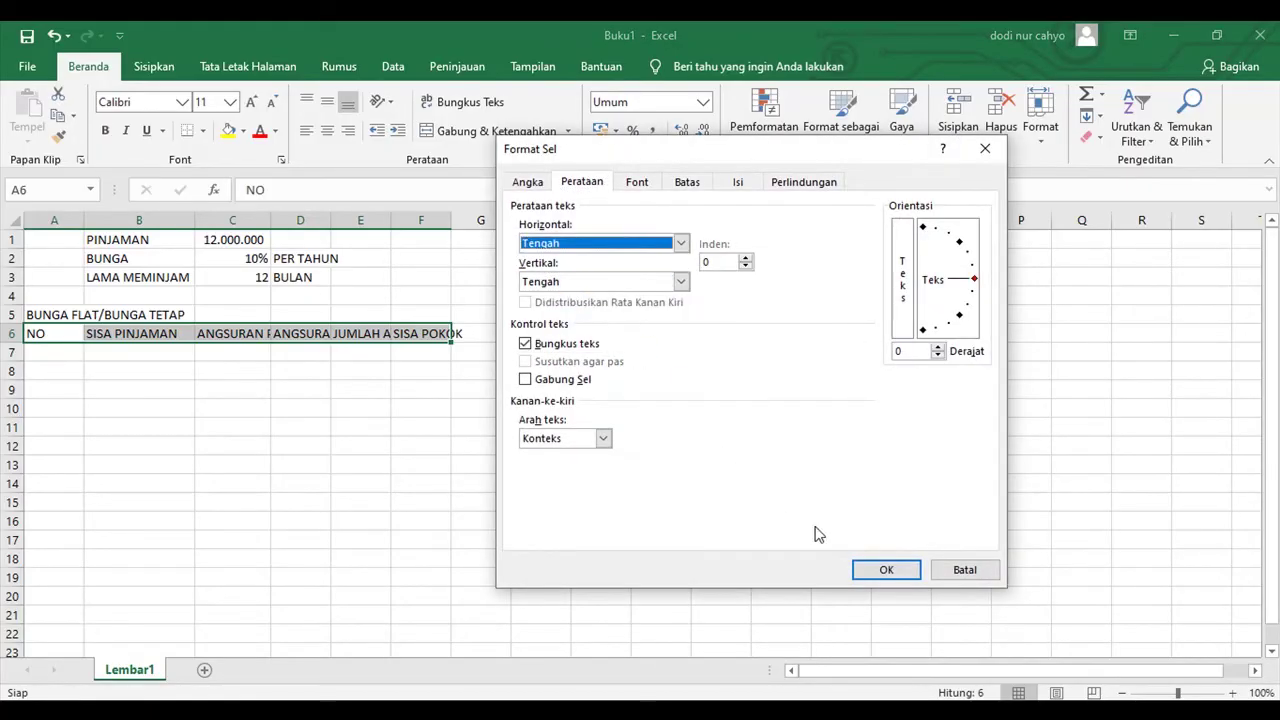
pyautogui.click(886, 569)
# Step: Give the header row A6:F6 a dark green fill and a white font color
pyautogui.click(243, 131)
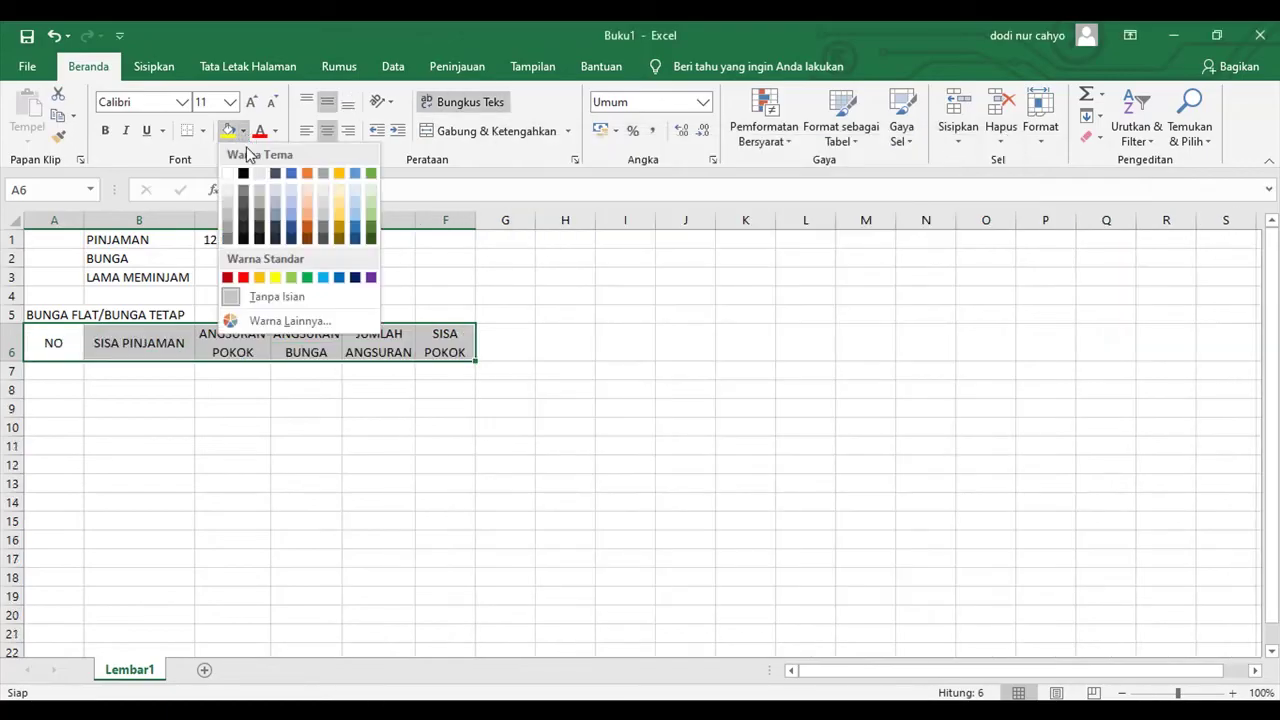
pyautogui.click(371, 240)
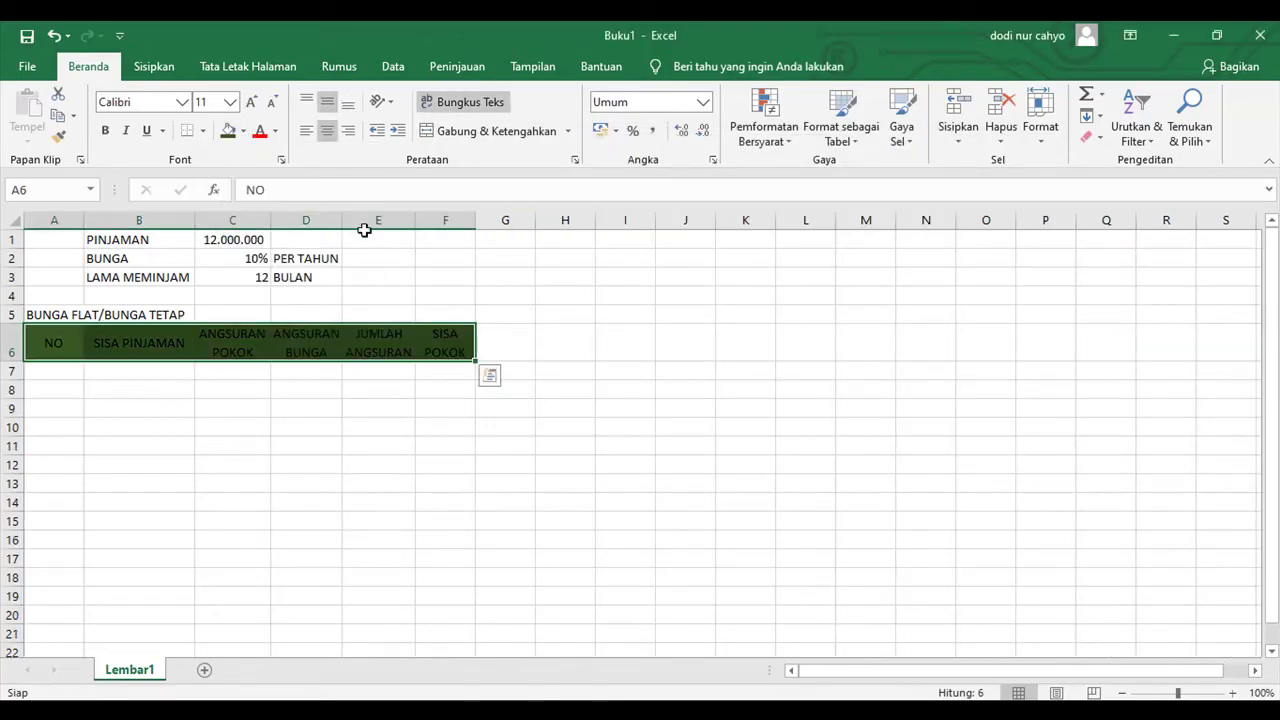
pyautogui.click(275, 131)
pyautogui.click(271, 194)
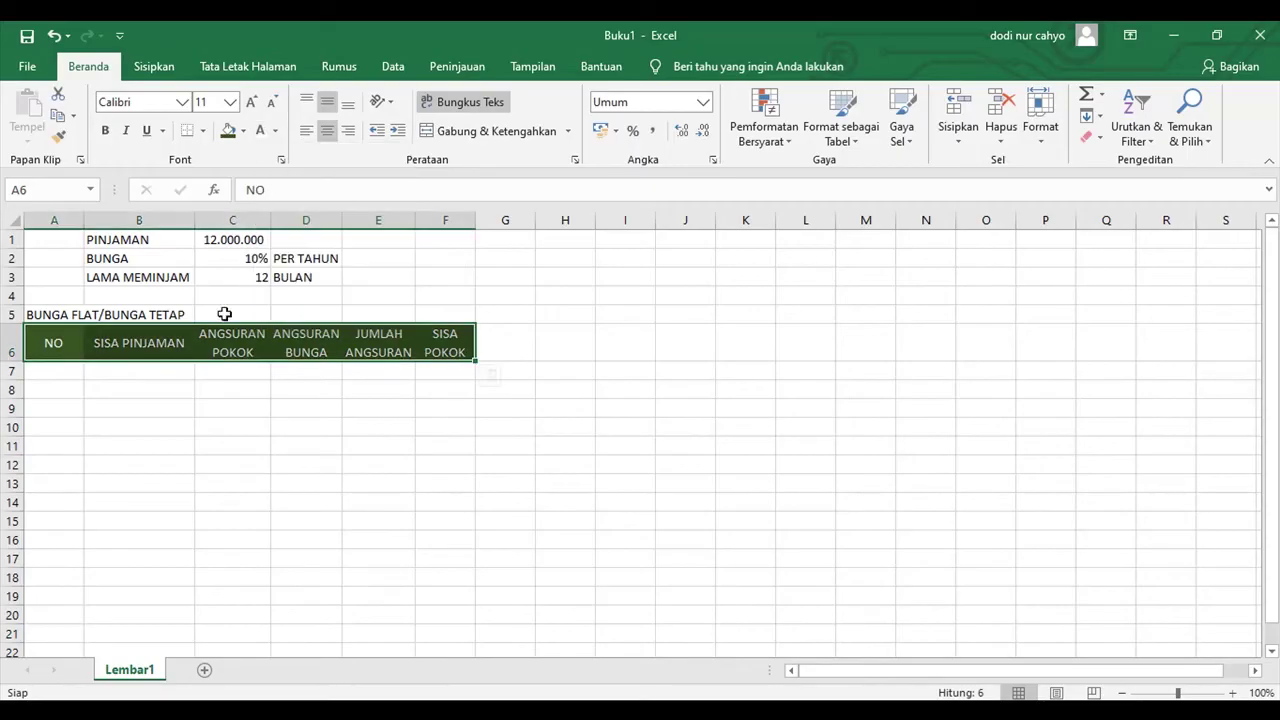
pyautogui.click(142, 388)
# Step: Fill the NO column with the series 0 to 12 in A7:A19, leaving A20 empty
pyautogui.click(70, 372)
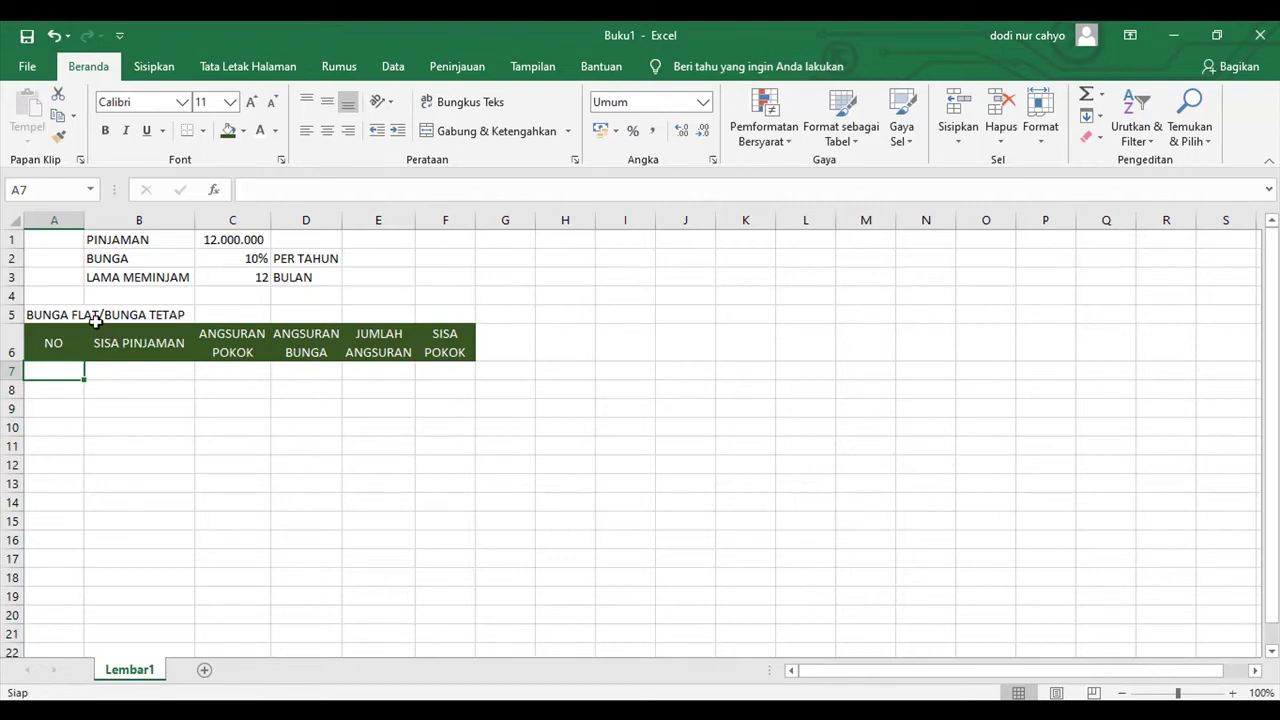
pyautogui.write('0')
pyautogui.press('Return')
pyautogui.write('1')
pyautogui.press('Return')
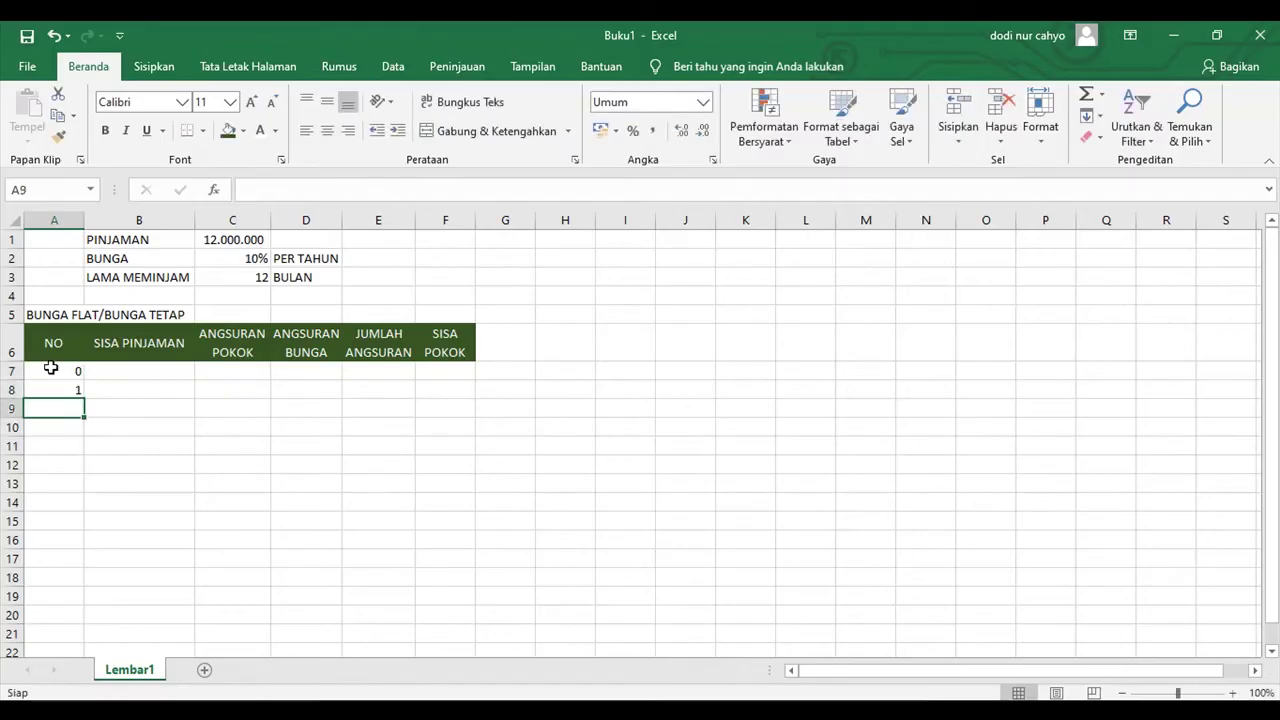
pyautogui.moveTo(56, 371); pyautogui.dragTo(58, 390)
pyautogui.moveTo(84, 399); pyautogui.dragTo(86, 624)
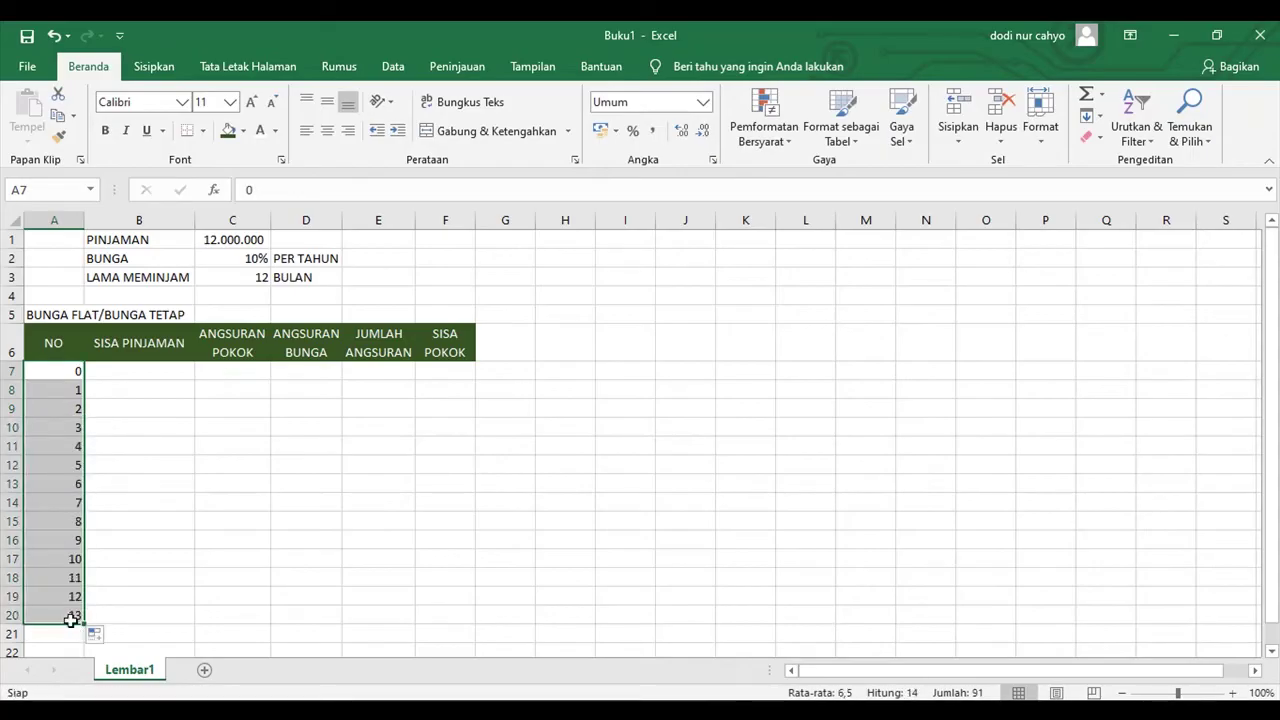
pyautogui.click(70, 615)
pyautogui.press('Delete')
# Step: Enter the opening balance formula =C1 under SISA POKOK in F7
pyautogui.click(154, 371)
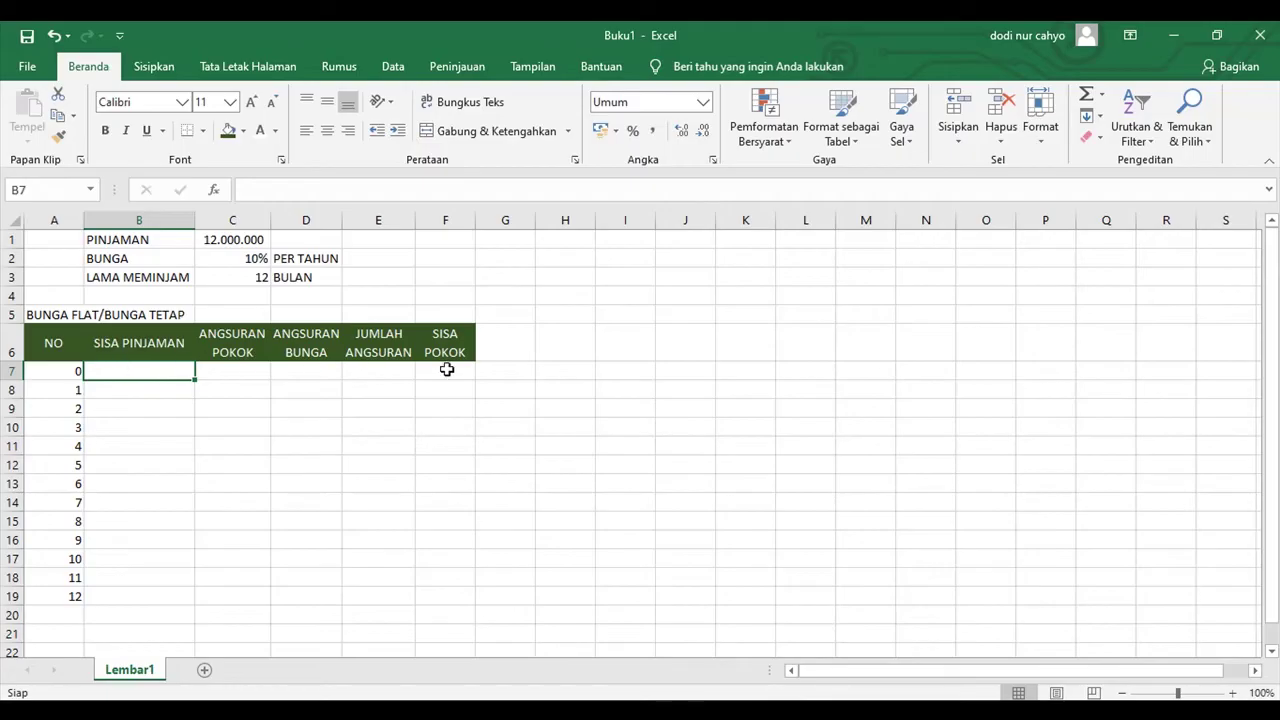
pyautogui.click(448, 375)
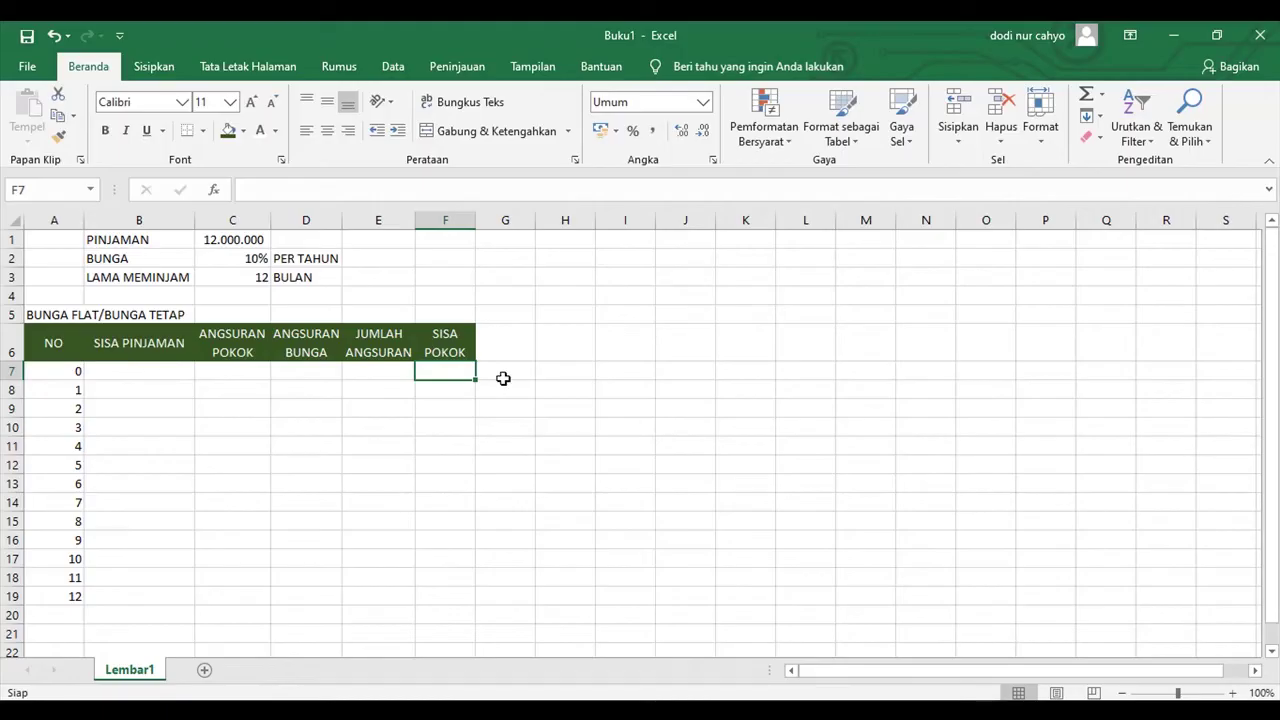
pyautogui.write('=')
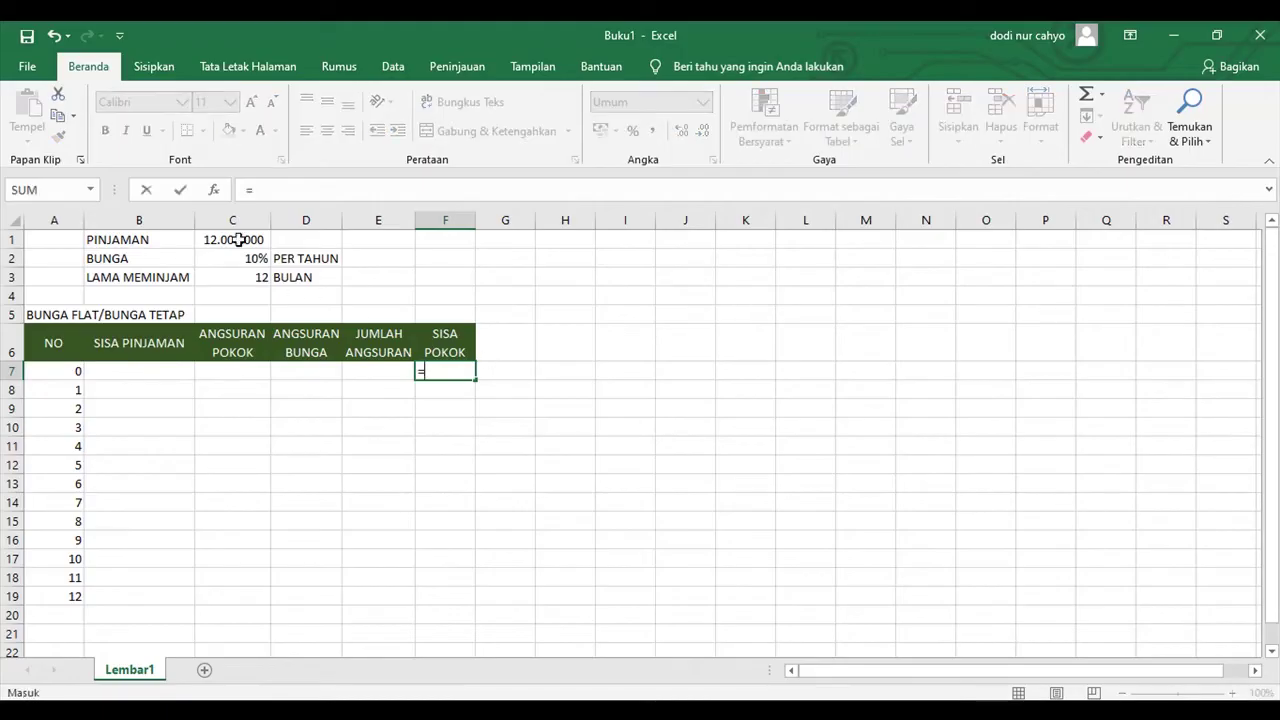
pyautogui.click(238, 240)
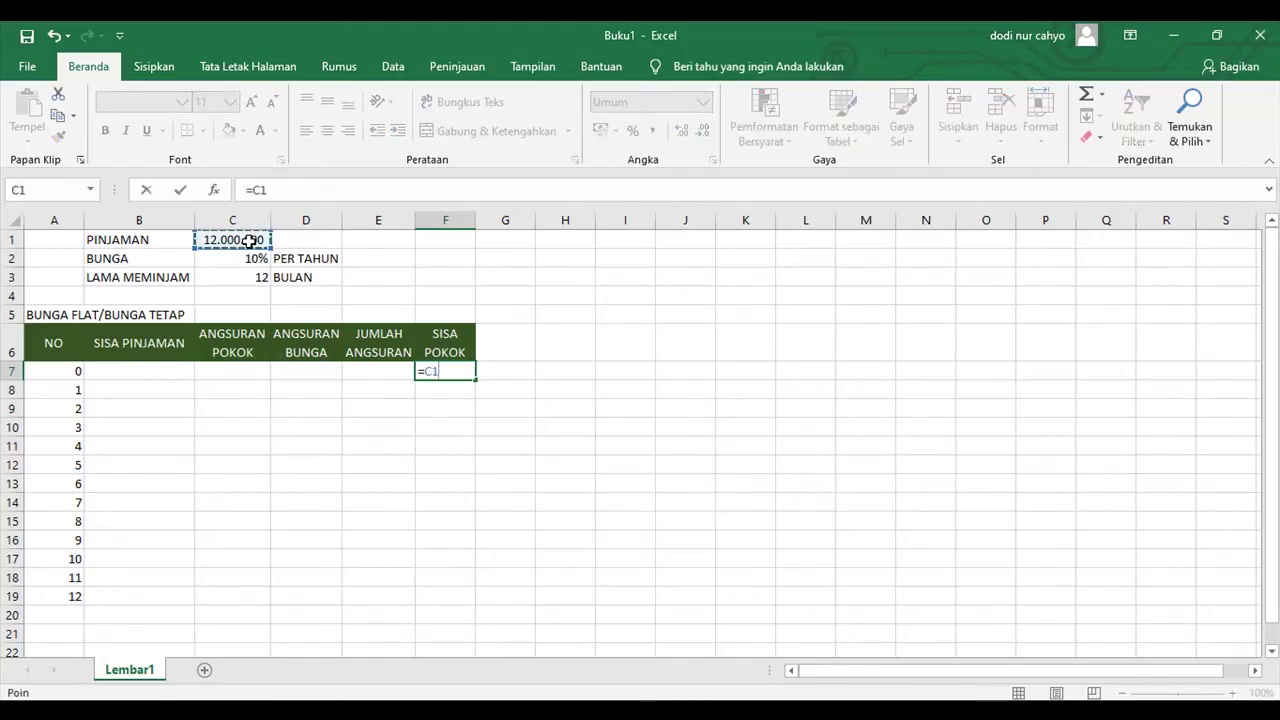
pyautogui.press('Return')
# Step: Apply all borders to the installment table range A6:F19
pyautogui.moveTo(54, 343); pyautogui.dragTo(446, 591)
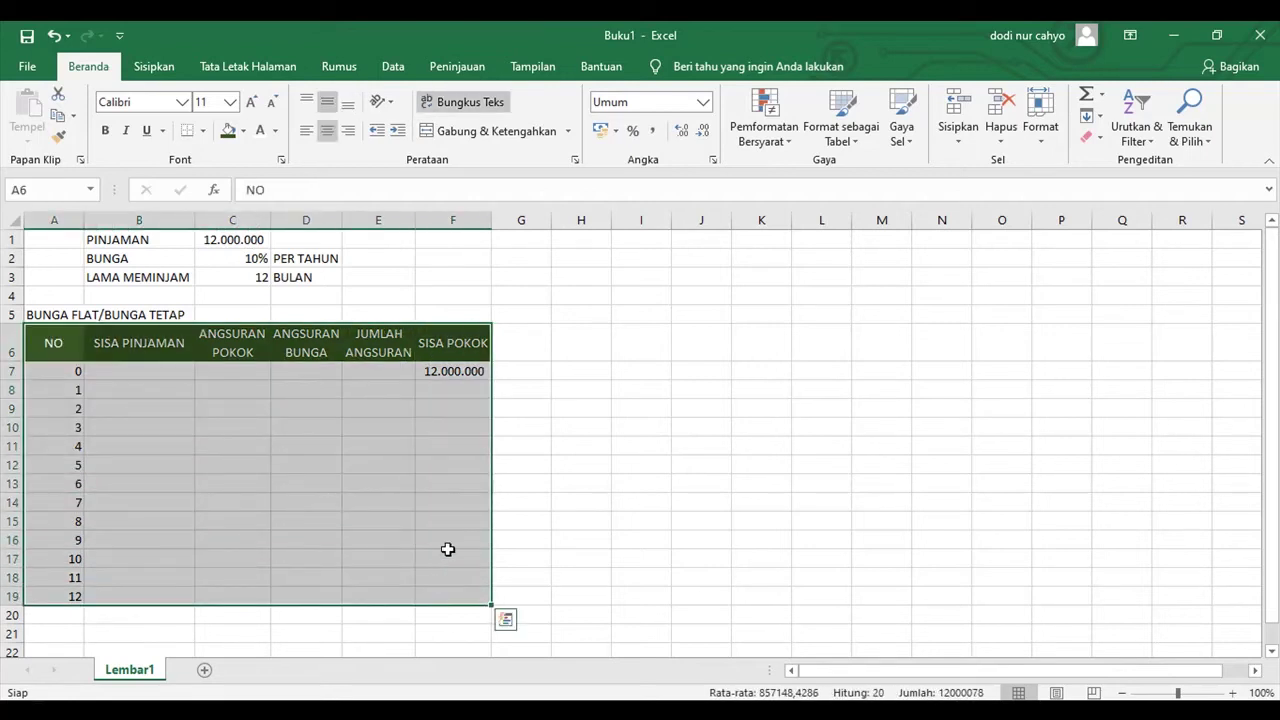
pyautogui.click(203, 131)
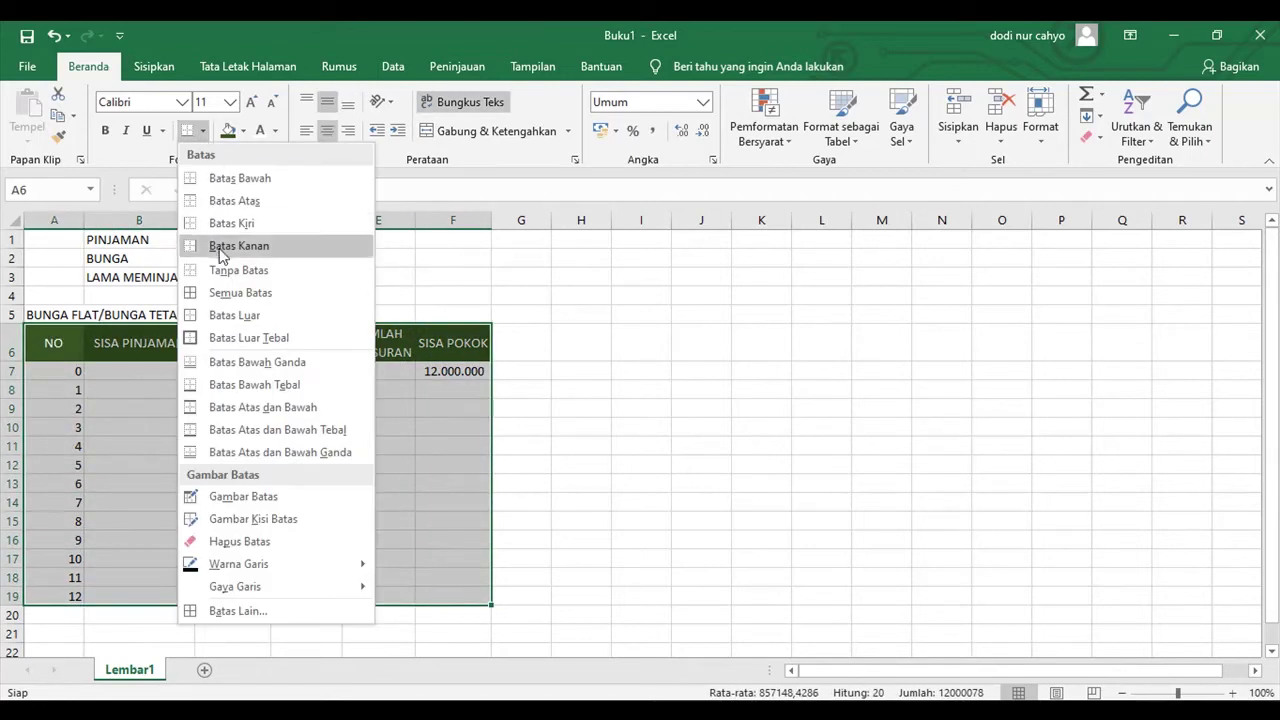
pyautogui.click(230, 292)
pyautogui.click(227, 414)
pyautogui.click(414, 371)
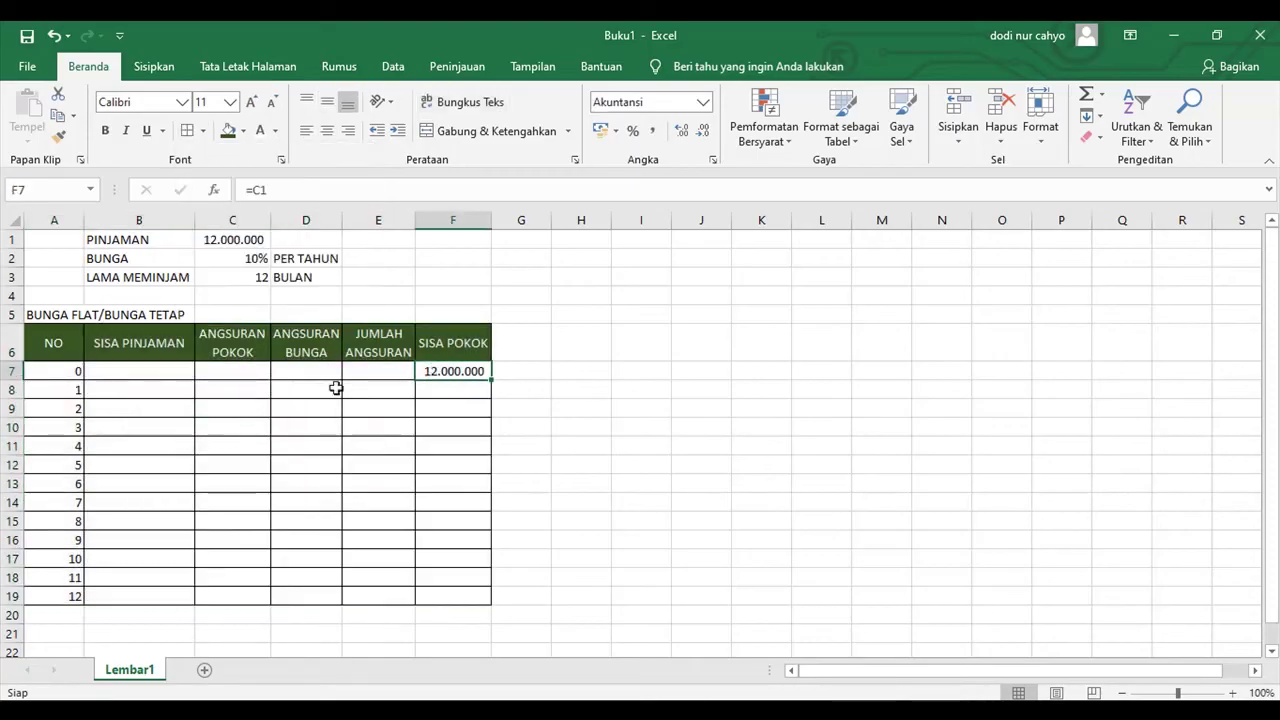
# Step: Enter the formula =F7 under SISA PINJAMAN in B8 for month 1
pyautogui.click(147, 393)
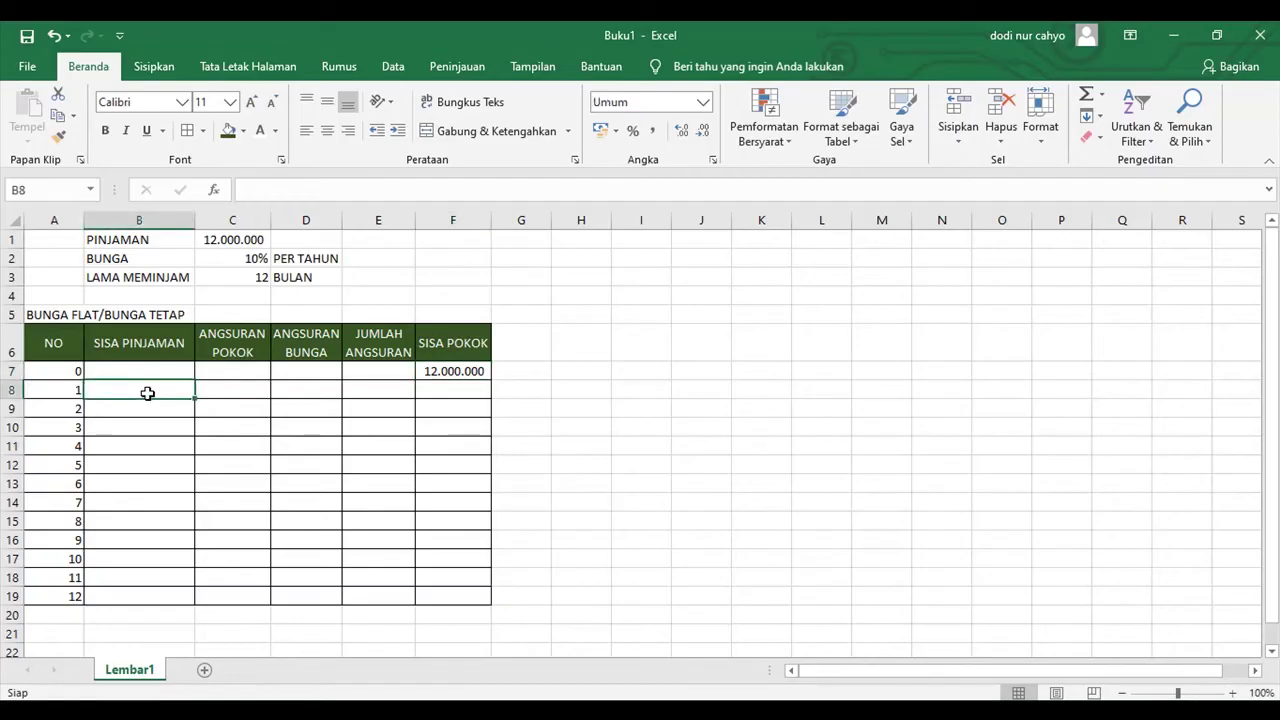
pyautogui.write('=')
pyautogui.click(428, 373)
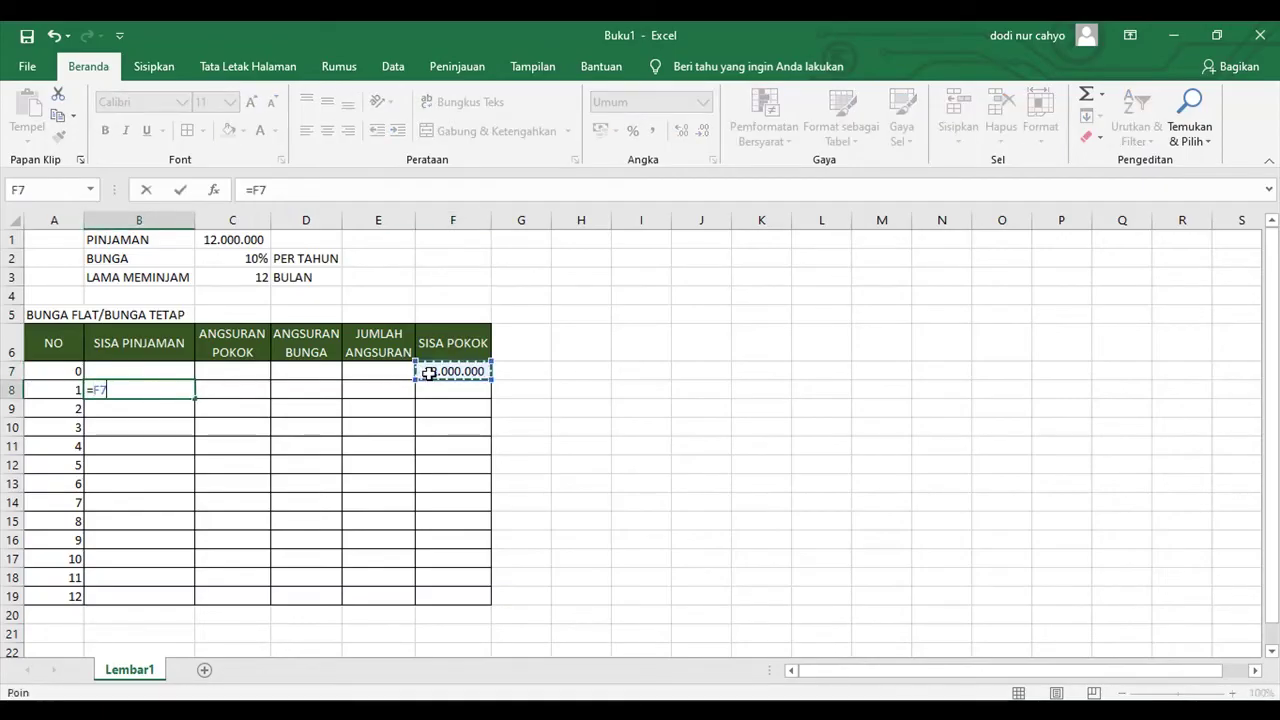
pyautogui.press('Tab')
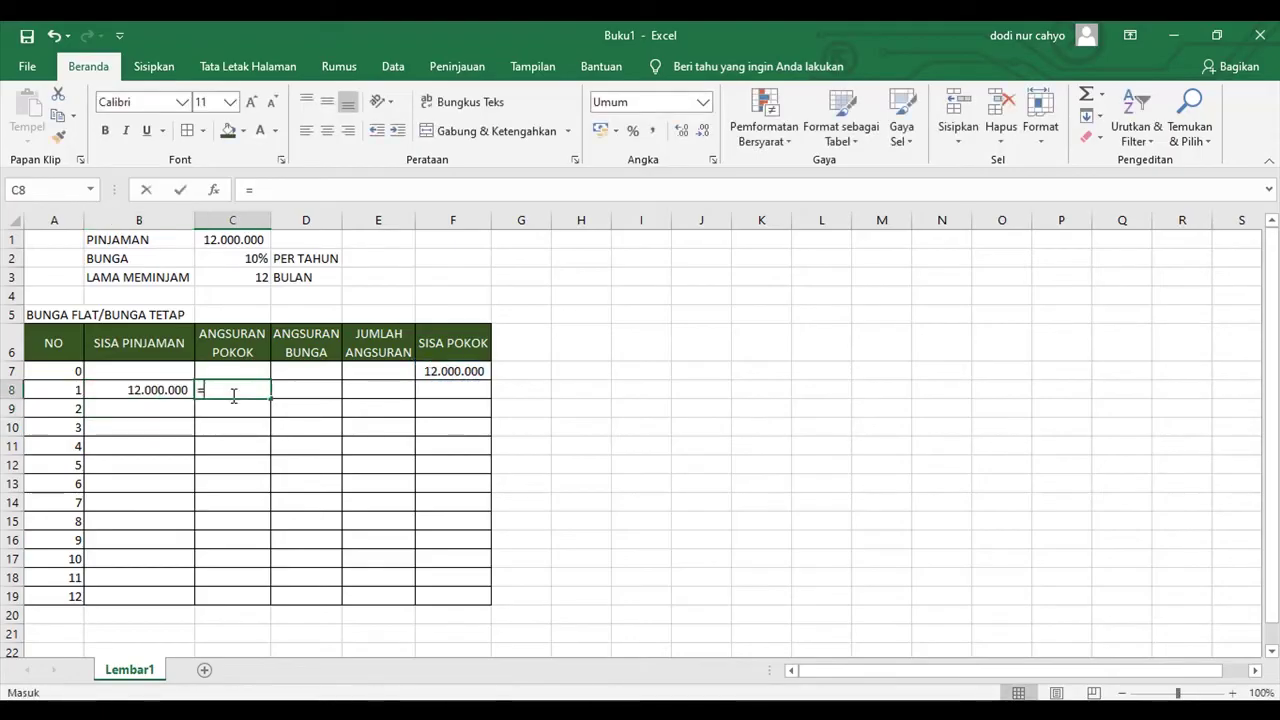
# Step: Calculate the month 1 ANGSURAN POKOK in C8 with the formula =C1/C3
pyautogui.write('=')
pyautogui.click(225, 241)
pyautogui.write('/')
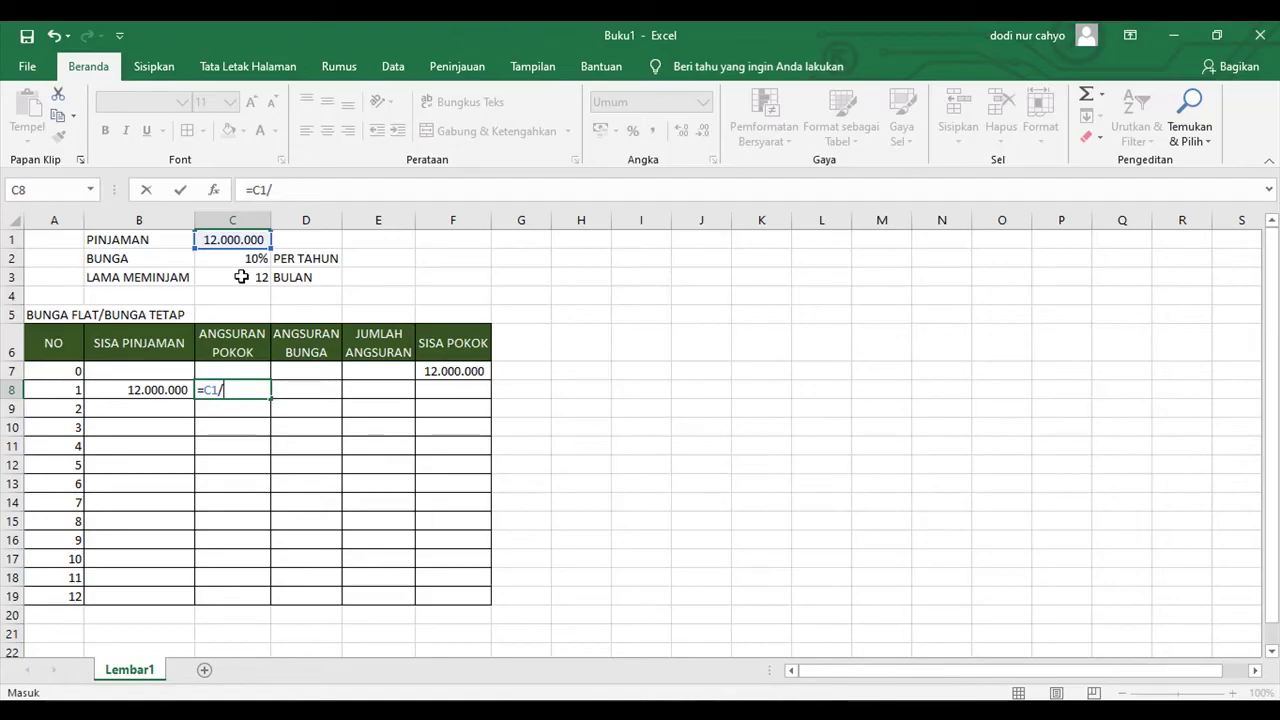
pyautogui.click(241, 277)
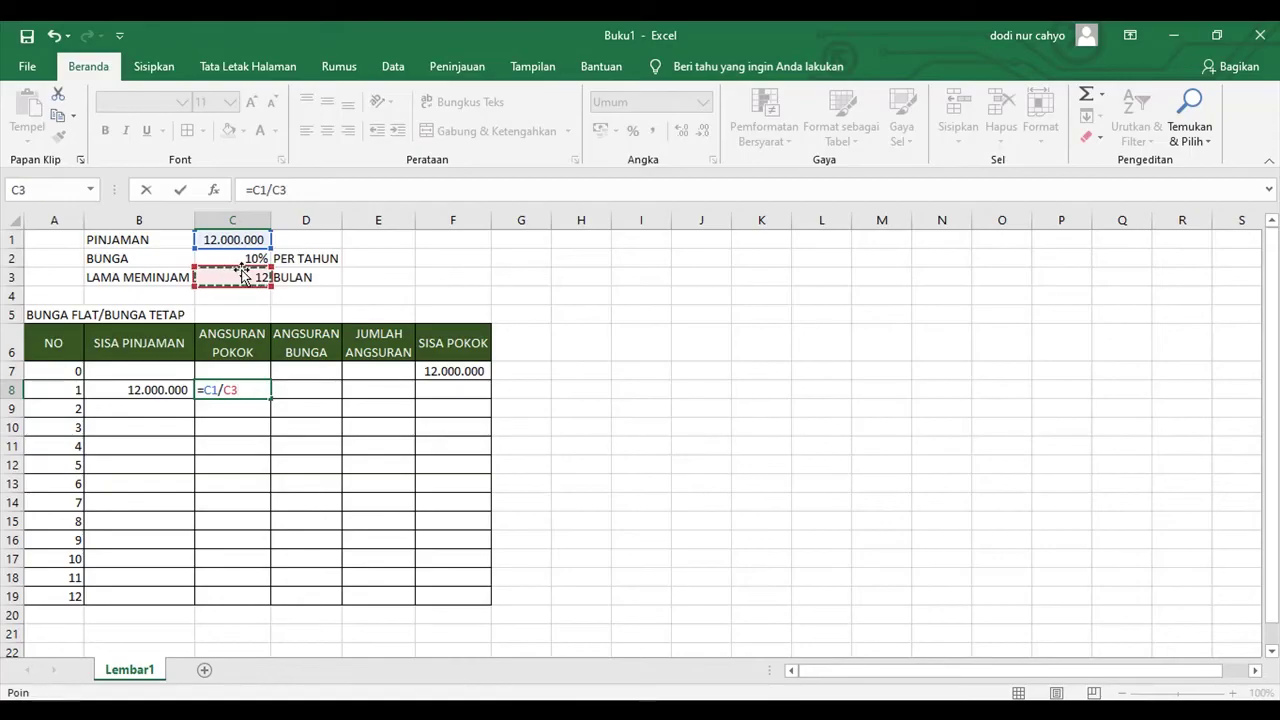
pyautogui.press('Tab')
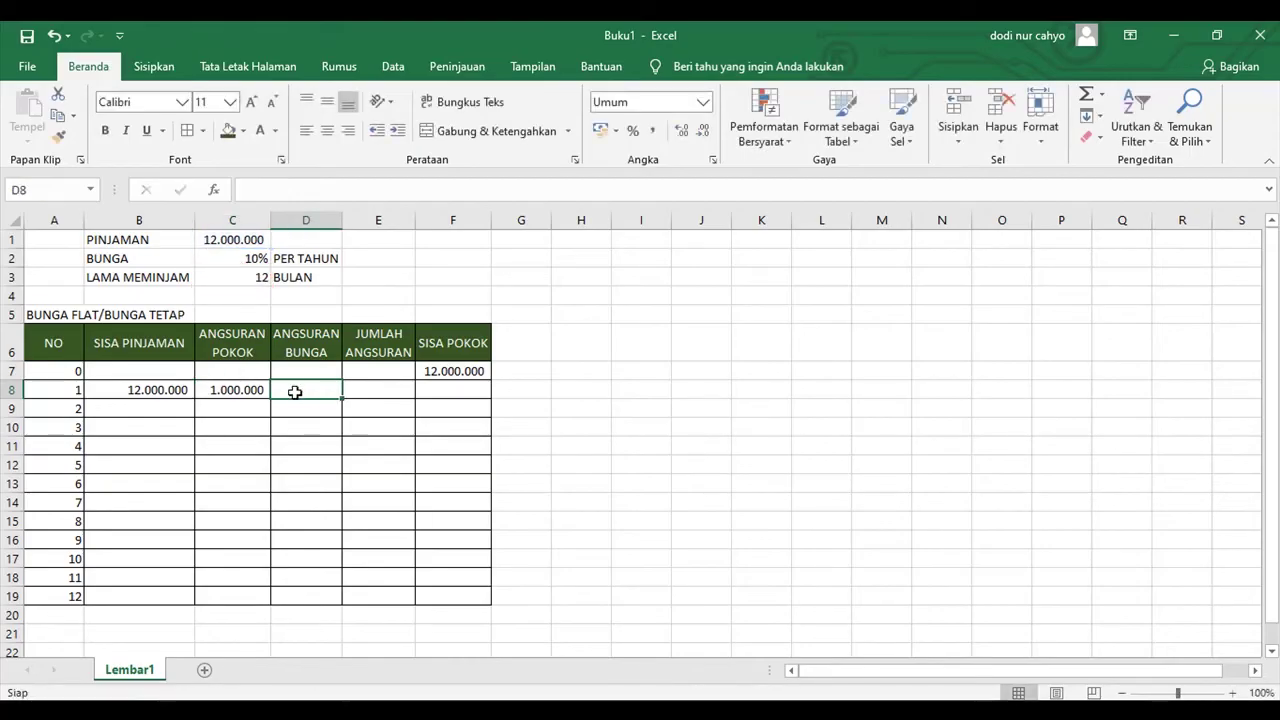
# Step: Calculate the month 1 ANGSURAN BUNGA in D8 with the formula =C1*C2/12
pyautogui.write('=')
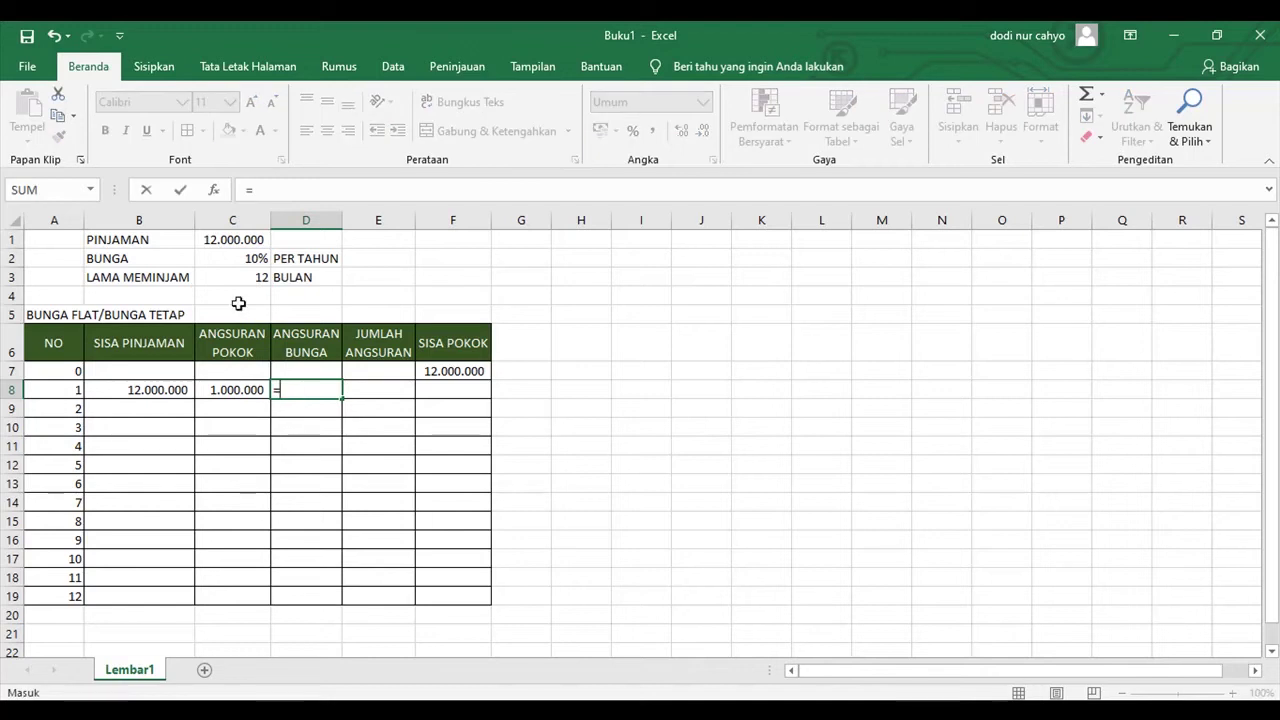
pyautogui.click(229, 240)
pyautogui.write('*')
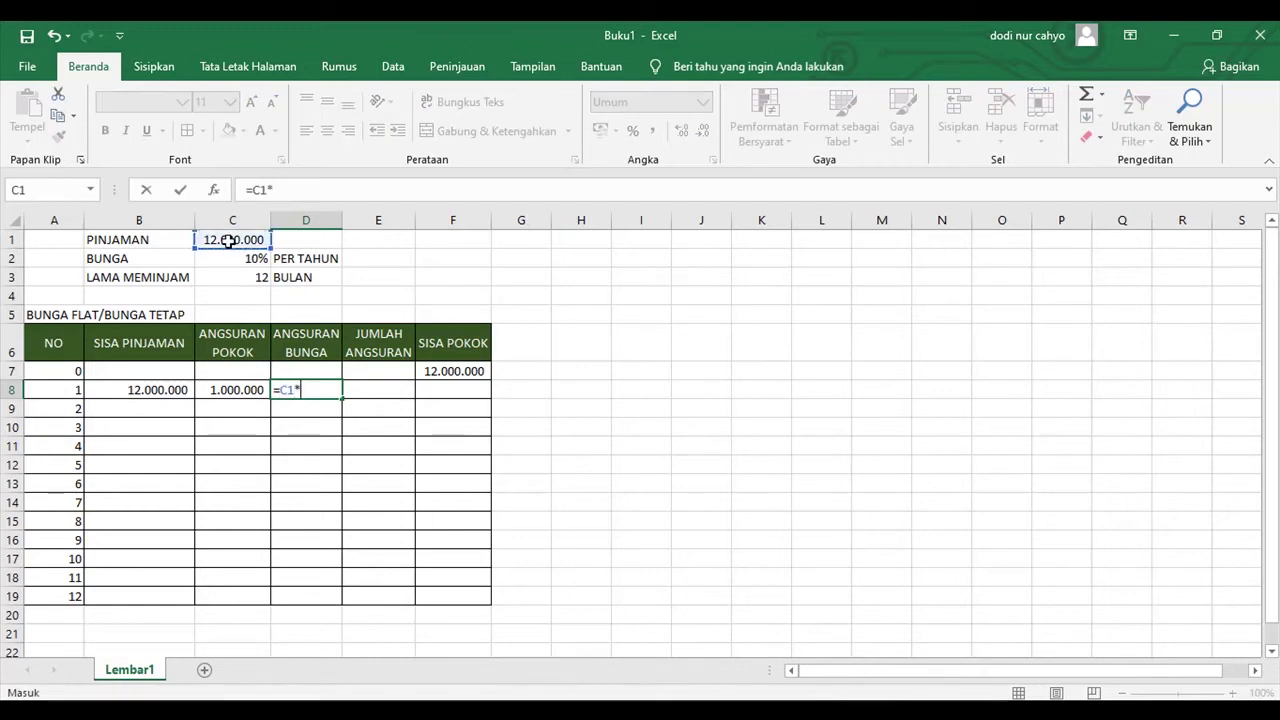
pyautogui.click(234, 259)
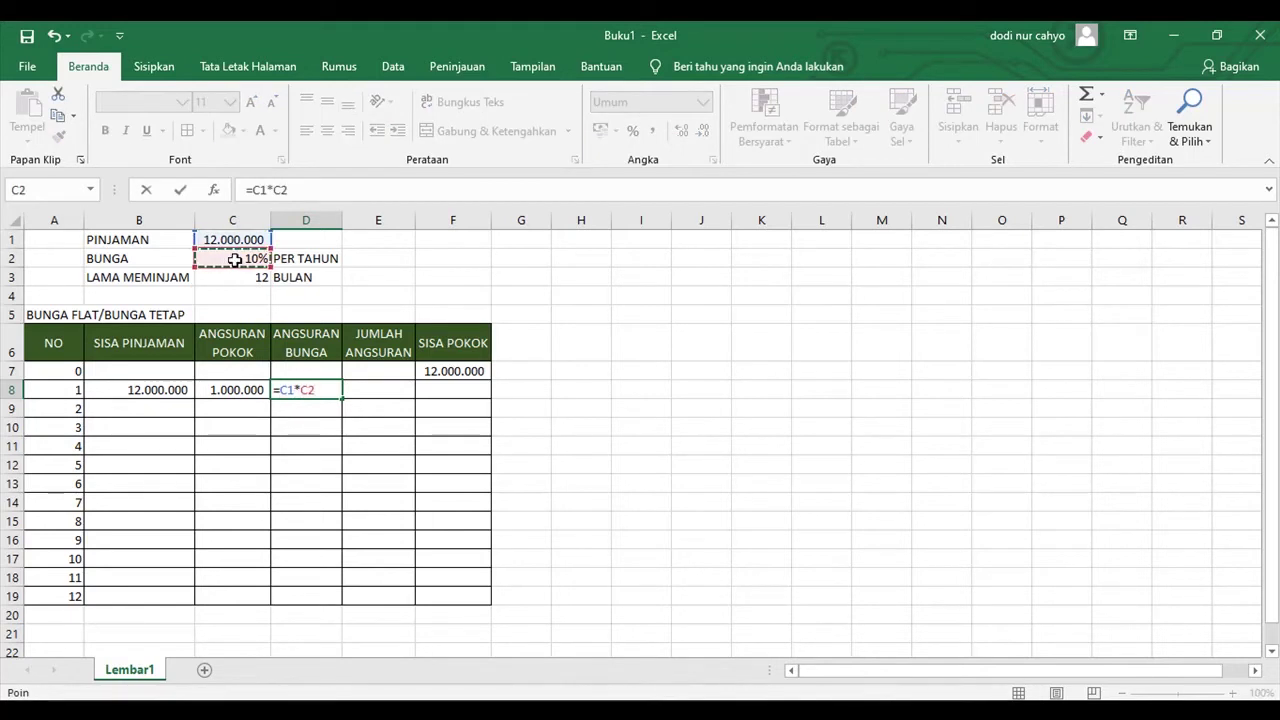
pyautogui.write('/12')
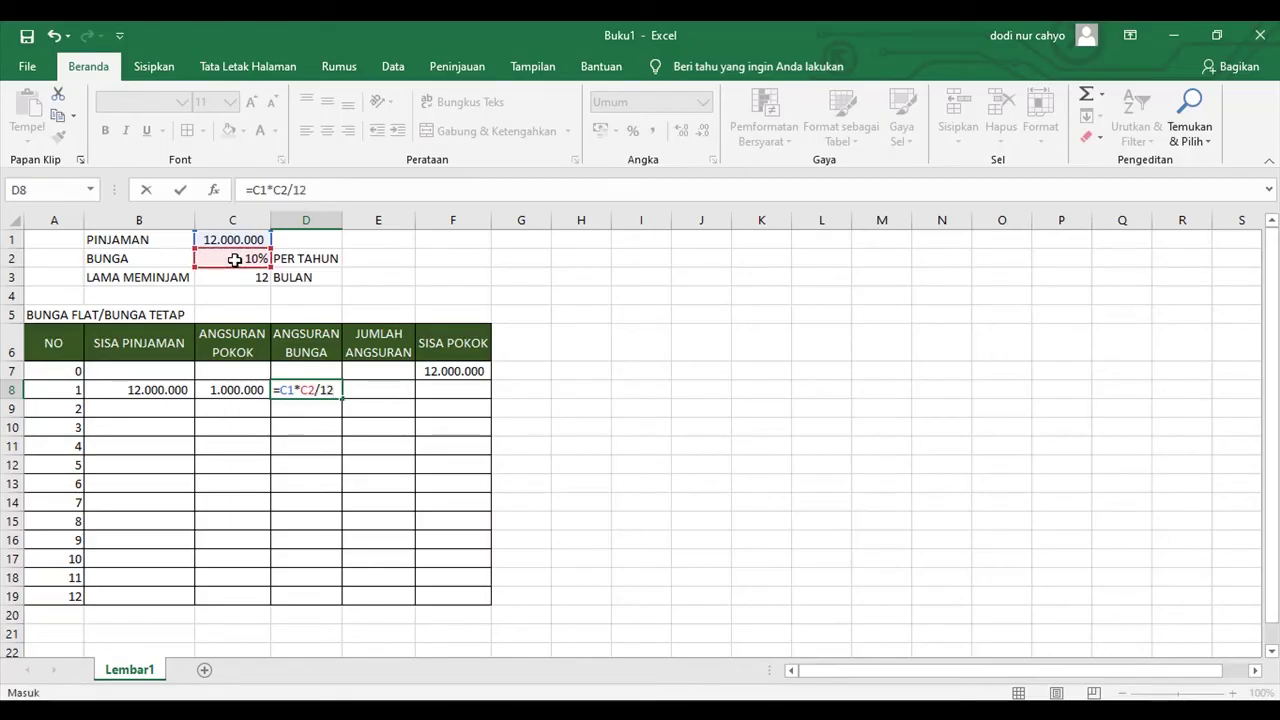
pyautogui.press('Tab')
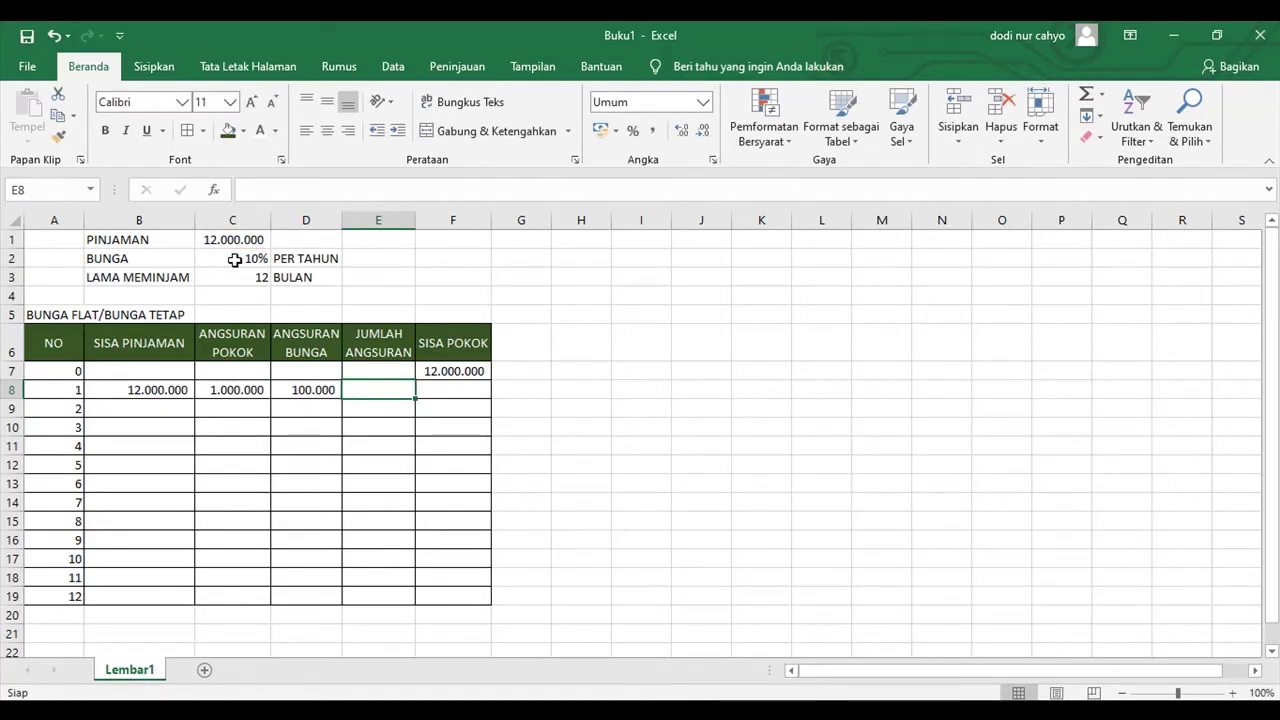
# Step: Calculate the month 1 JUMLAH ANGSURAN in E8 with the formula =C8+D8
pyautogui.write('=')
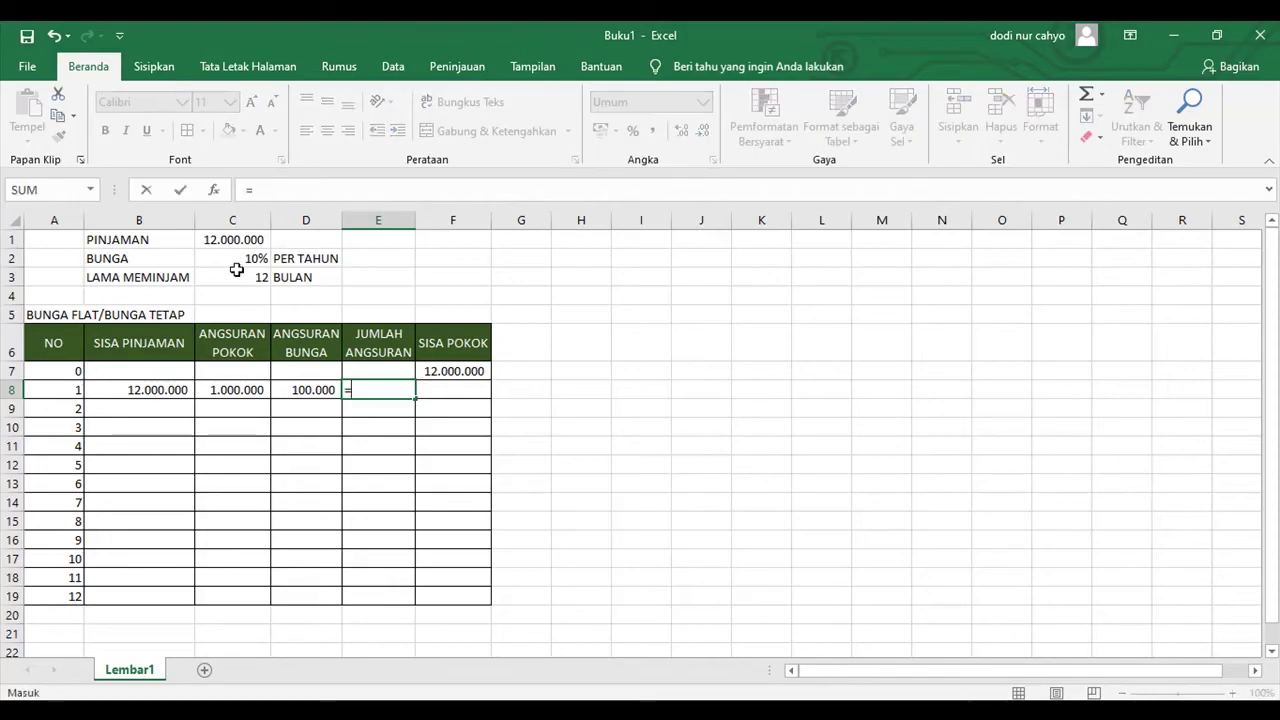
pyautogui.click(236, 391)
pyautogui.write('+')
pyautogui.click(292, 391)
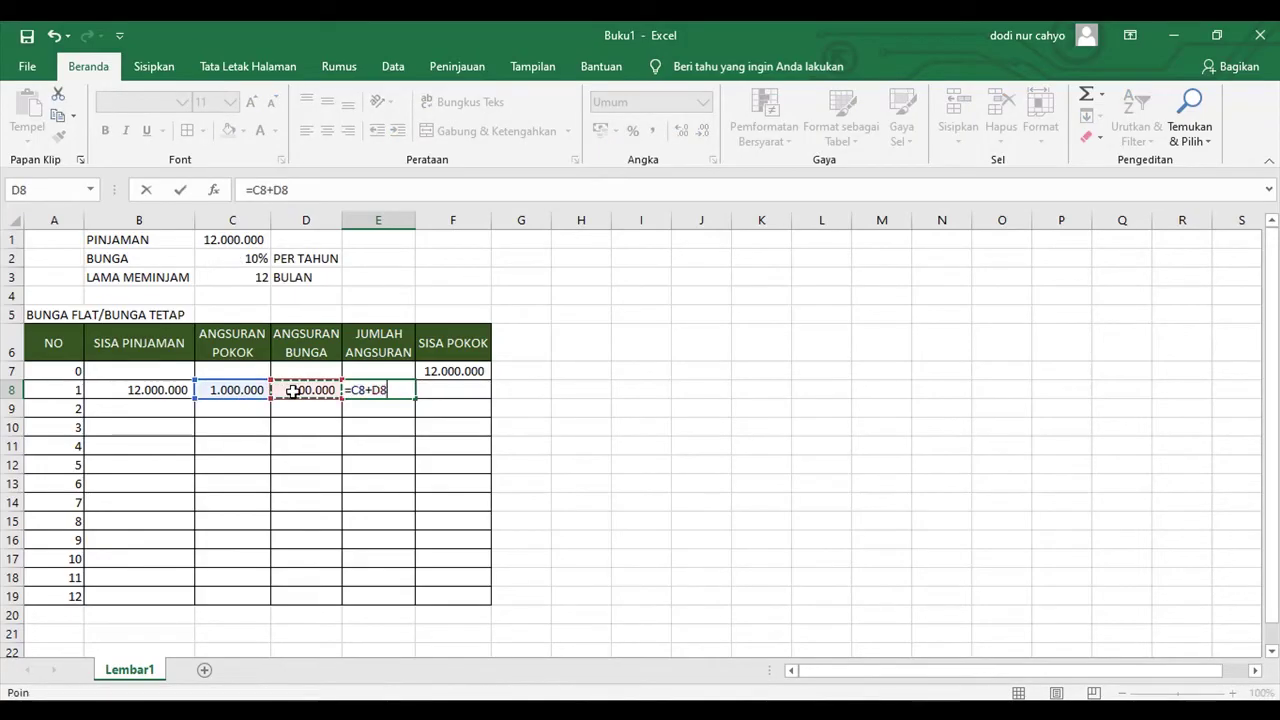
pyautogui.press('Tab')
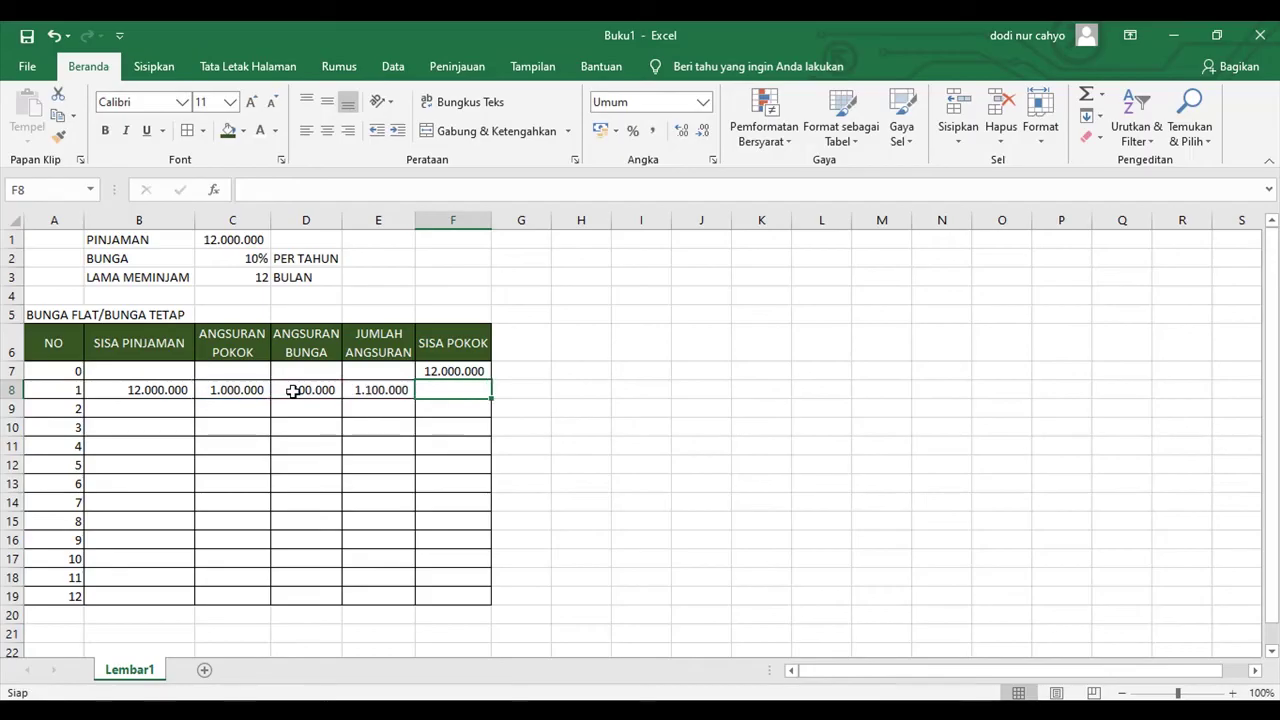
# Step: Calculate the month 1 SISA POKOK in F8 with the formula =B8-C8
pyautogui.write('=')
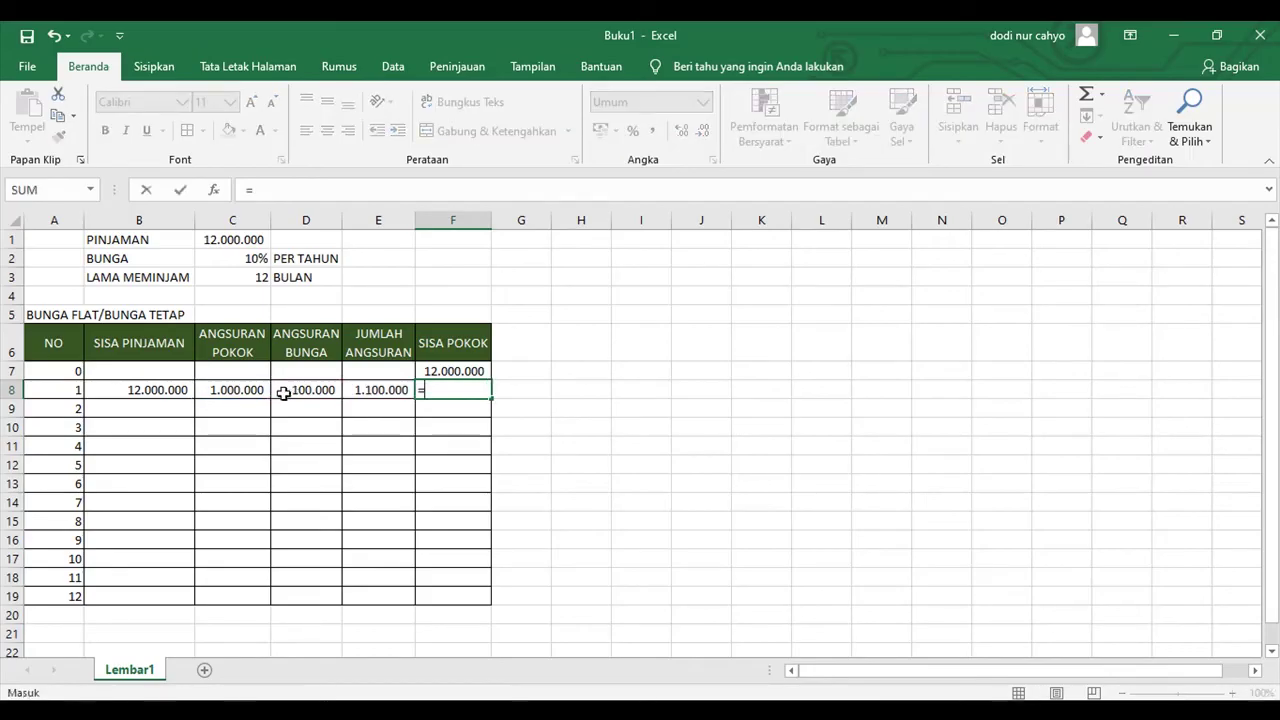
pyautogui.click(153, 391)
pyautogui.write('-')
pyautogui.click(235, 391)
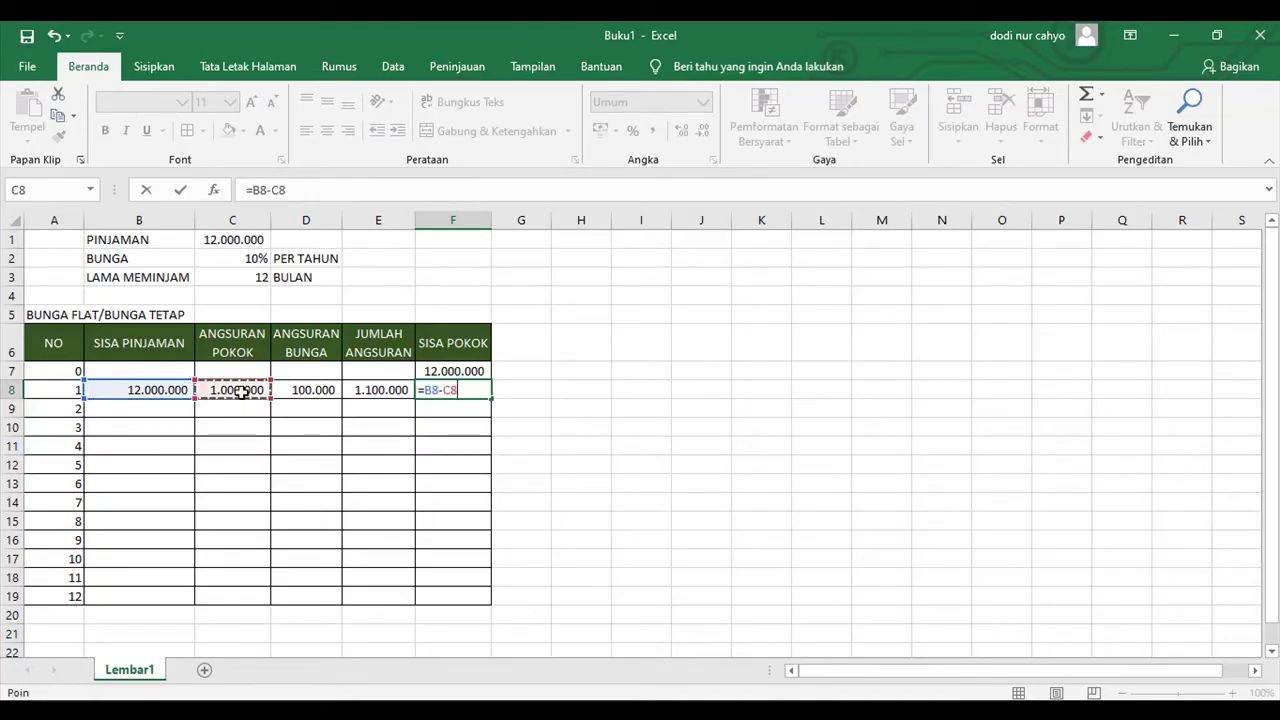
pyautogui.press('Return')
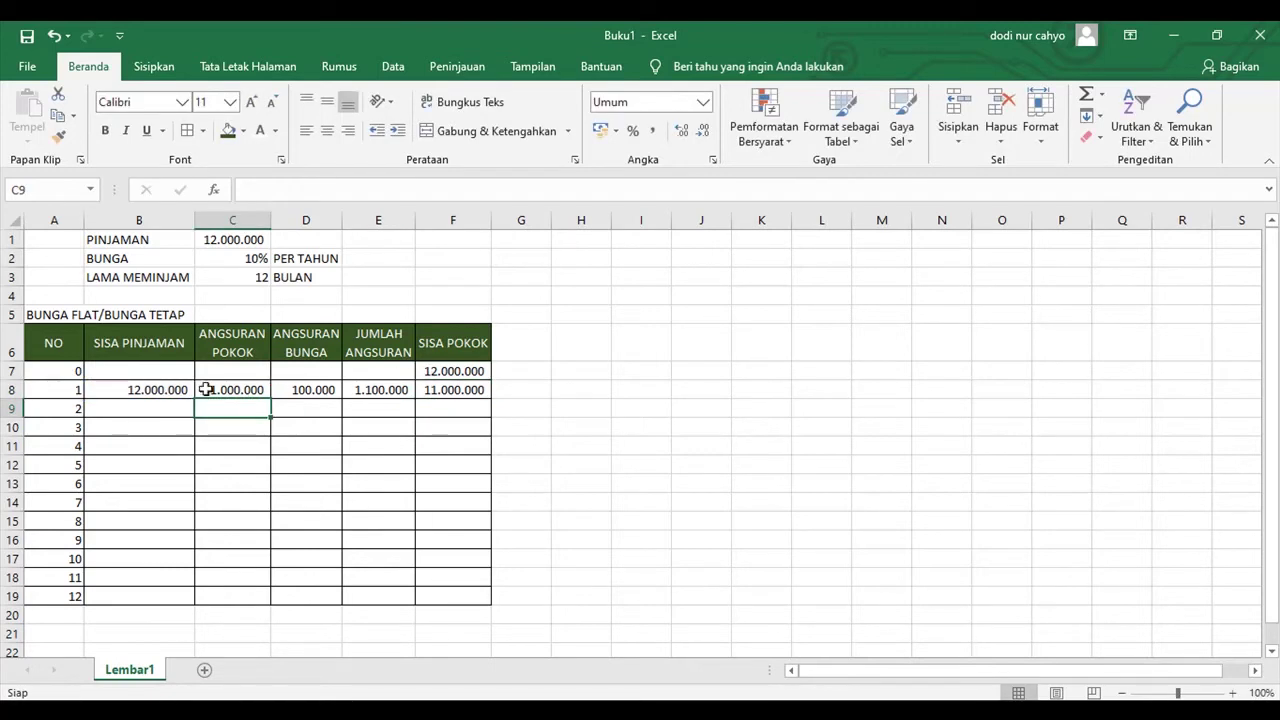
# Step: Lock the row references in the ANGSURAN POKOK formula in C8, making it =C$1/C$3
pyautogui.click(441, 391)
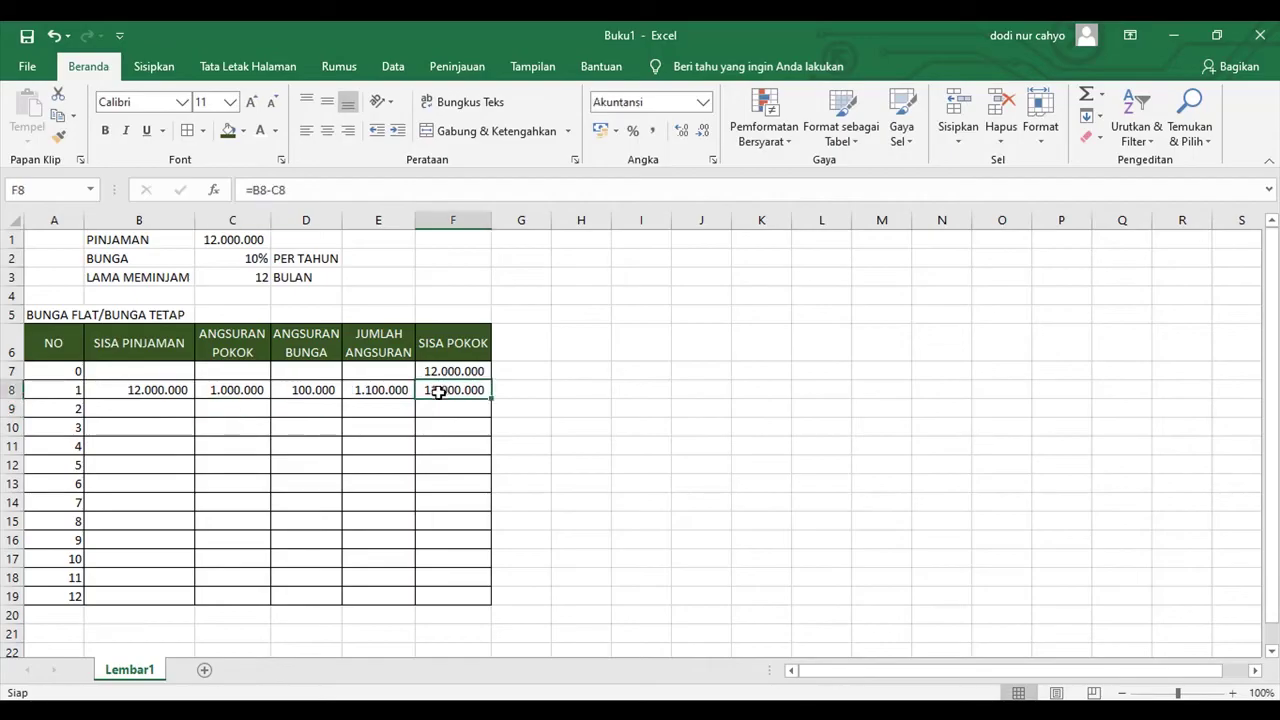
pyautogui.click(150, 392)
pyautogui.click(380, 390)
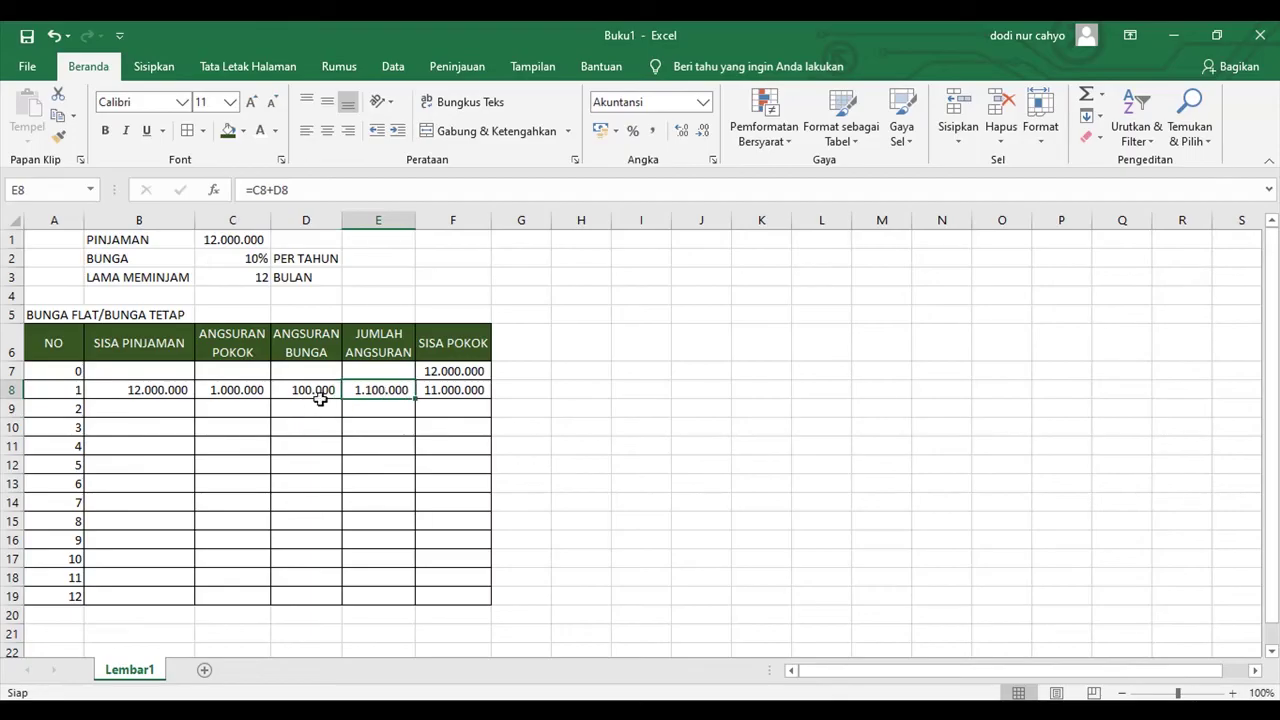
pyautogui.click(232, 389)
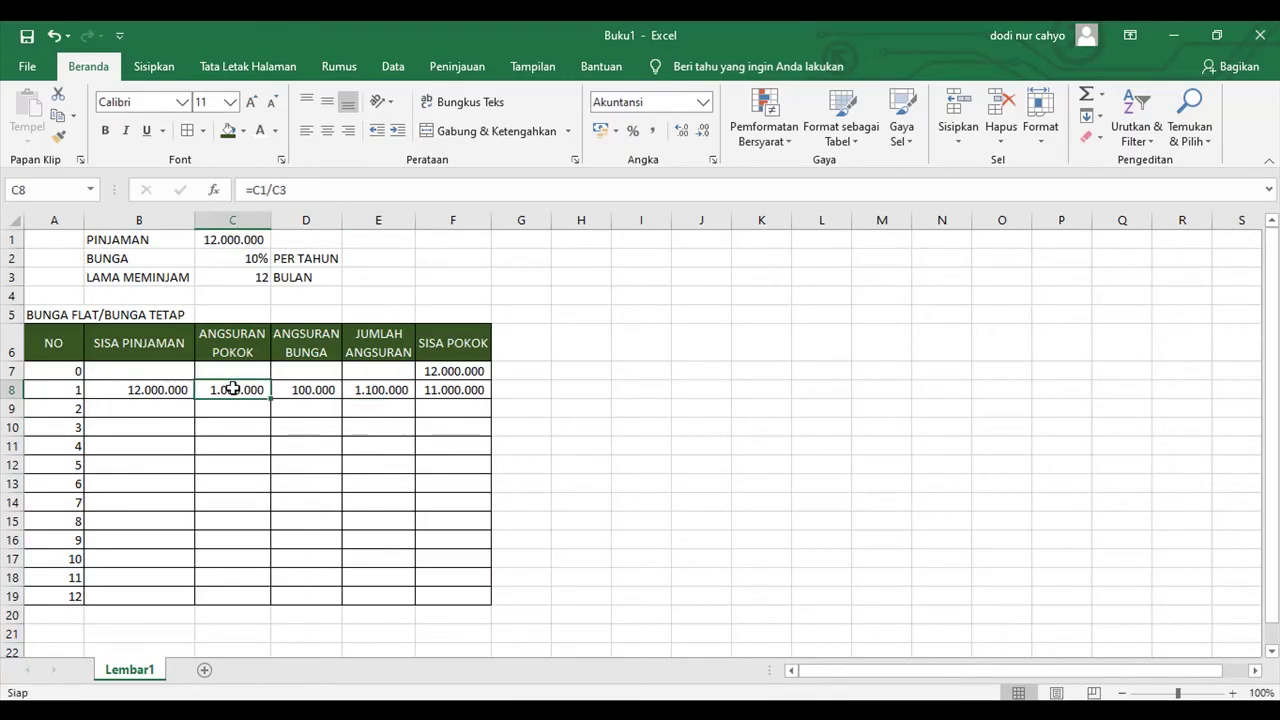
pyautogui.click(260, 190)
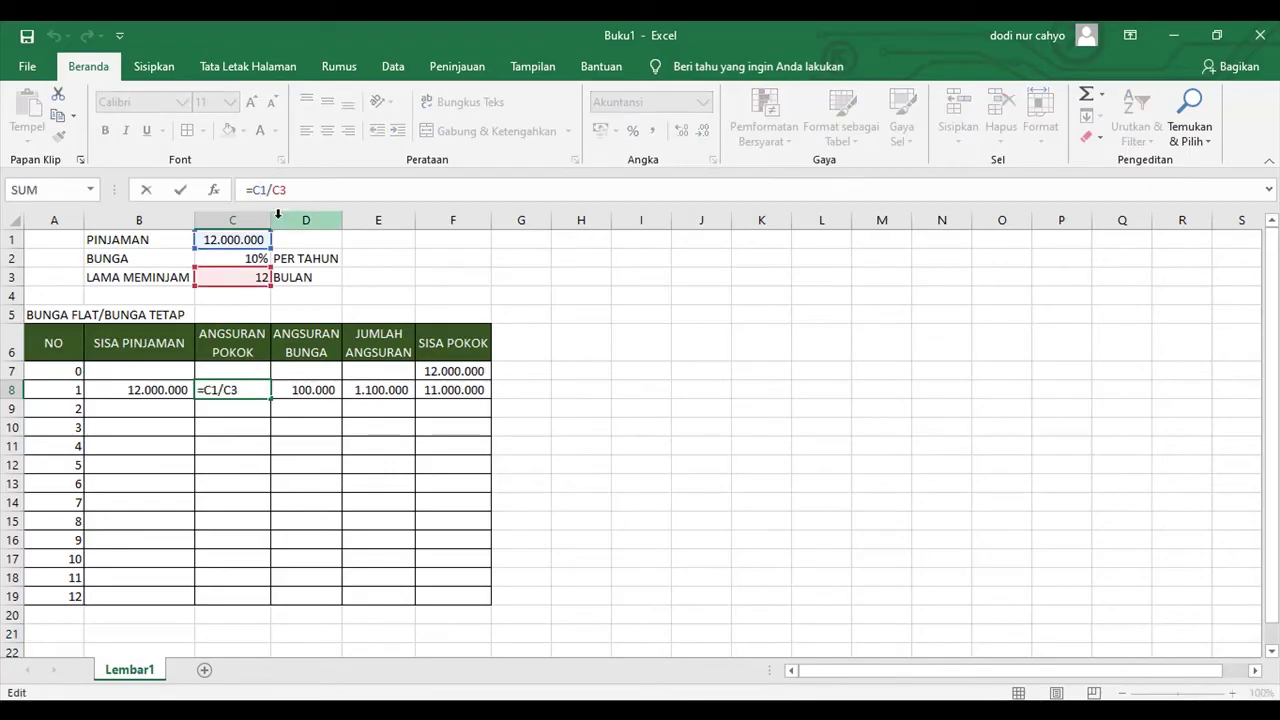
pyautogui.write('$1/C')
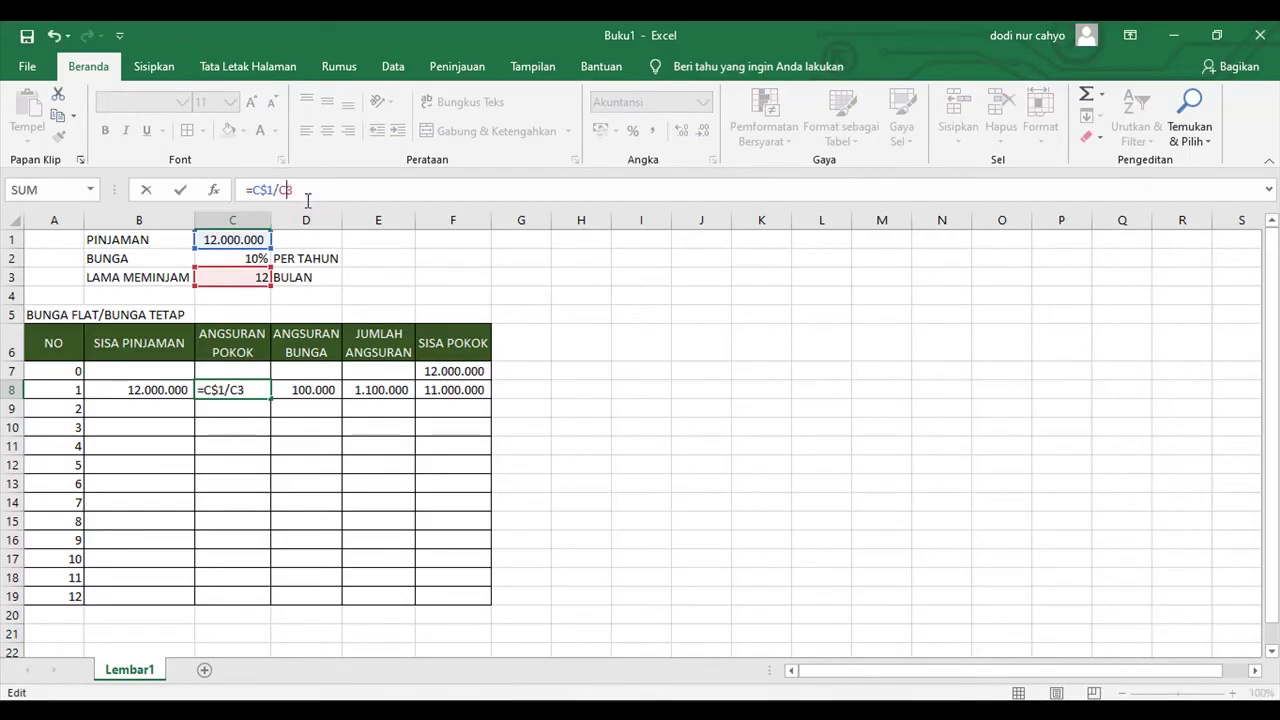
pyautogui.write('$')
# Step: Lock the row references in the ANGSURAN BUNGA formula in D8, making it =C$1*C$2/12
pyautogui.click(304, 387)
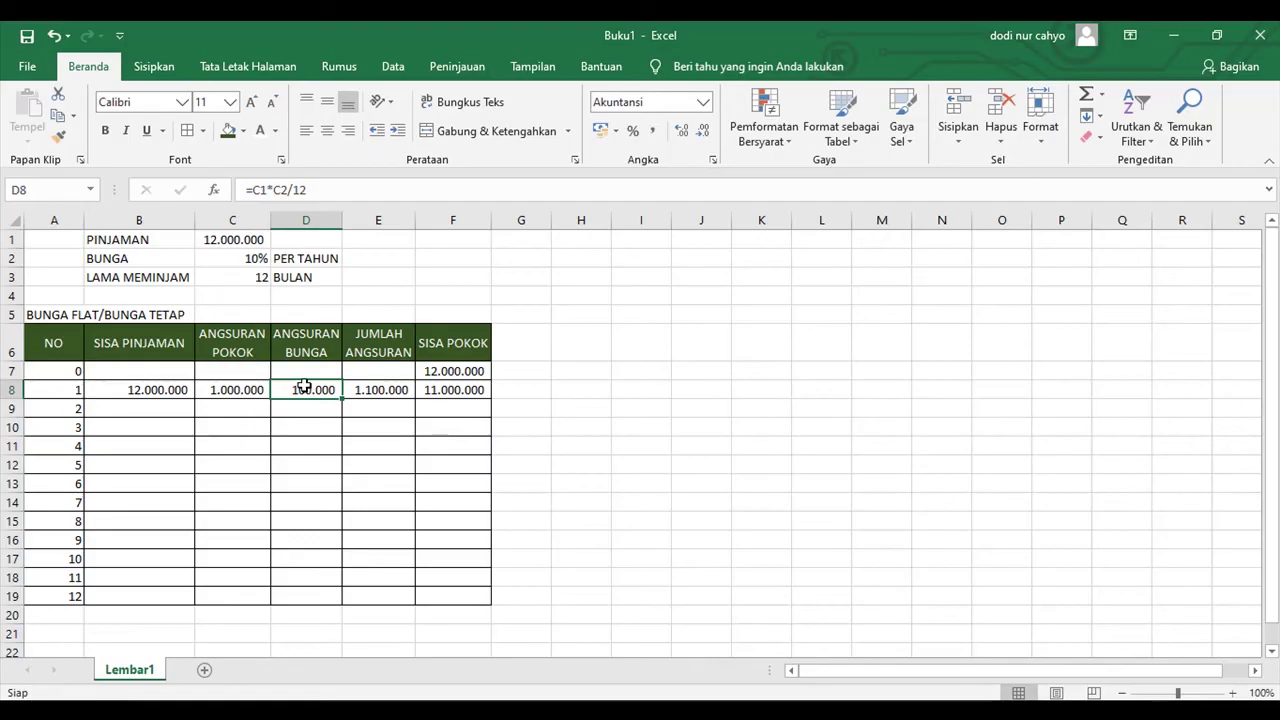
pyautogui.click(260, 188)
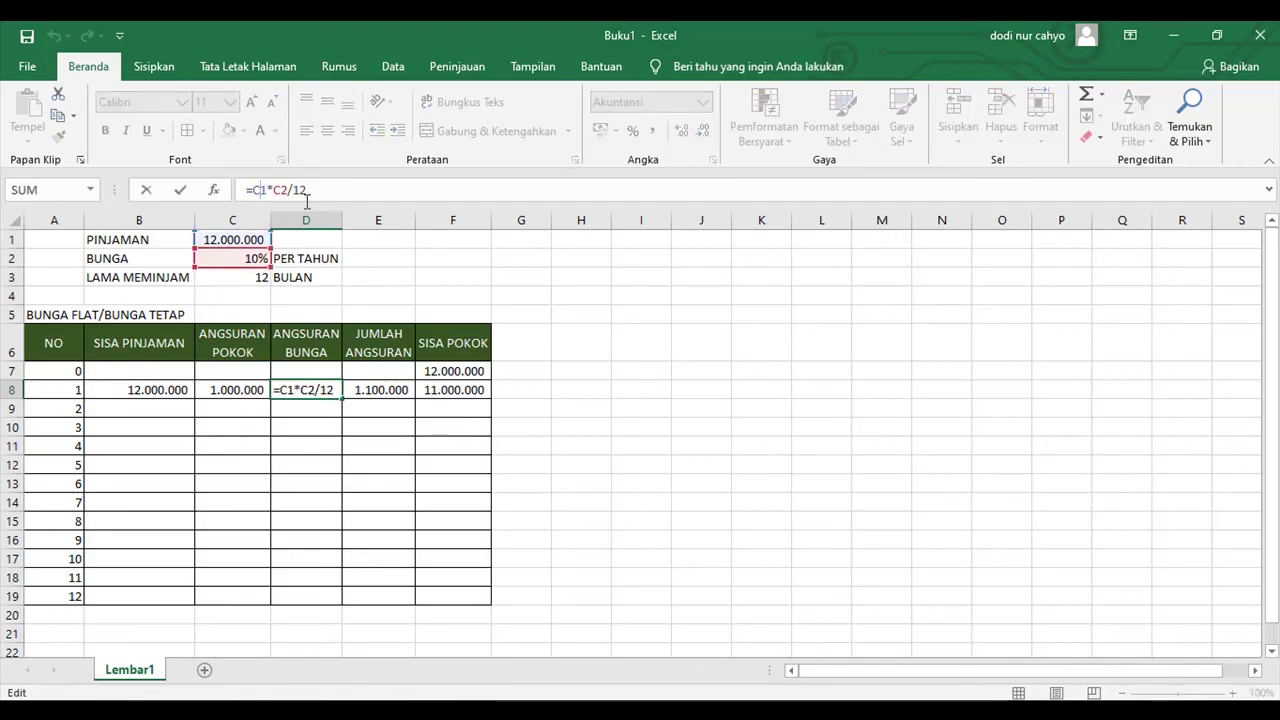
pyautogui.write('$')
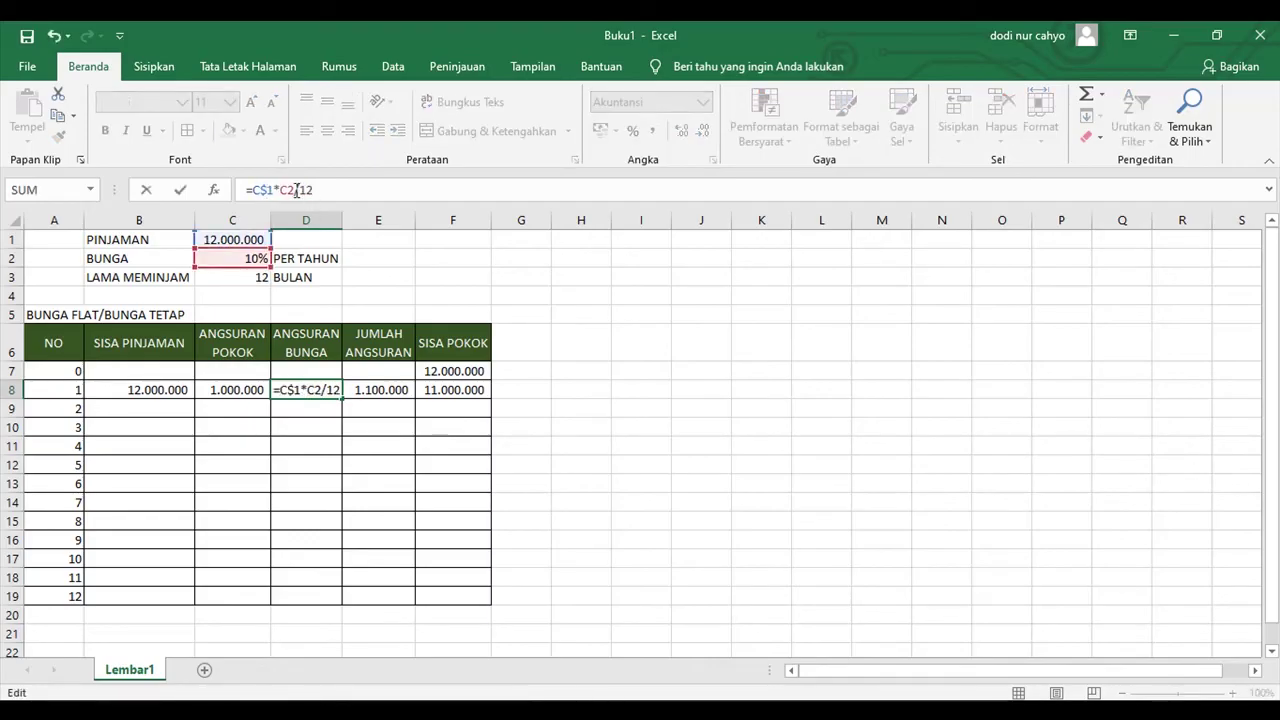
pyautogui.click(287, 189)
pyautogui.write('$')
pyautogui.press('Tab')
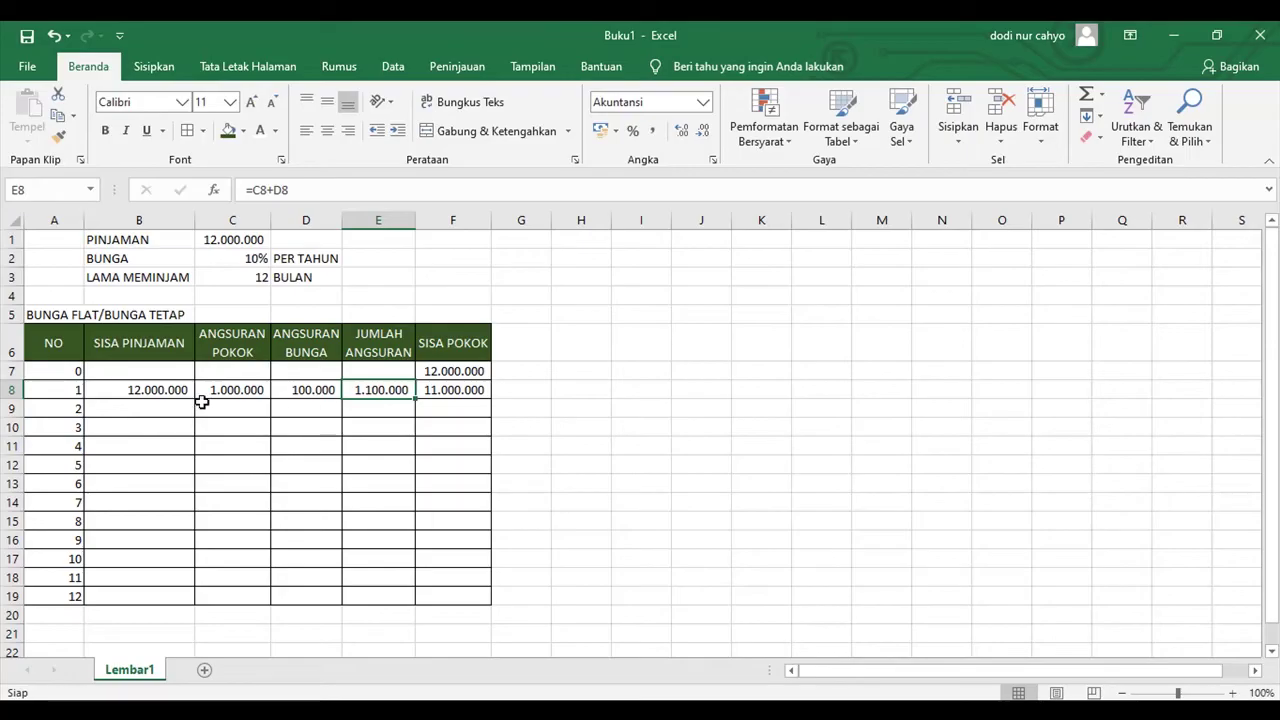
# Step: Fill the month 1 formulas in B8:F8 down through row 19 for all 12 months
pyautogui.moveTo(153, 390); pyautogui.dragTo(439, 392)
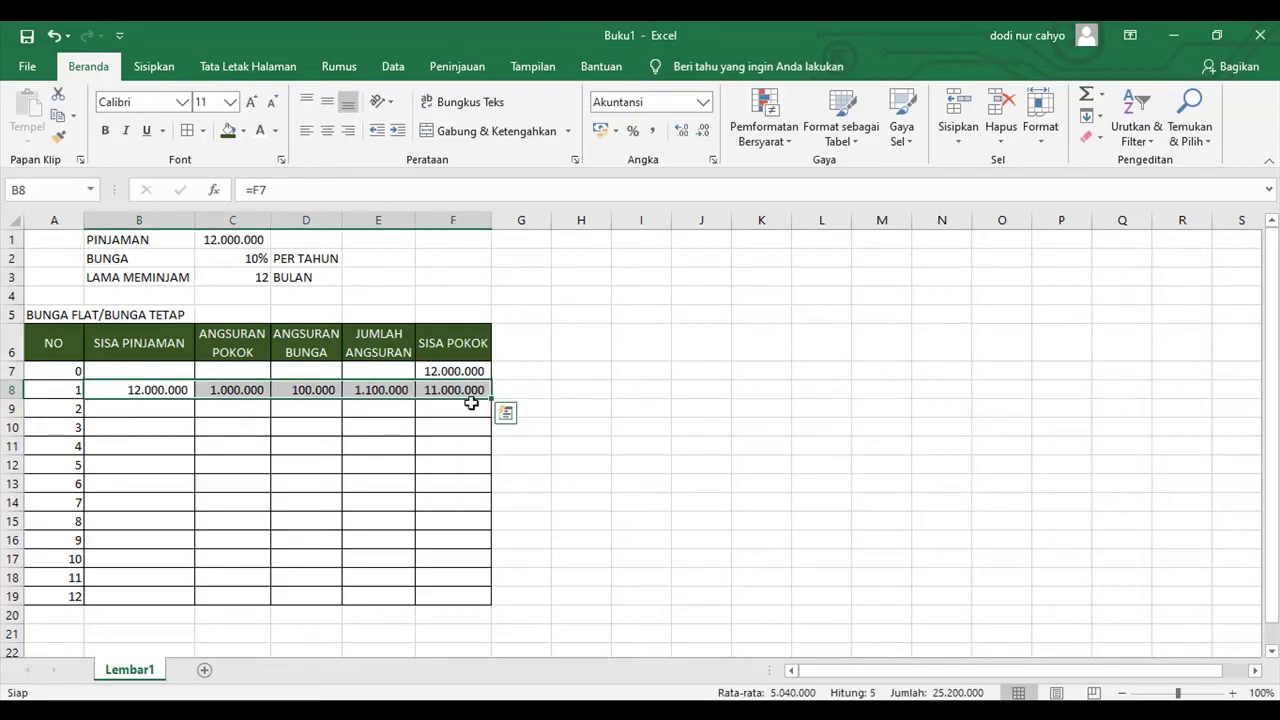
pyautogui.moveTo(491, 400); pyautogui.dragTo(492, 598)
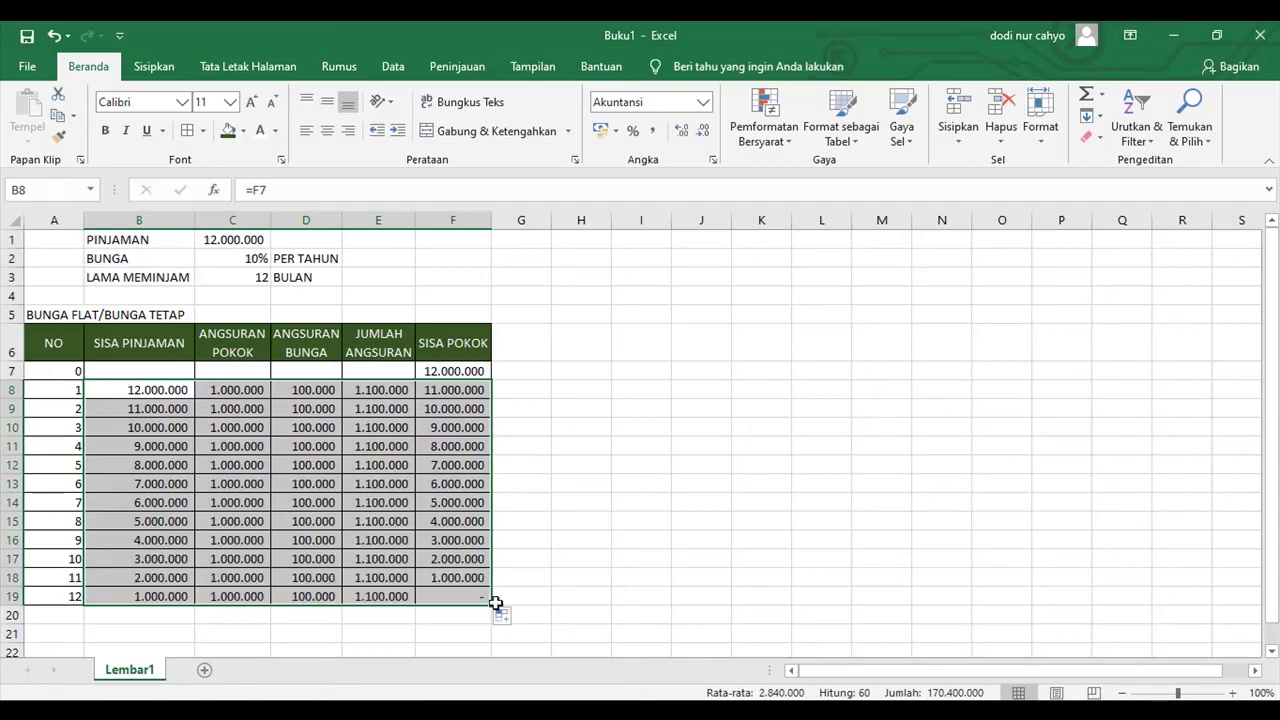
# Step: Label the row below month 12 with JUMLAH in B20
pyautogui.click(570, 538)
pyautogui.scroll(-1, 485, 534)
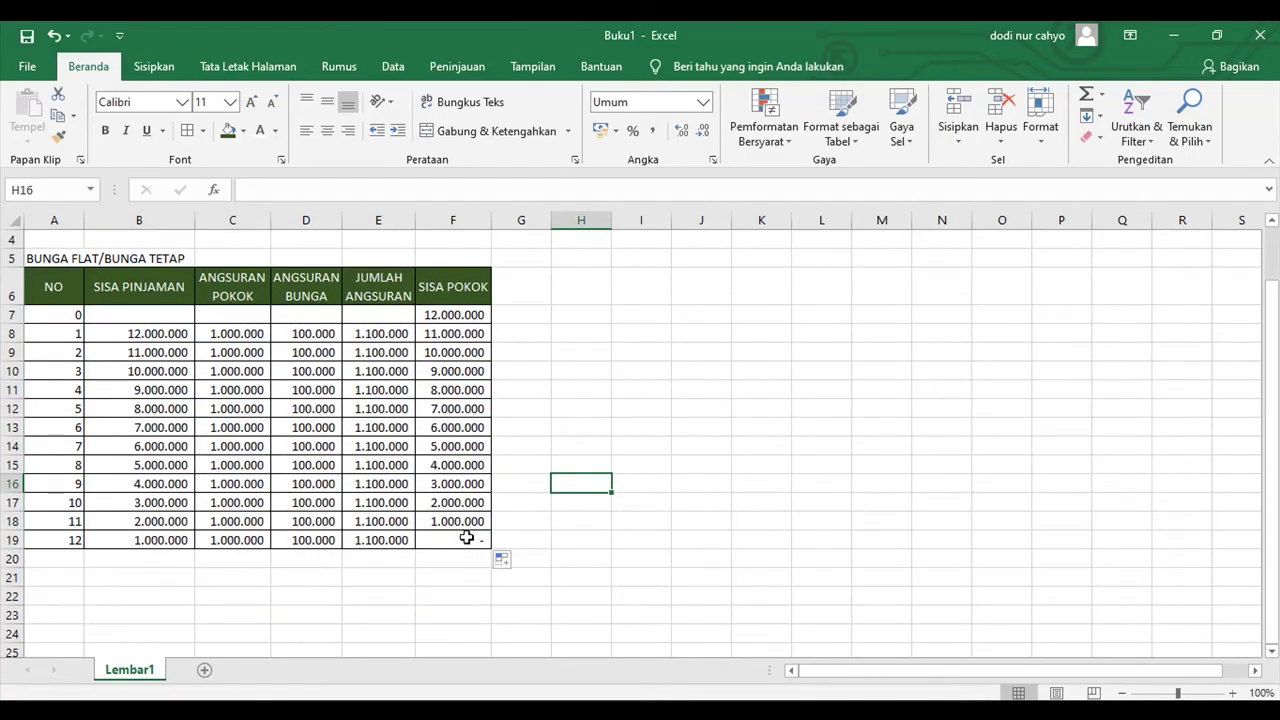
pyautogui.click(474, 537)
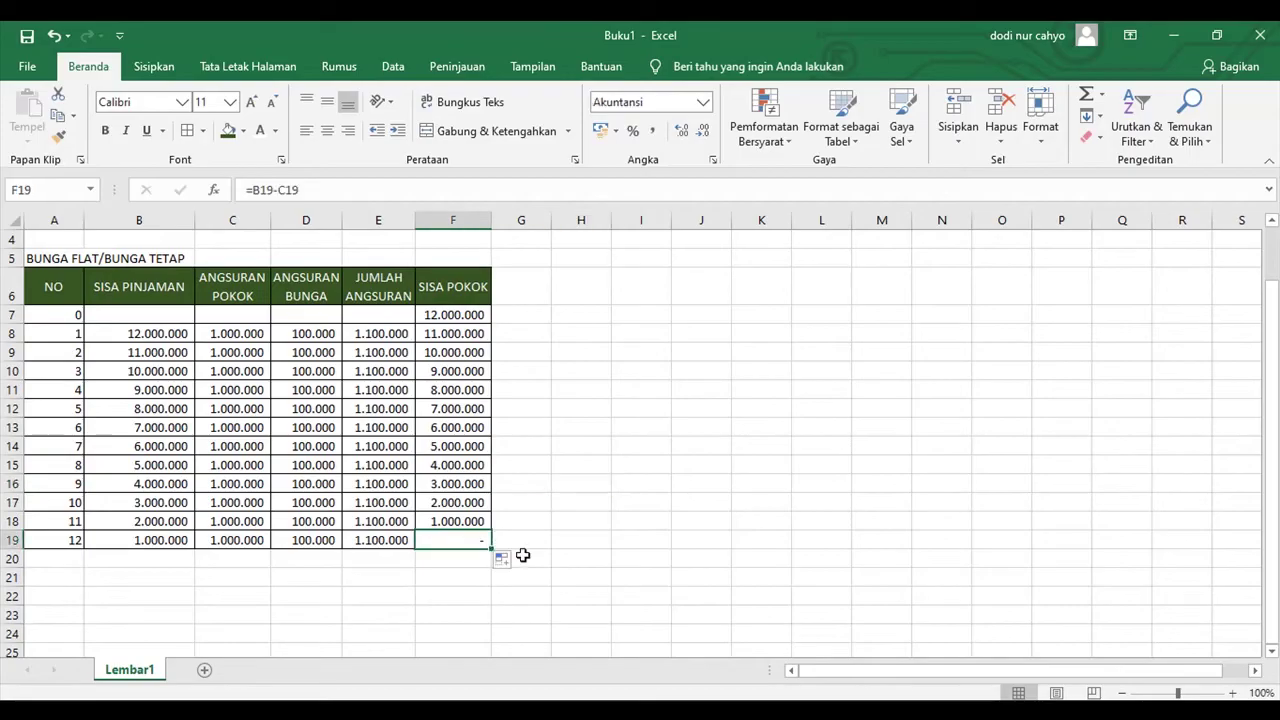
pyautogui.click(111, 561)
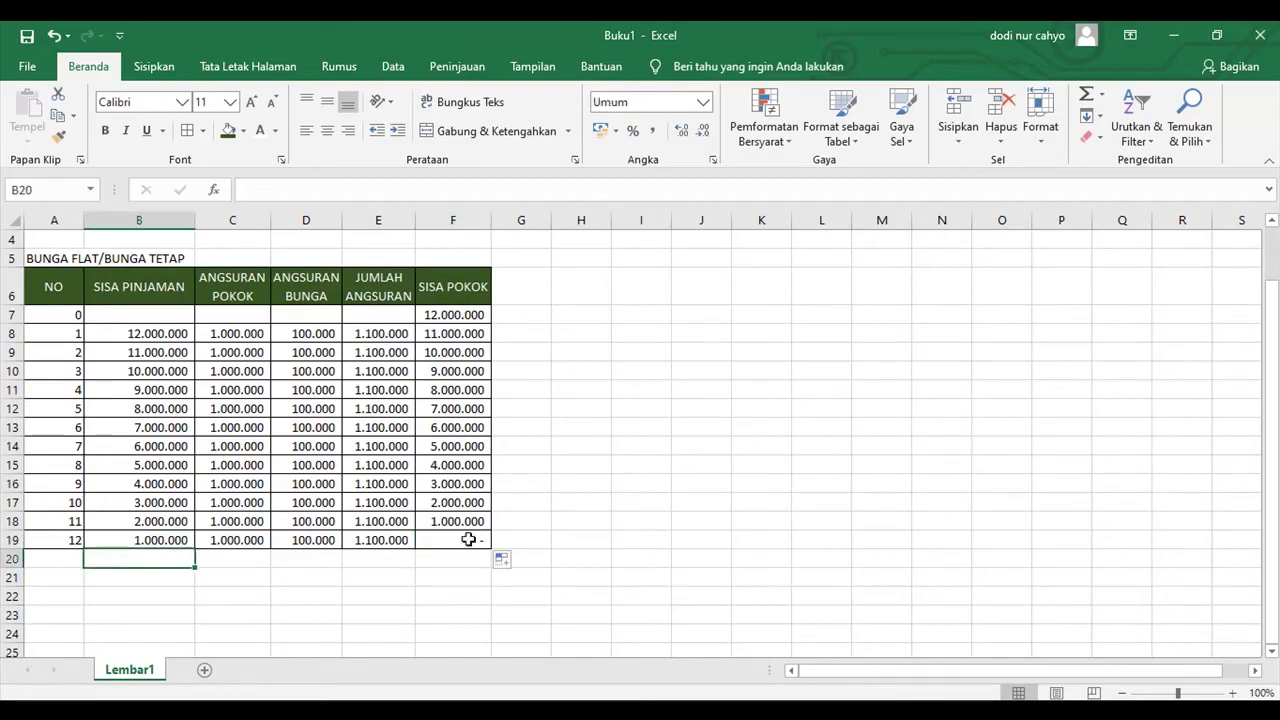
pyautogui.write('JUMLAH')
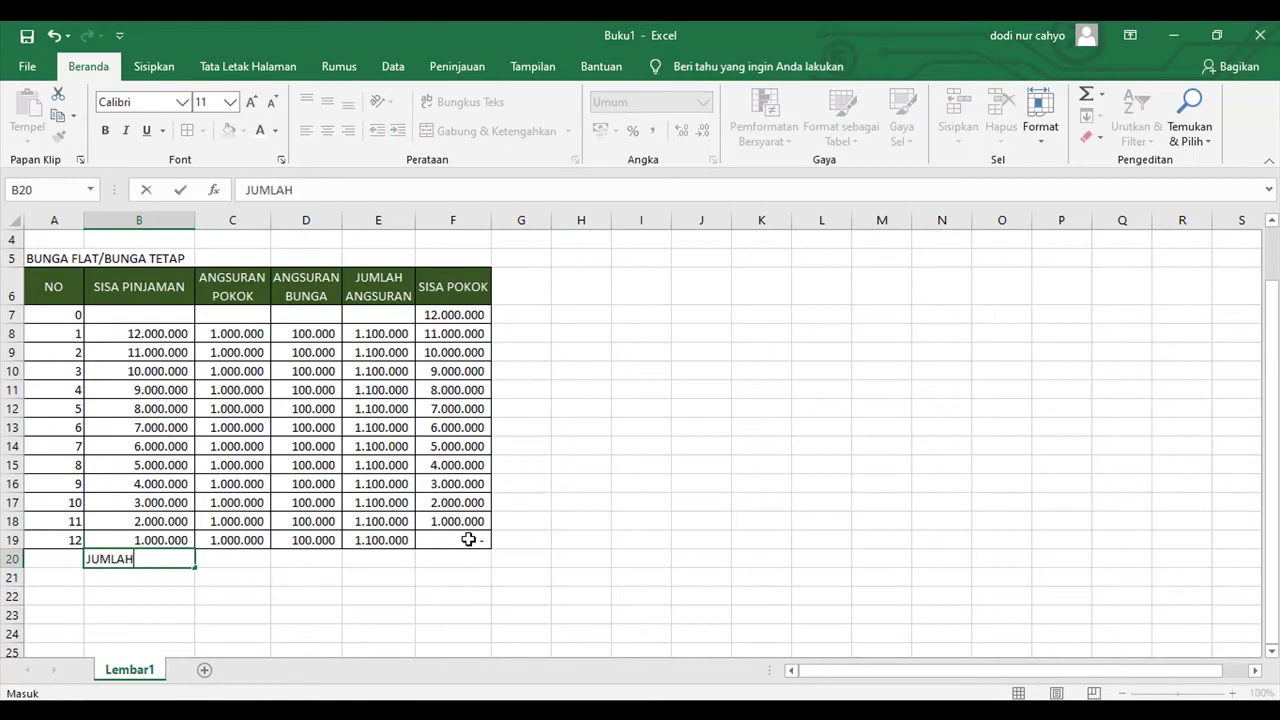
pyautogui.press('Tab')
# Step: Total the ANGSURAN POKOK column in C20 with the formula =SUM(C8:C19)
pyautogui.write('=SUM(')
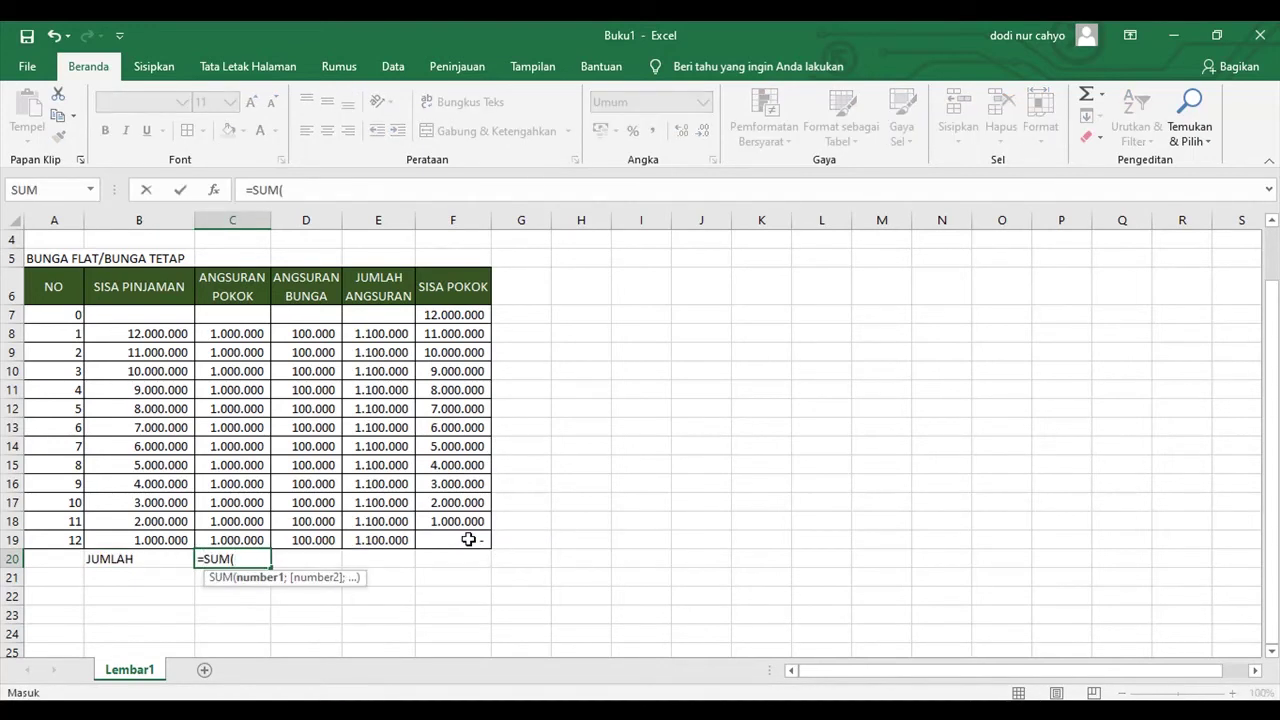
pyautogui.press('Up')
pyautogui.hotkey('ctrl', 'shift', 'Up')
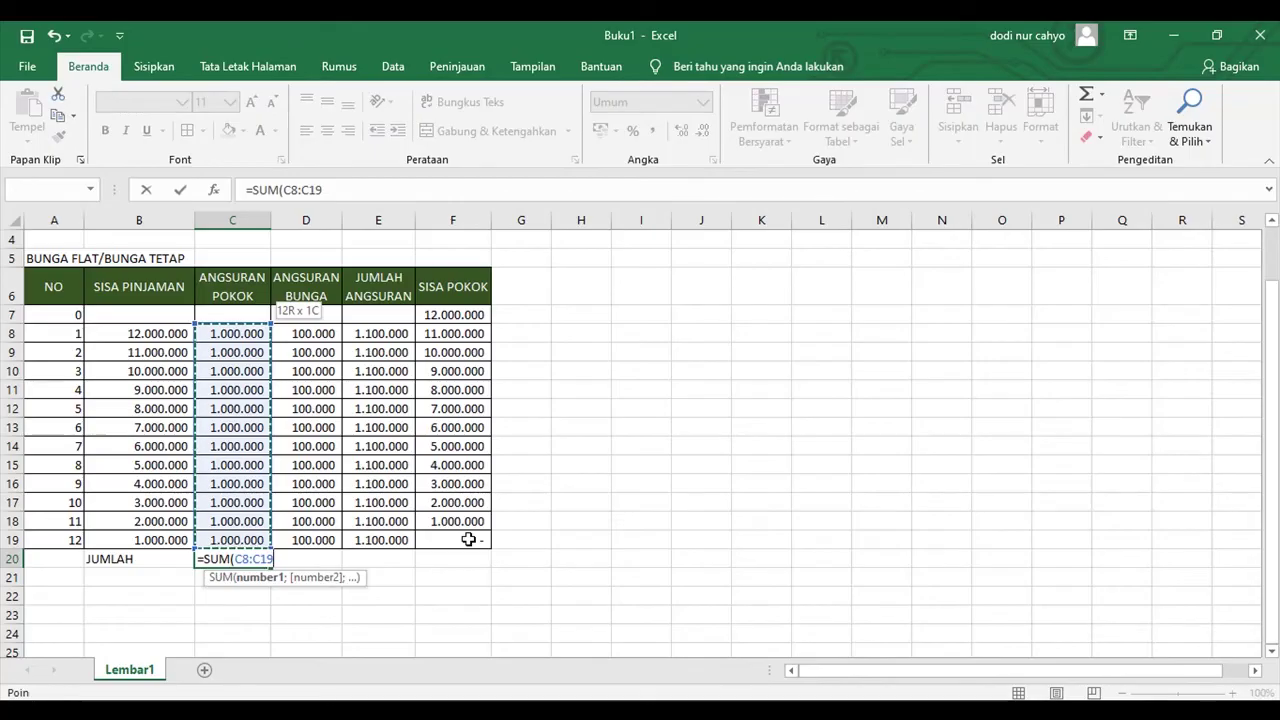
pyautogui.write(')')
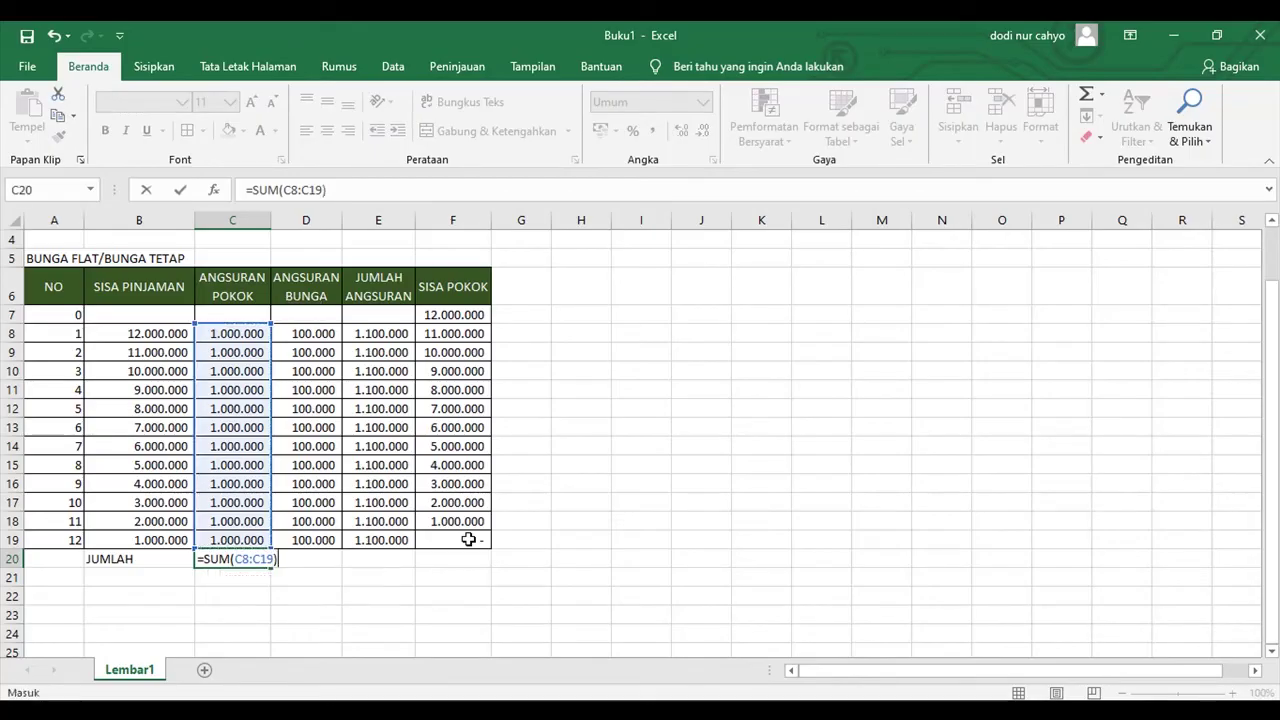
pyautogui.press('Tab')
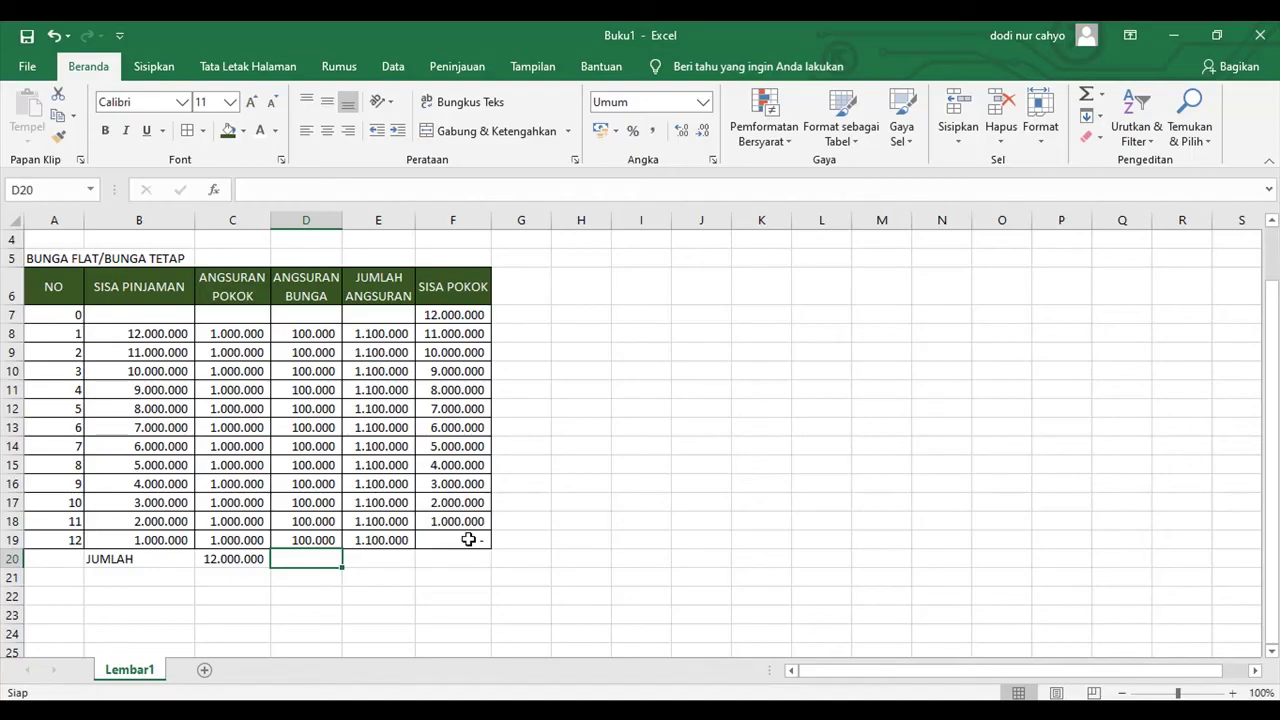
# Step: Copy the sum formula from C20 to D20 to total the ANGSURAN BUNGA column
pyautogui.scroll(1, 468, 539)
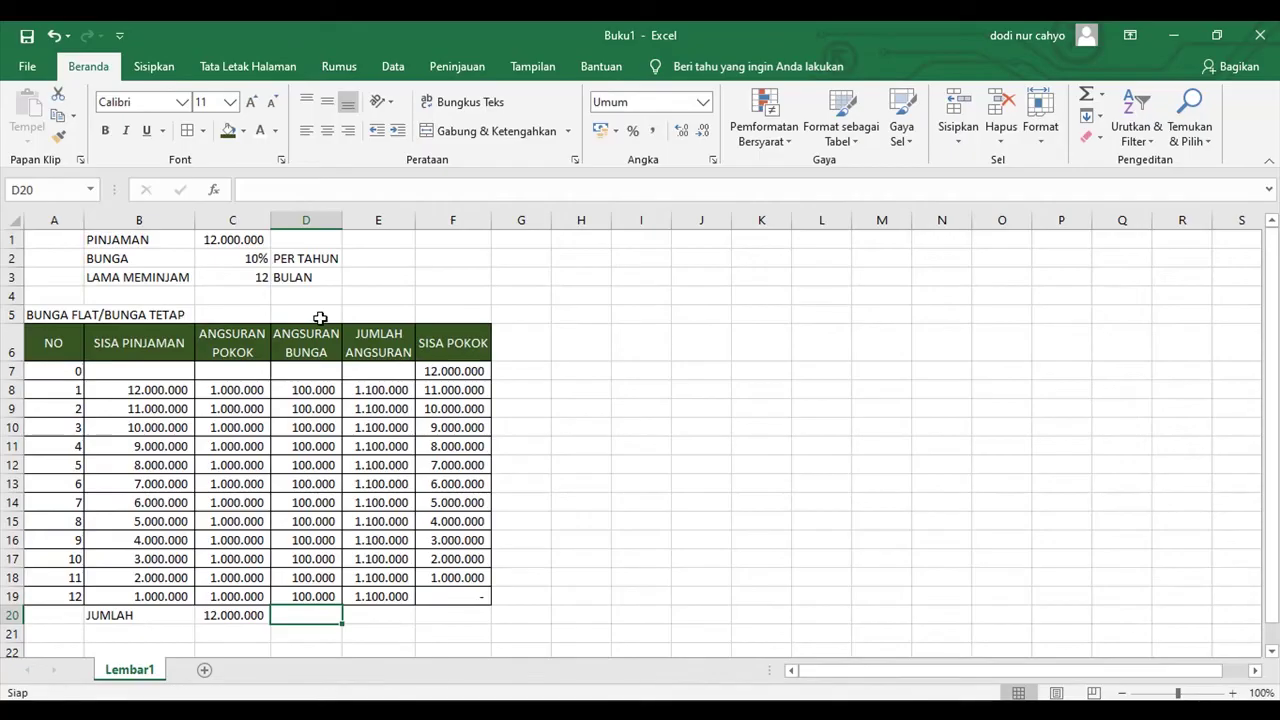
pyautogui.click(236, 619)
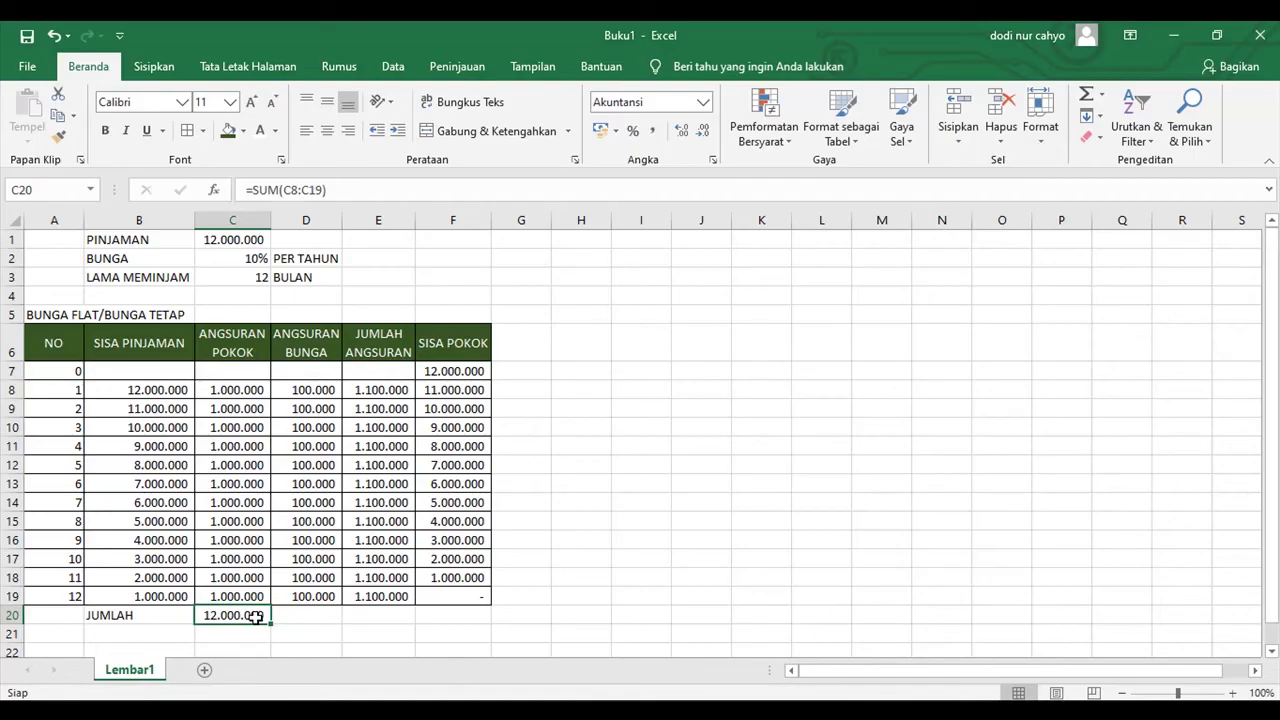
pyautogui.hotkey('ctrl', 'c')
pyautogui.click(308, 615)
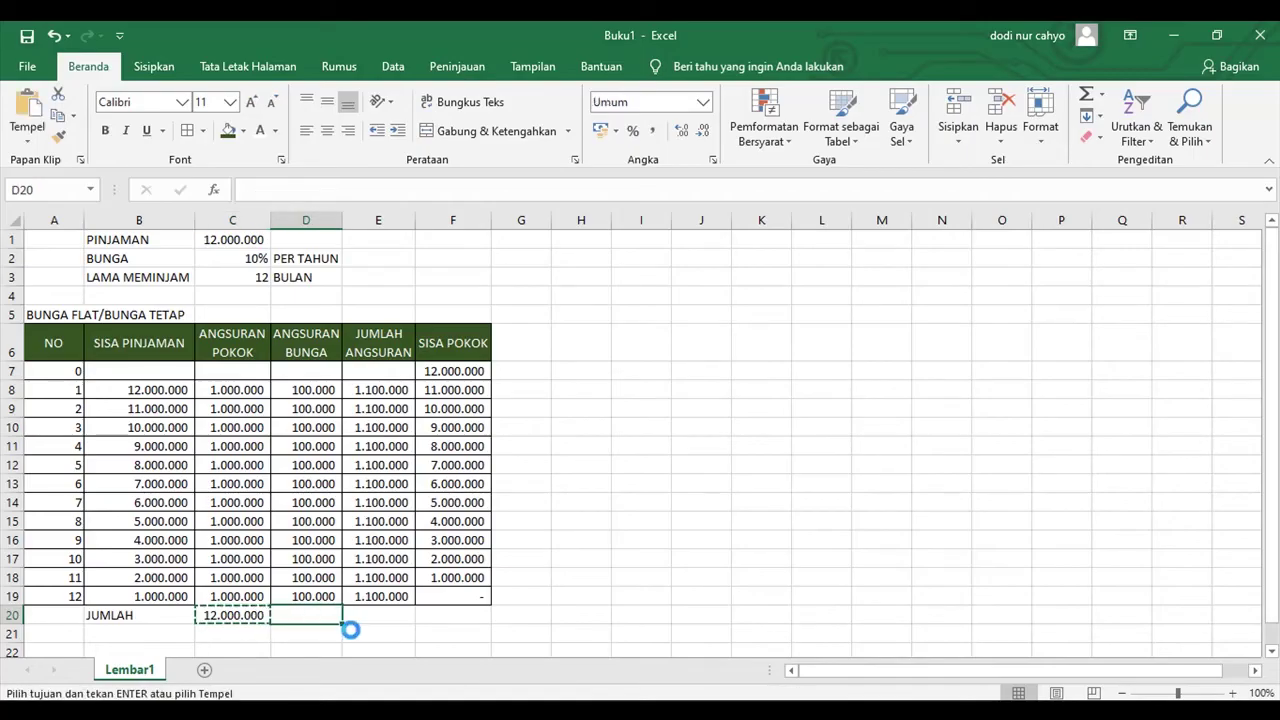
pyautogui.hotkey('ctrl', 'v')
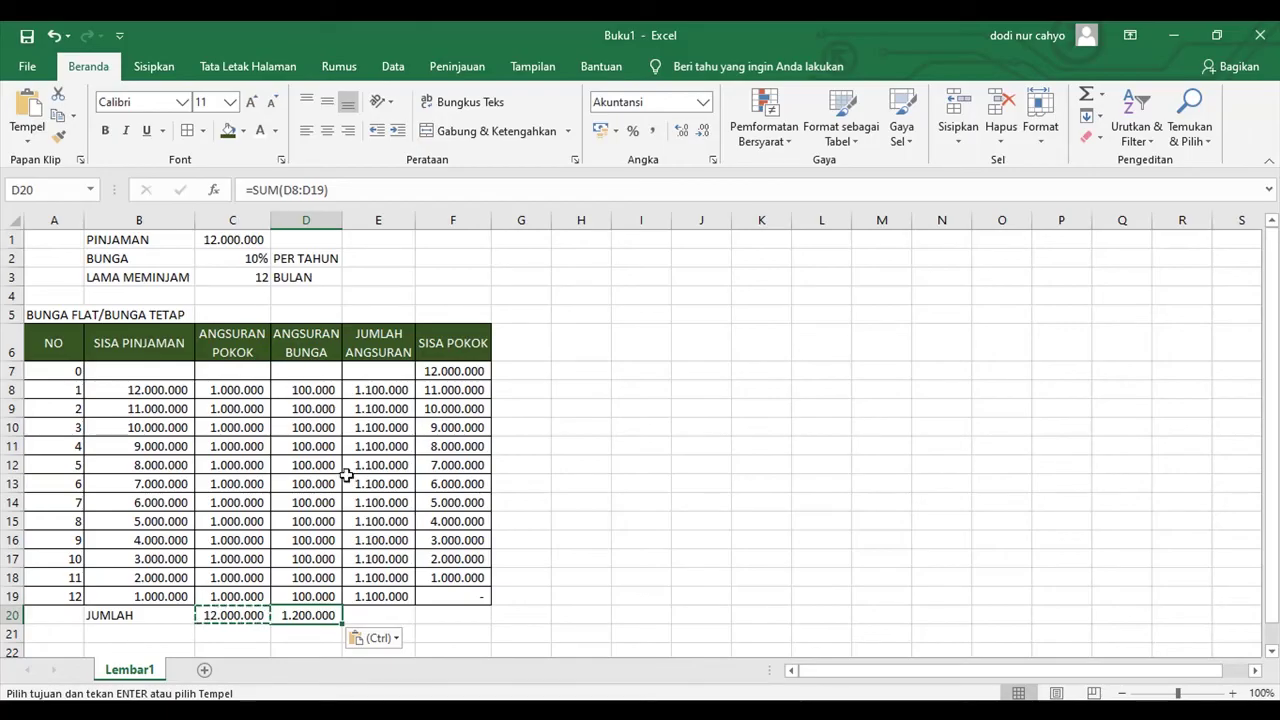
# Step: Apply cell borders to the JUMLAH row, A20:F20
pyautogui.click(298, 635)
pyautogui.scroll(-2, 100, 598)
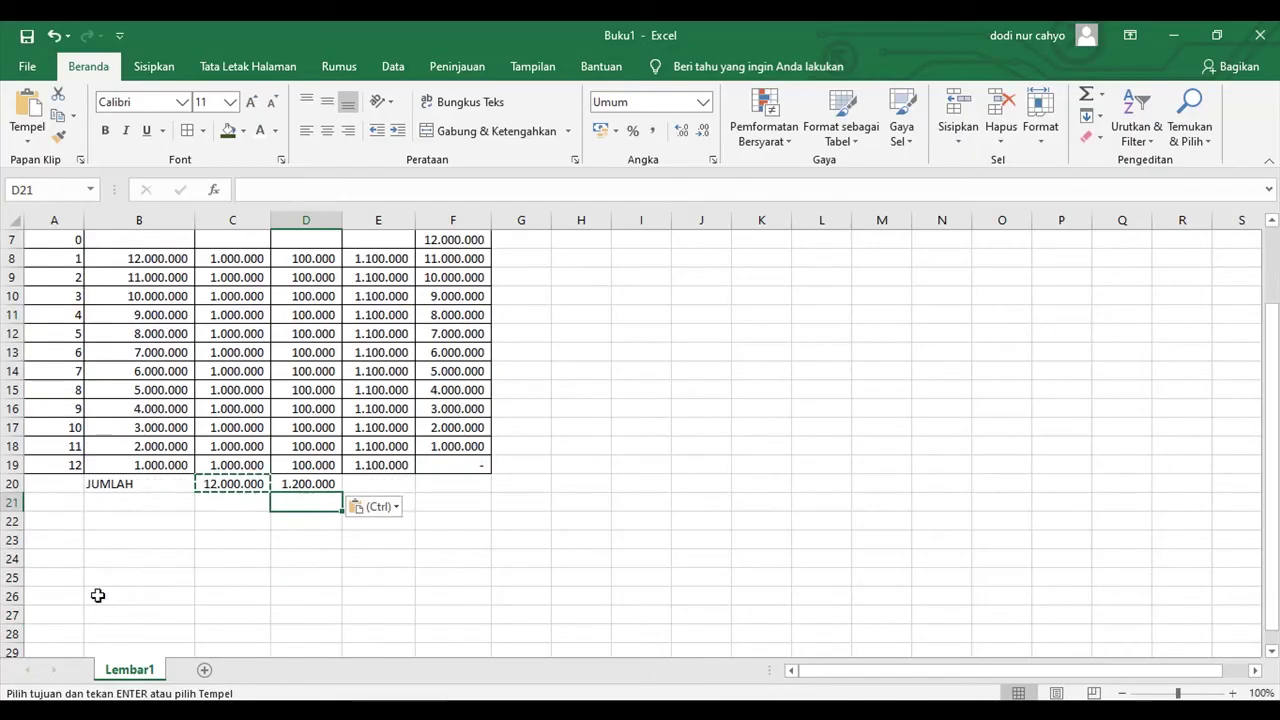
pyautogui.moveTo(58, 490); pyautogui.dragTo(480, 486)
pyautogui.click(190, 133)
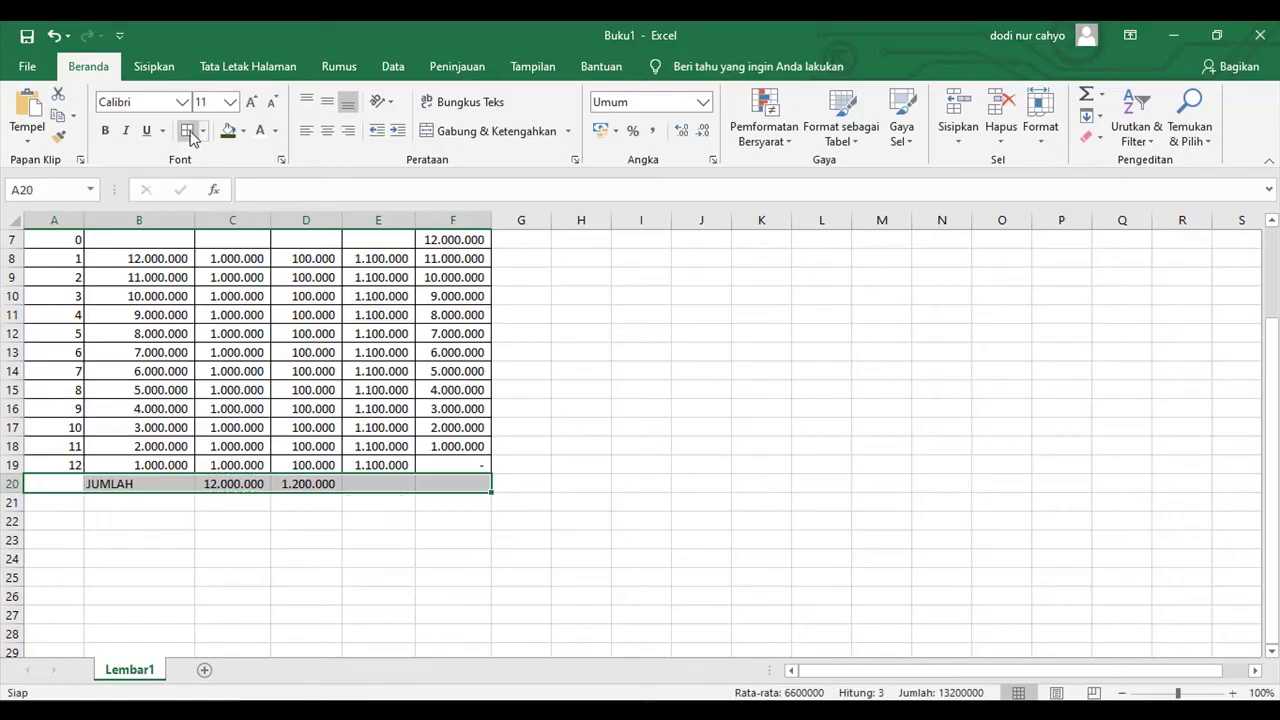
pyautogui.click(211, 352)
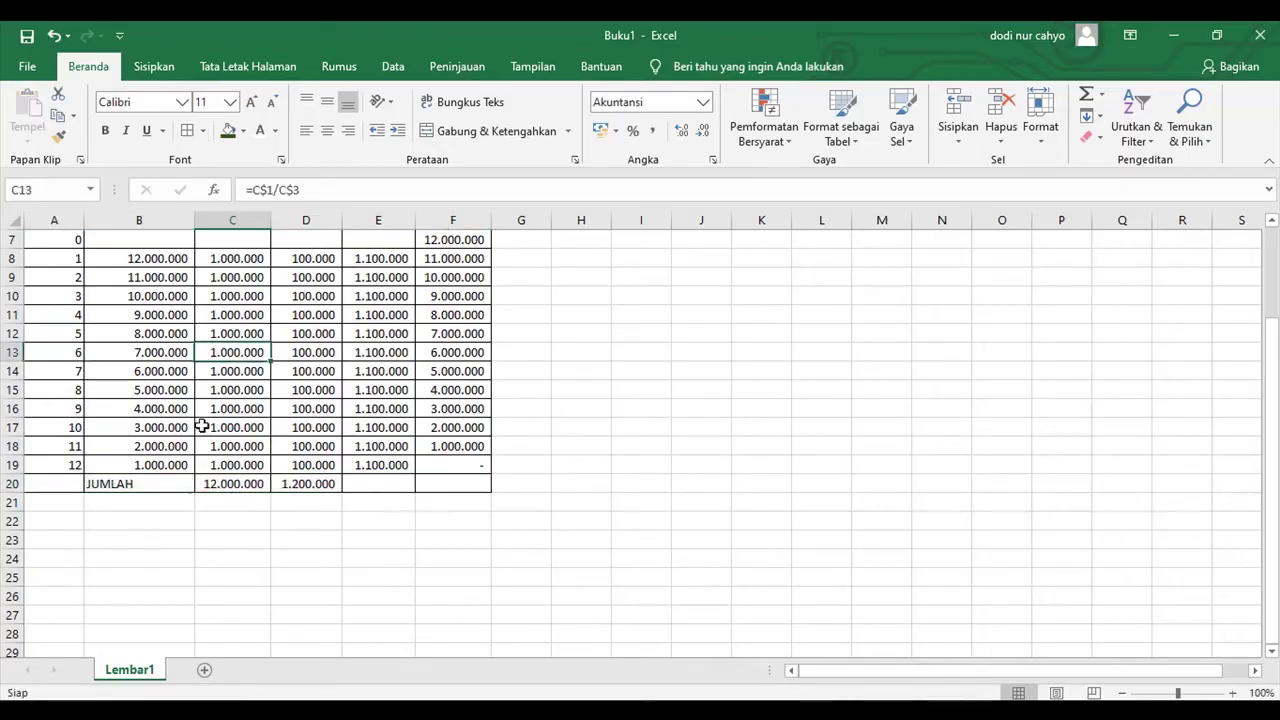
# Step: Narrow column A to fit the NO values and shrink column G to a thin spacer
pyautogui.scroll(2, 202, 424)
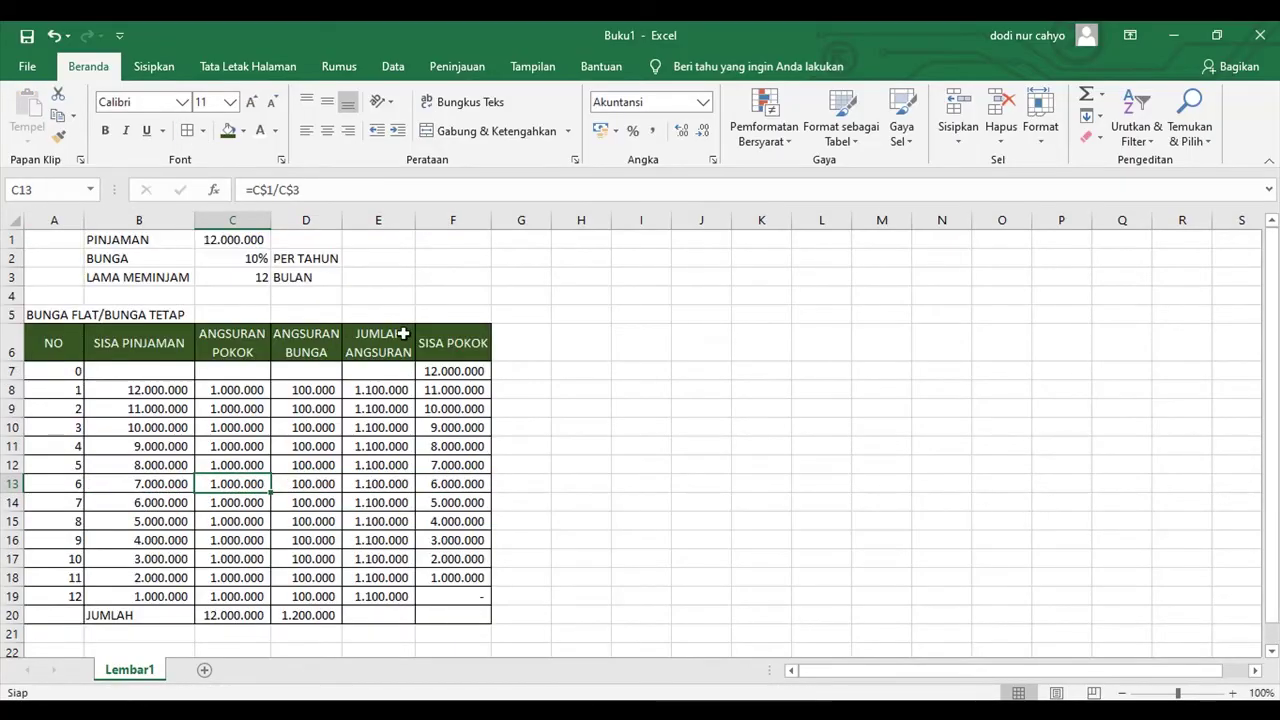
pyautogui.moveTo(84, 219); pyautogui.dragTo(46, 224)
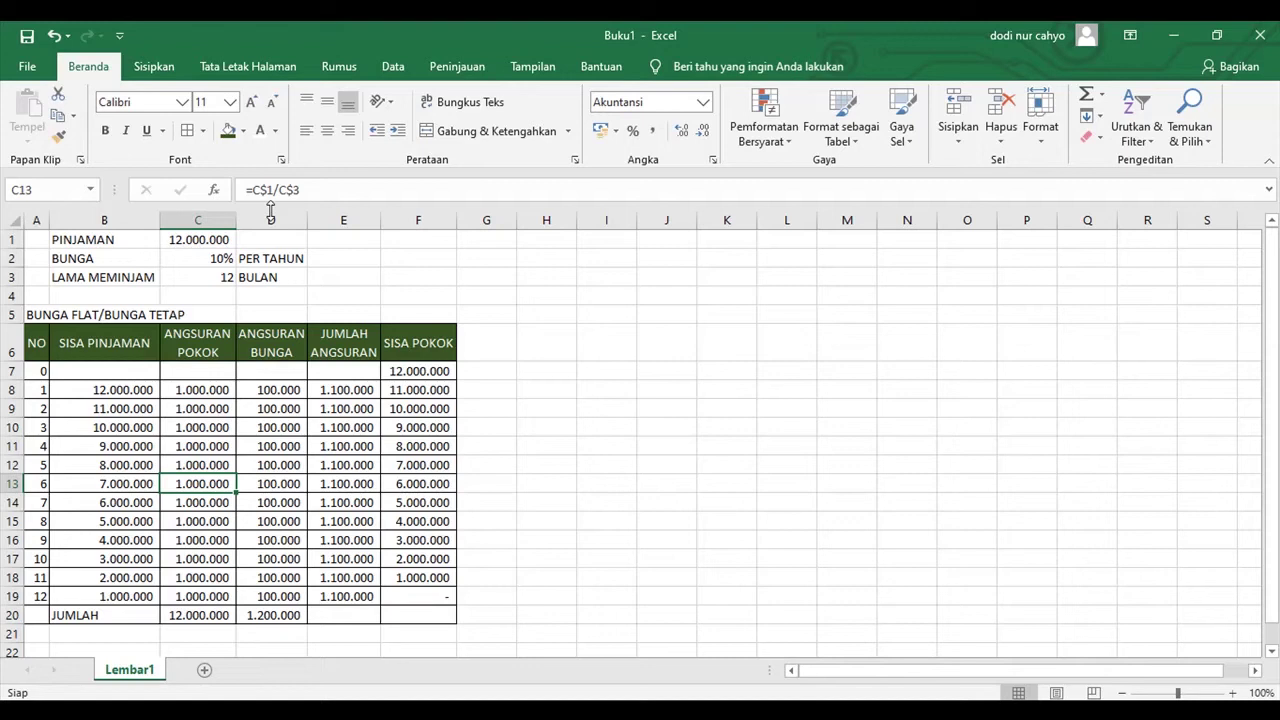
pyautogui.moveTo(517, 220); pyautogui.dragTo(464, 230)
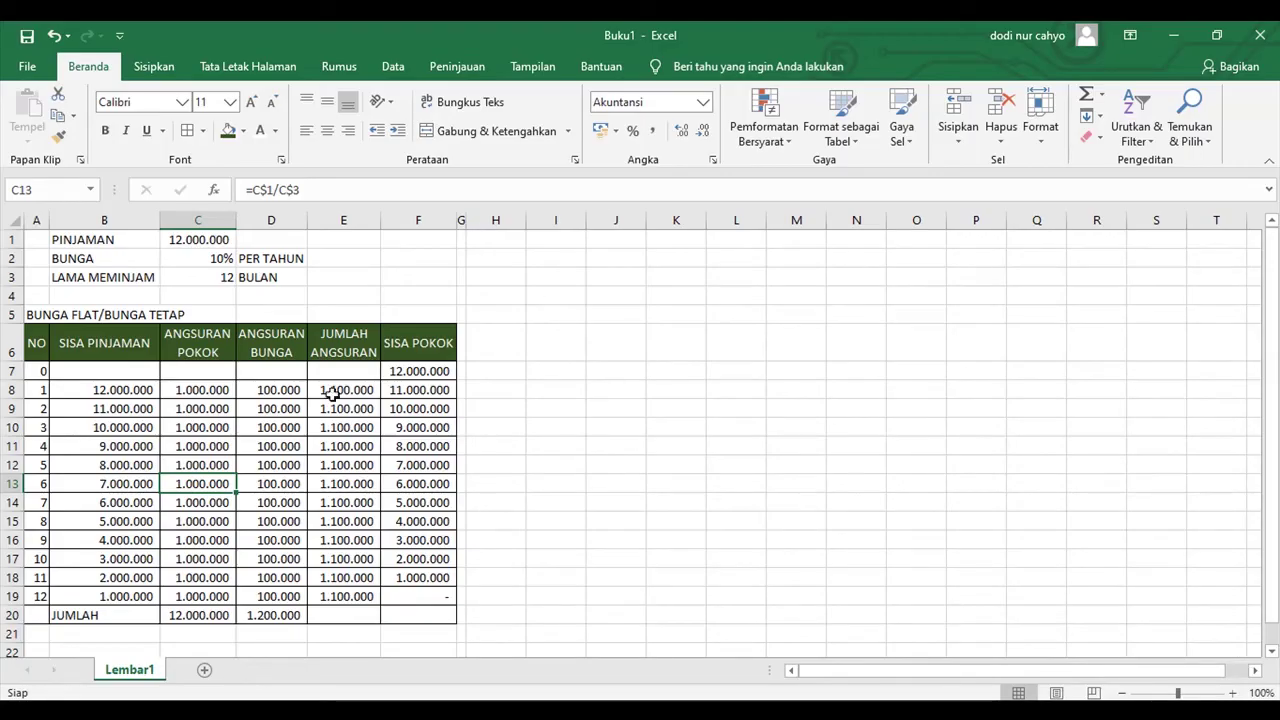
# Step: Copy columns A through F and paste them starting at column H as a second table
pyautogui.moveTo(40, 219); pyautogui.dragTo(418, 220)
pyautogui.rightClick(353, 287)
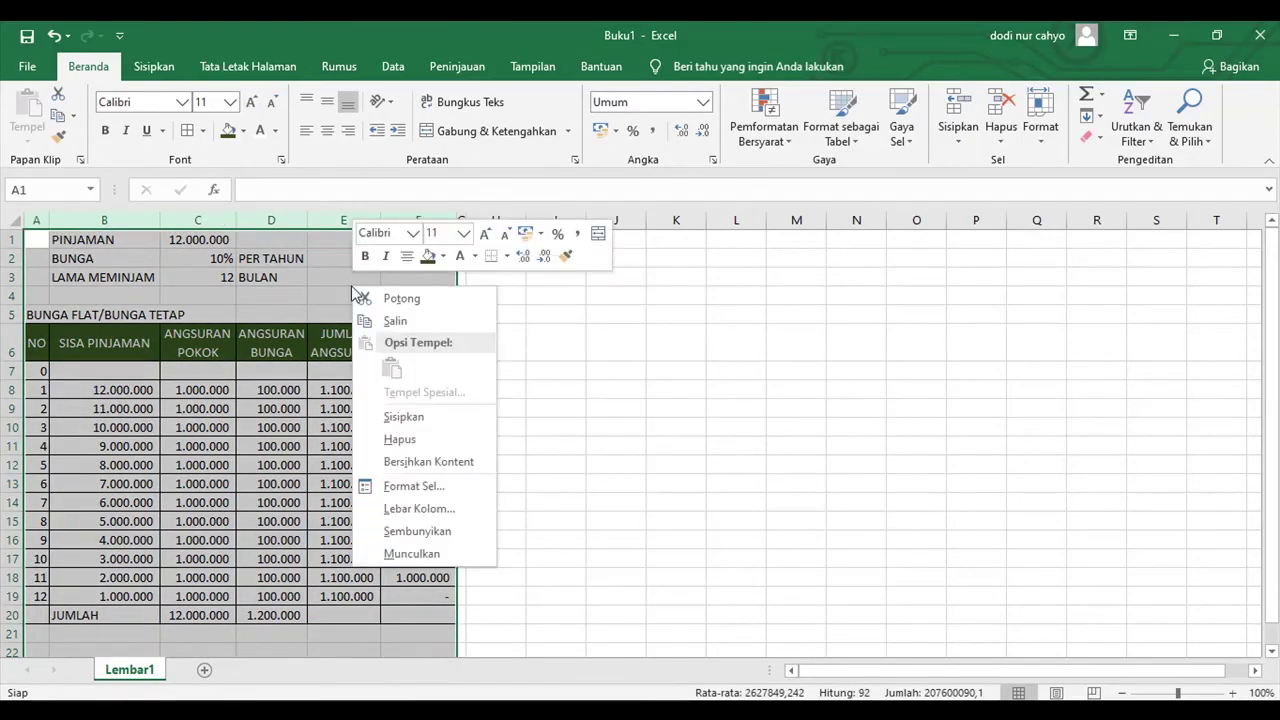
pyautogui.click(390, 322)
pyautogui.click(504, 218)
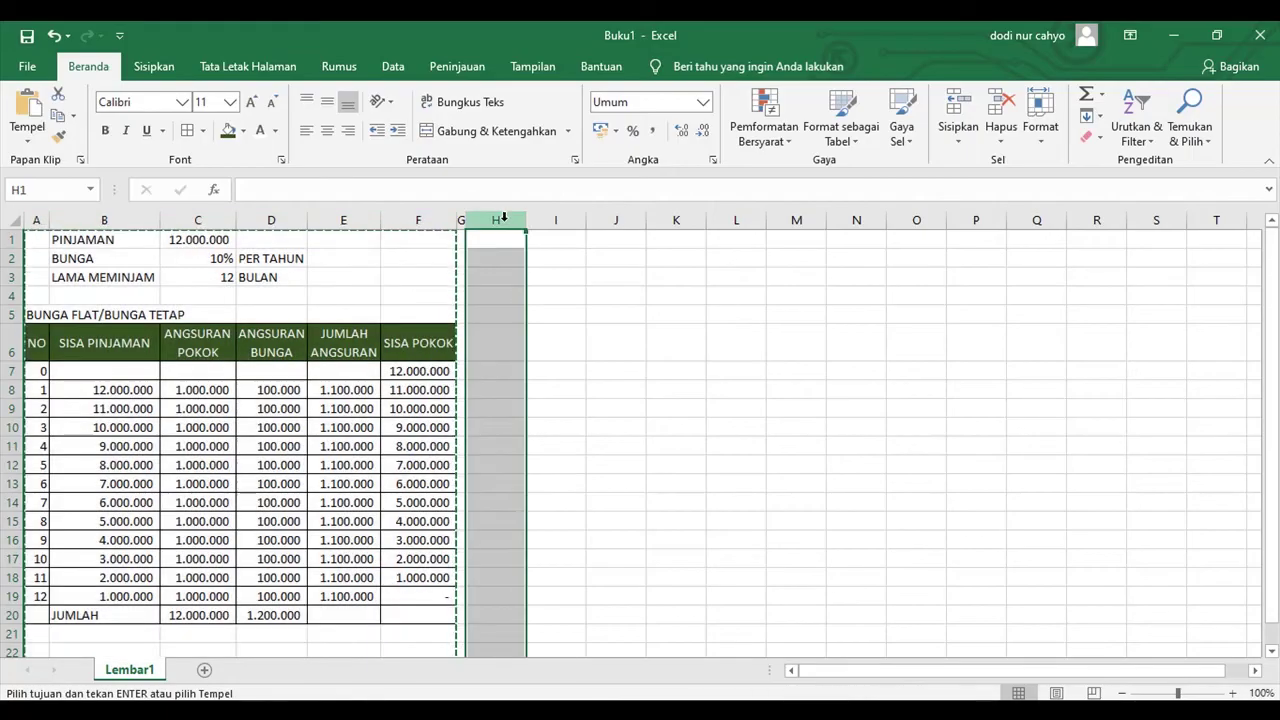
pyautogui.rightClick(504, 218)
pyautogui.click(486, 288)
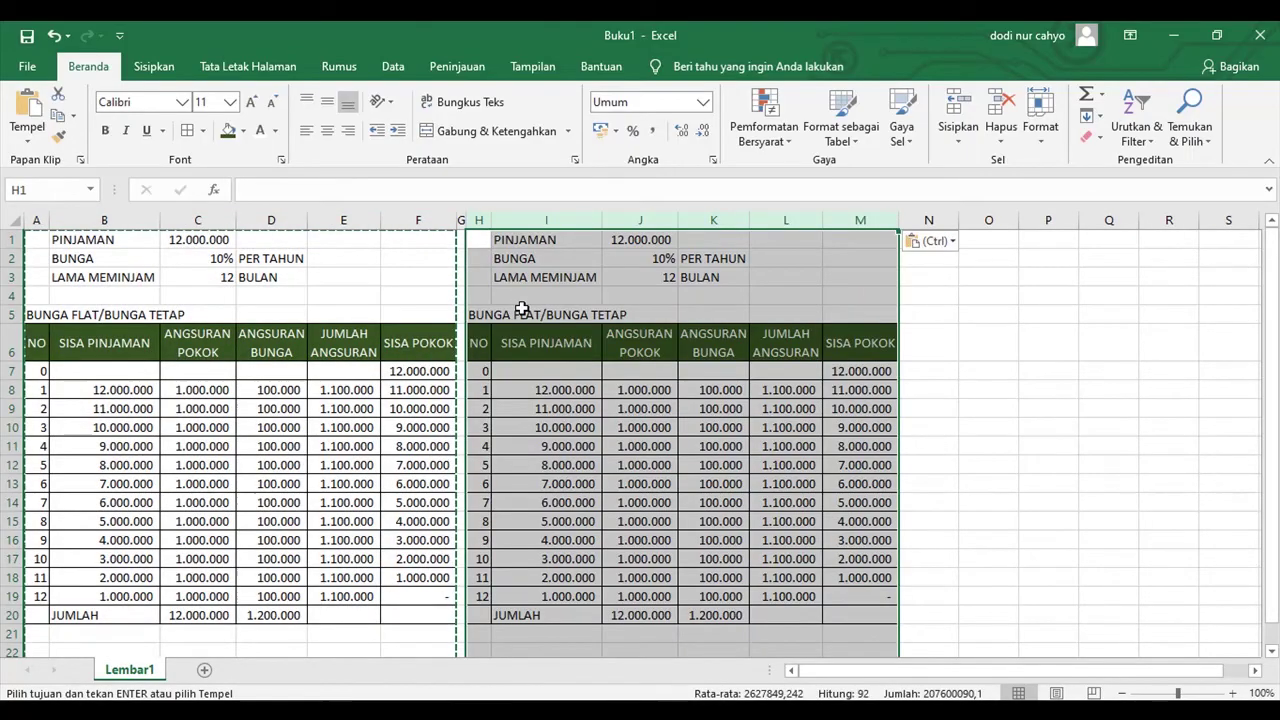
# Step: Change the second table's title in H5 to BUNGA EFEKTIF/BUNGA MENURUN
pyautogui.click(520, 310)
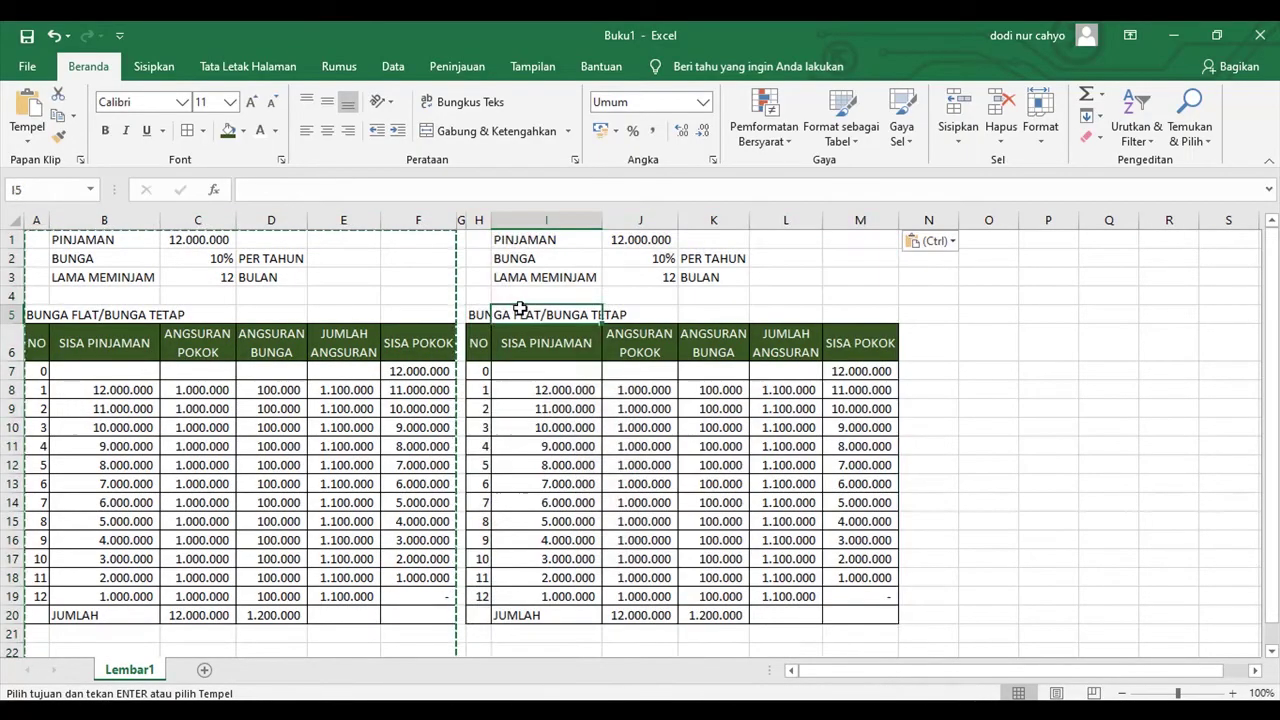
pyautogui.click(473, 314)
pyautogui.moveTo(293, 189); pyautogui.dragTo(595, 189)
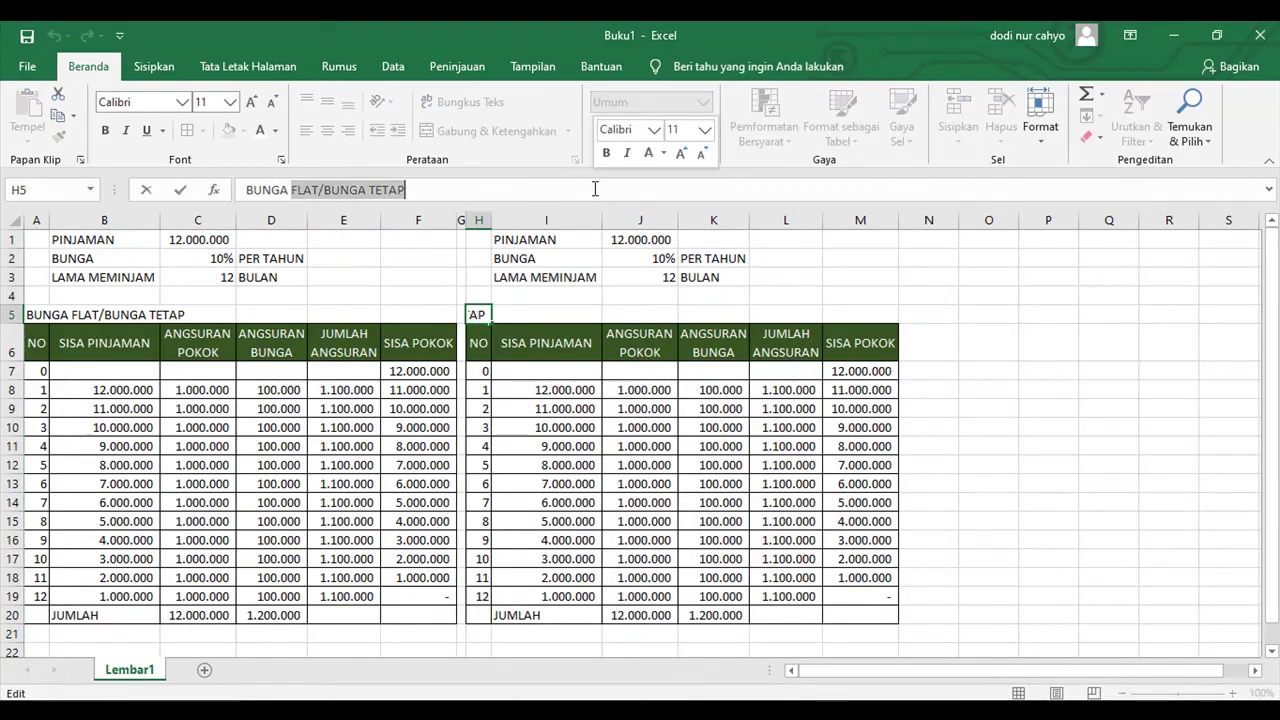
pyautogui.write('EFE')
pyautogui.write('/')
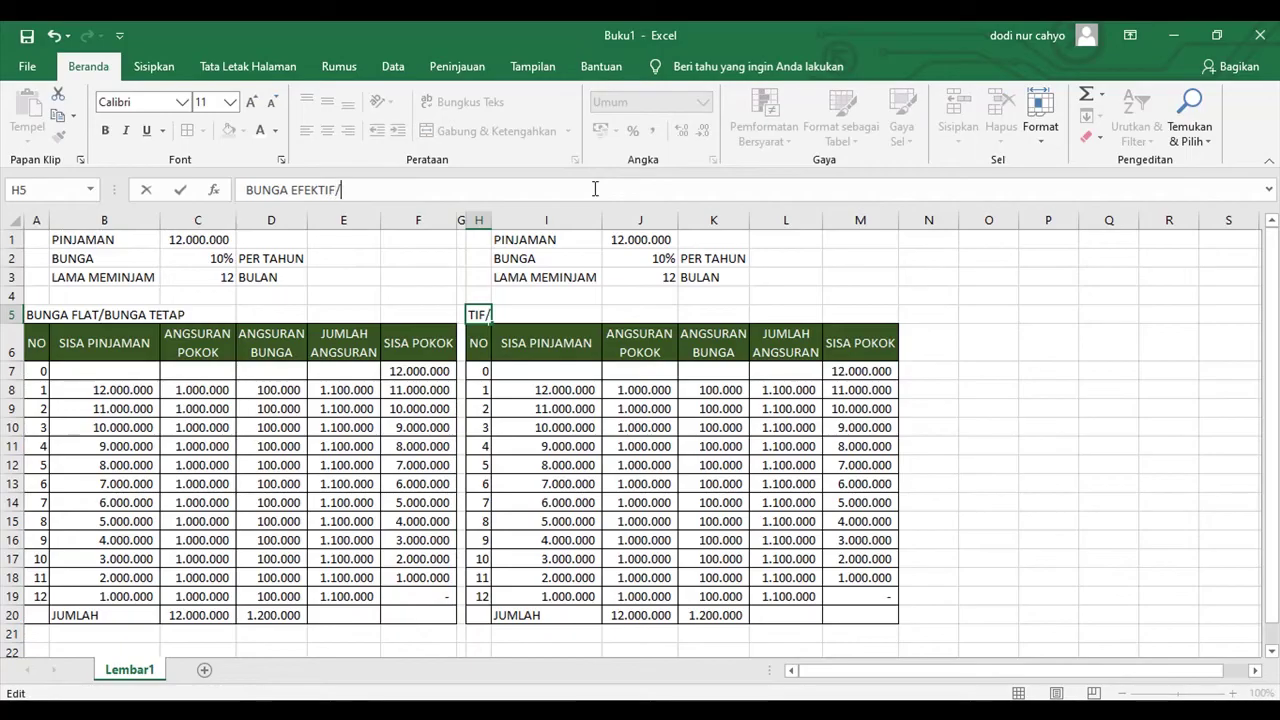
pyautogui.write('BUNGA MENURUN')
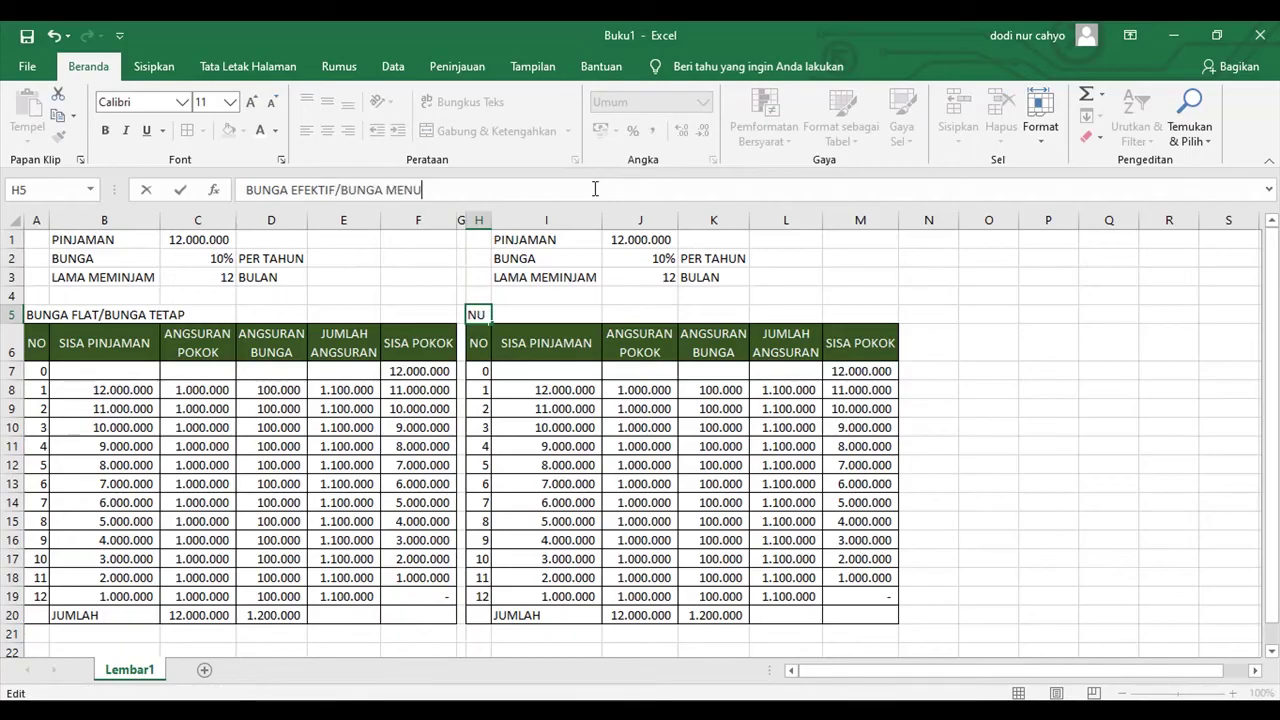
pyautogui.press('Return')
# Step: Clear the duplicated loan inputs in I1:K3 above the second table
pyautogui.click(630, 240)
pyautogui.moveTo(505, 239); pyautogui.dragTo(730, 288)
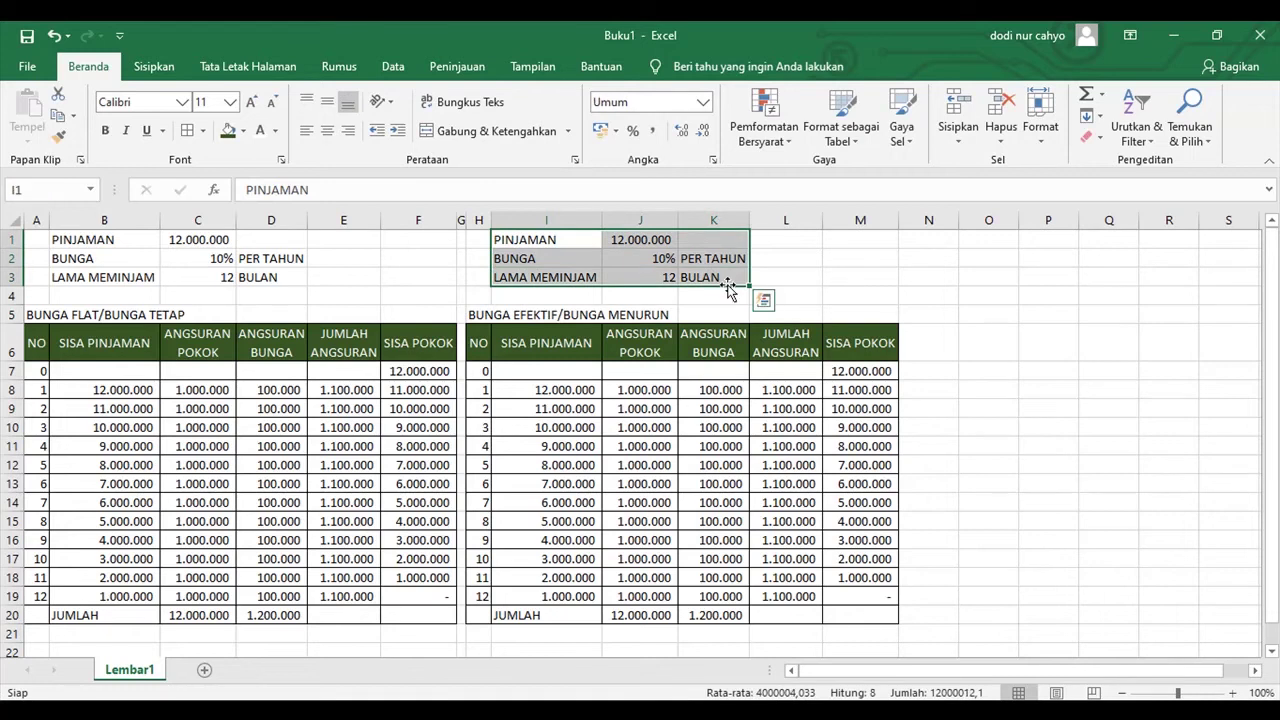
pyautogui.press('Delete')
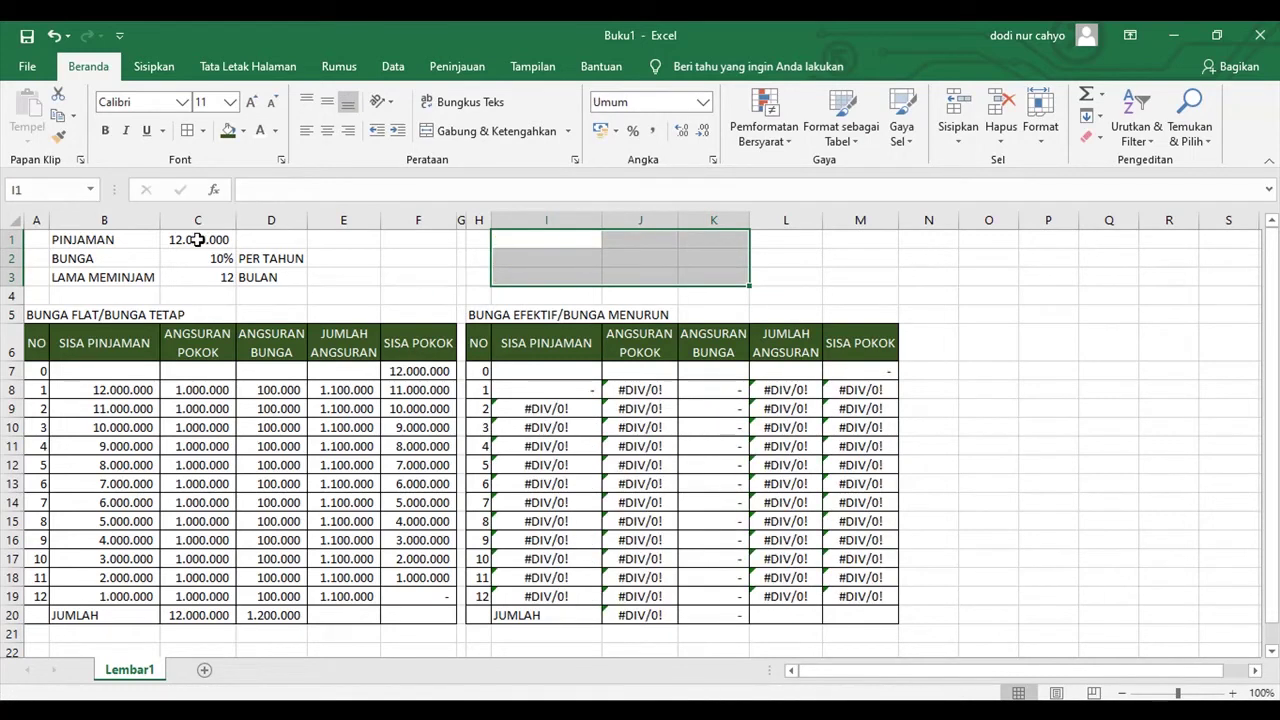
# Step: Link the second table's starting SISA POKOK in M7 to the loan amount with =C1
pyautogui.click(344, 345)
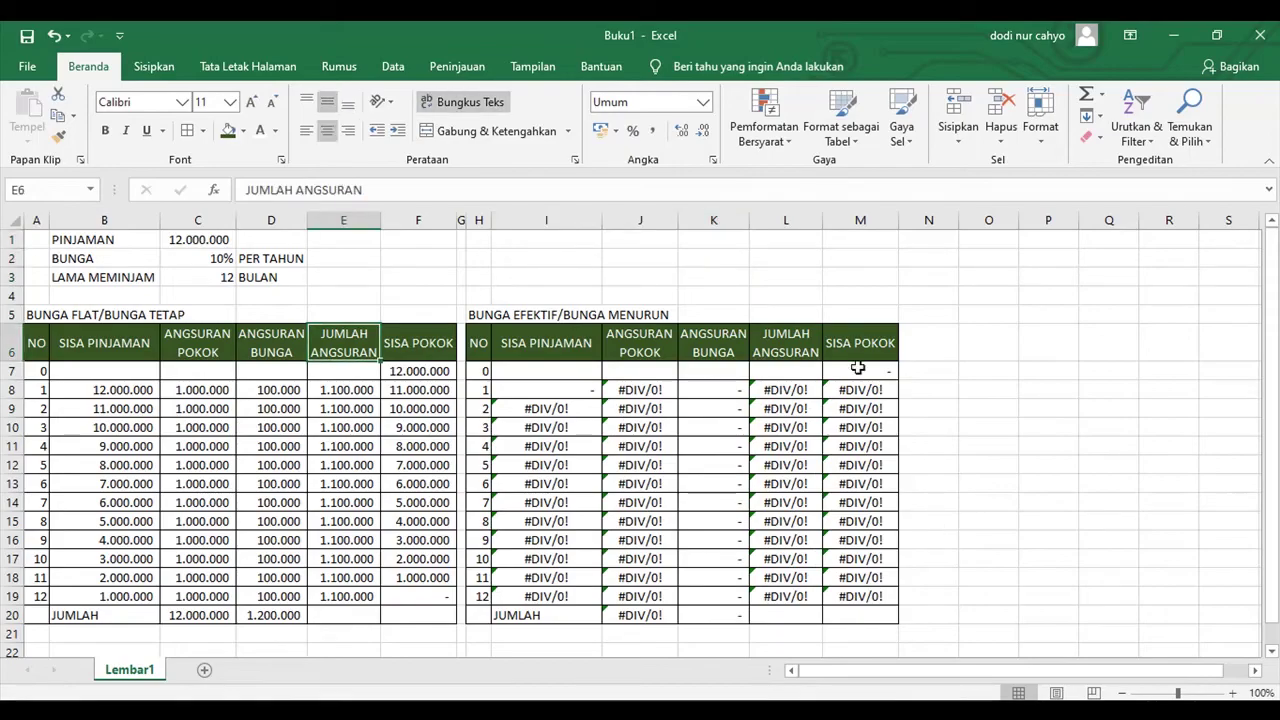
pyautogui.click(858, 370)
pyautogui.write('=')
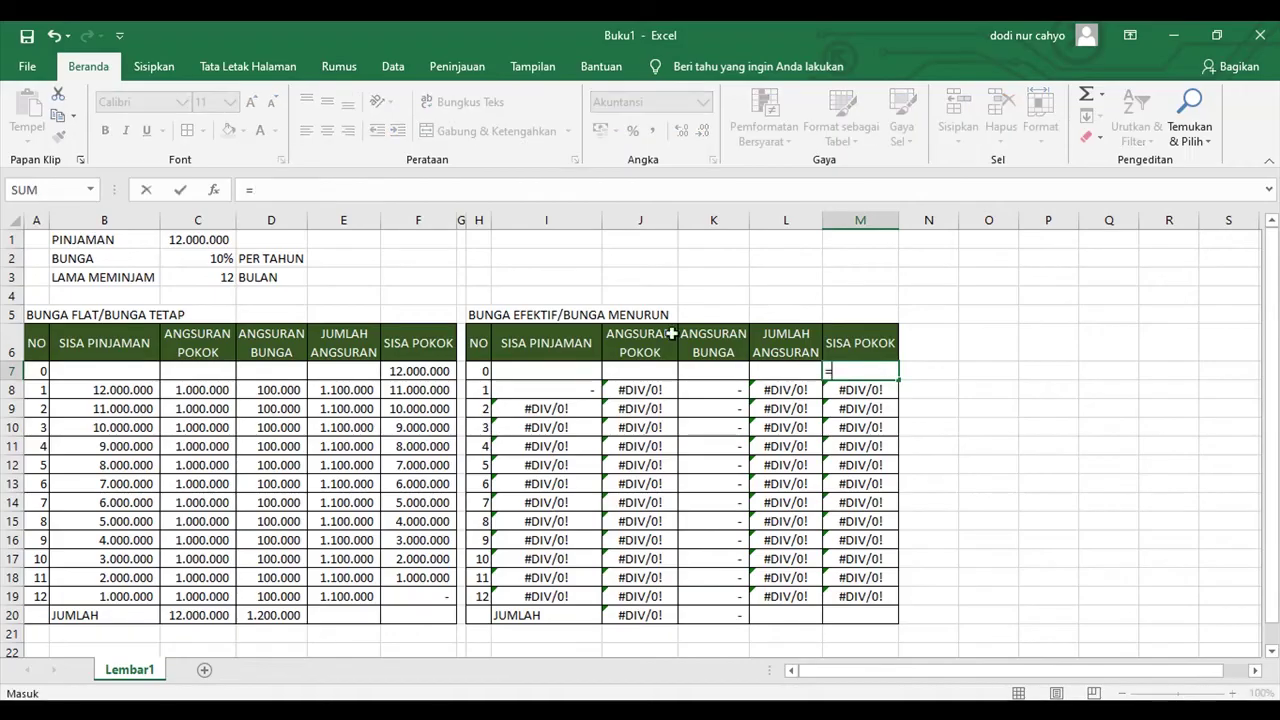
pyautogui.click(180, 240)
pyautogui.press('Return')
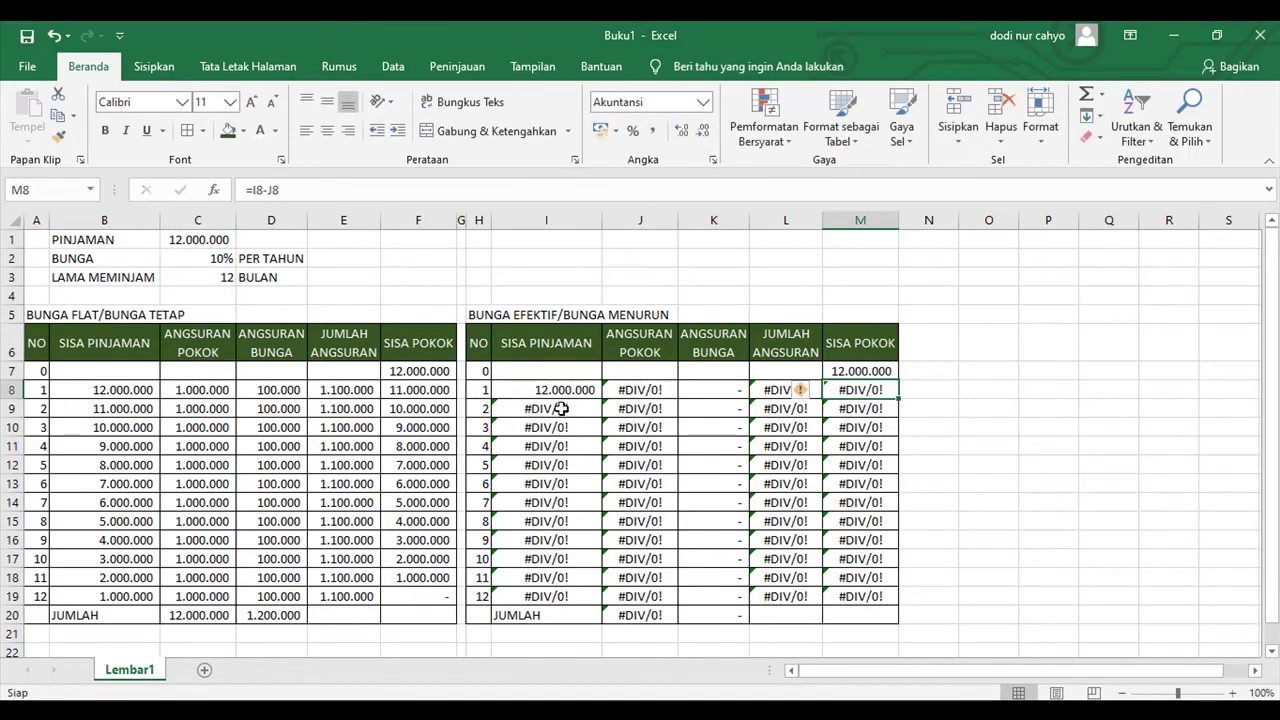
# Step: Calculate the second table's month 1 ANGSURAN POKOK in J8 with the formula =C1/C3
pyautogui.click(640, 391)
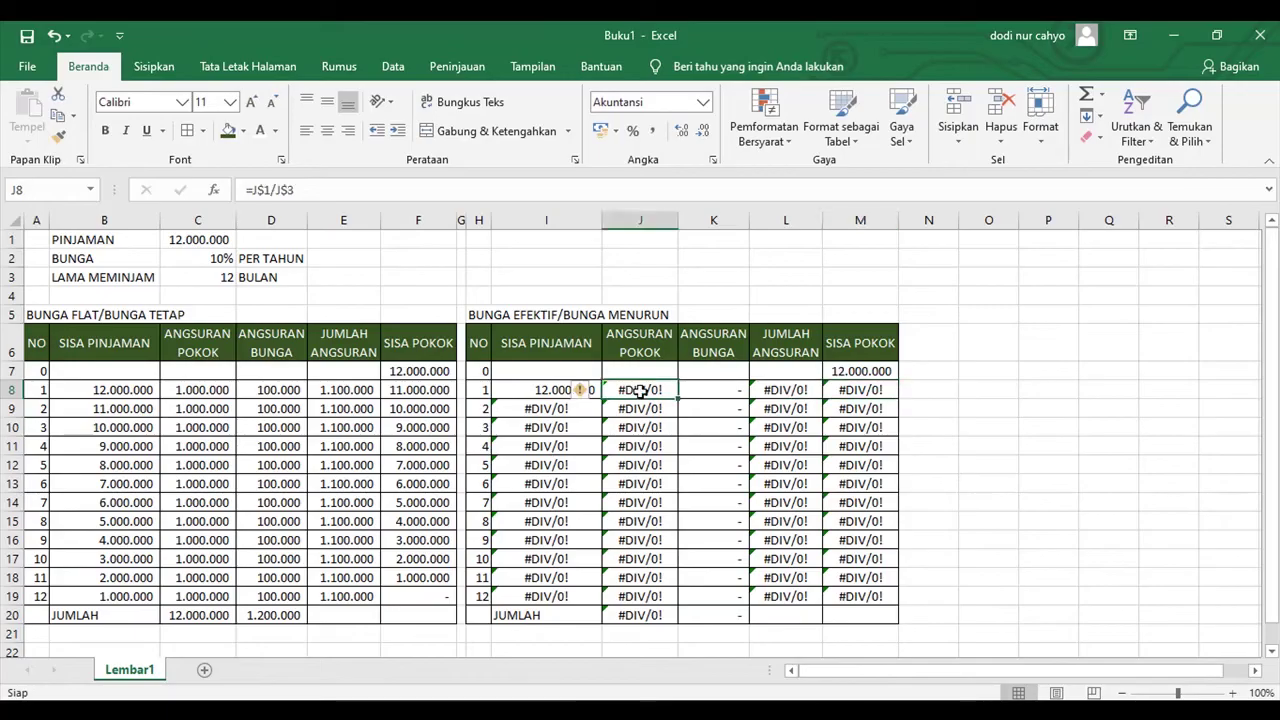
pyautogui.write('=')
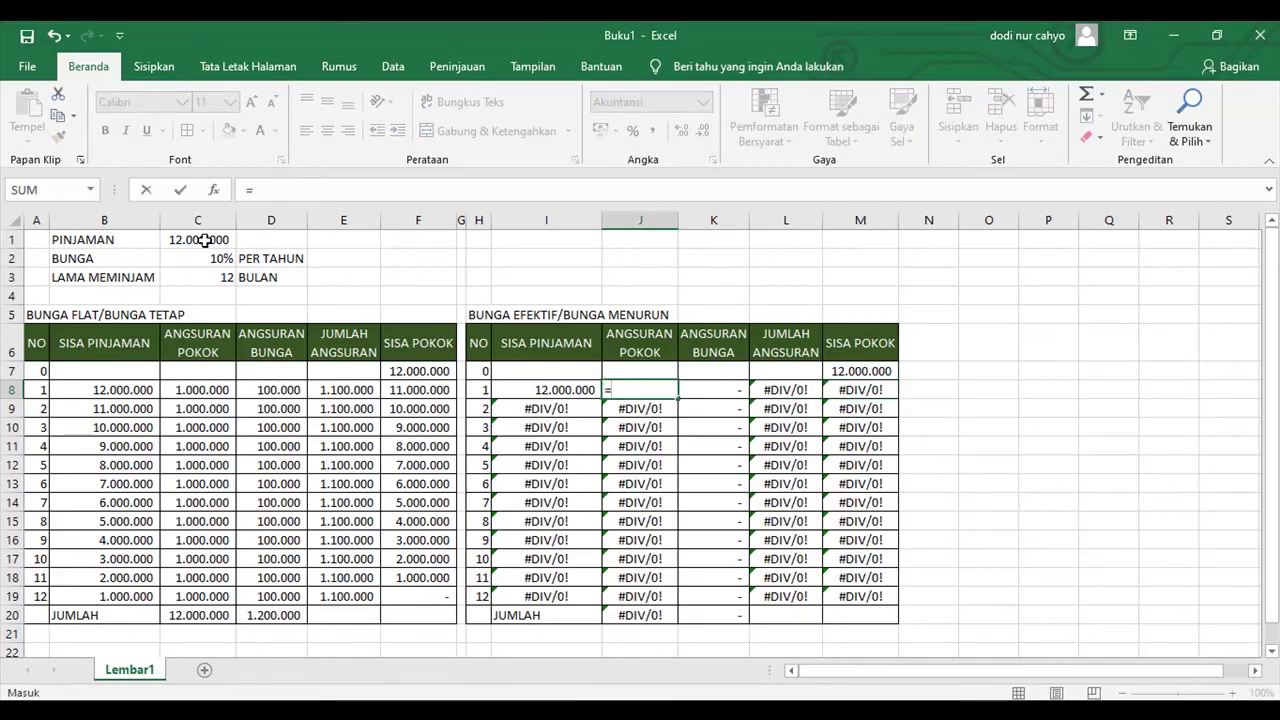
pyautogui.click(204, 240)
pyautogui.write('/')
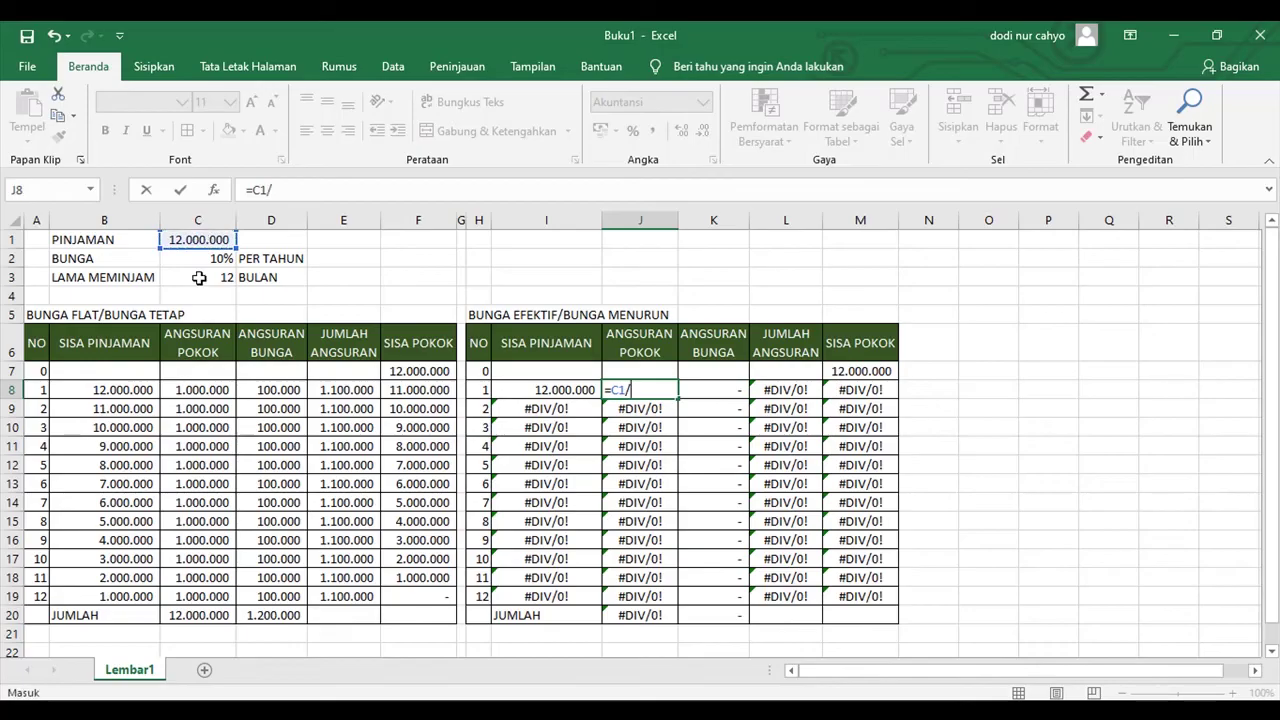
pyautogui.click(199, 278)
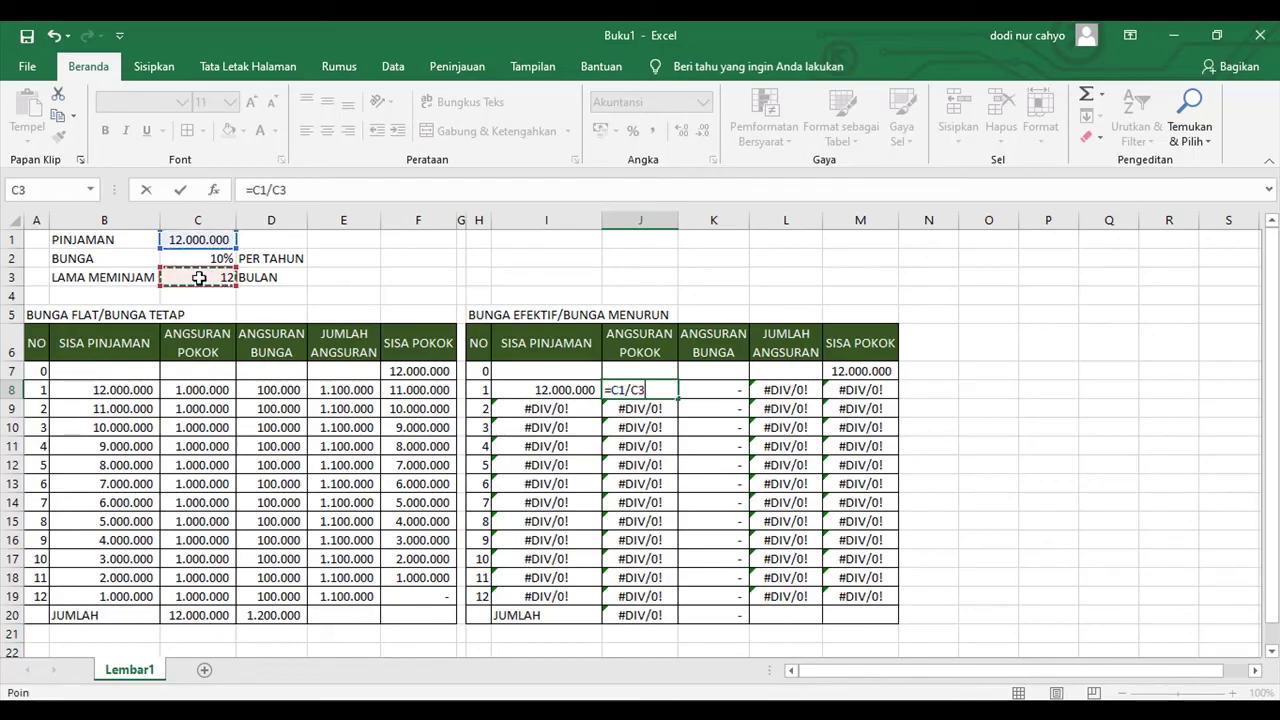
pyautogui.press('Tab')
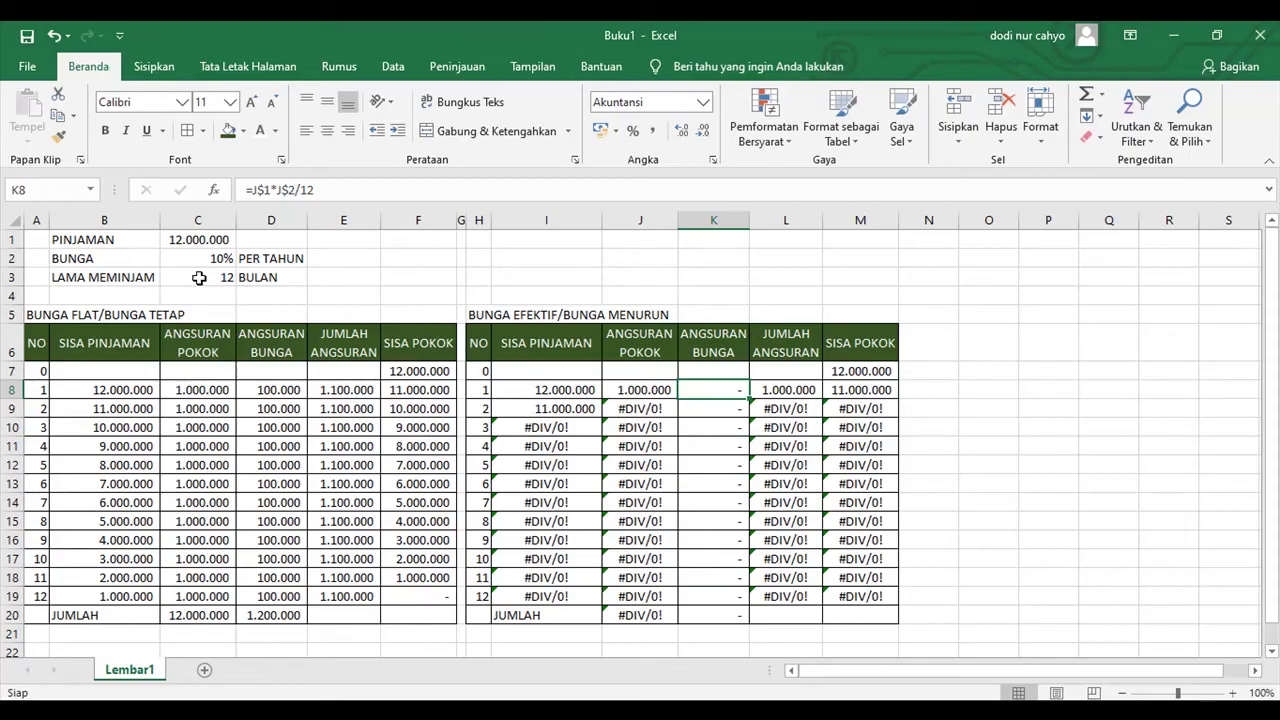
# Step: Calculate the second table's month 1 ANGSURAN BUNGA in K8 with the formula =I8*C2/12
pyautogui.write('=')
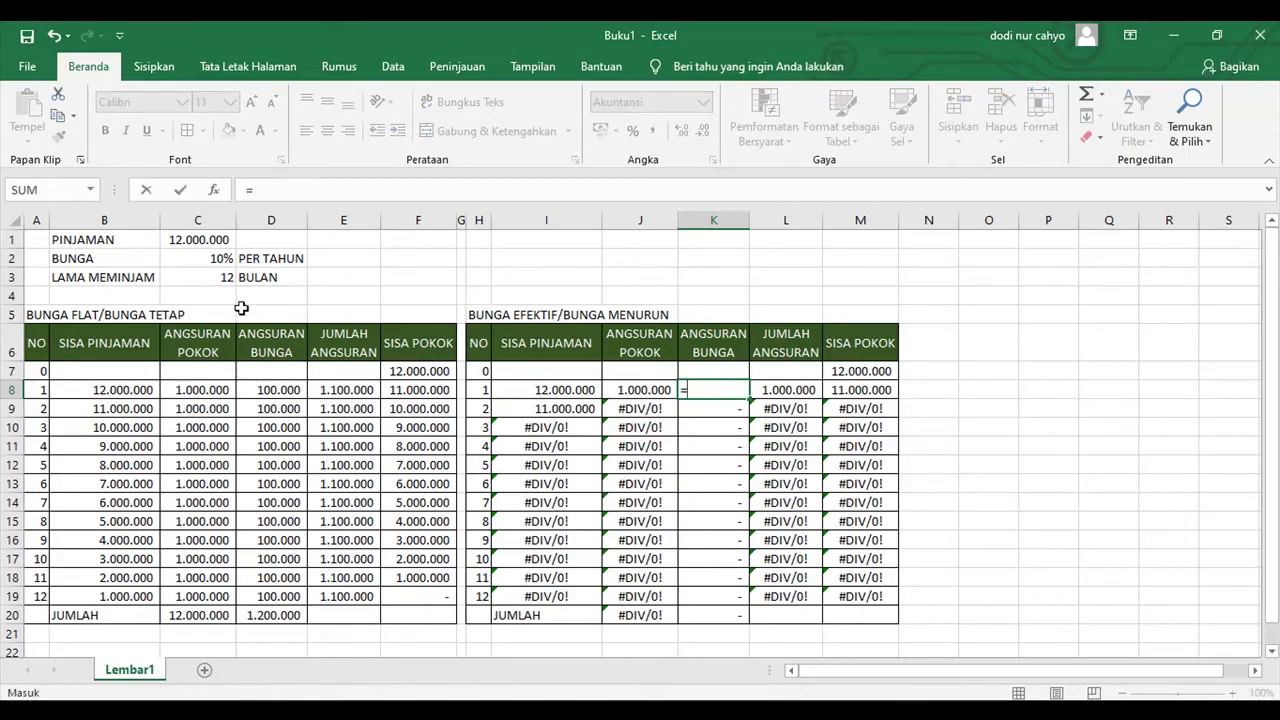
pyautogui.click(535, 391)
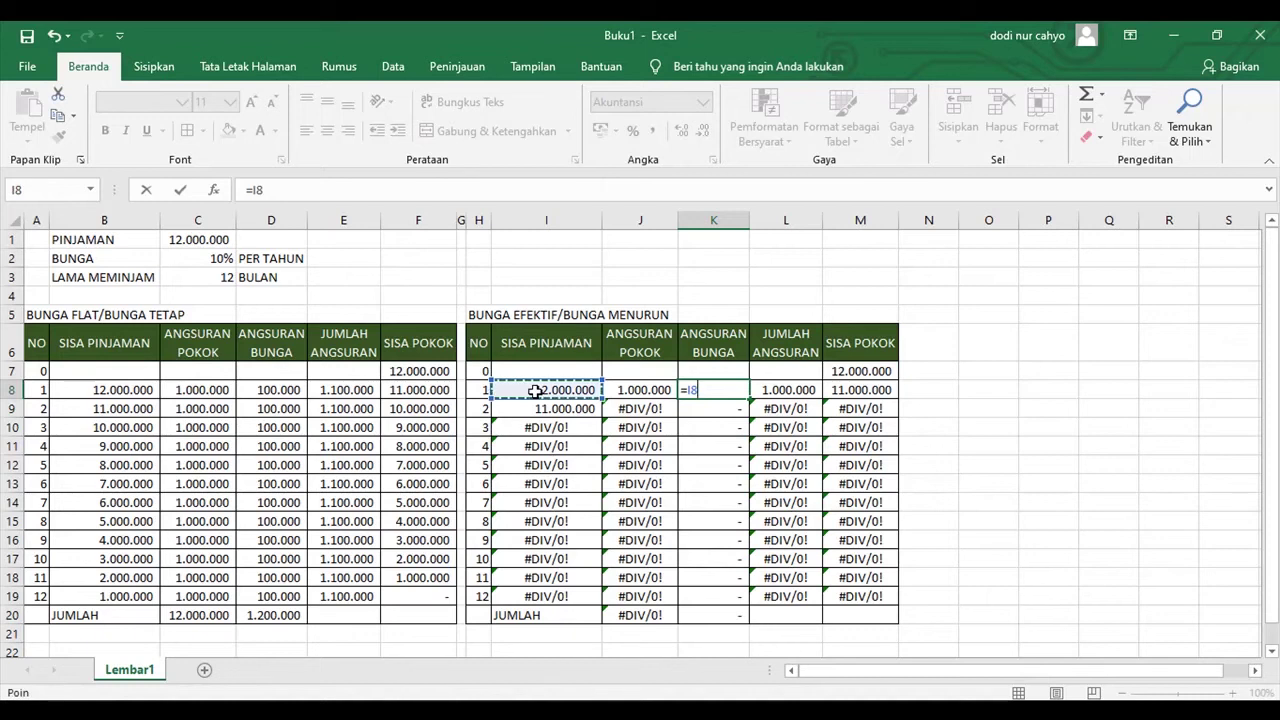
pyautogui.write('*')
pyautogui.click(189, 259)
pyautogui.write('/12')
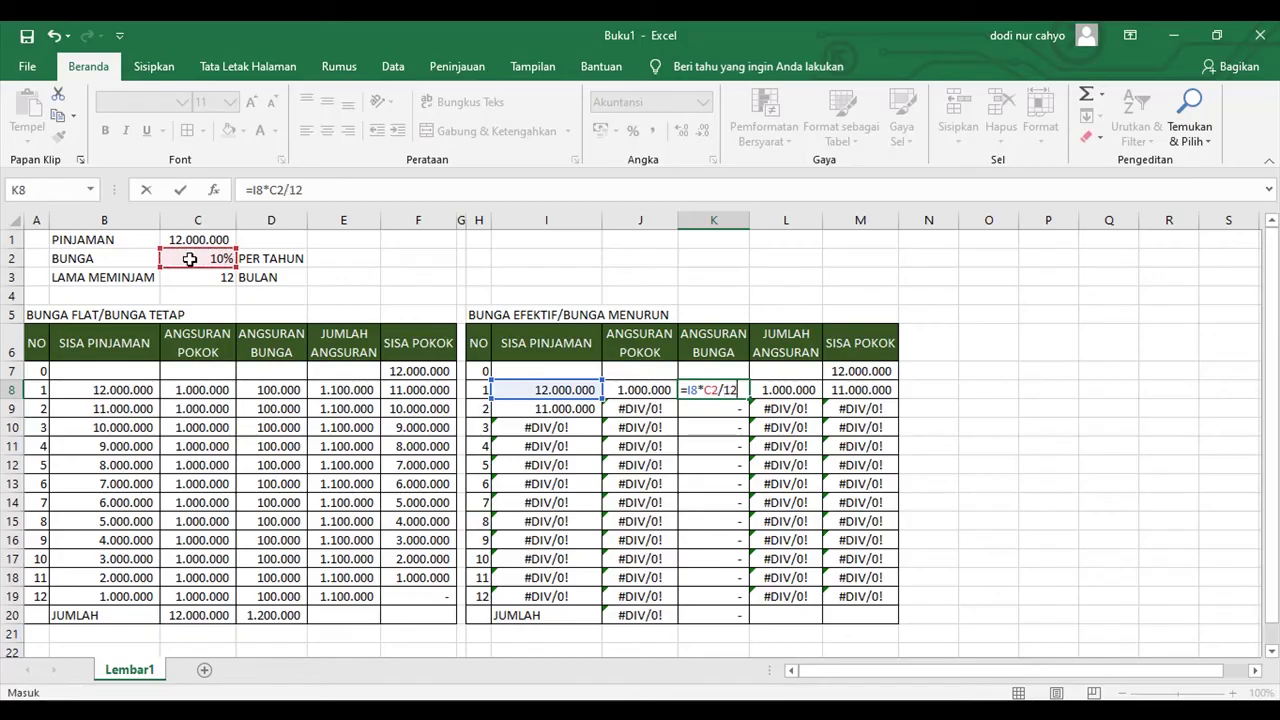
pyautogui.press('Return')
# Step: Clear the second table's formulas for months 2 to 12 in I9:M19
pyautogui.press('Left')
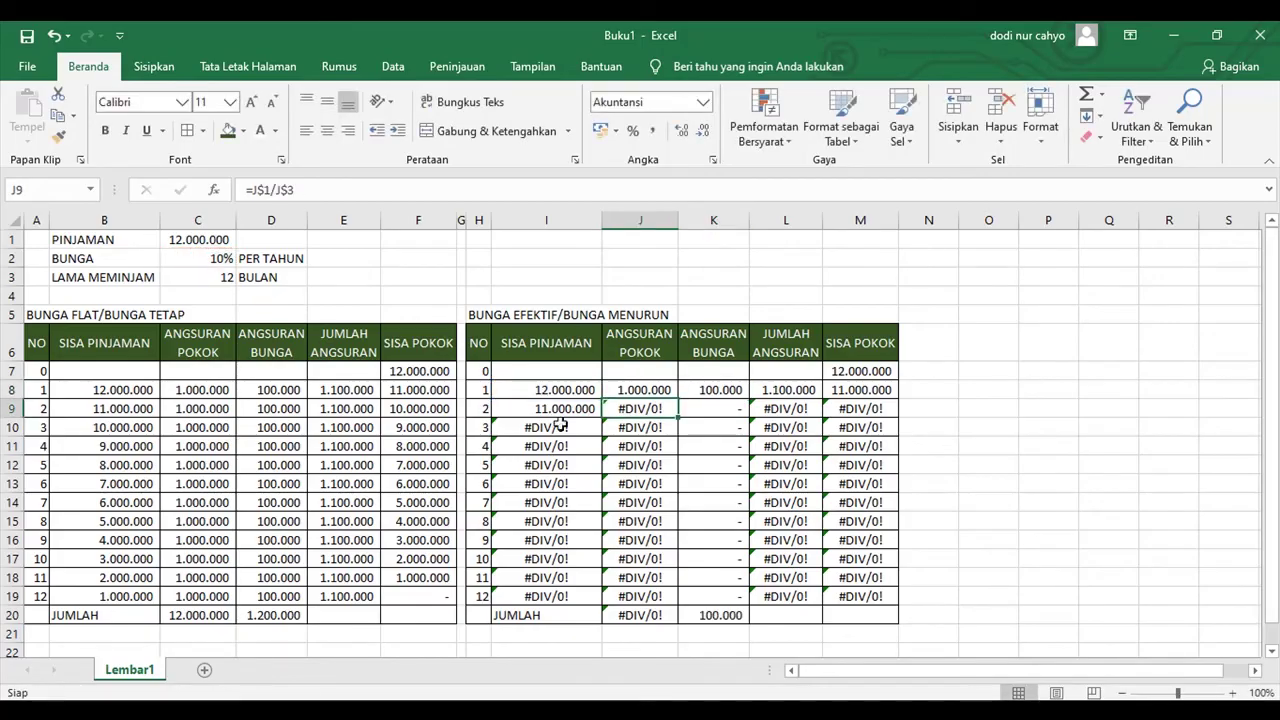
pyautogui.moveTo(541, 409); pyautogui.dragTo(865, 595)
pyautogui.press('Delete')
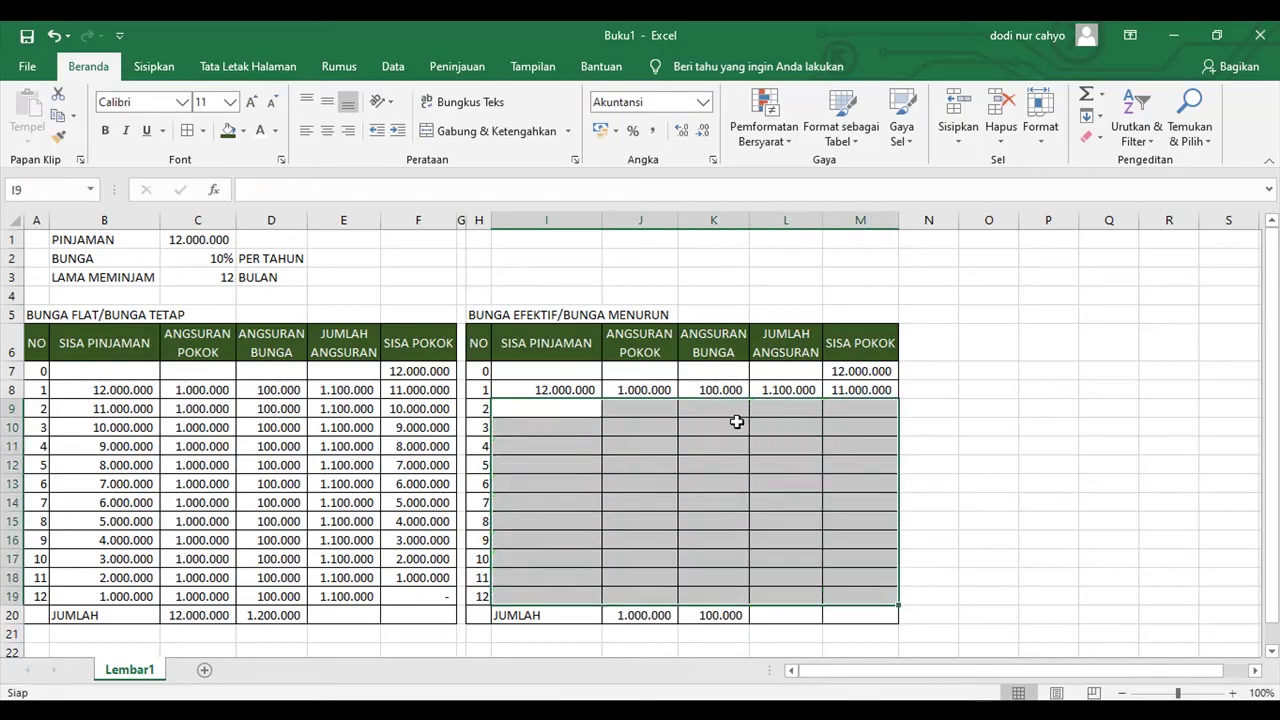
pyautogui.click(737, 425)
# Step: Fix the row references in the second table's month 1 ANGSURAN POKOK formula in J8, making it =C$1/C$3
pyautogui.click(785, 390)
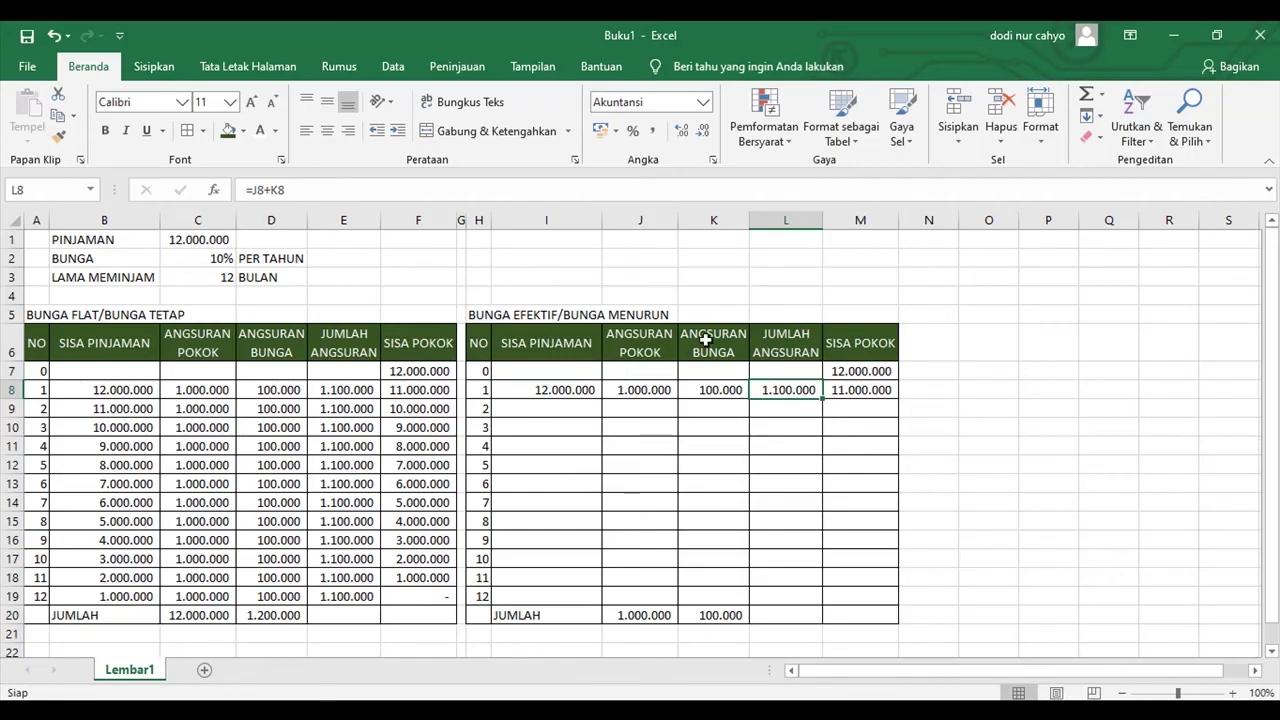
pyautogui.click(843, 394)
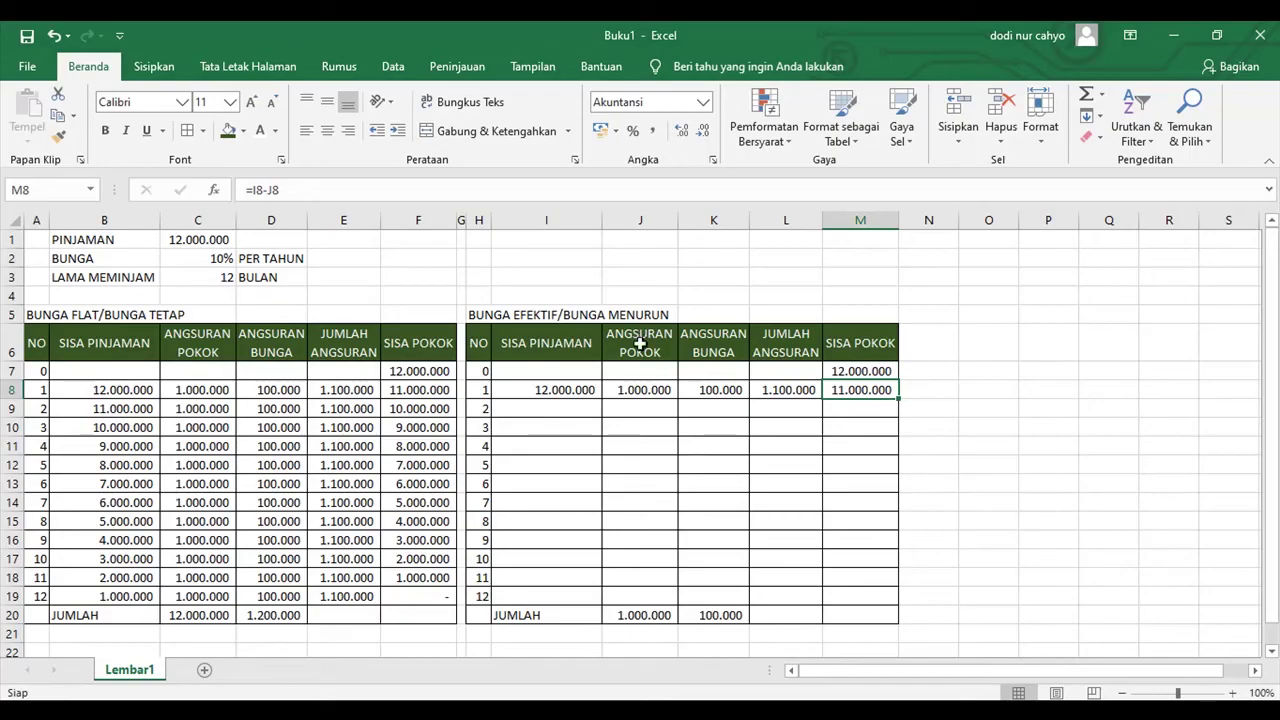
pyautogui.click(648, 399)
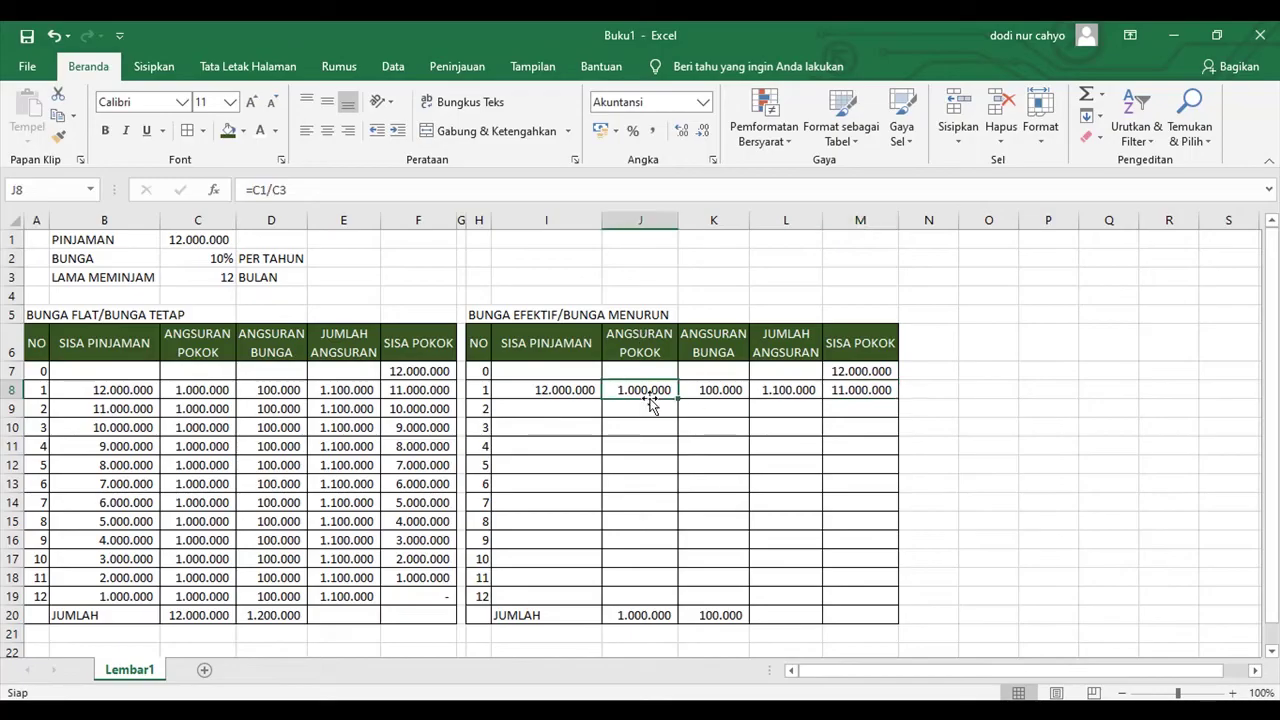
pyautogui.click(259, 189)
pyautogui.write('$')
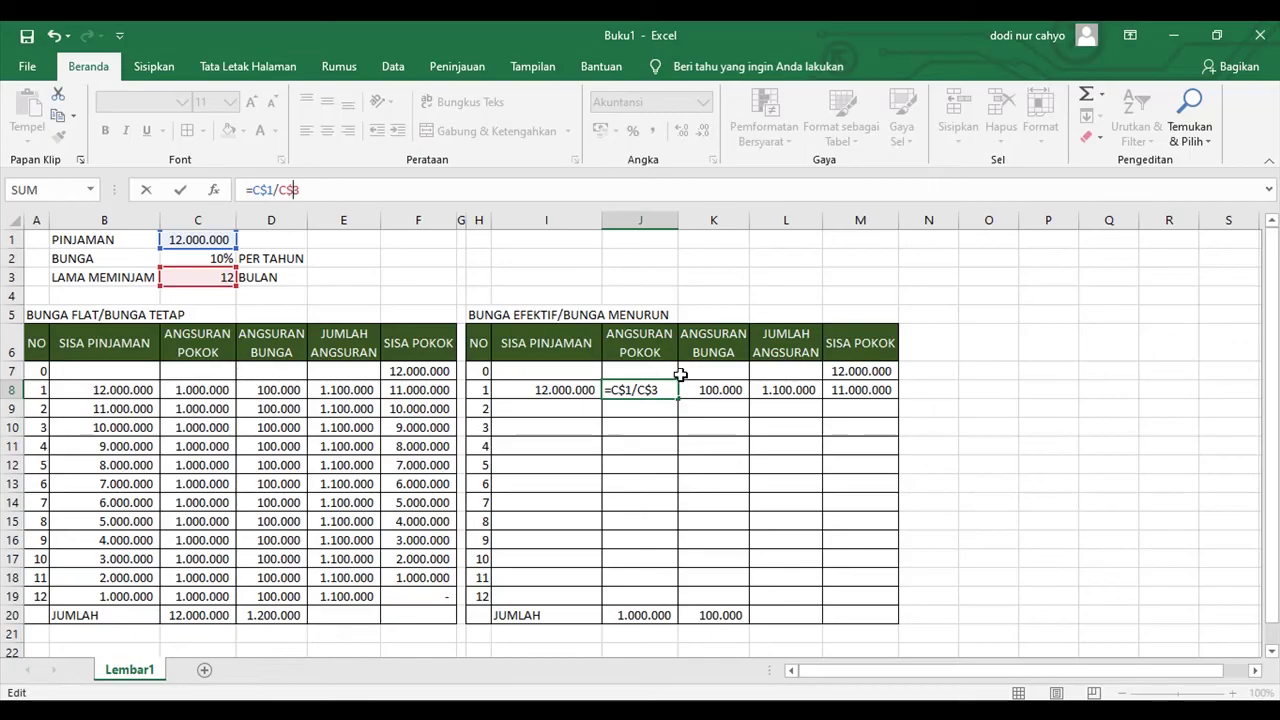
pyautogui.press('Tab')
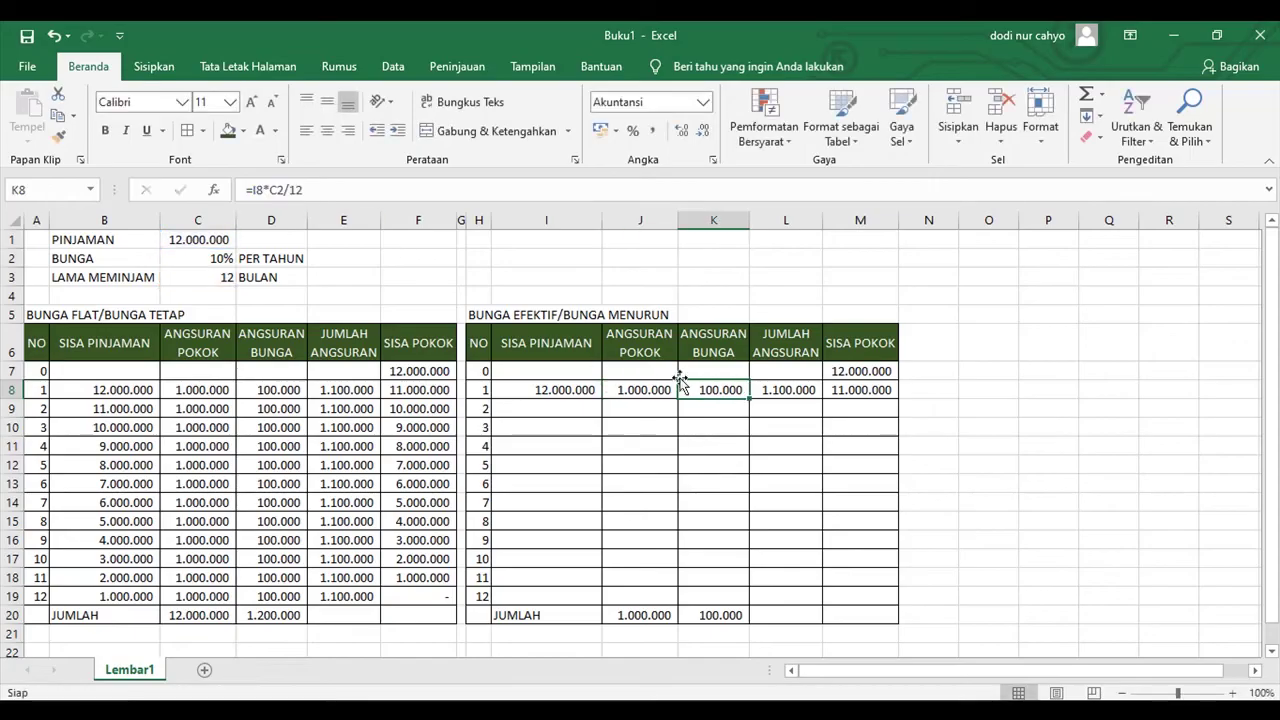
# Step: Lock the reference to the interest rate in C2 within the month 1 ANGSURAN BUNGA formula in K8
pyautogui.click(545, 391)
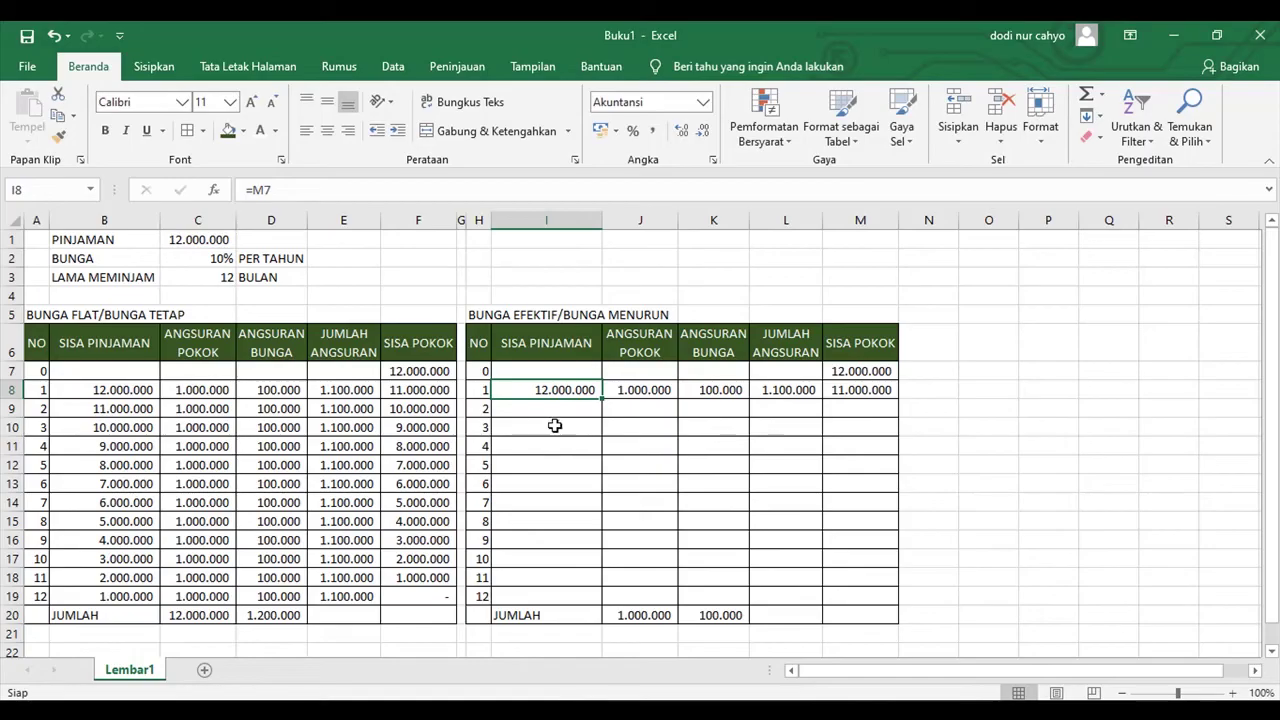
pyautogui.click(714, 389)
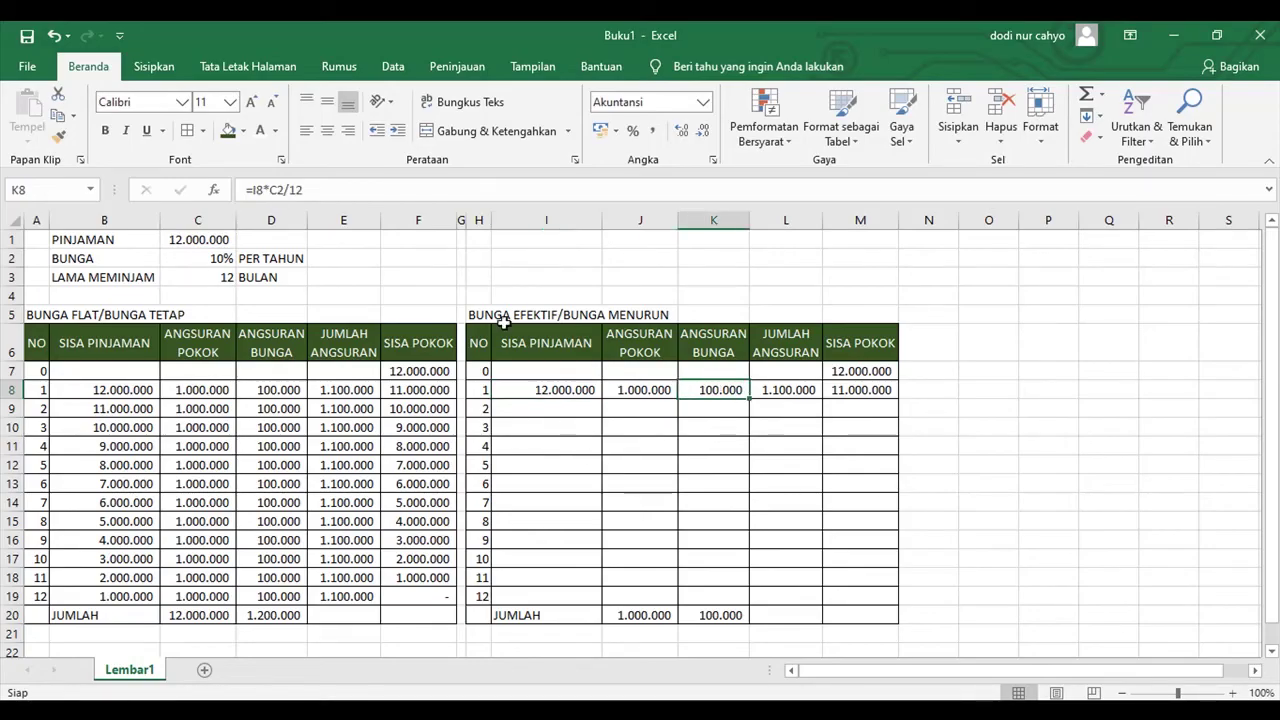
pyautogui.click(276, 189)
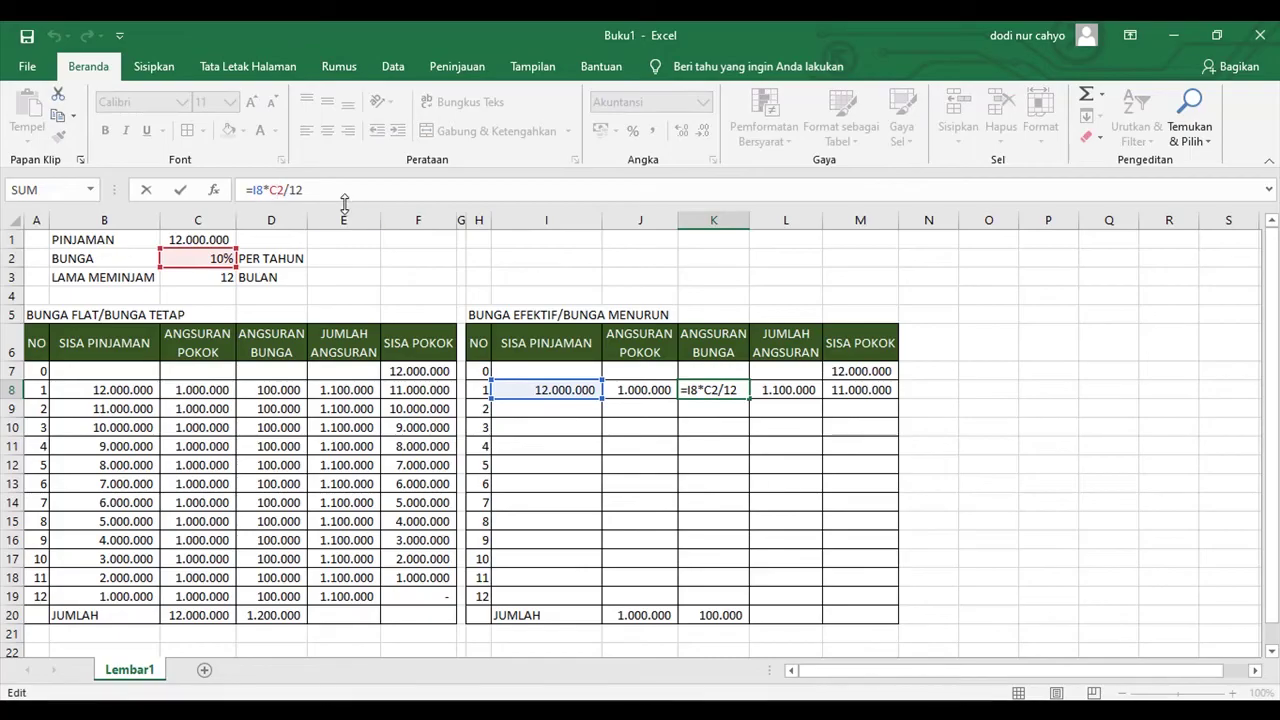
pyautogui.press('F4')
pyautogui.press('Tab')
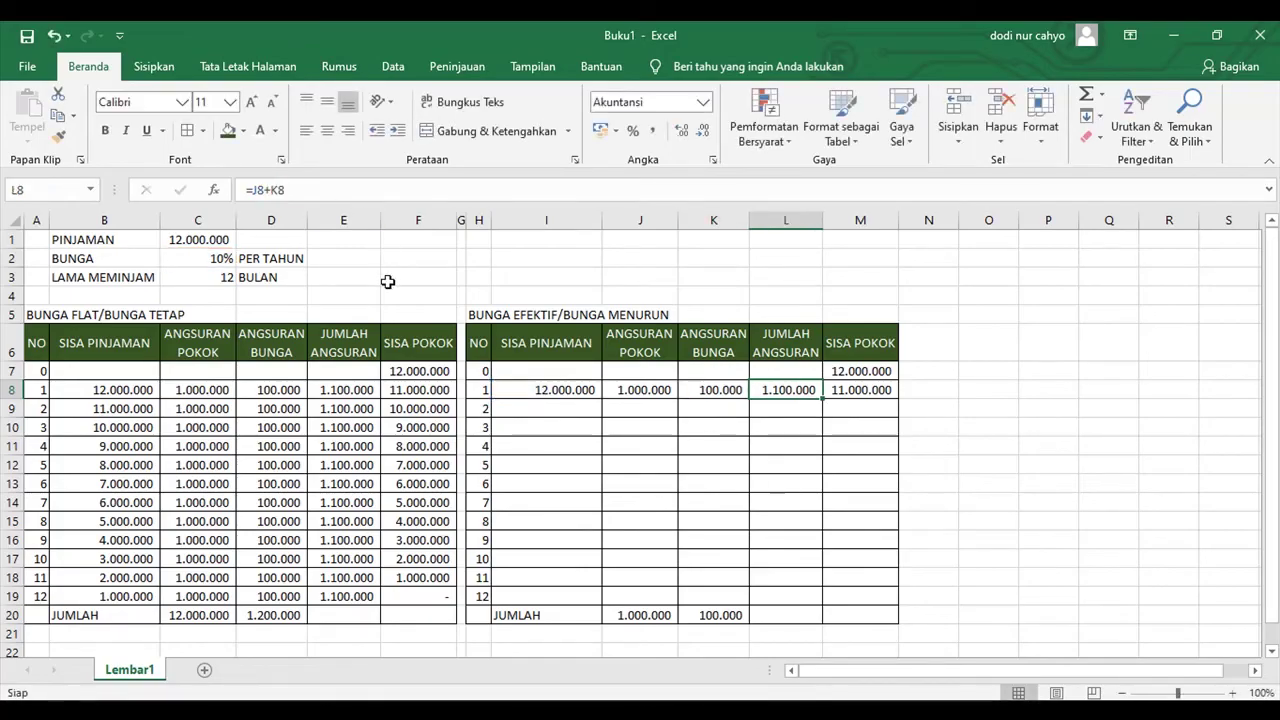
# Step: Fill the second table's month 1 formulas in I8:M8 down to month 12 in row 19
pyautogui.click(567, 390)
pyautogui.hotkey('shift', 'Right')
pyautogui.hotkey('shift', 'Right')
pyautogui.hotkey('shift', 'Right')
pyautogui.hotkey('shift', 'Right')
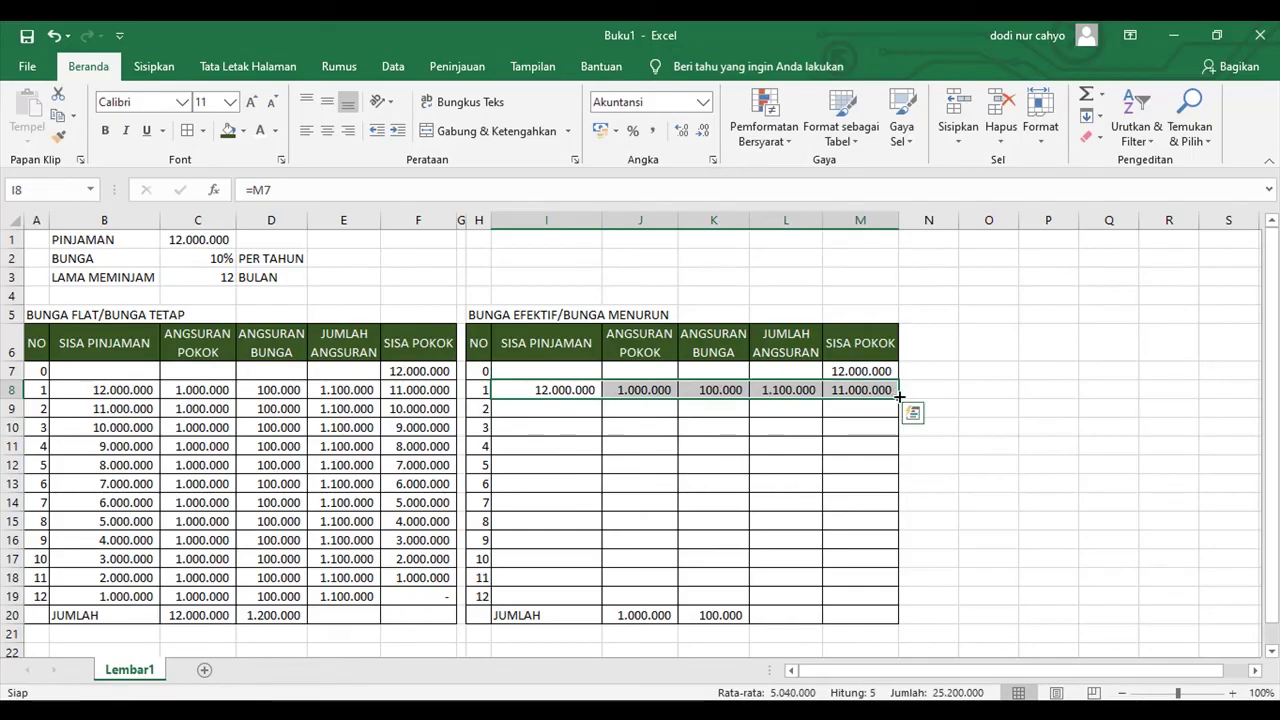
pyautogui.moveTo(899, 397); pyautogui.dragTo(885, 607)
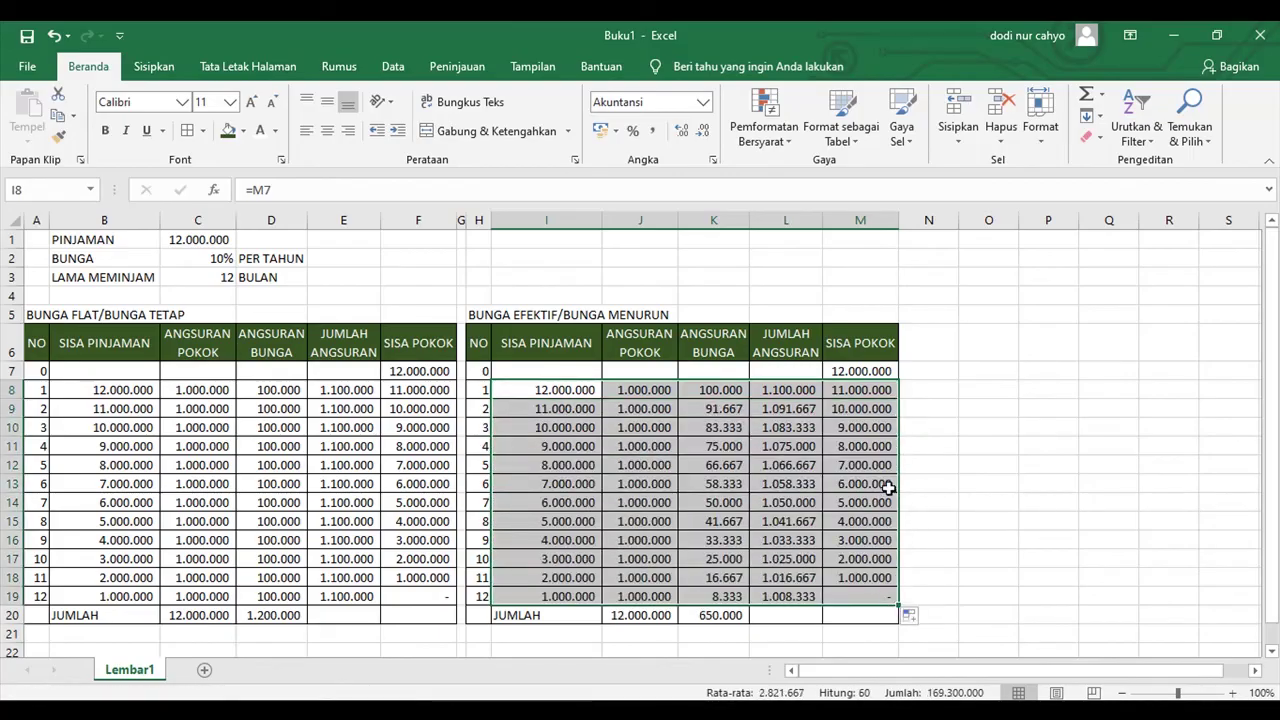
pyautogui.click(929, 448)
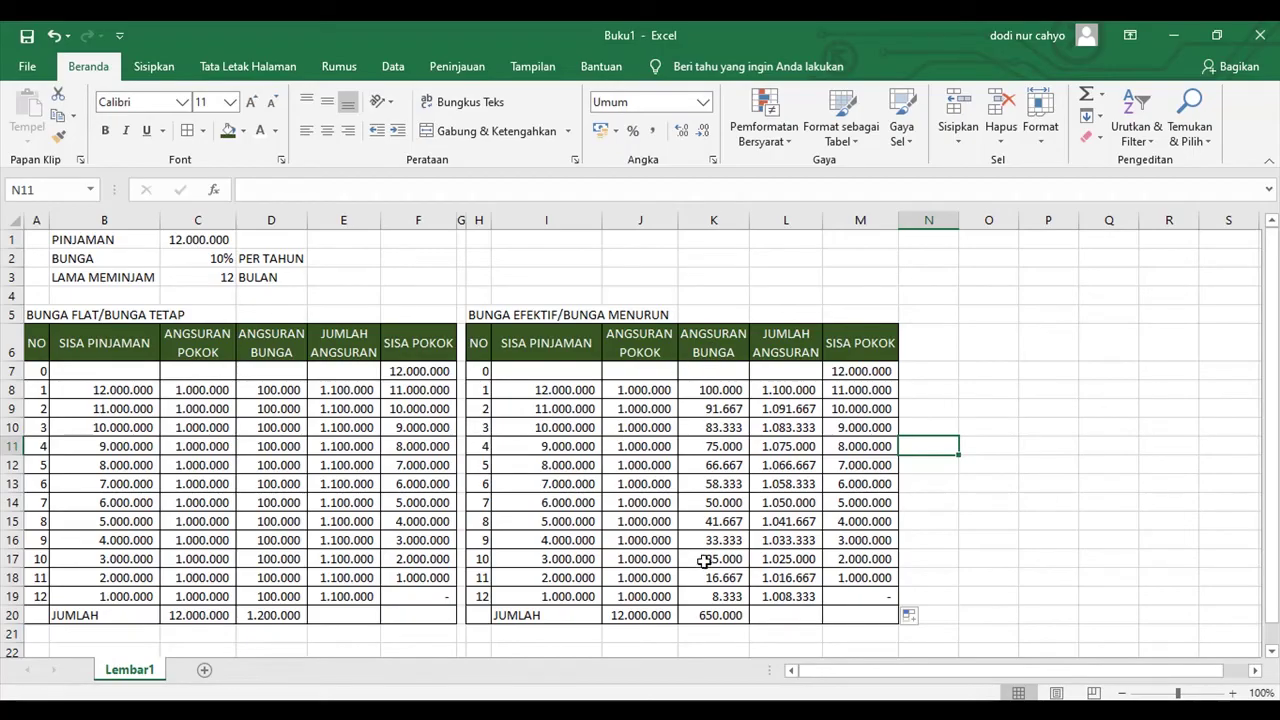
# Step: Compare the total ANGSURAN BUNGA of the effective-interest table in K20 with the flat-interest table's total in D20
pyautogui.click(485, 316)
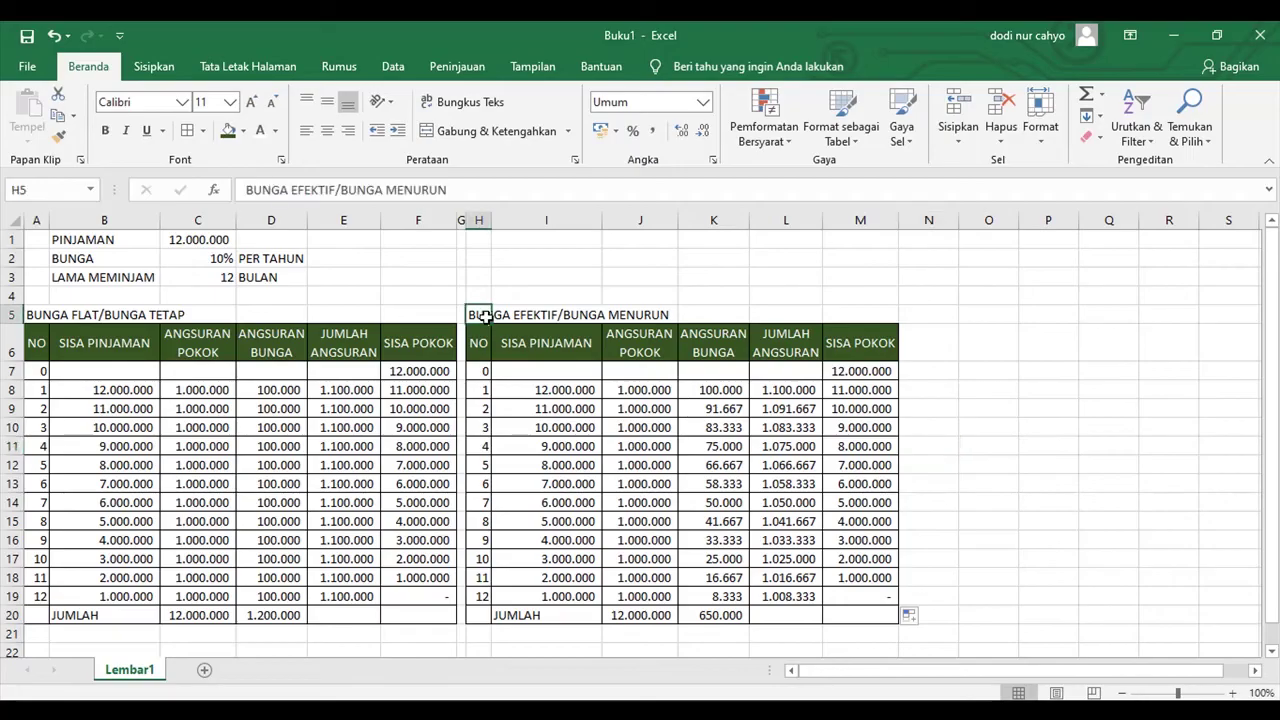
pyautogui.click(731, 617)
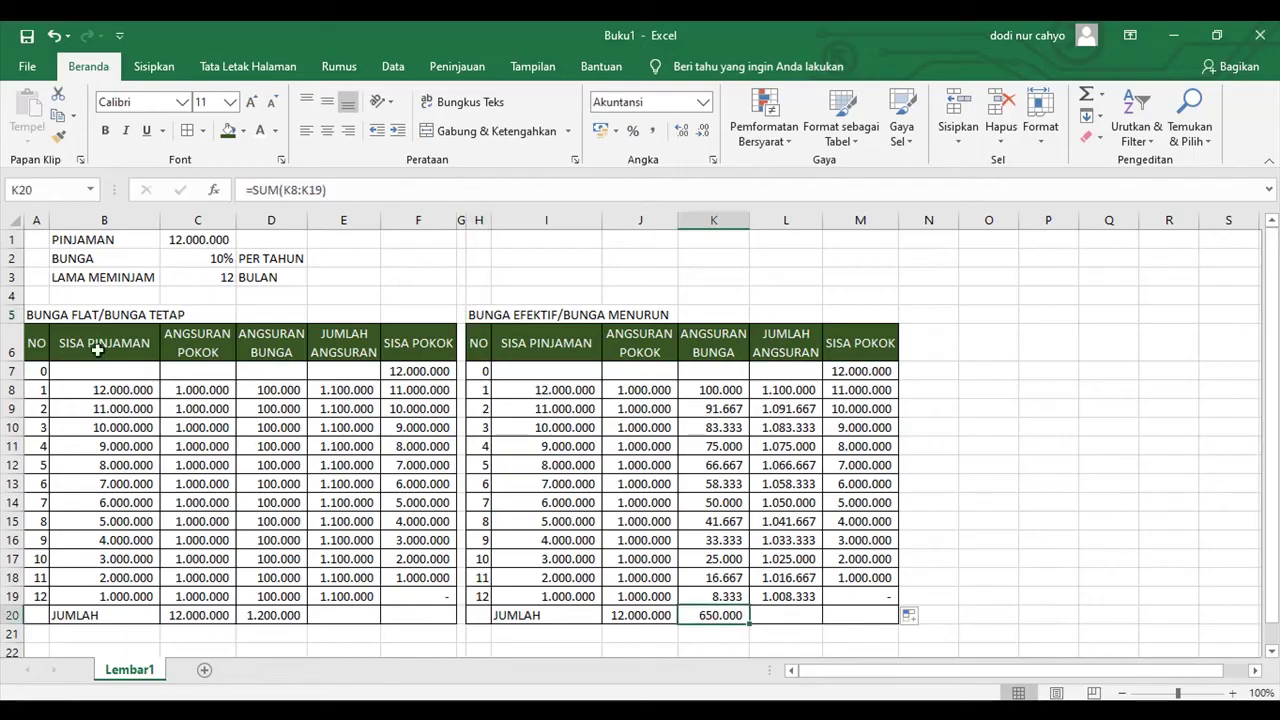
pyautogui.click(258, 617)
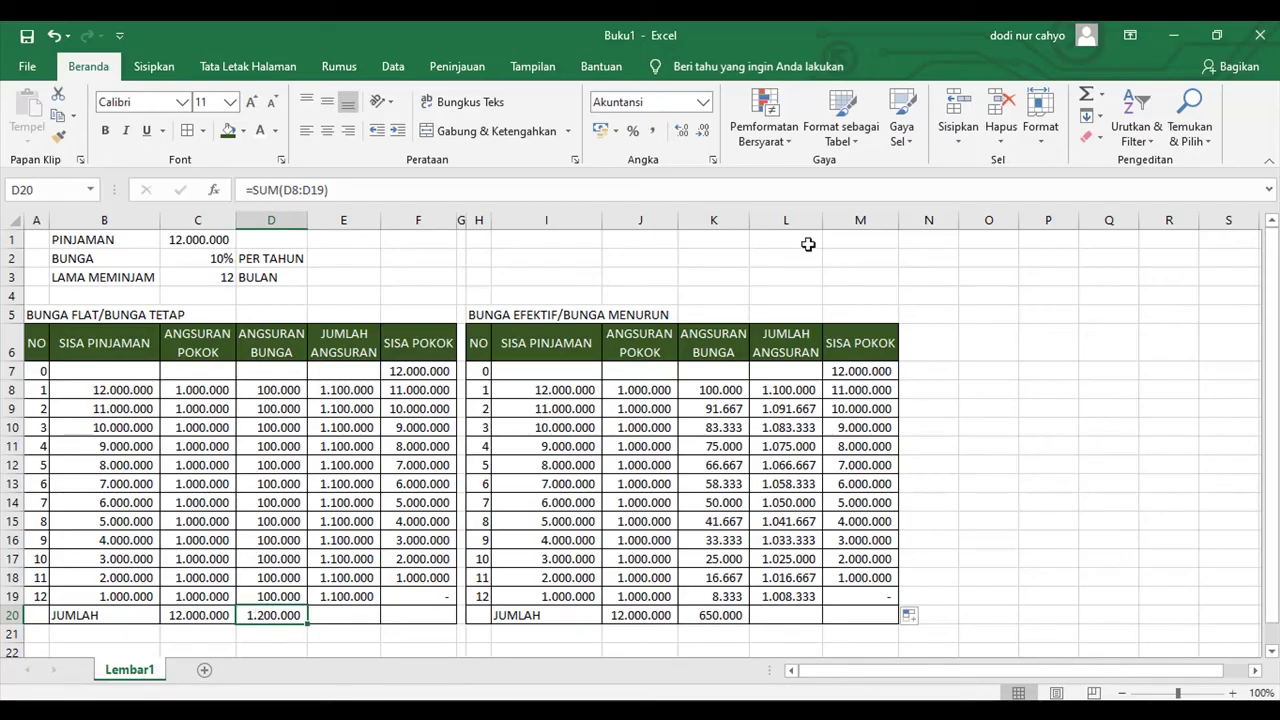
# Step: Narrow column N as a spacer and copy the second table's columns H:M to column O onward
pyautogui.moveTo(958, 220); pyautogui.dragTo(903, 227)
pyautogui.moveTo(479, 220); pyautogui.dragTo(842, 217)
pyautogui.hotkey('ctrl', 'c')
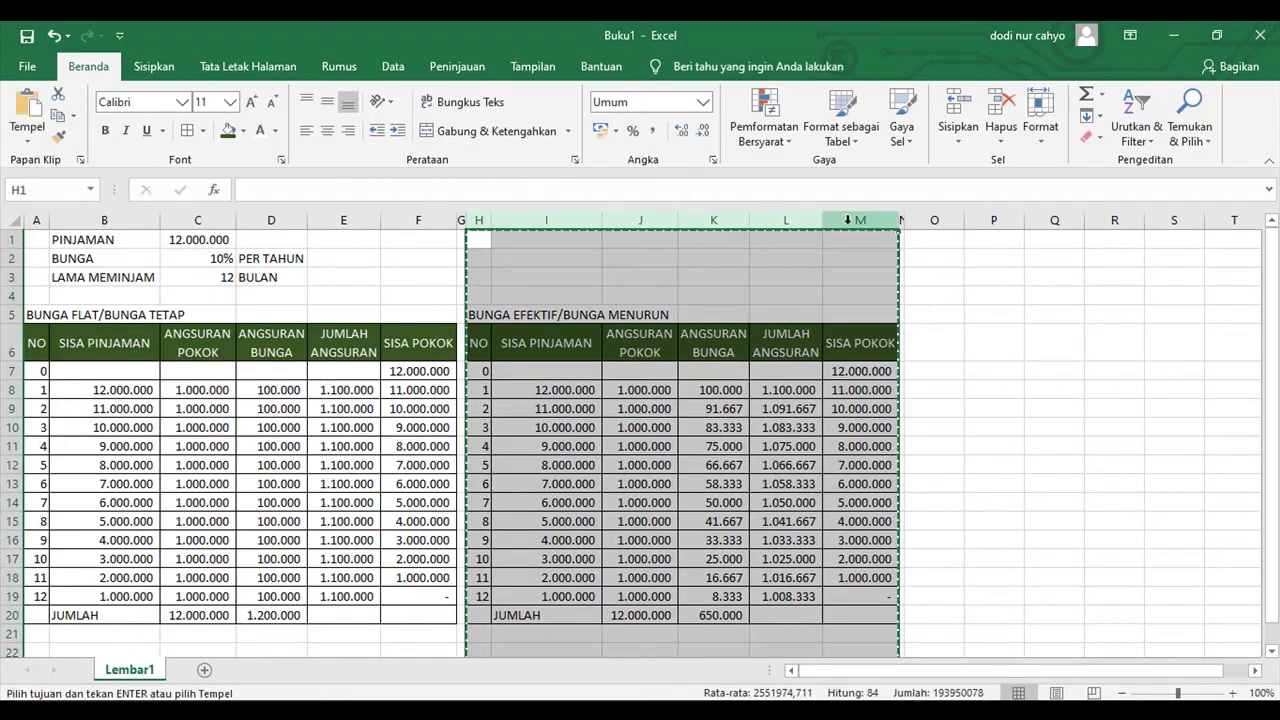
pyautogui.click(936, 220)
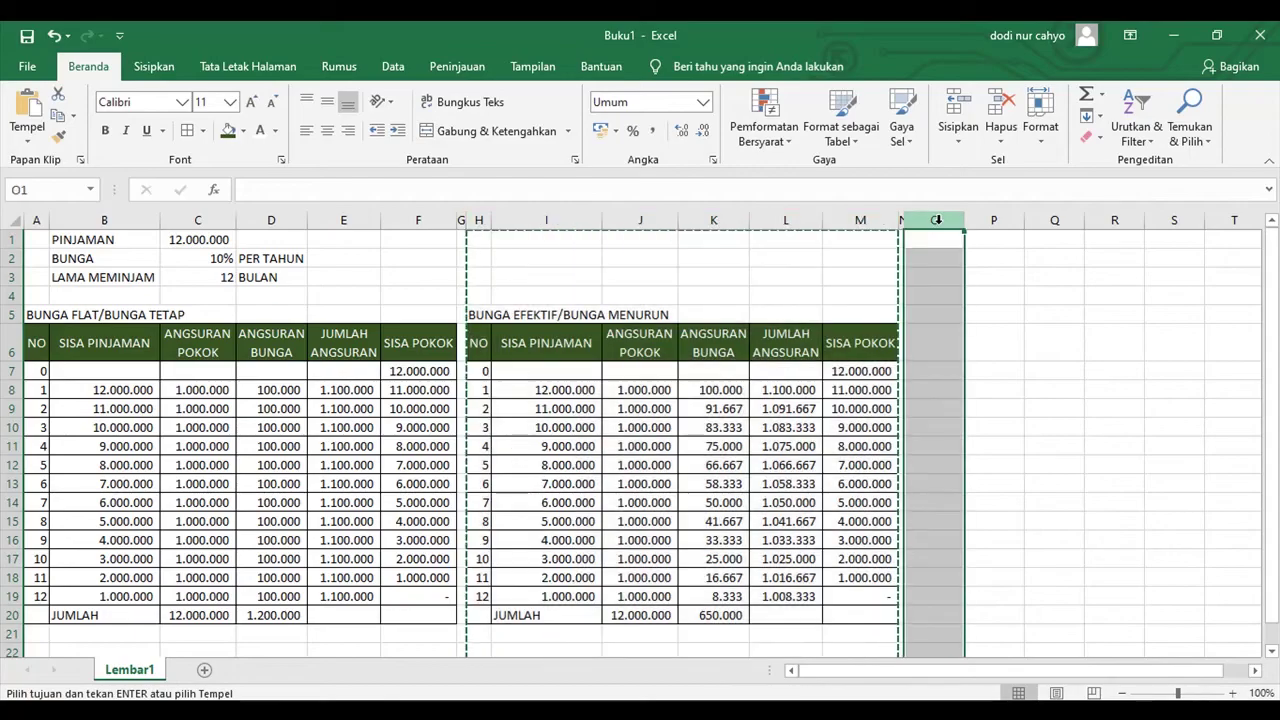
pyautogui.rightClick(936, 221)
pyautogui.click(977, 307)
pyautogui.click(966, 390)
# Step: Clear the copied formulas in P7:S19 of the third table
pyautogui.moveTo(962, 670); pyautogui.dragTo(1004, 669)
pyautogui.moveTo(848, 368); pyautogui.dragTo(1140, 592)
pyautogui.hotkey('shift', 'Left')
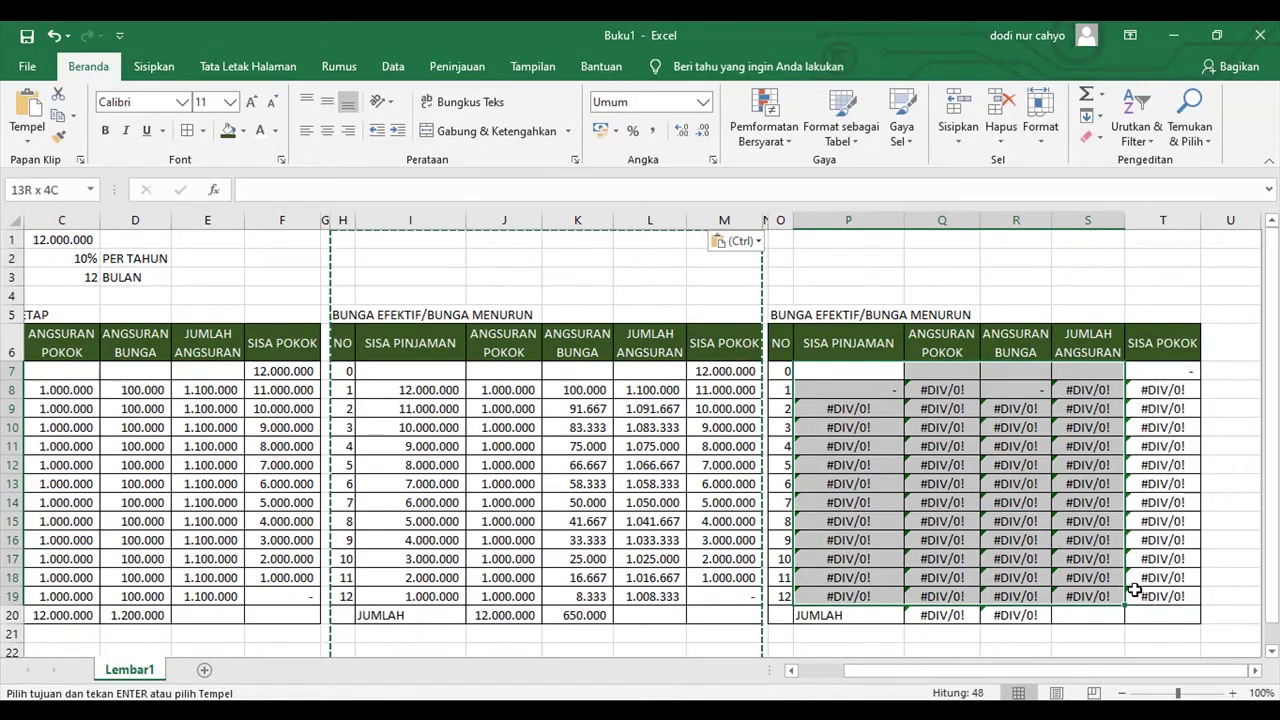
pyautogui.press('Delete')
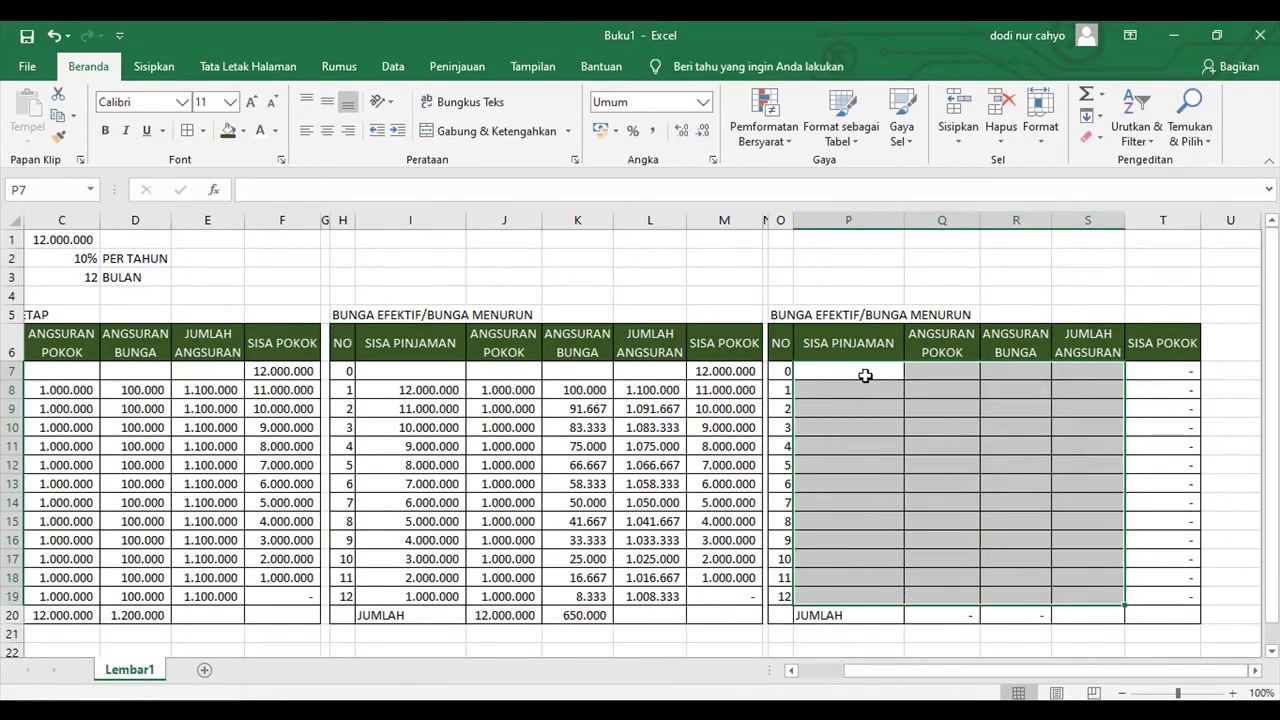
pyautogui.click(866, 376)
# Step: Change the third table's title in O5 to BUNGA ANUITAS
pyautogui.click(782, 312)
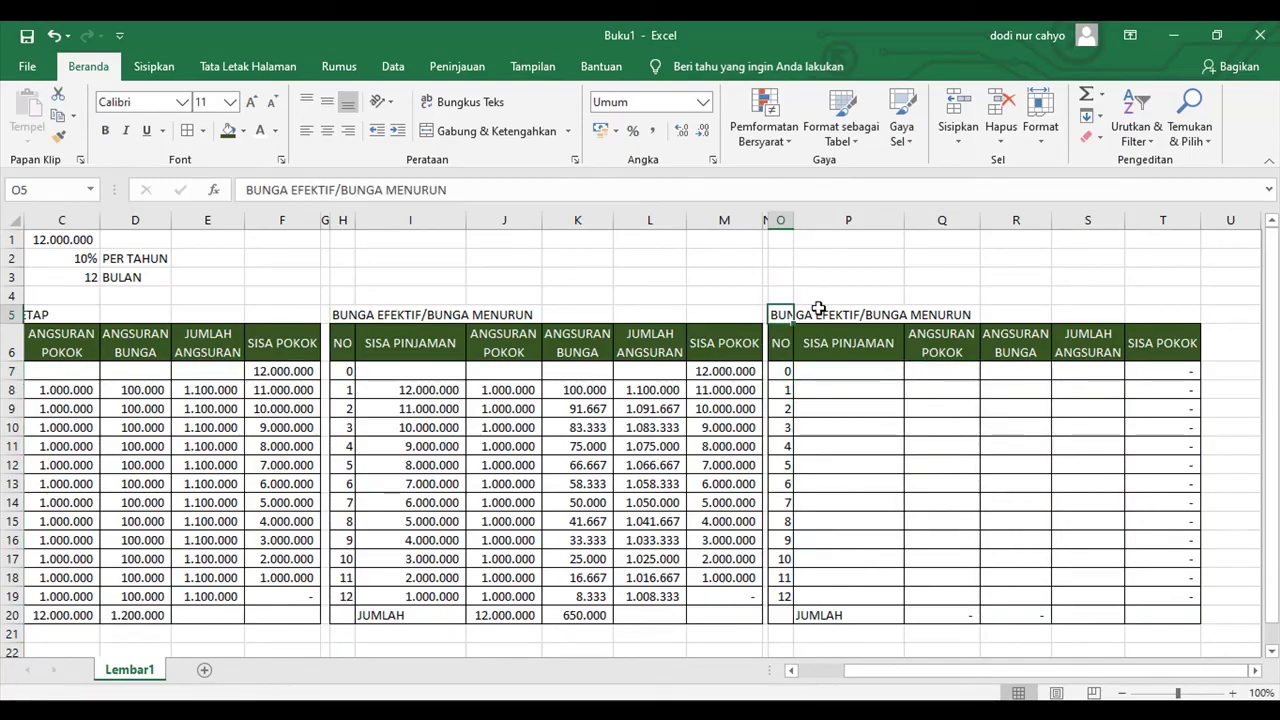
pyautogui.write('BUNGA ANUITAS')
pyautogui.press('Return')
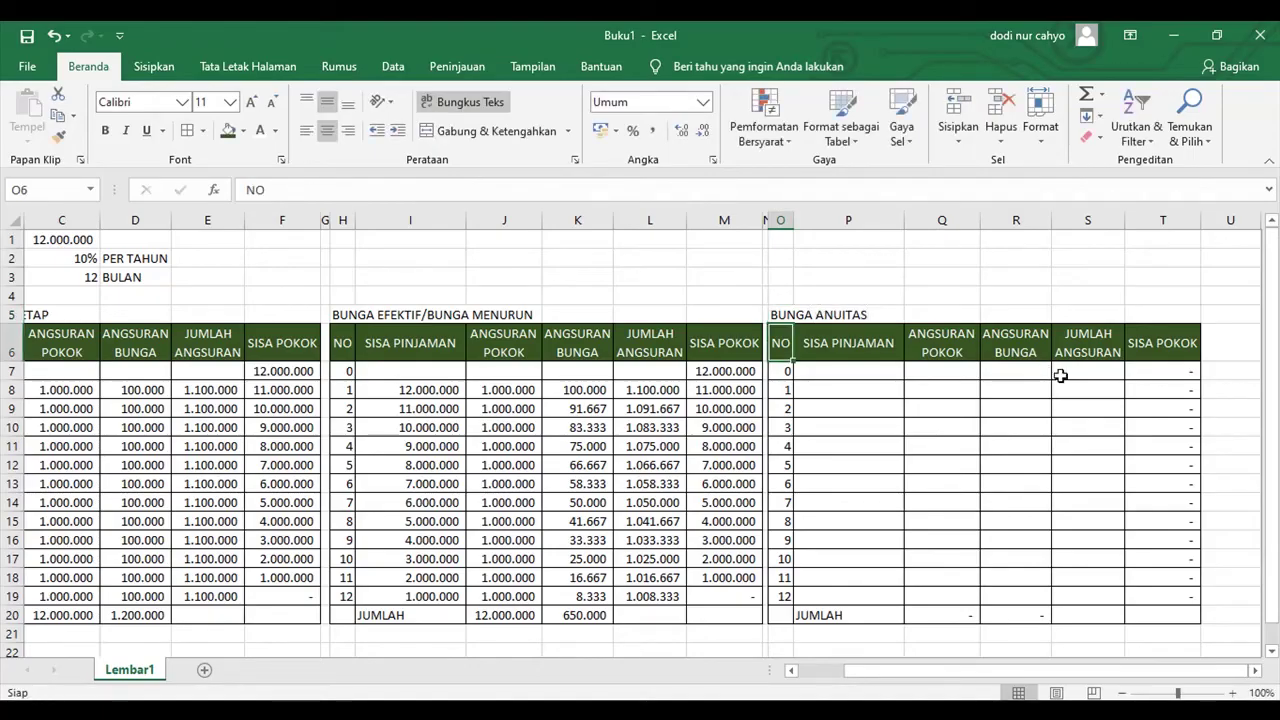
# Step: Link the third table's starting SISA POKOK in T7 to the loan amount with =C1
pyautogui.click(1159, 372)
pyautogui.write('=')
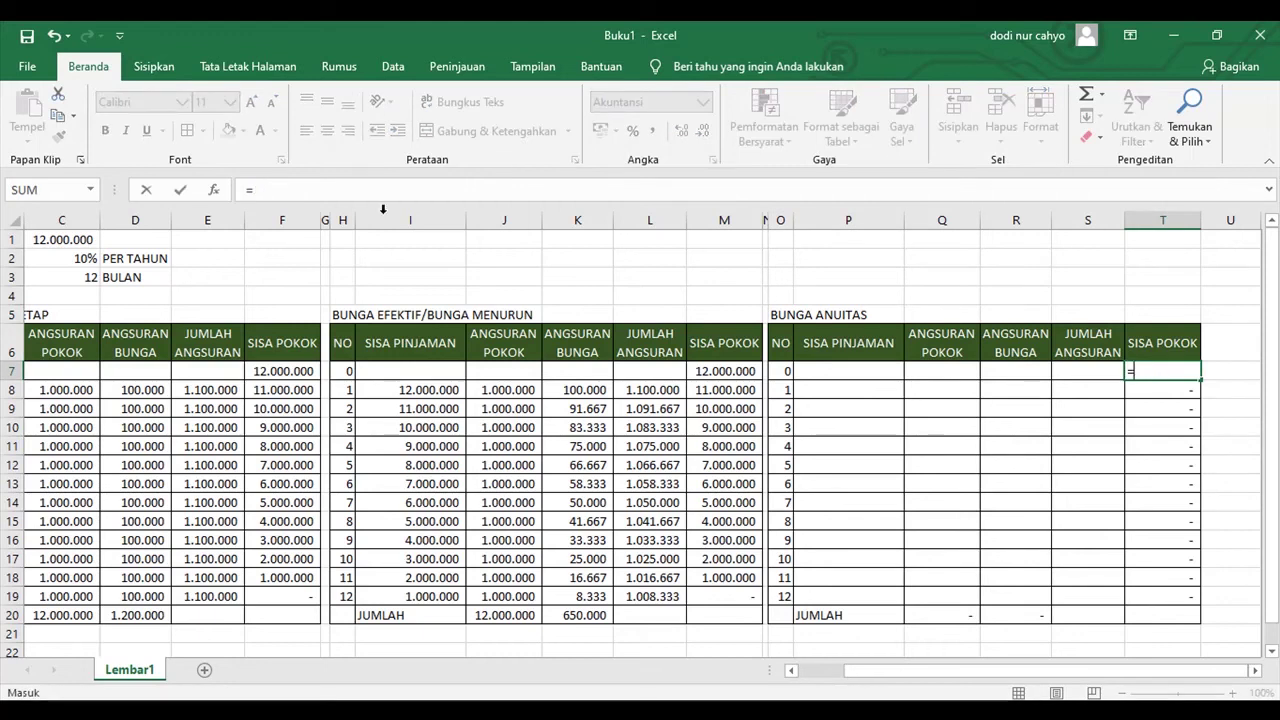
pyautogui.click(79, 242)
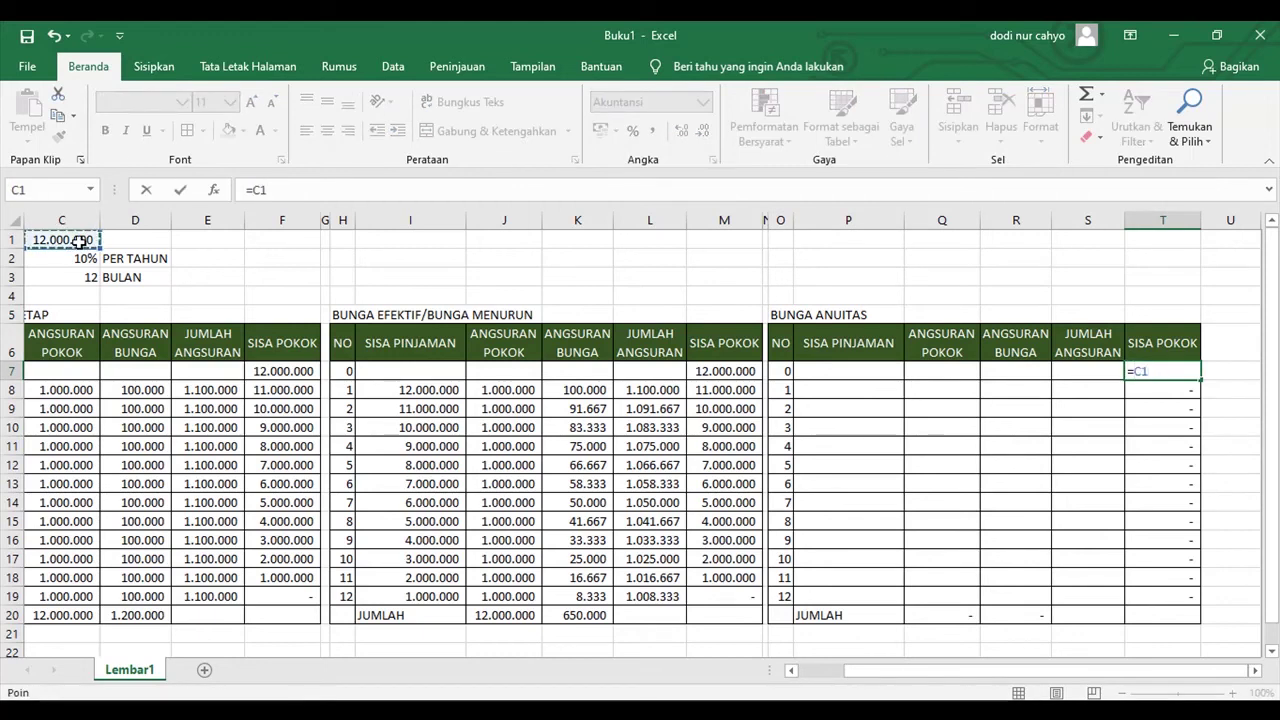
pyautogui.press('Return')
# Step: Link the third table's month 1 SISA PINJAMAN in P8 to the starting balance with =T7
pyautogui.click(827, 391)
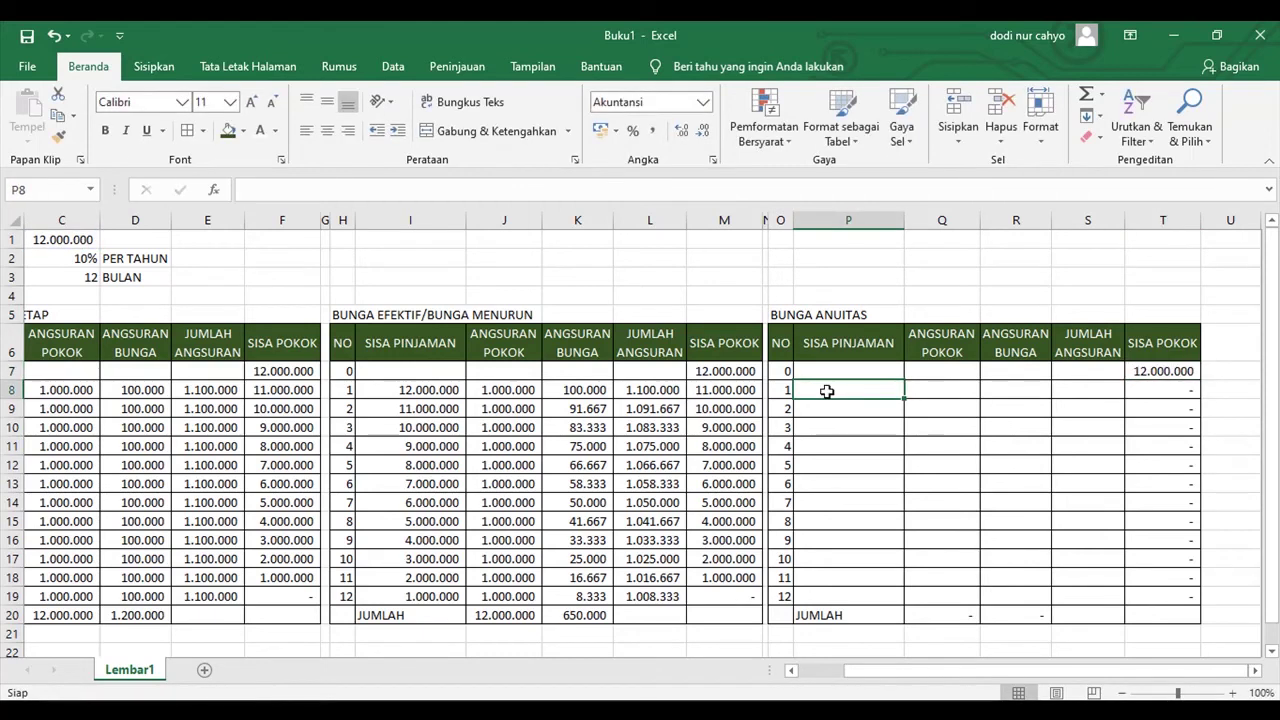
pyautogui.write('=')
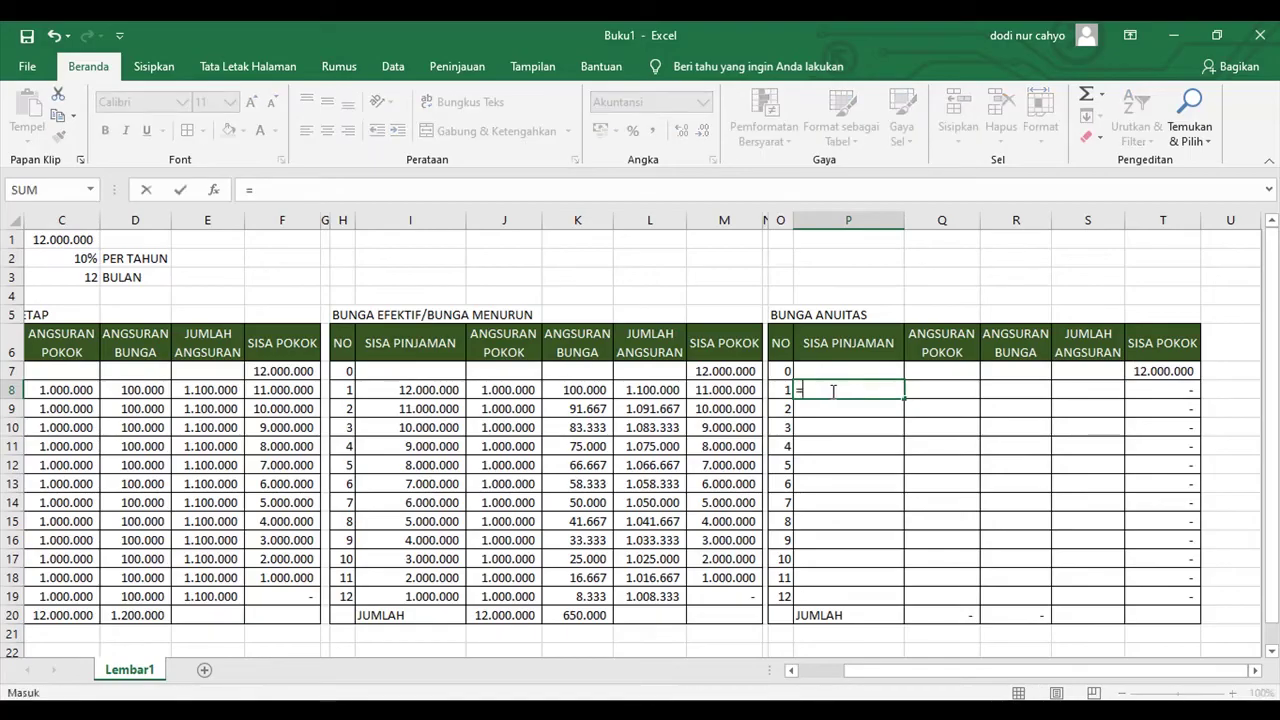
pyautogui.click(1164, 371)
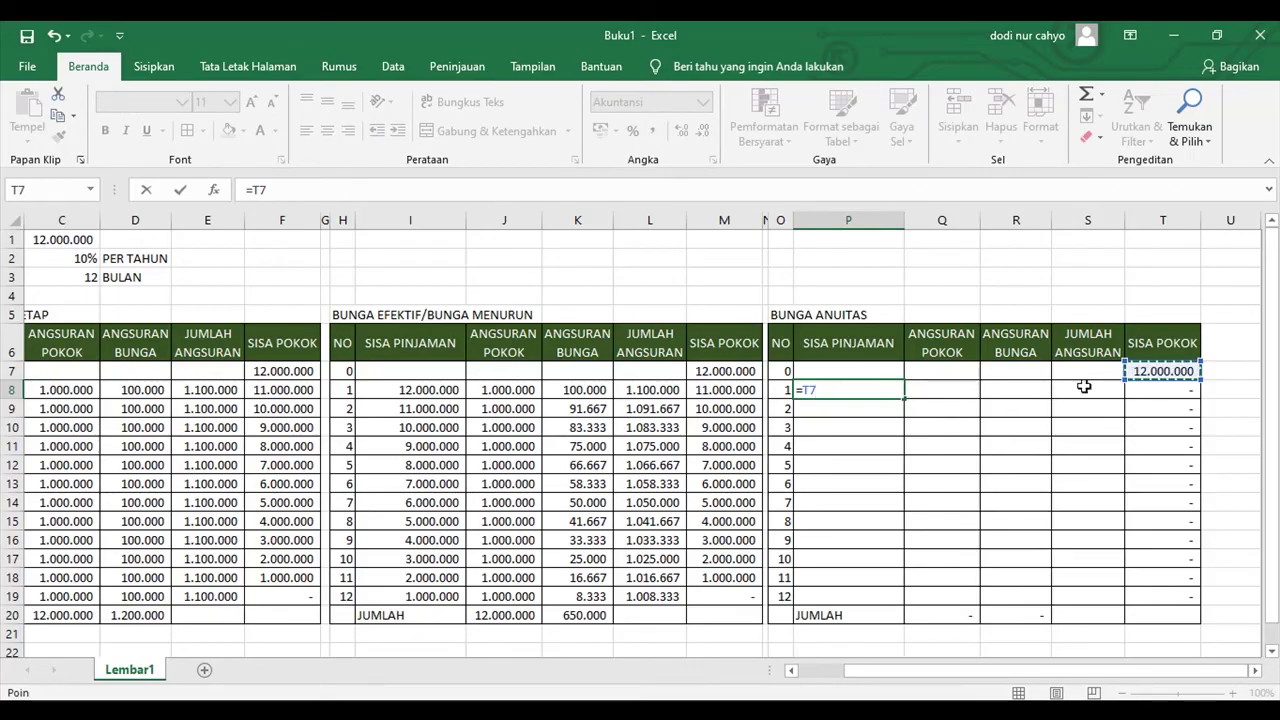
pyautogui.press('Return')
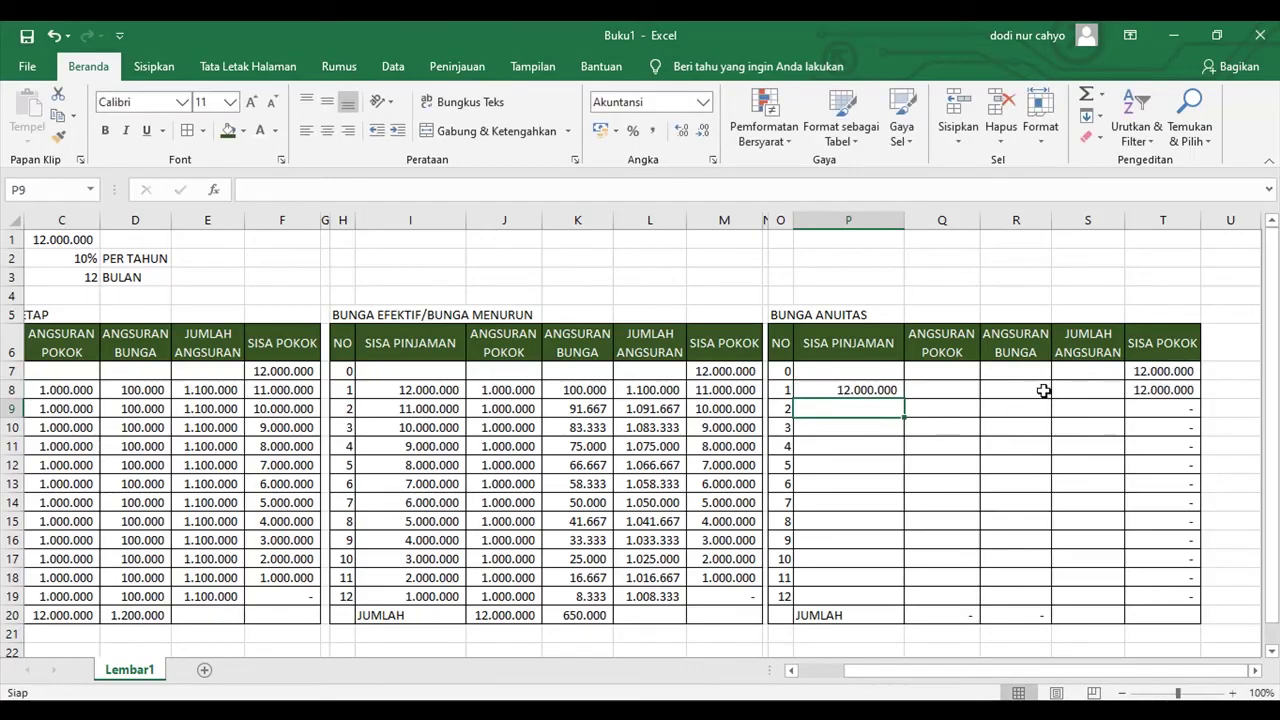
# Step: Calculate the annuity table's month 1 JUMLAH ANGSURAN in S8 with =(C1*(C2/12))/(1-1/(1+C2/12)^C3)
pyautogui.click(931, 388)
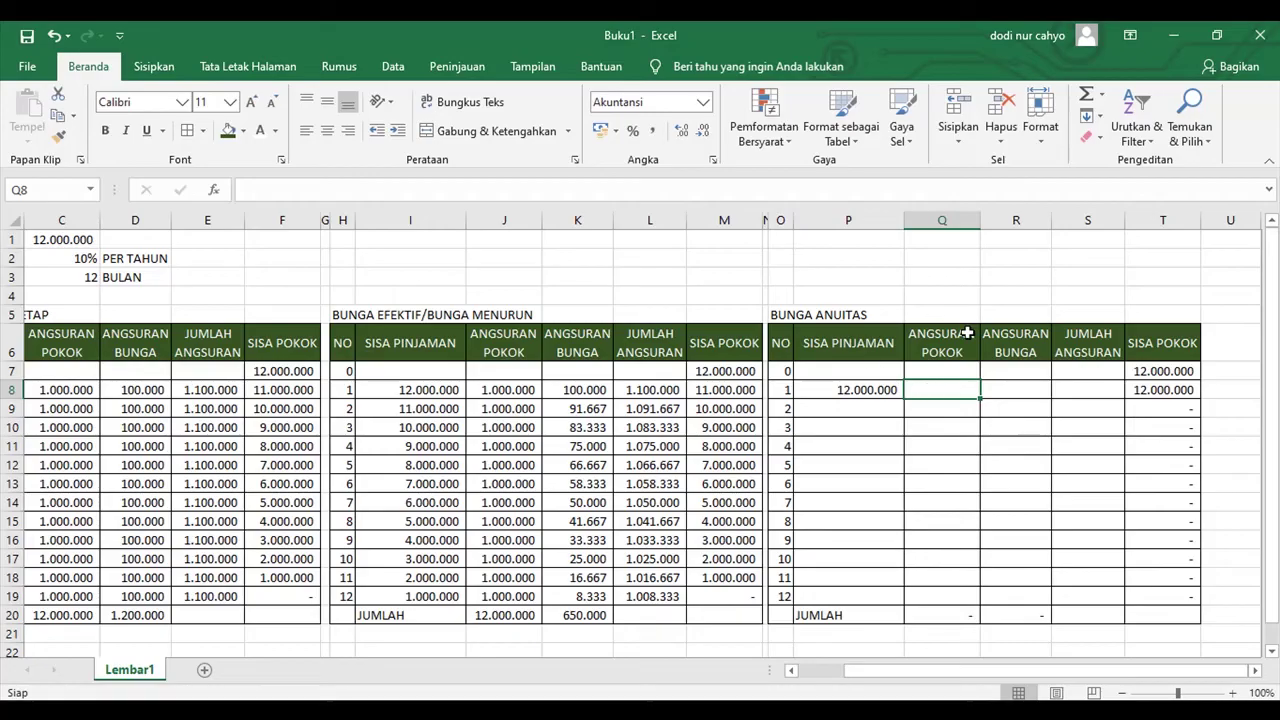
pyautogui.click(1084, 391)
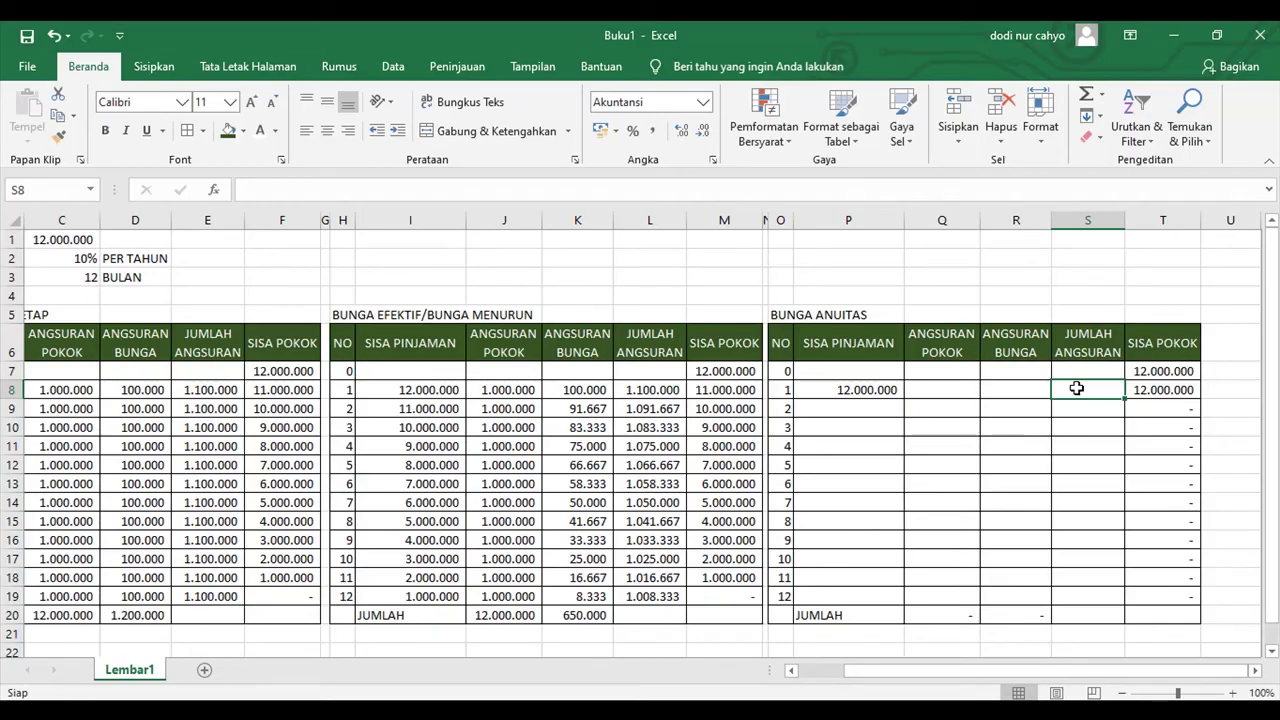
pyautogui.write('=(C1')
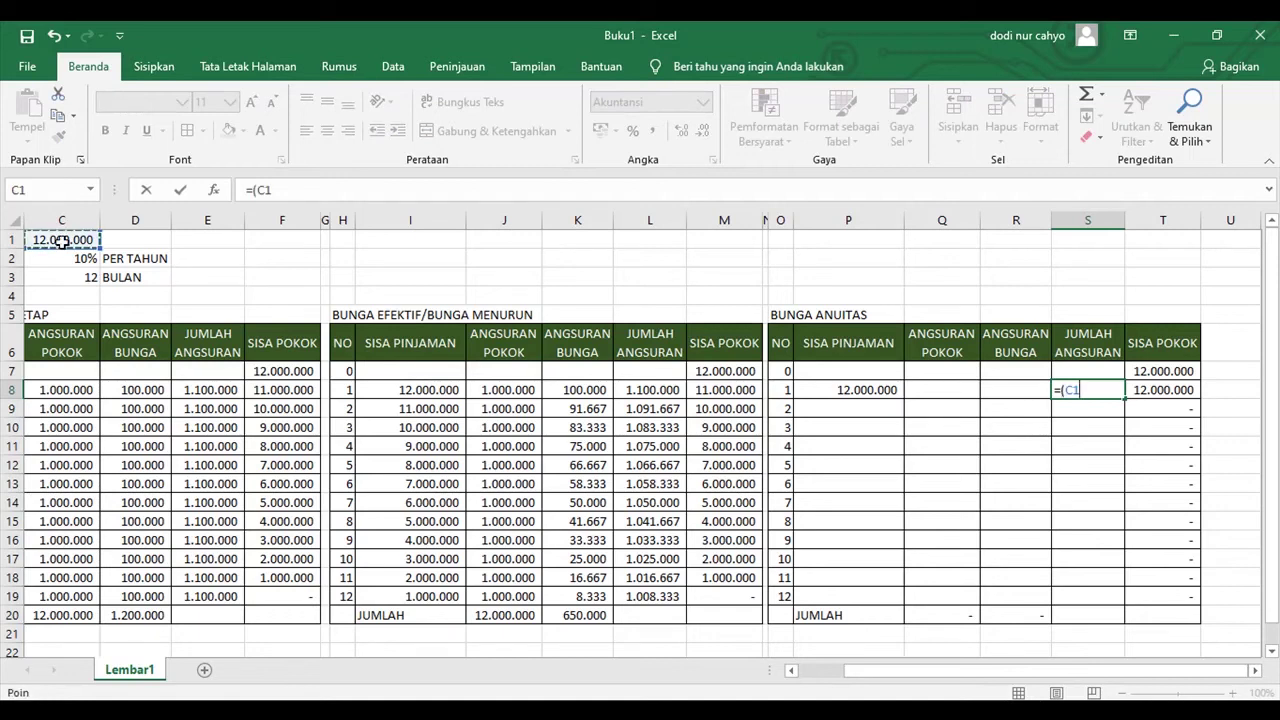
pyautogui.write('*(')
pyautogui.click(60, 262)
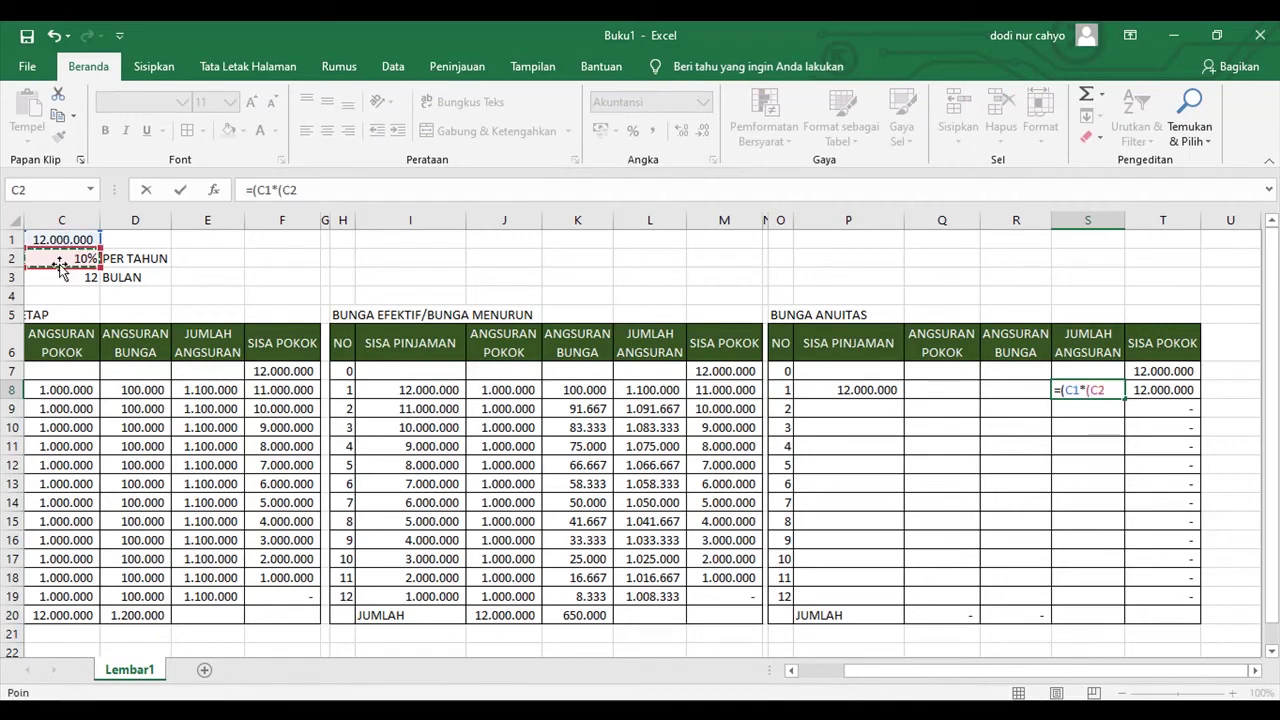
pyautogui.write('/12')
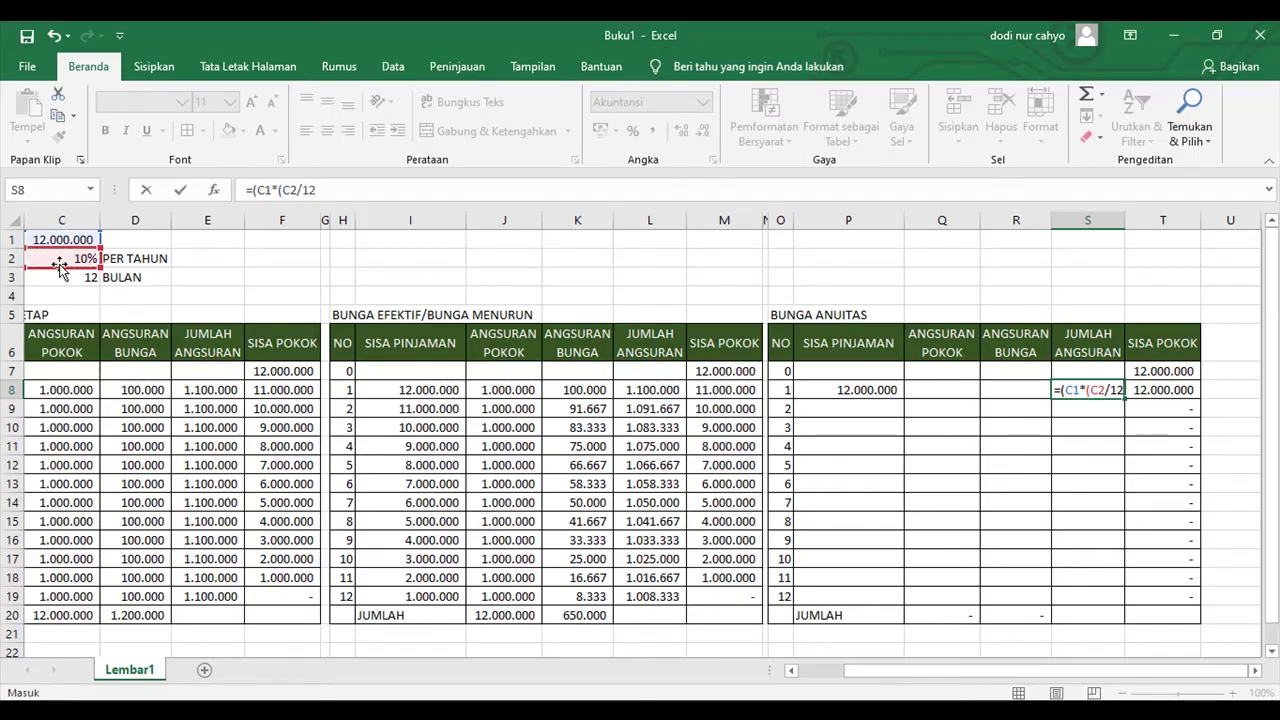
pyautogui.write('))/')
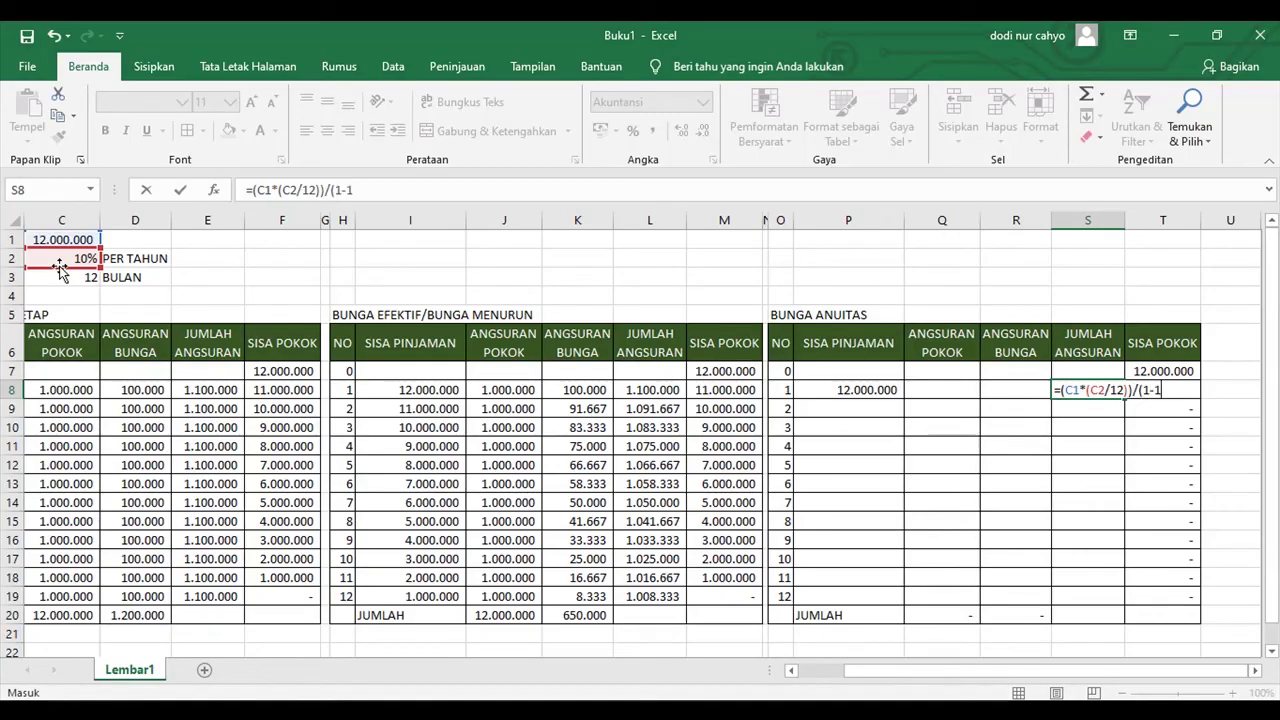
pyautogui.write('(1+')
pyautogui.click(60, 259)
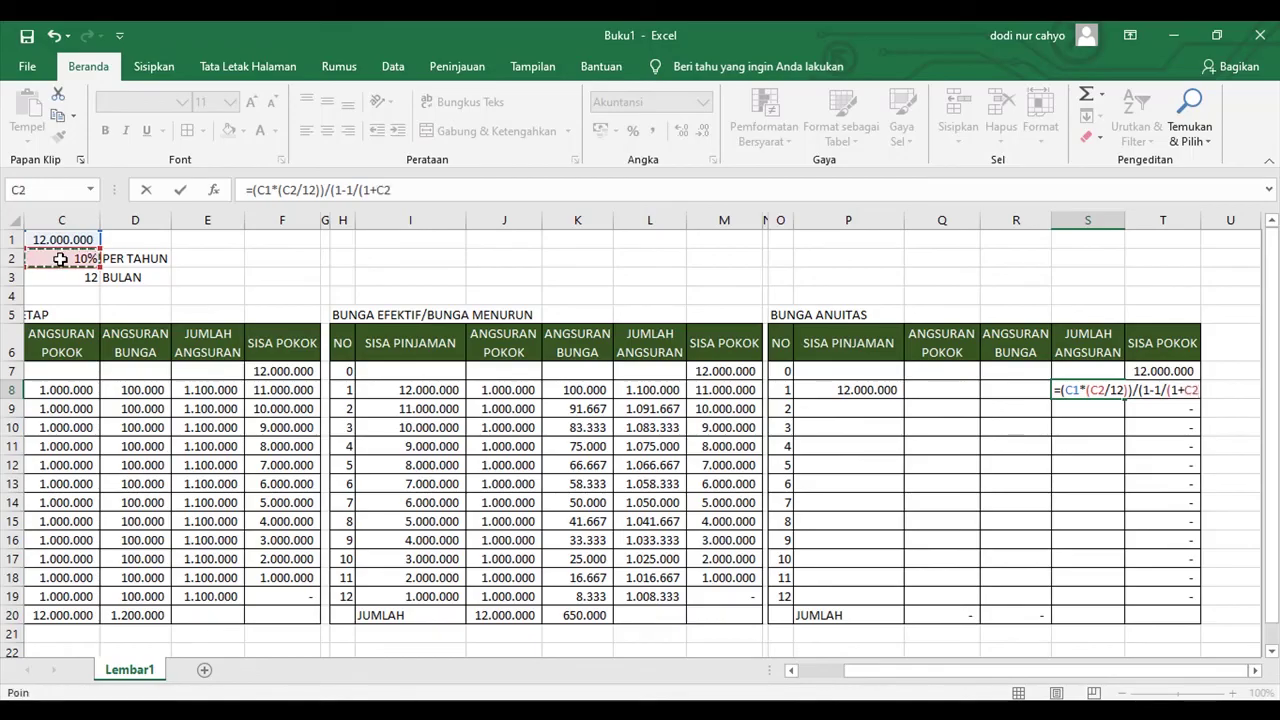
pyautogui.write('/12)^')
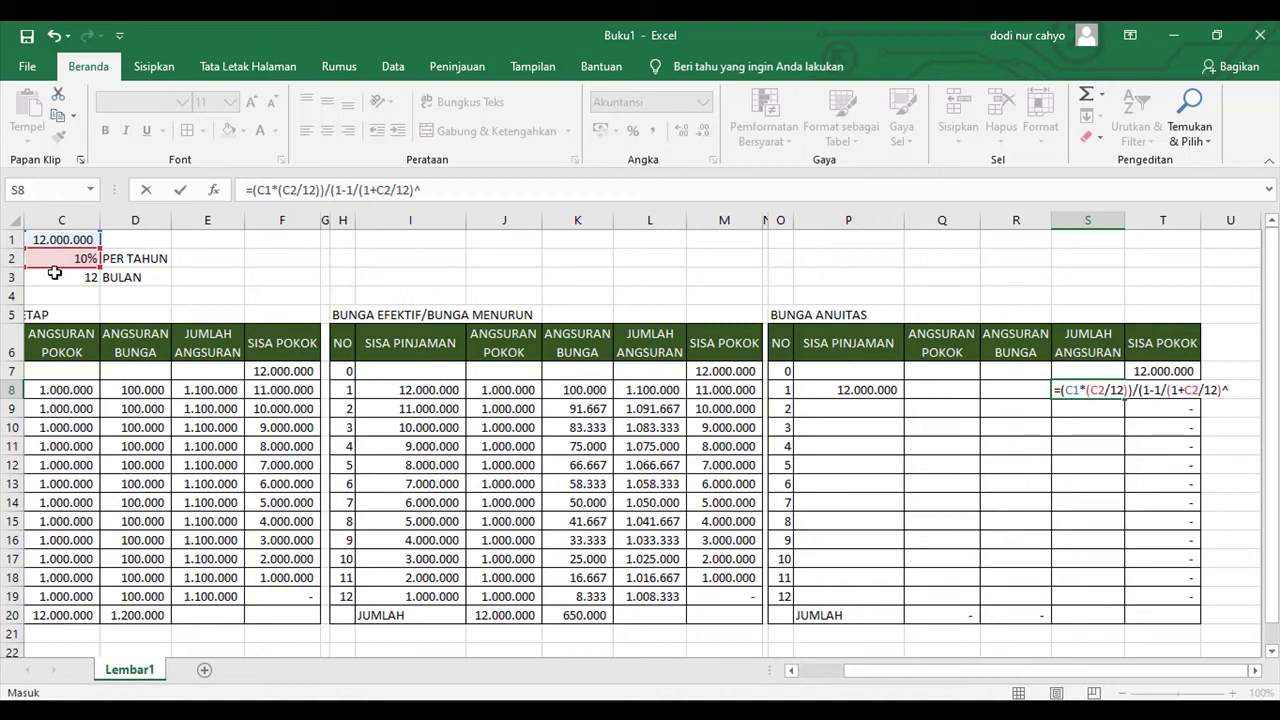
pyautogui.click(56, 281)
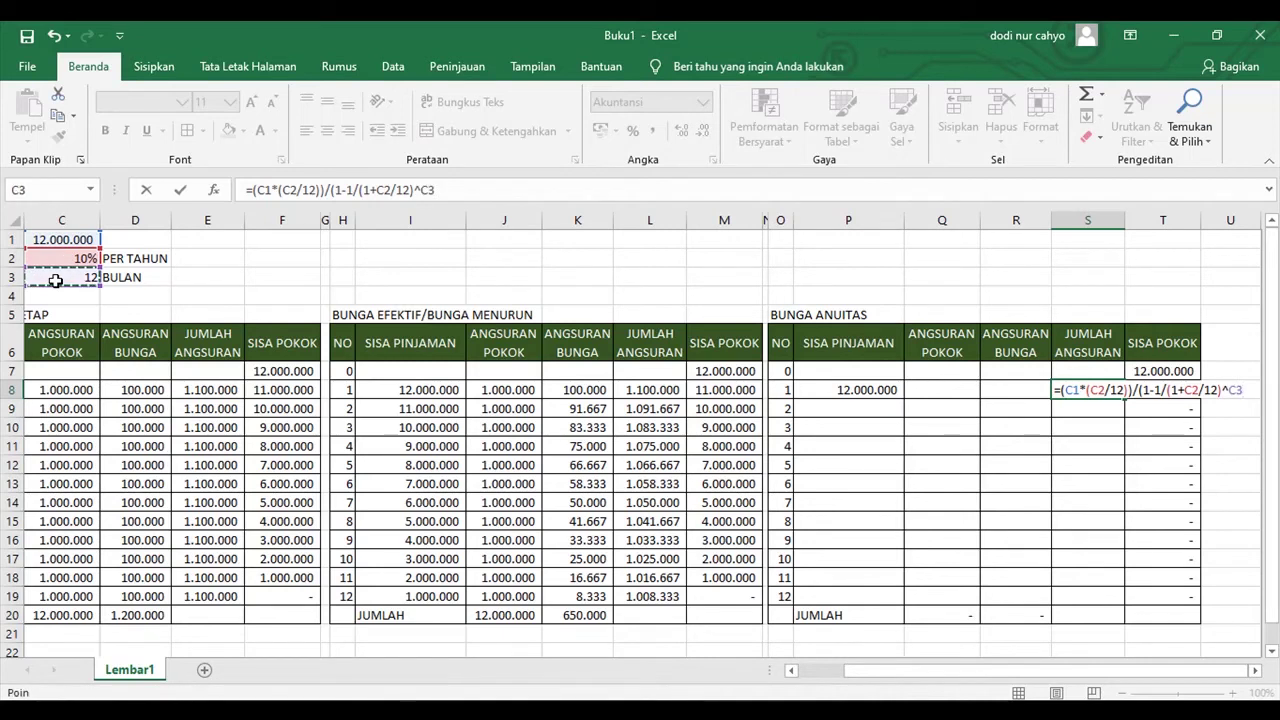
pyautogui.write(')')
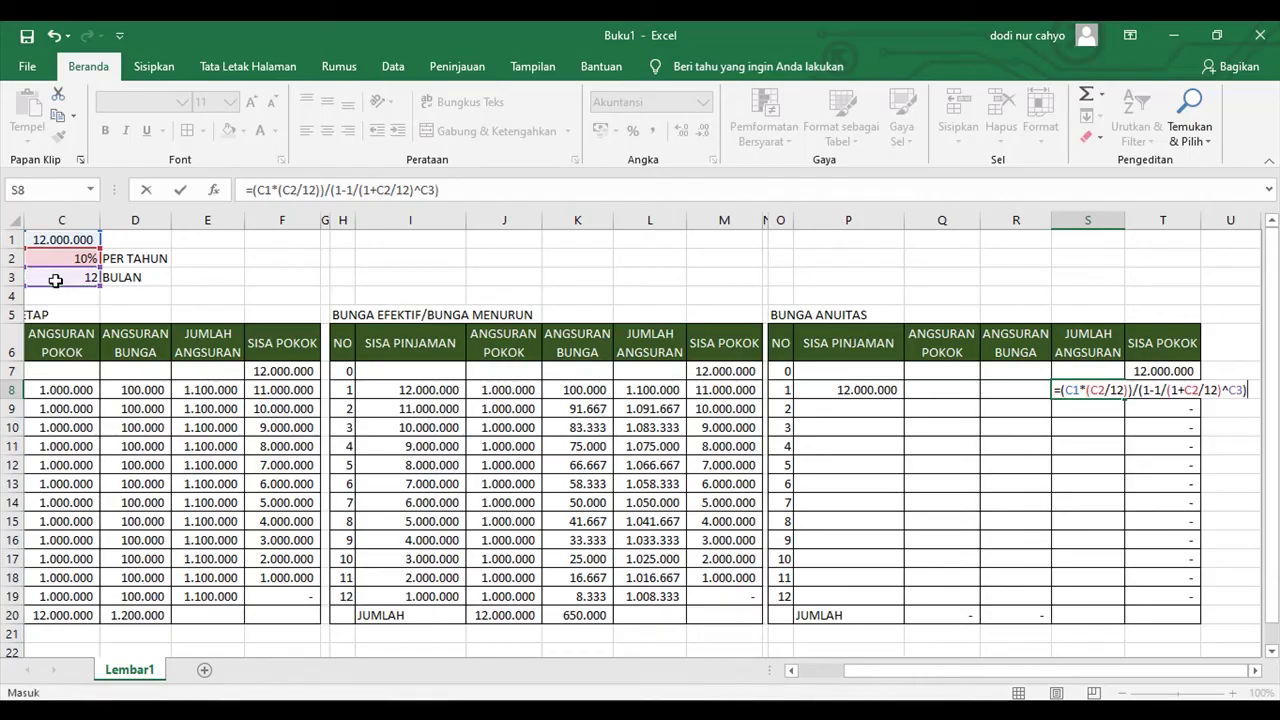
pyautogui.press('Return')
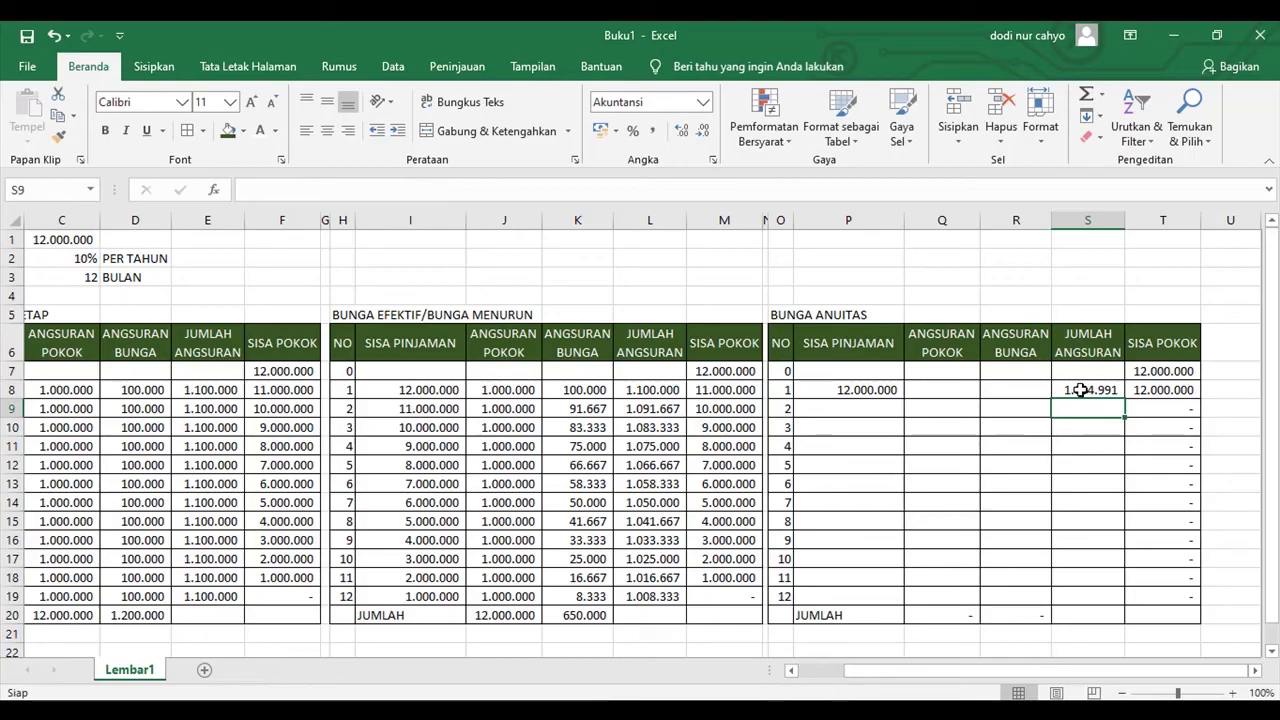
# Step: Compare the month 1 JUMLAH ANGSURAN of the annuity table with those of the flat and effective tables
pyautogui.click(1082, 390)
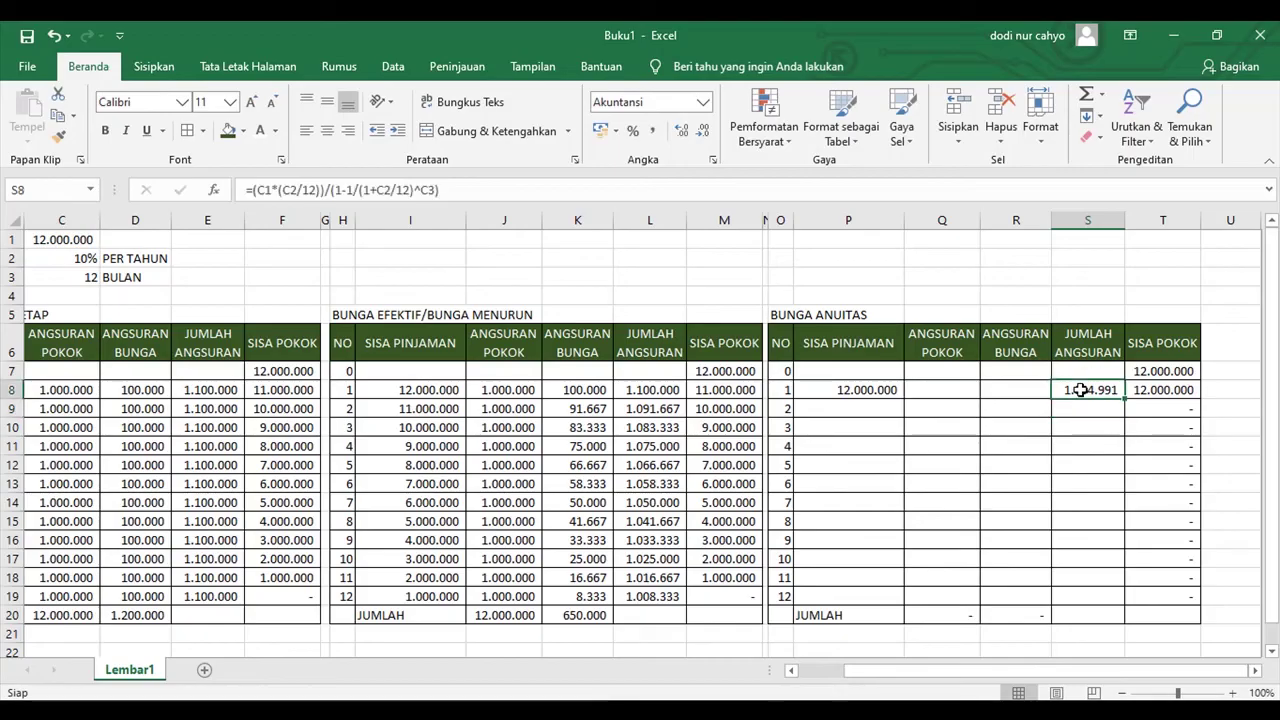
pyautogui.click(193, 395)
pyautogui.moveTo(876, 672); pyautogui.dragTo(818, 680)
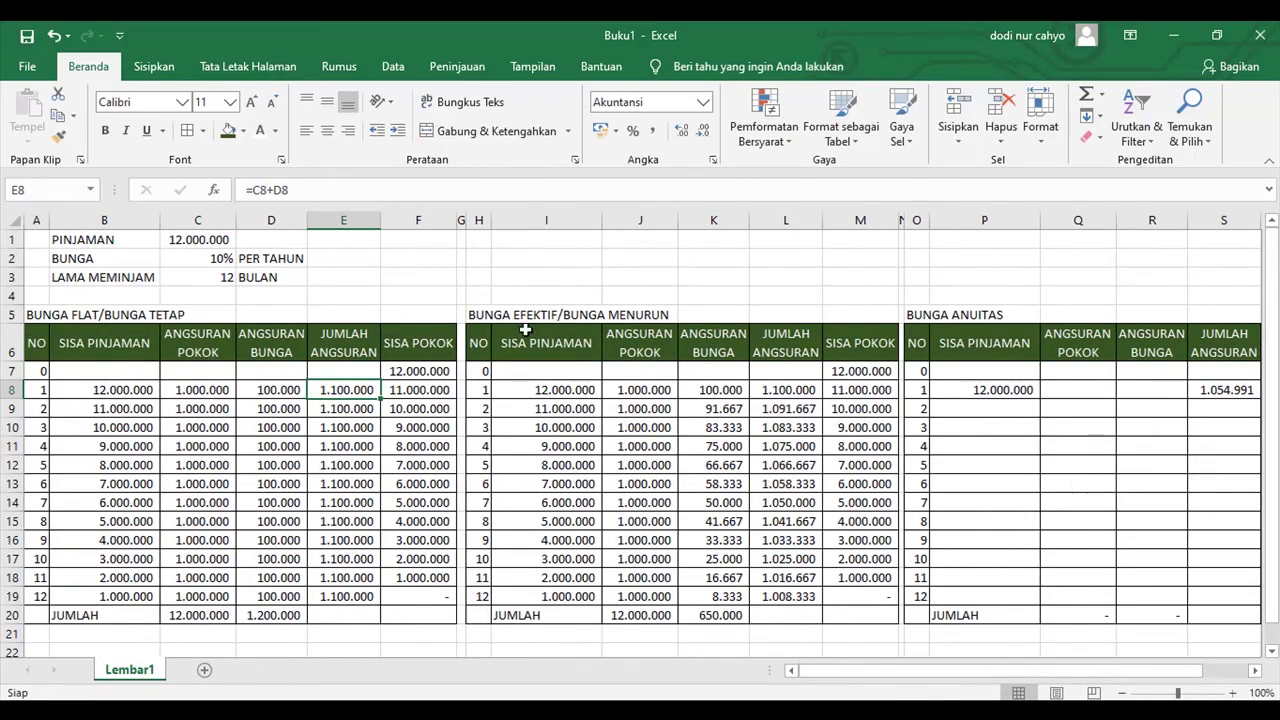
pyautogui.click(776, 395)
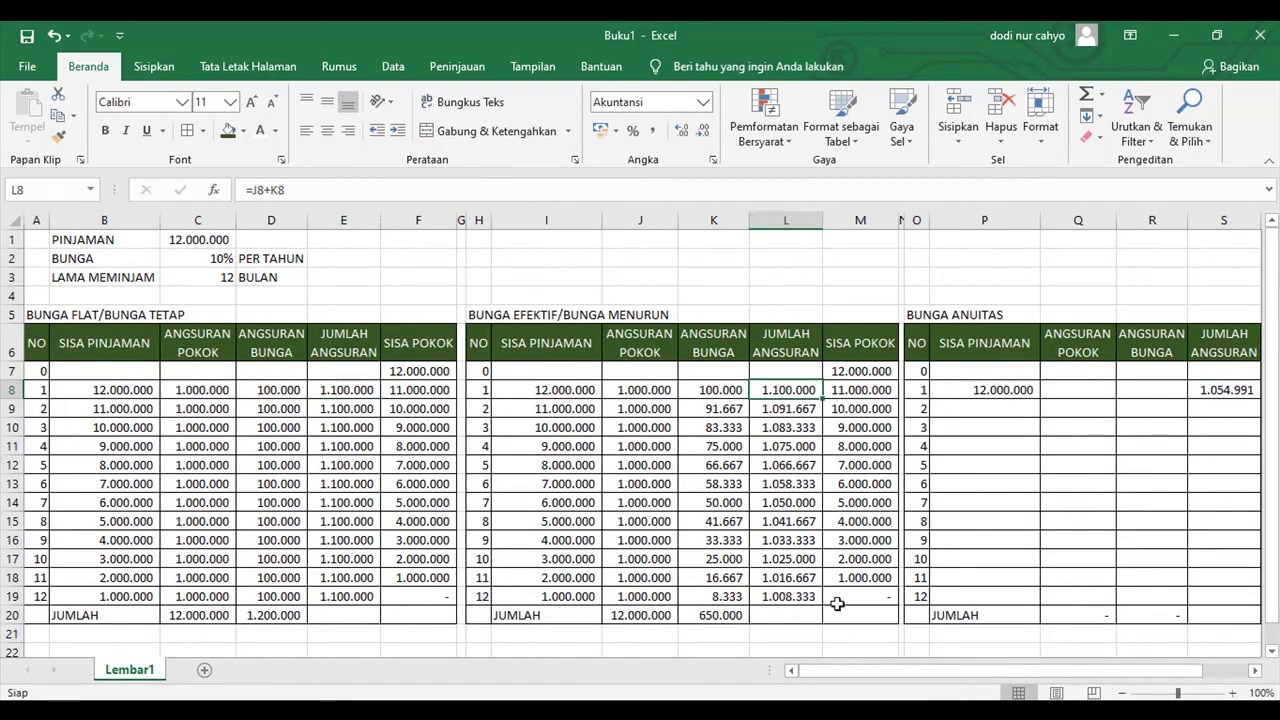
pyautogui.moveTo(903, 682); pyautogui.dragTo(948, 682)
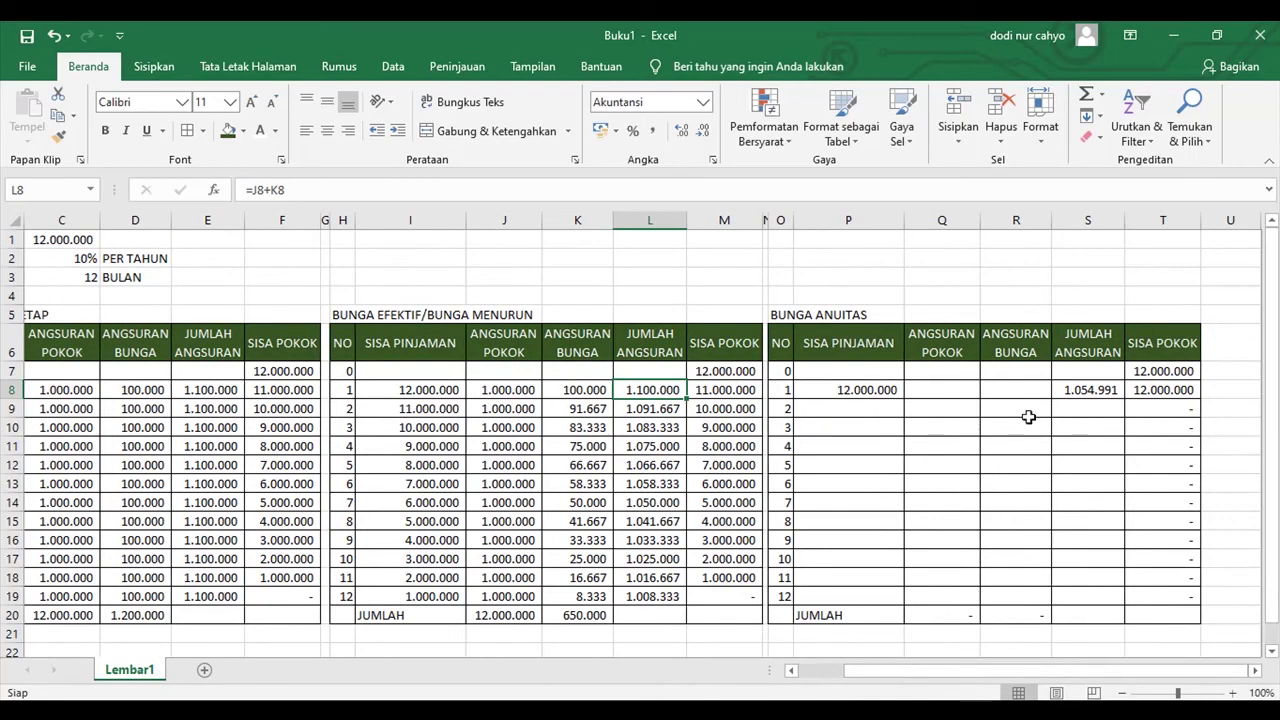
# Step: Lock the row references in the S8 formula so it reads =(C$1*(C$2/12))/(1-1/(1+C$2/12)^C$3)
pyautogui.click(1099, 393)
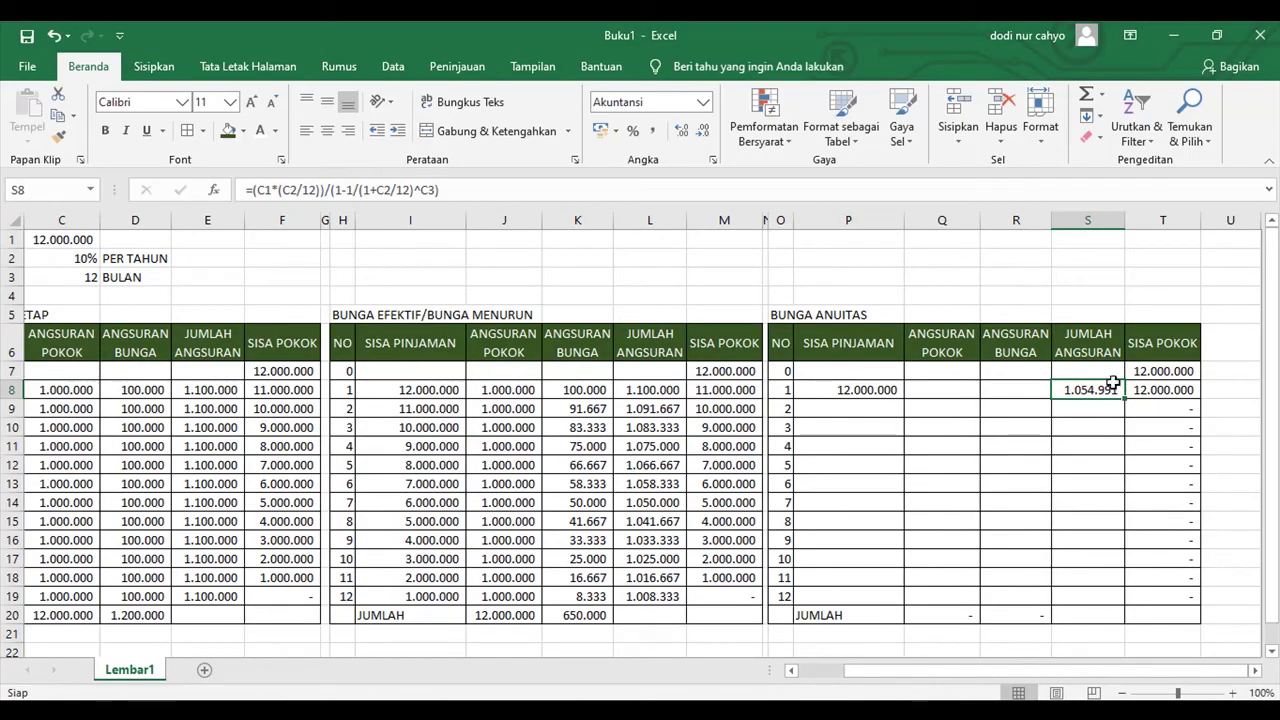
pyautogui.click(267, 189)
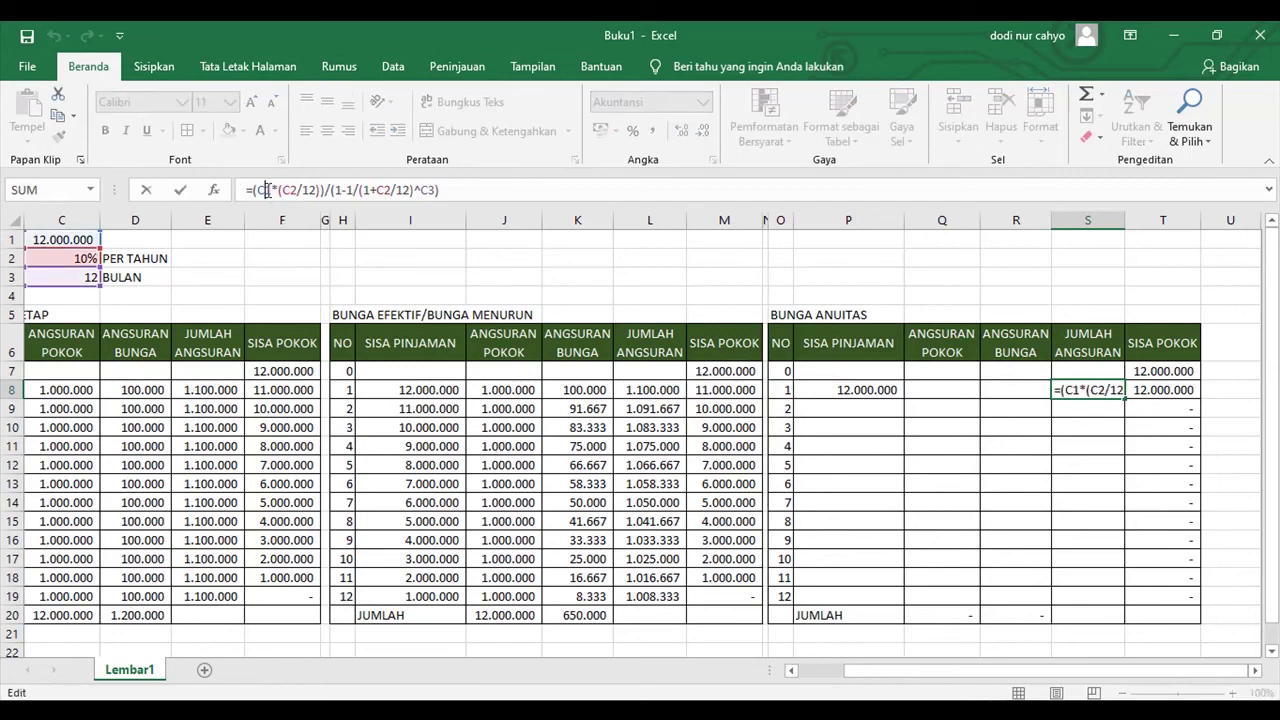
pyautogui.write('$1*(C')
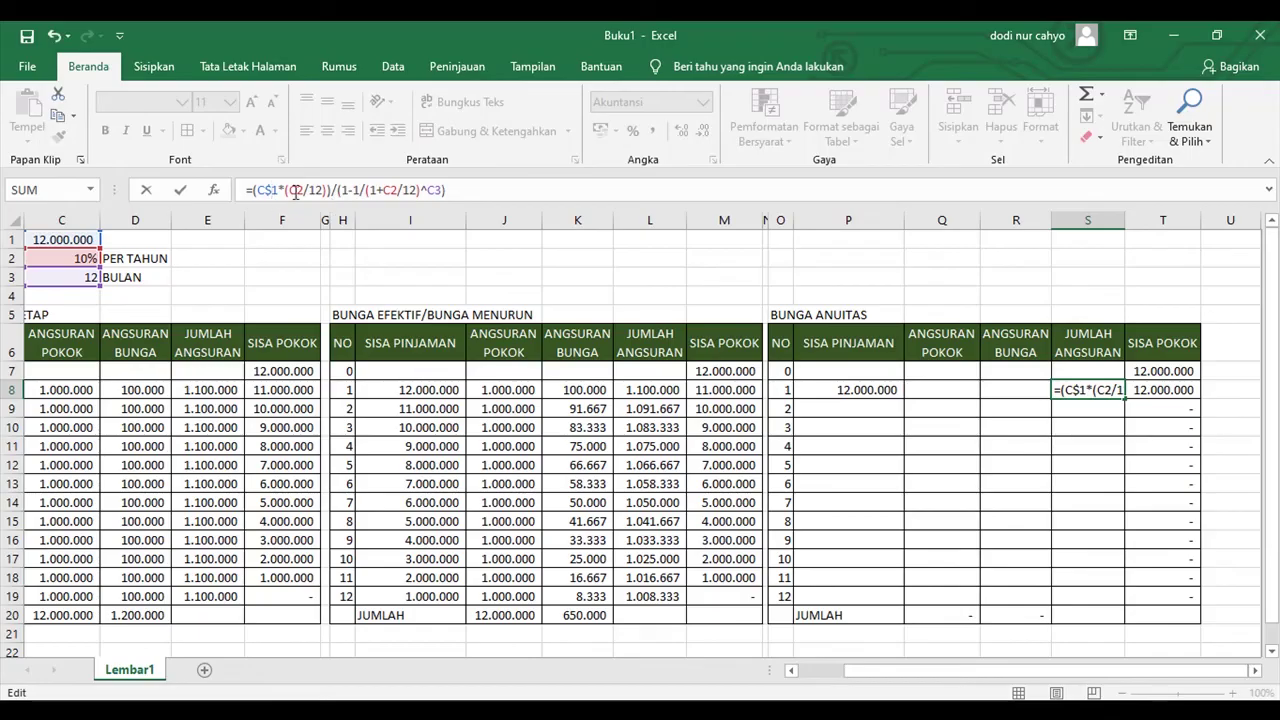
pyautogui.write('$')
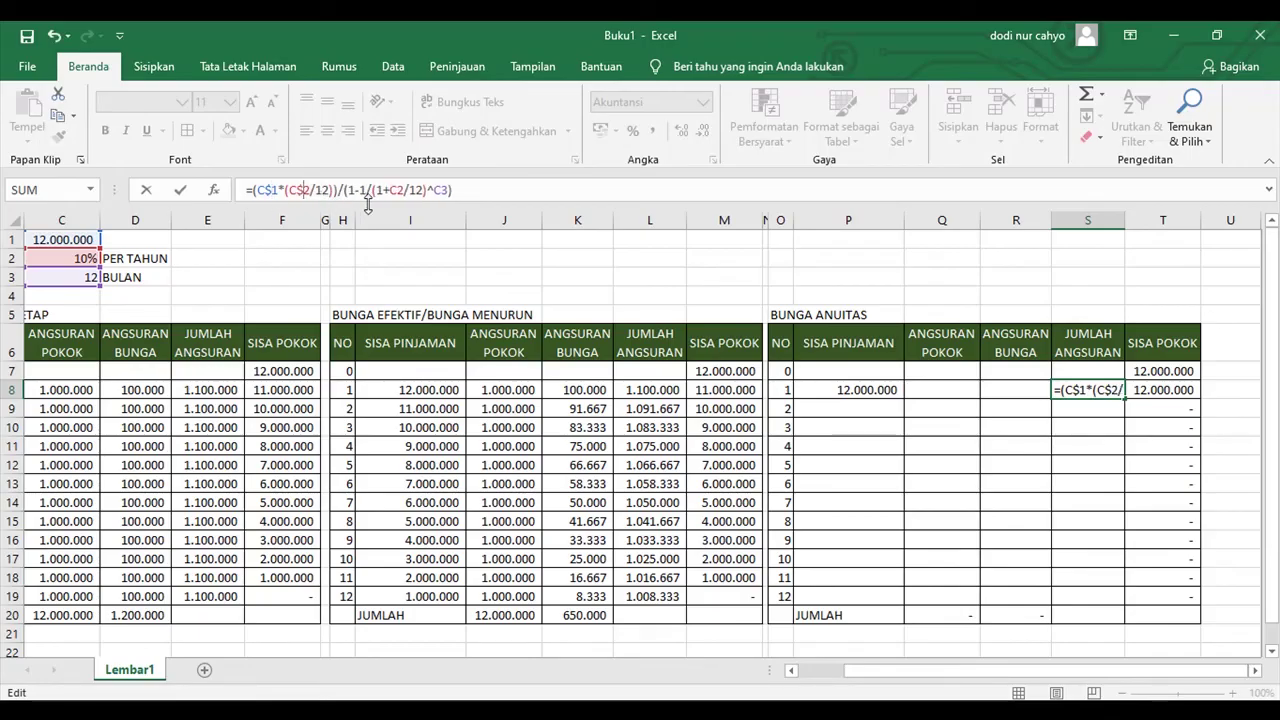
pyautogui.click(398, 190)
pyautogui.write('$')
pyautogui.click(453, 190)
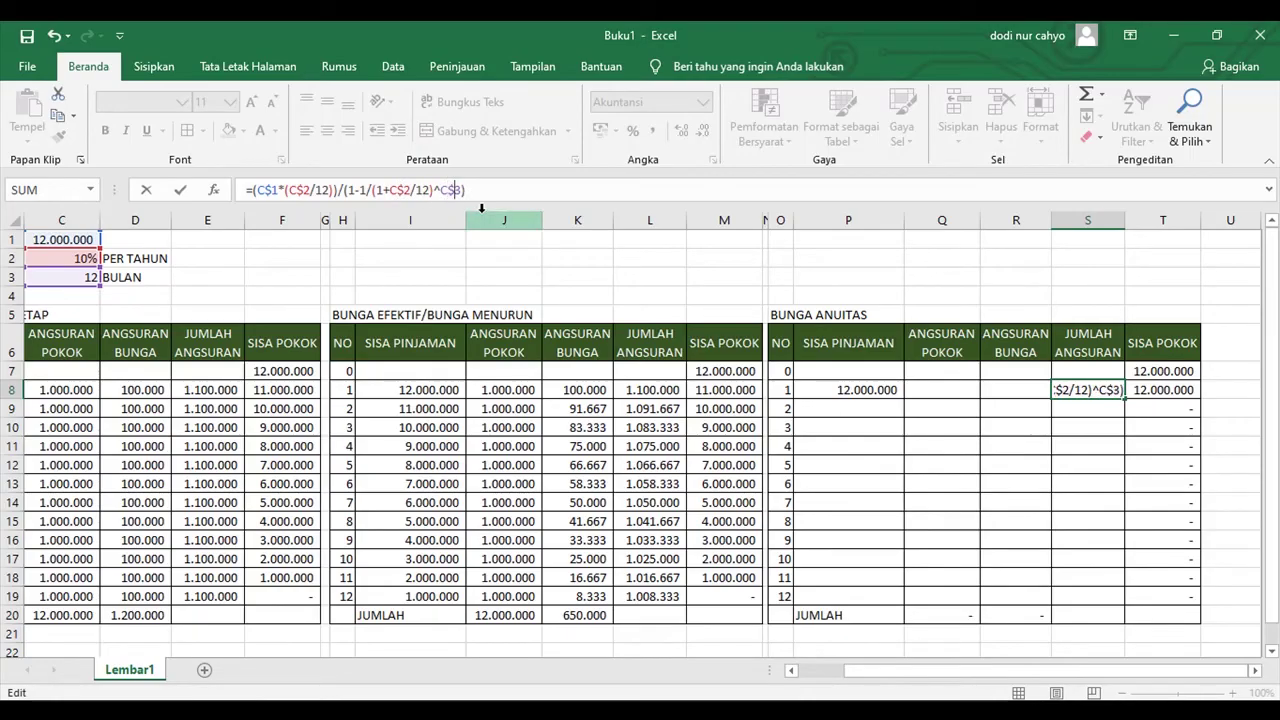
pyautogui.press('Return')
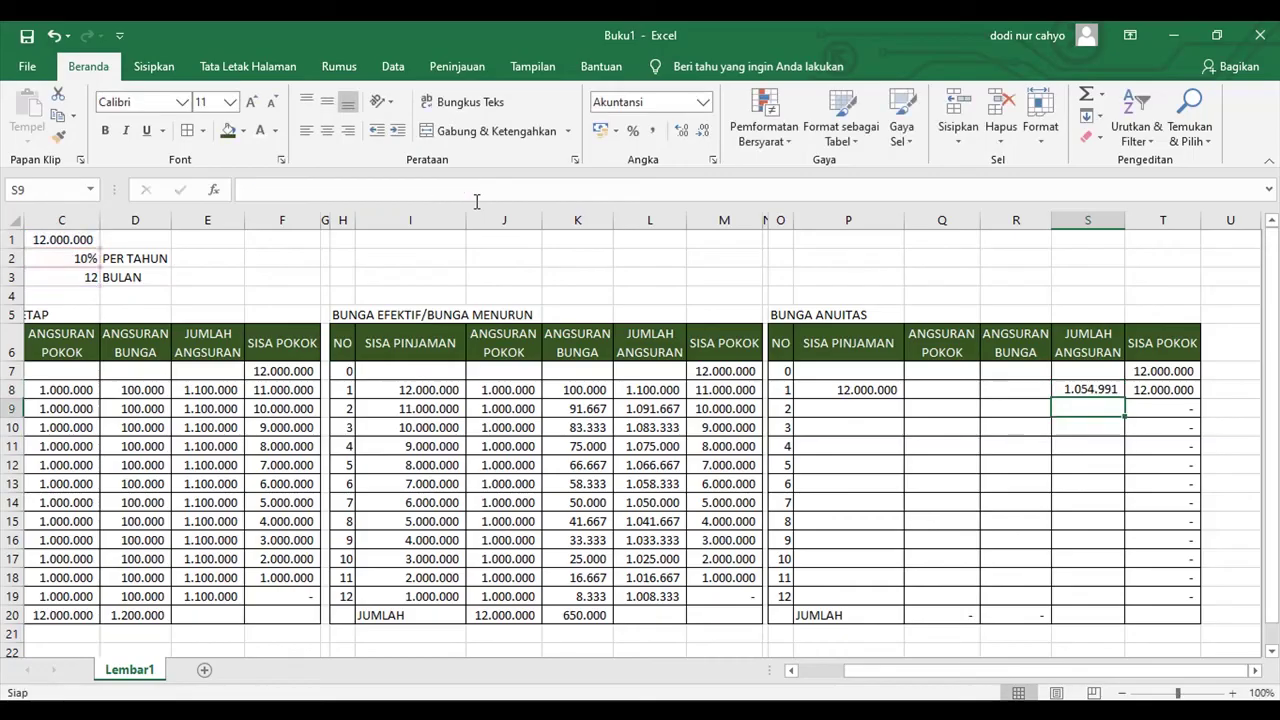
pyautogui.click(1095, 391)
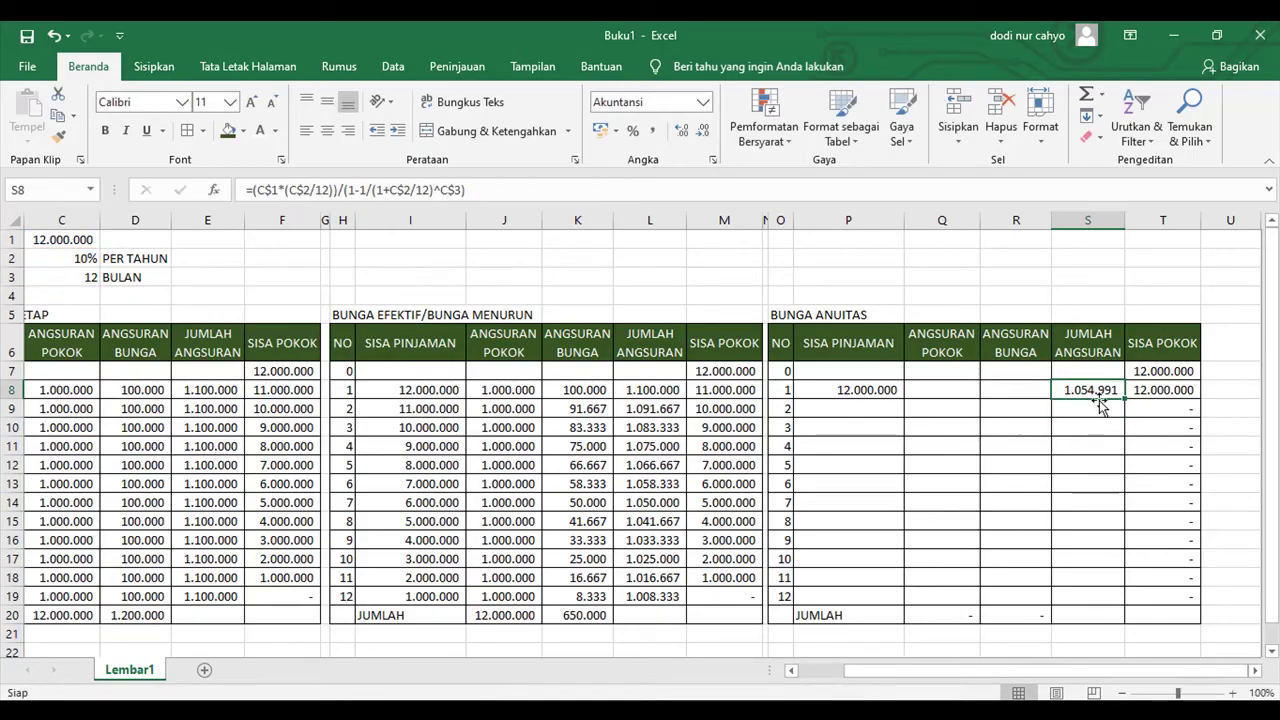
# Step: Calculate the annuity table's month 1 ANGSURAN BUNGA in R8 with =T7*C2/12, locking the row of the interest rate reference
pyautogui.click(1000, 391)
pyautogui.click(300, 193)
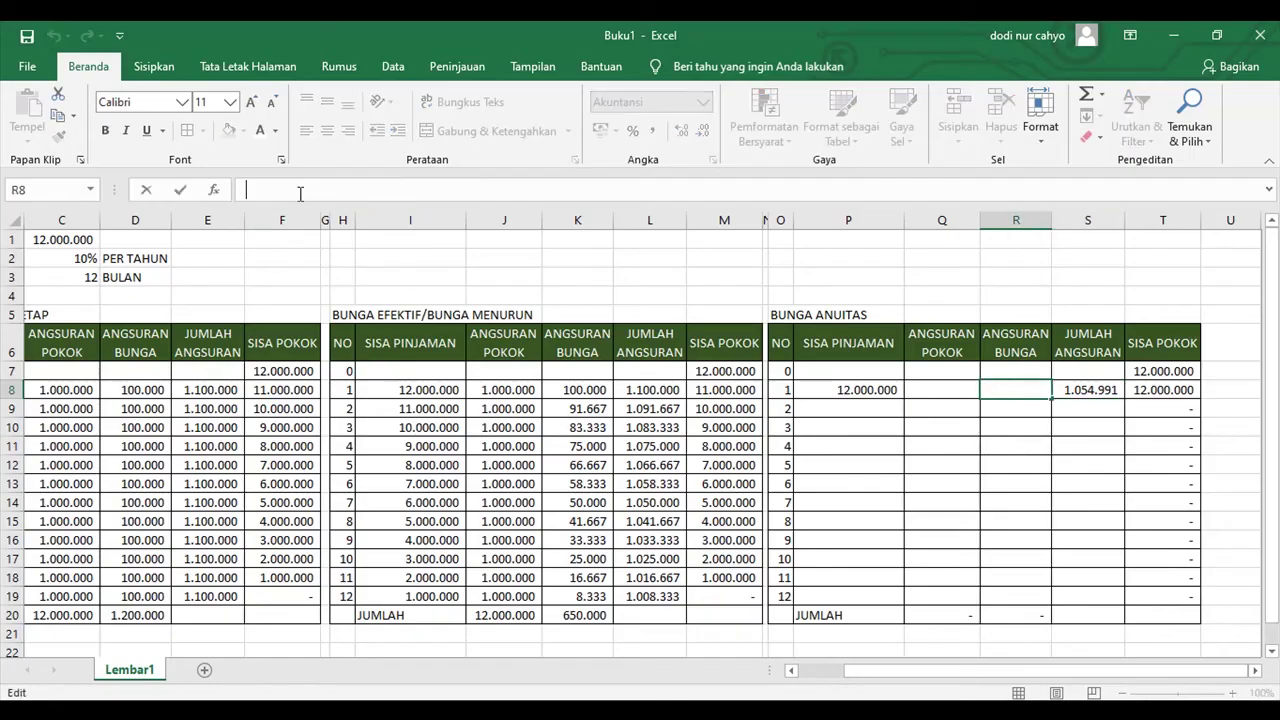
pyautogui.write('=')
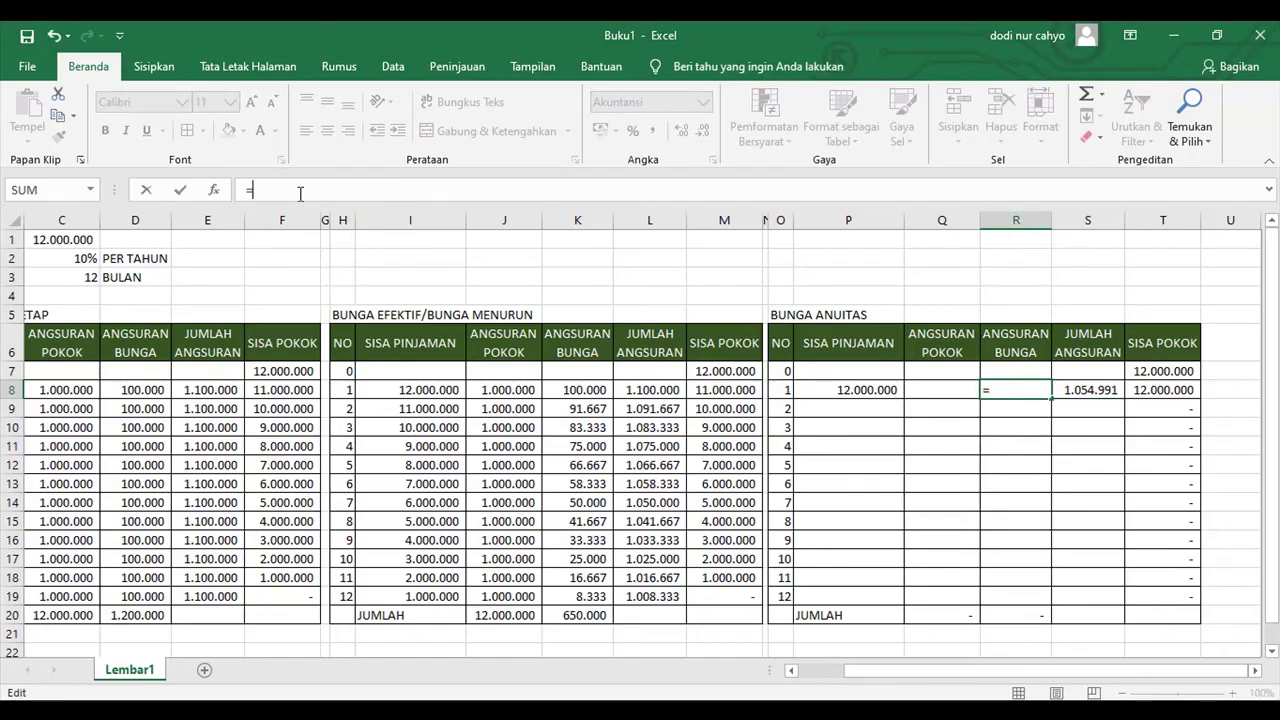
pyautogui.click(1155, 370)
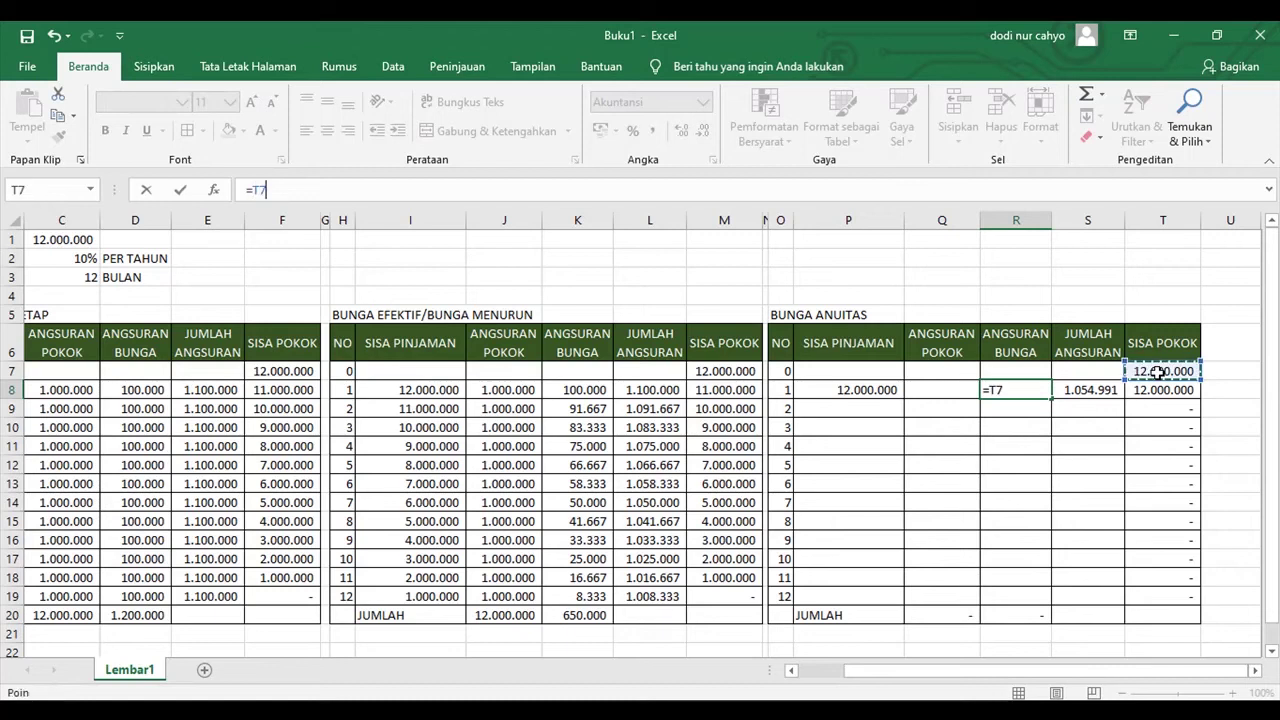
pyautogui.write('*')
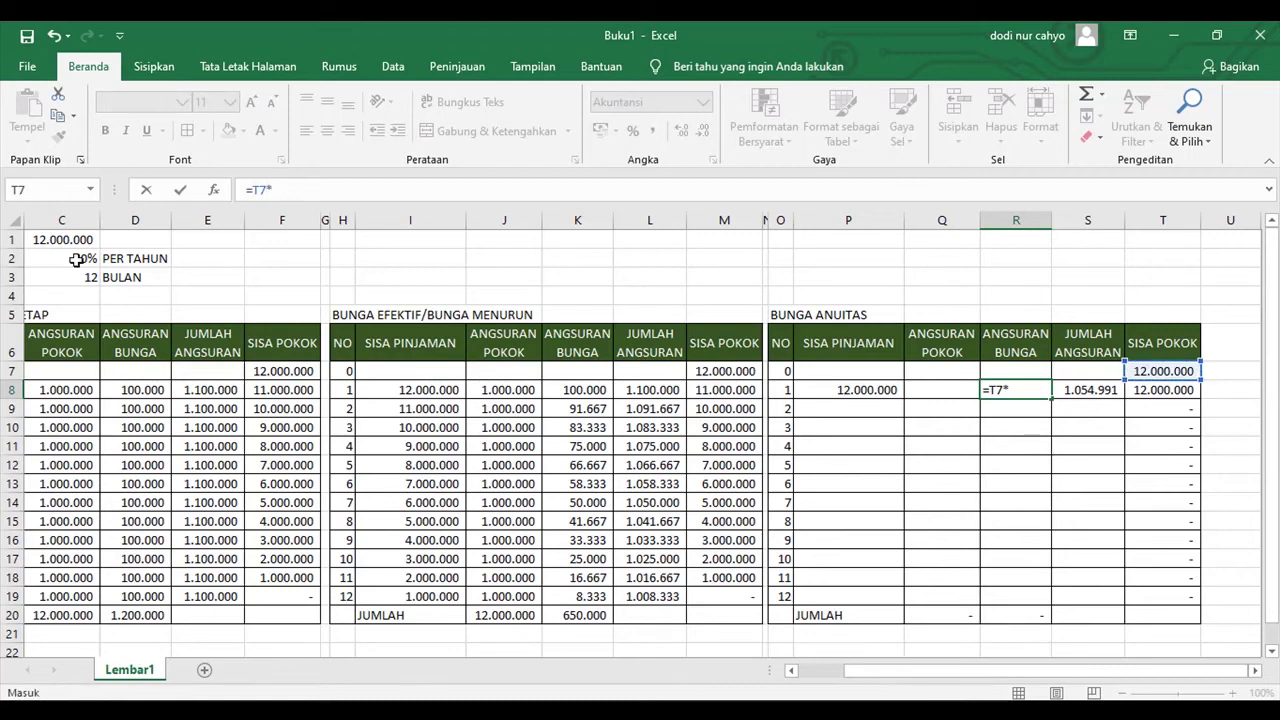
pyautogui.click(77, 259)
pyautogui.write('/')
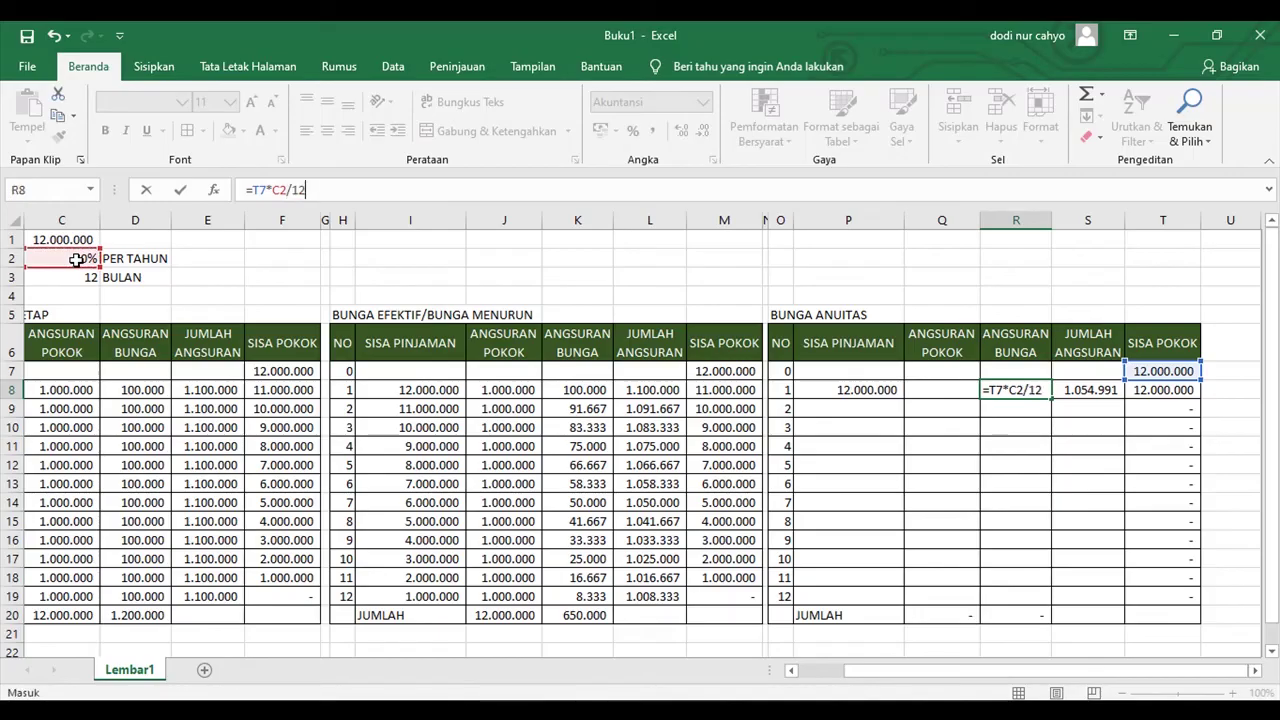
pyautogui.write('12')
pyautogui.press('Return')
pyautogui.press('Up')
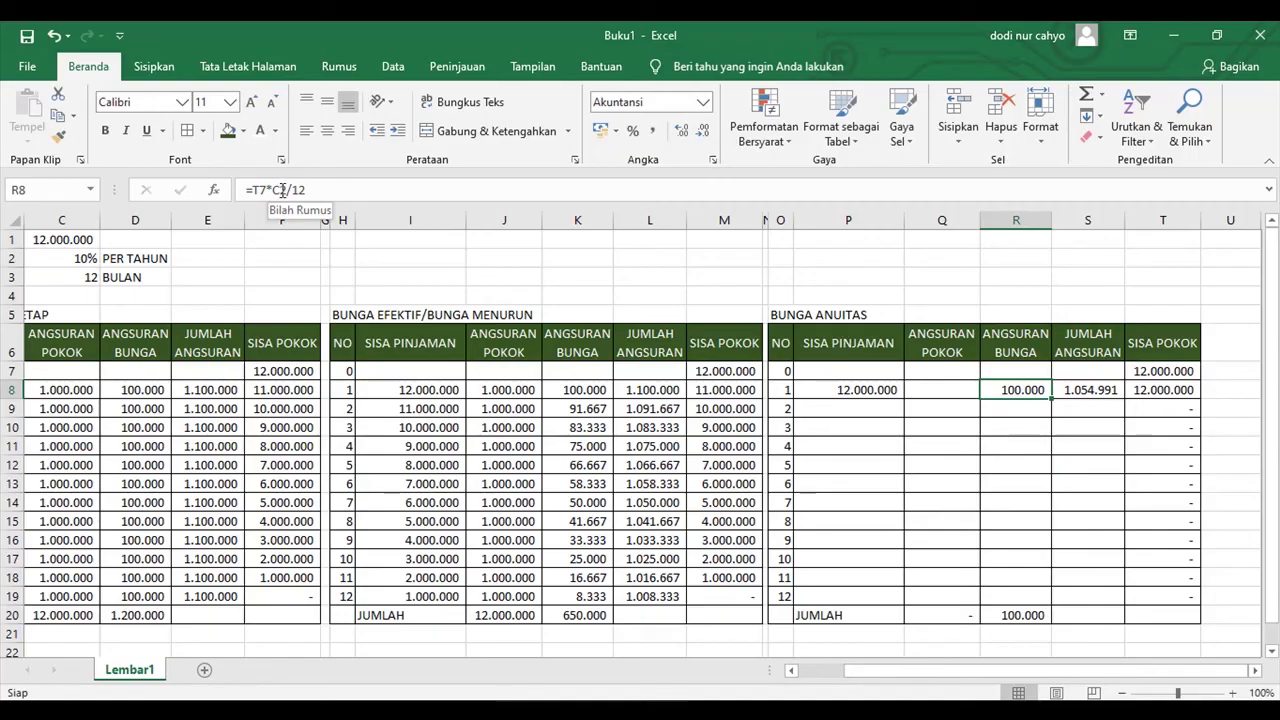
pyautogui.click(283, 190)
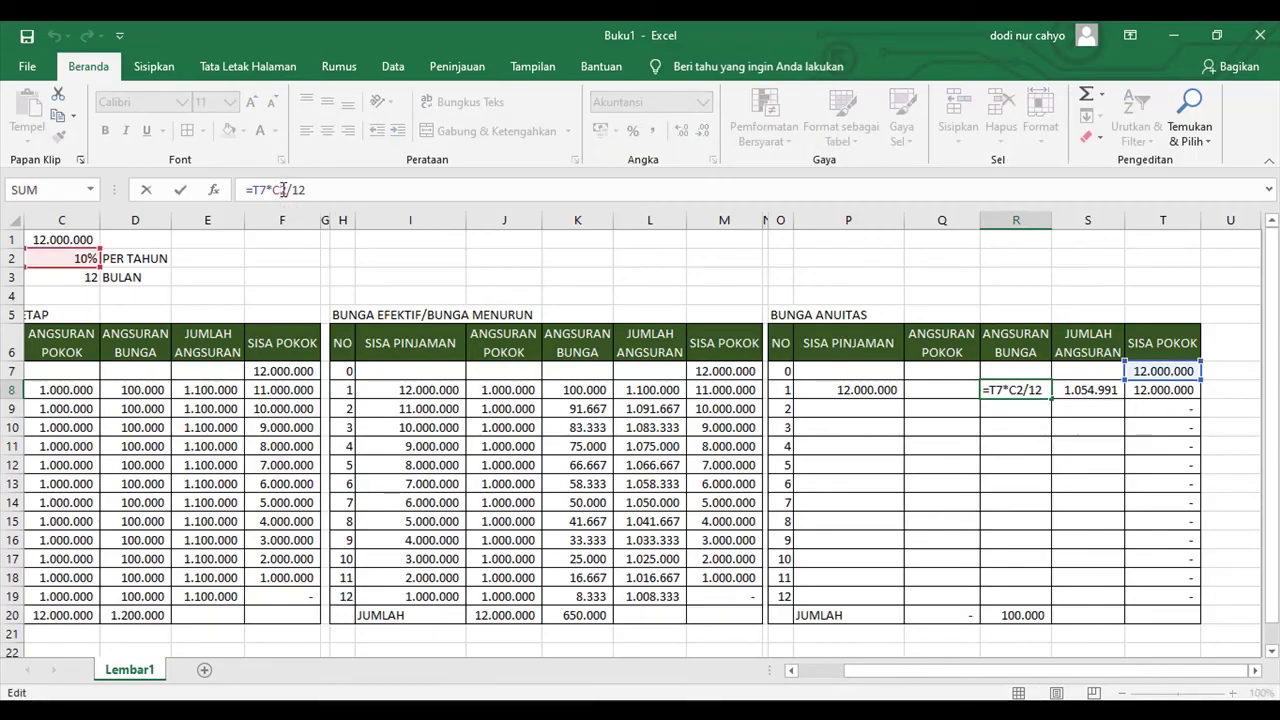
pyautogui.press('Return')
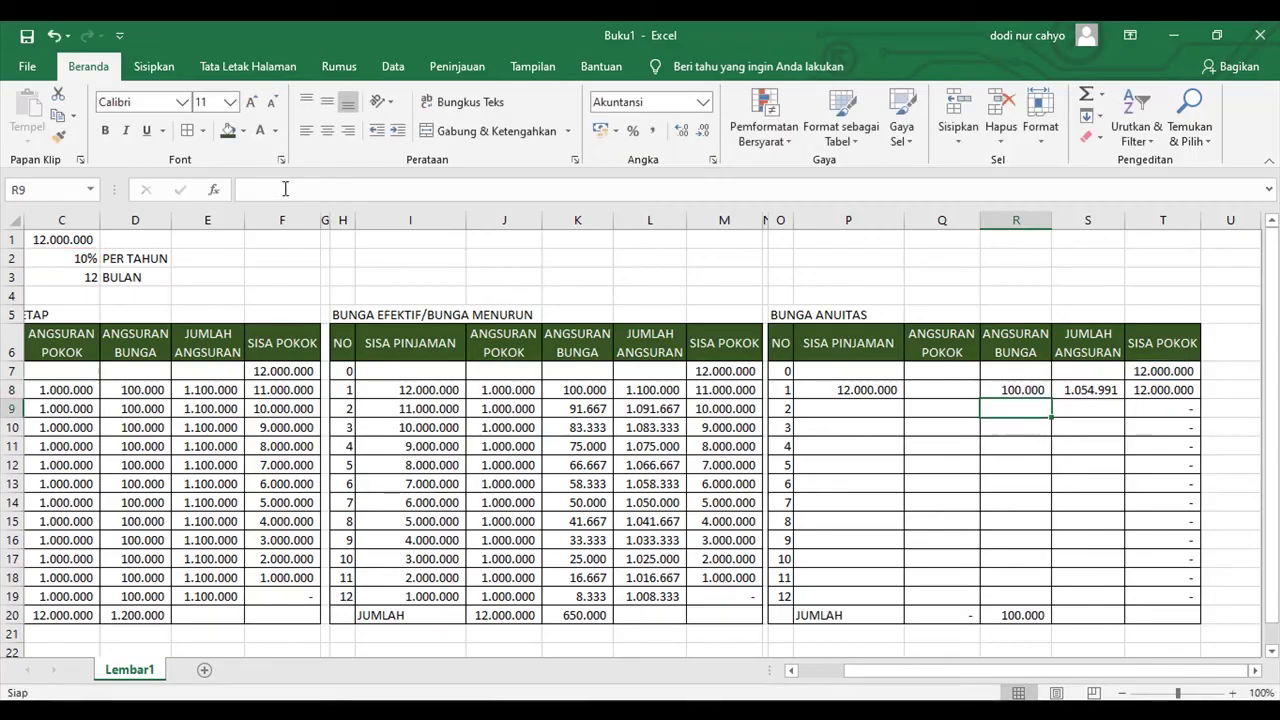
# Step: Calculate the annuity table's month 1 ANGSURAN POKOK in Q8 with =S8-R8
pyautogui.click(932, 389)
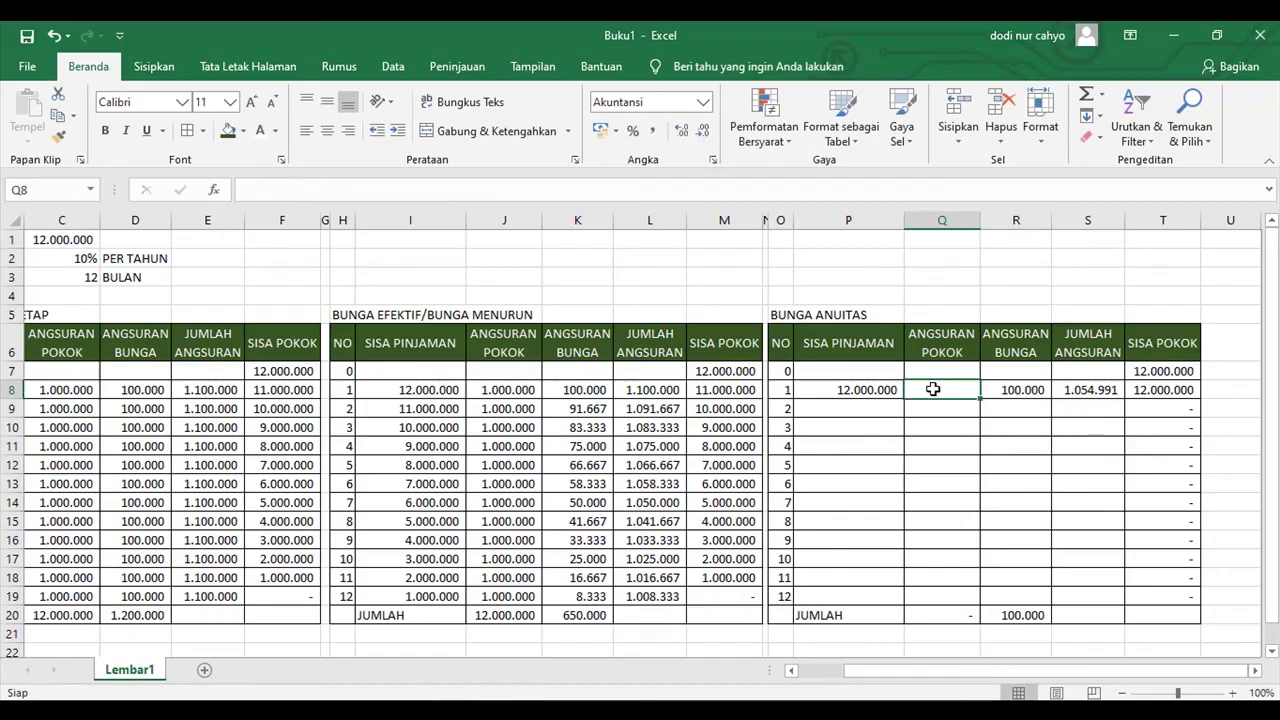
pyautogui.write('=')
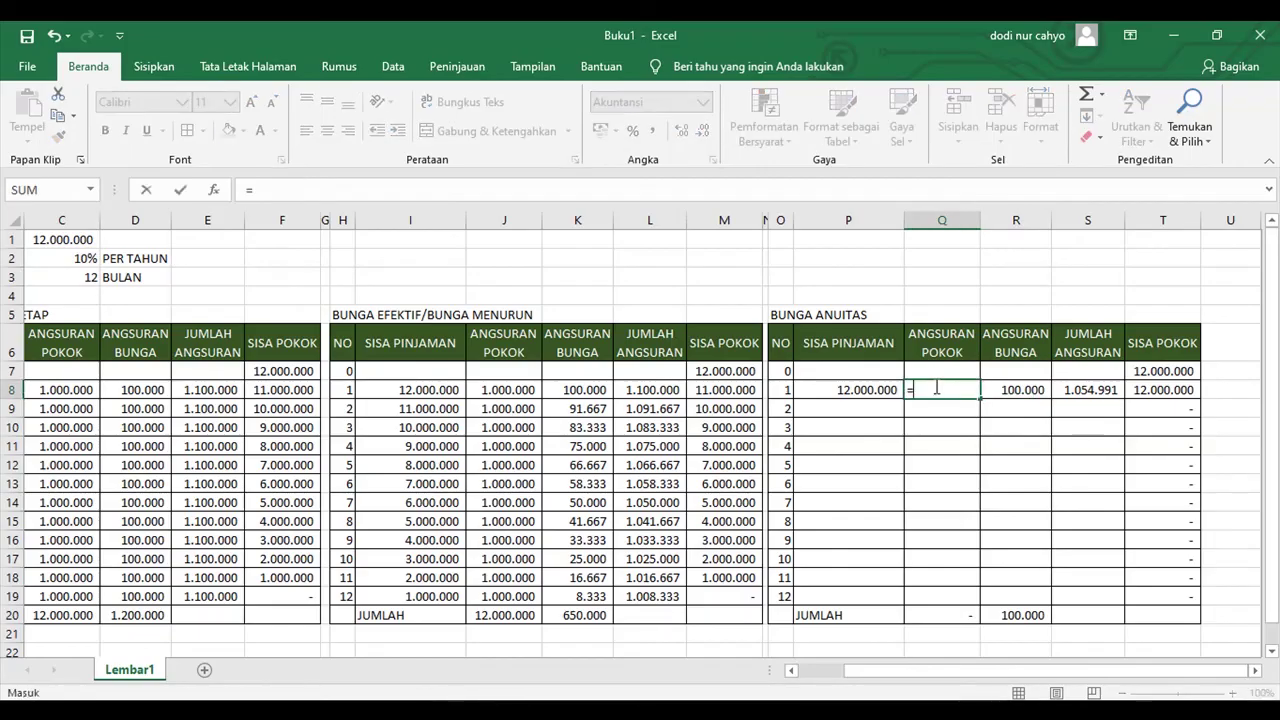
pyautogui.click(1103, 392)
pyautogui.write('-')
pyautogui.click(1008, 390)
pyautogui.press('Return')
# Step: Fill the annuity table's month 1 formulas in P8:T8 down through month 12 in row 19
pyautogui.moveTo(858, 391); pyautogui.dragTo(1198, 602)
pyautogui.click(1061, 292)
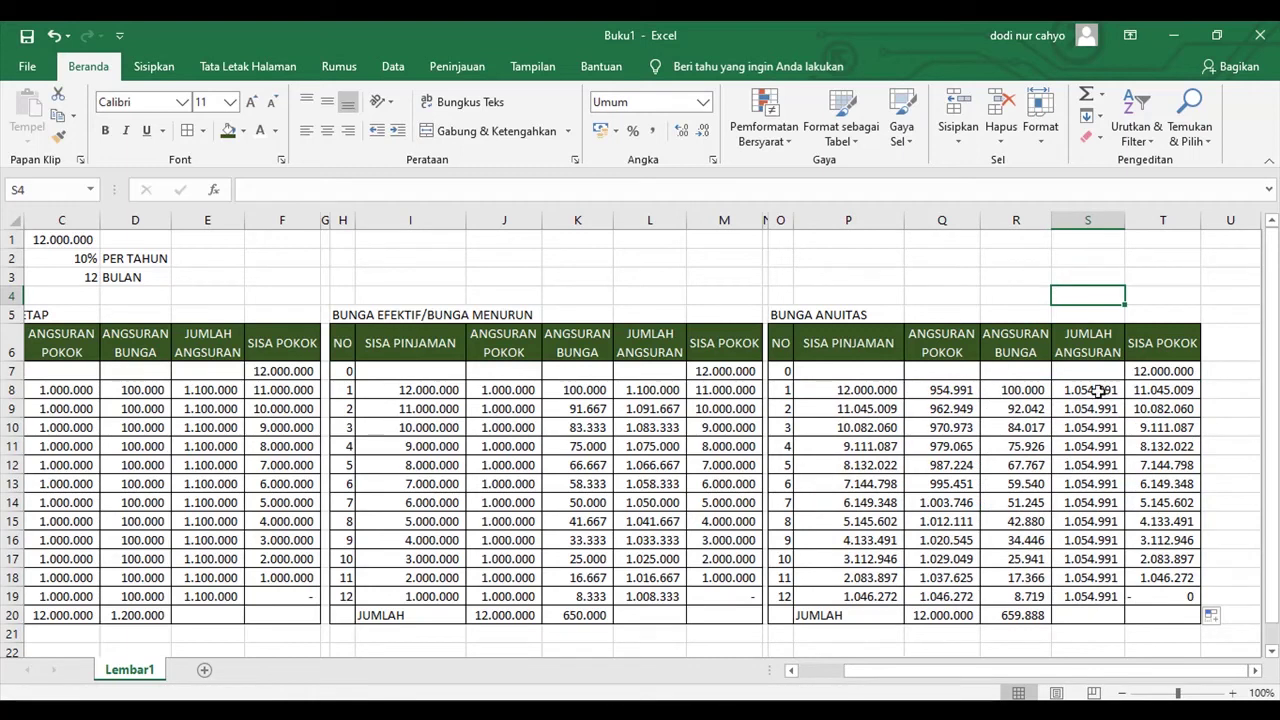
pyautogui.moveTo(1098, 390); pyautogui.dragTo(1087, 596)
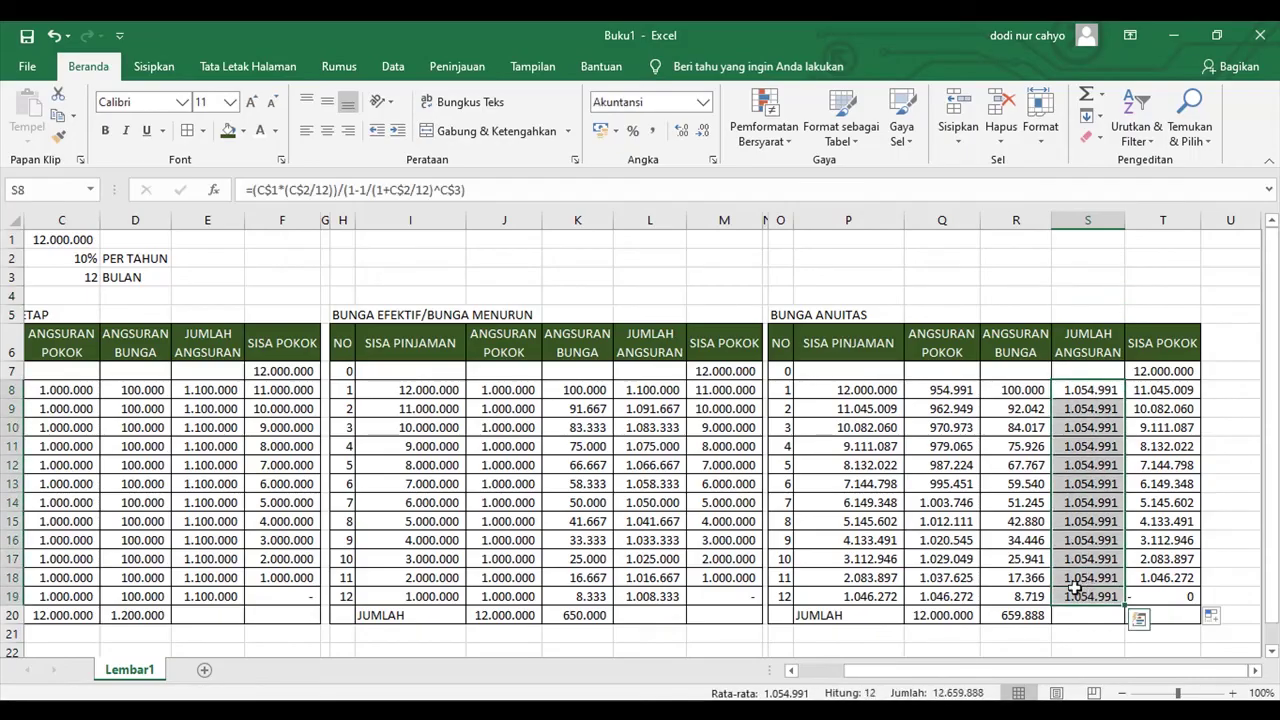
pyautogui.click(951, 390)
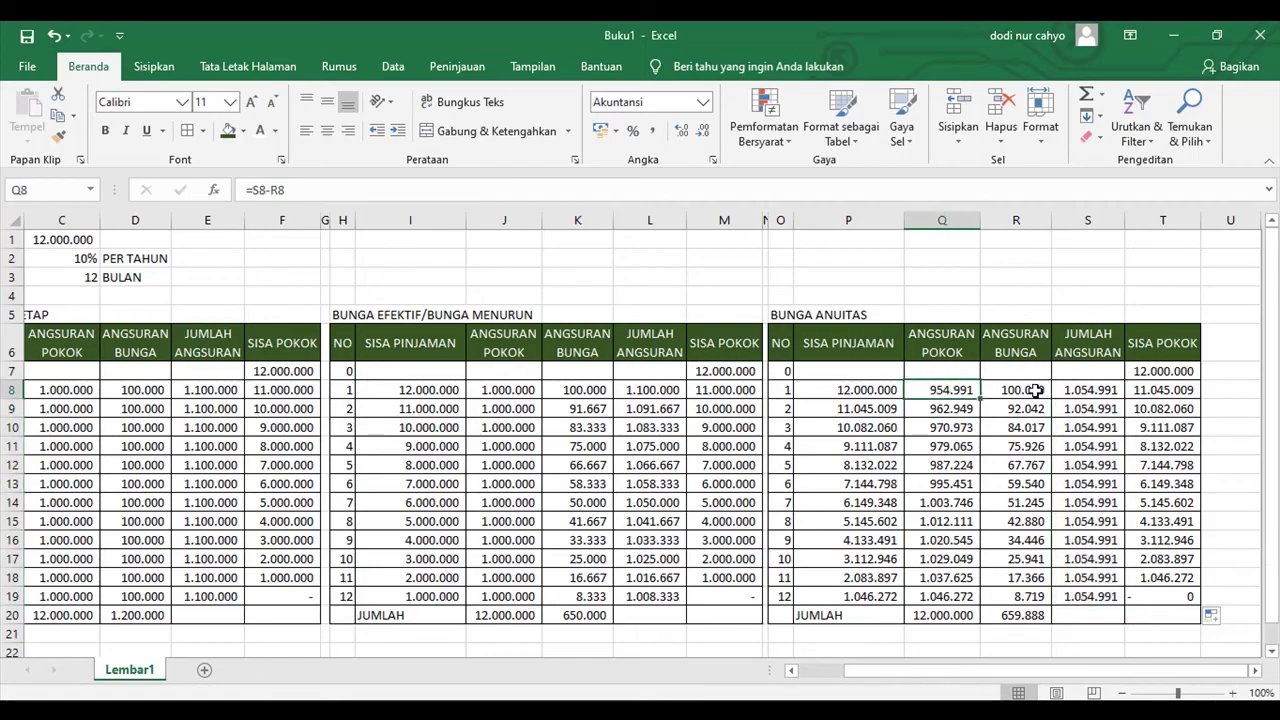
# Step: Compare the monthly ANGSURAN POKOK and ANGSURAN BUNGA columns across the annuity, effective and flat tables
pyautogui.press('Right')
pyautogui.moveTo(958, 392); pyautogui.dragTo(962, 592)
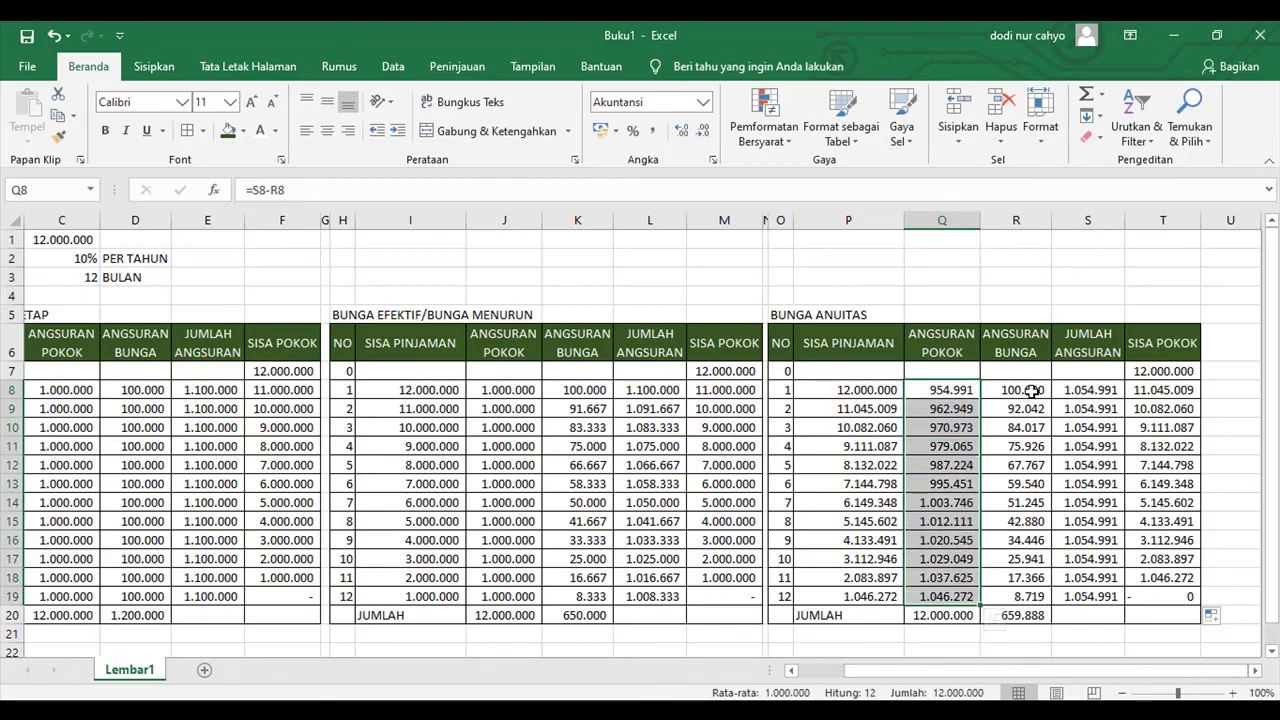
pyautogui.moveTo(1022, 390); pyautogui.dragTo(1020, 594)
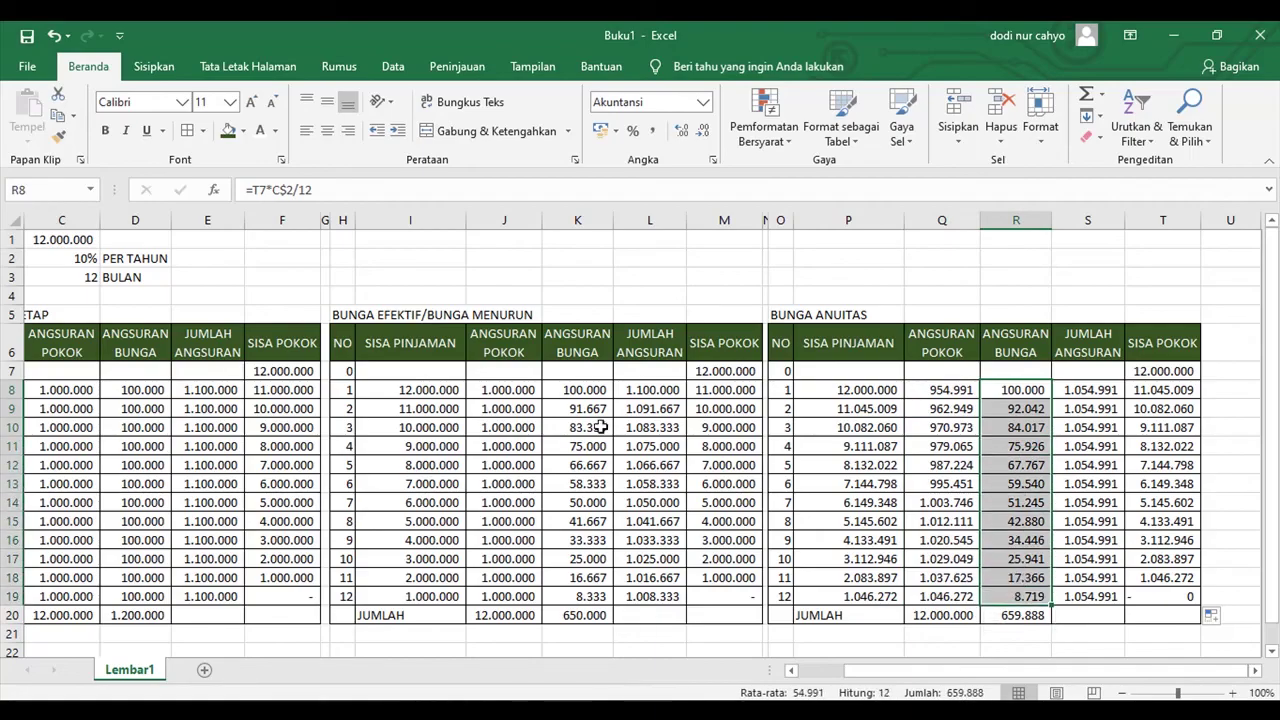
pyautogui.moveTo(508, 396); pyautogui.dragTo(512, 596)
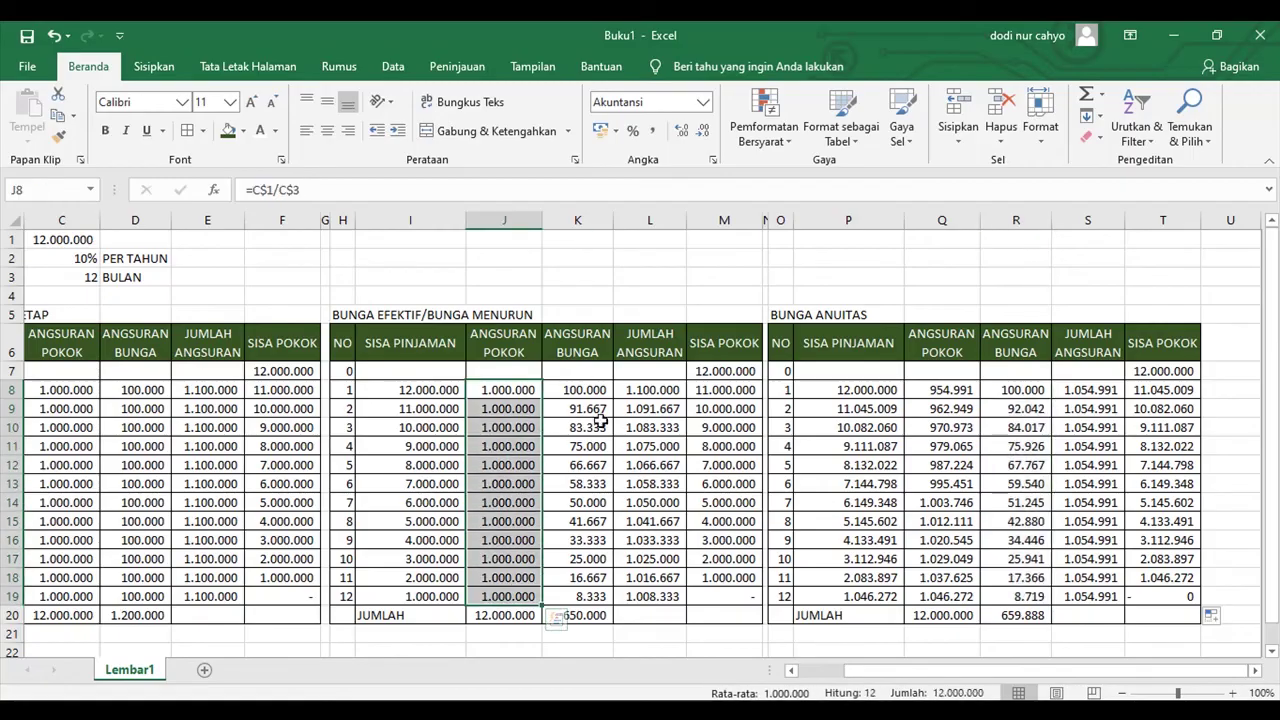
pyautogui.moveTo(585, 390); pyautogui.dragTo(566, 594)
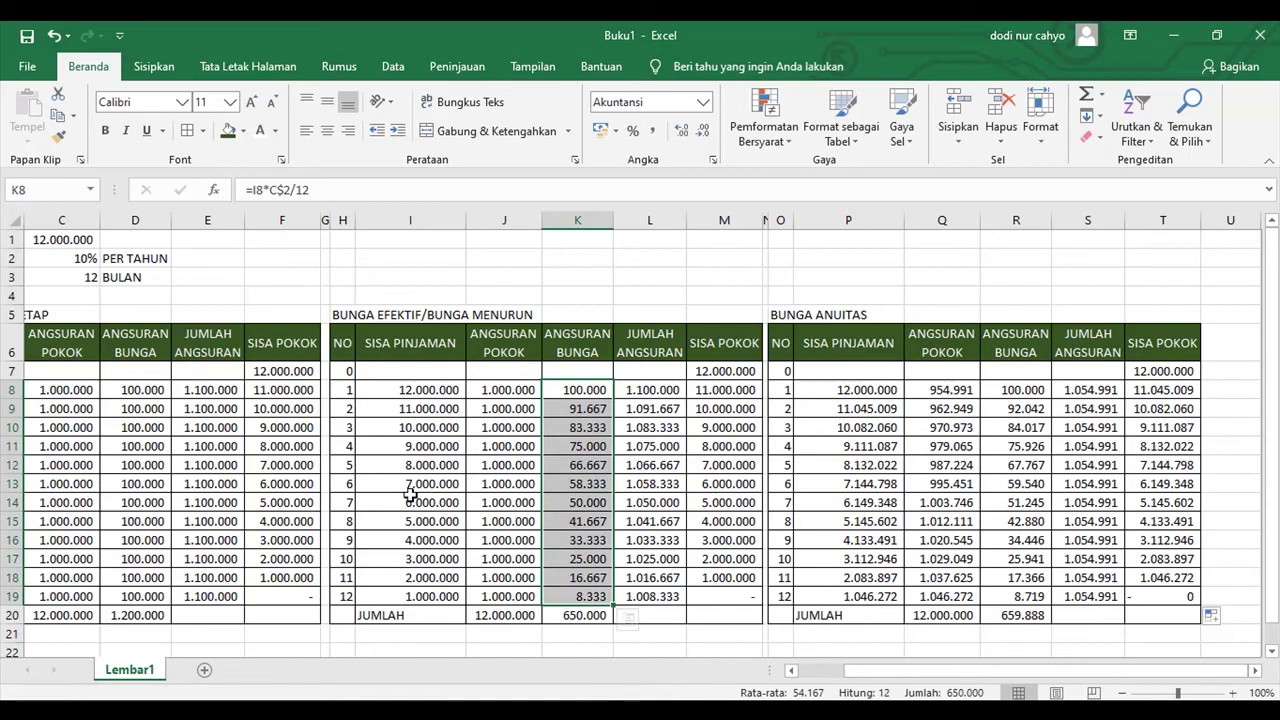
pyautogui.moveTo(897, 676); pyautogui.dragTo(852, 676)
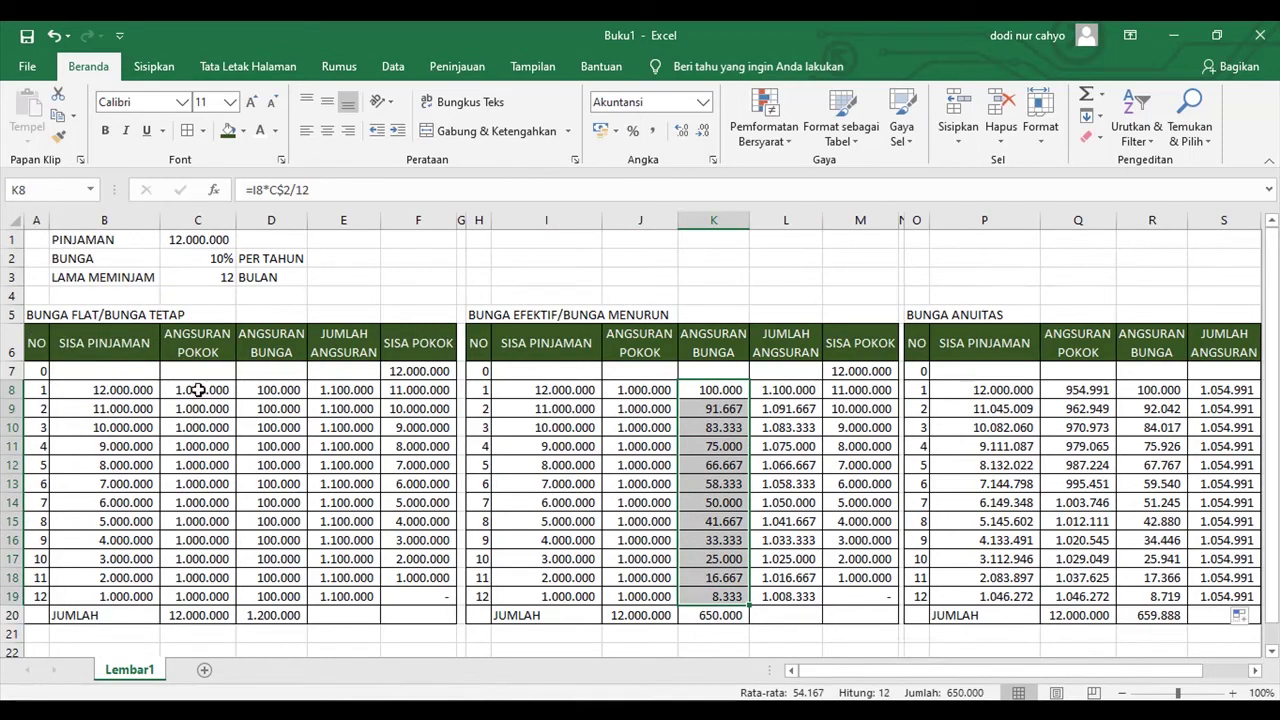
pyautogui.moveTo(198, 390); pyautogui.dragTo(187, 568)
pyautogui.moveTo(283, 392); pyautogui.dragTo(280, 598)
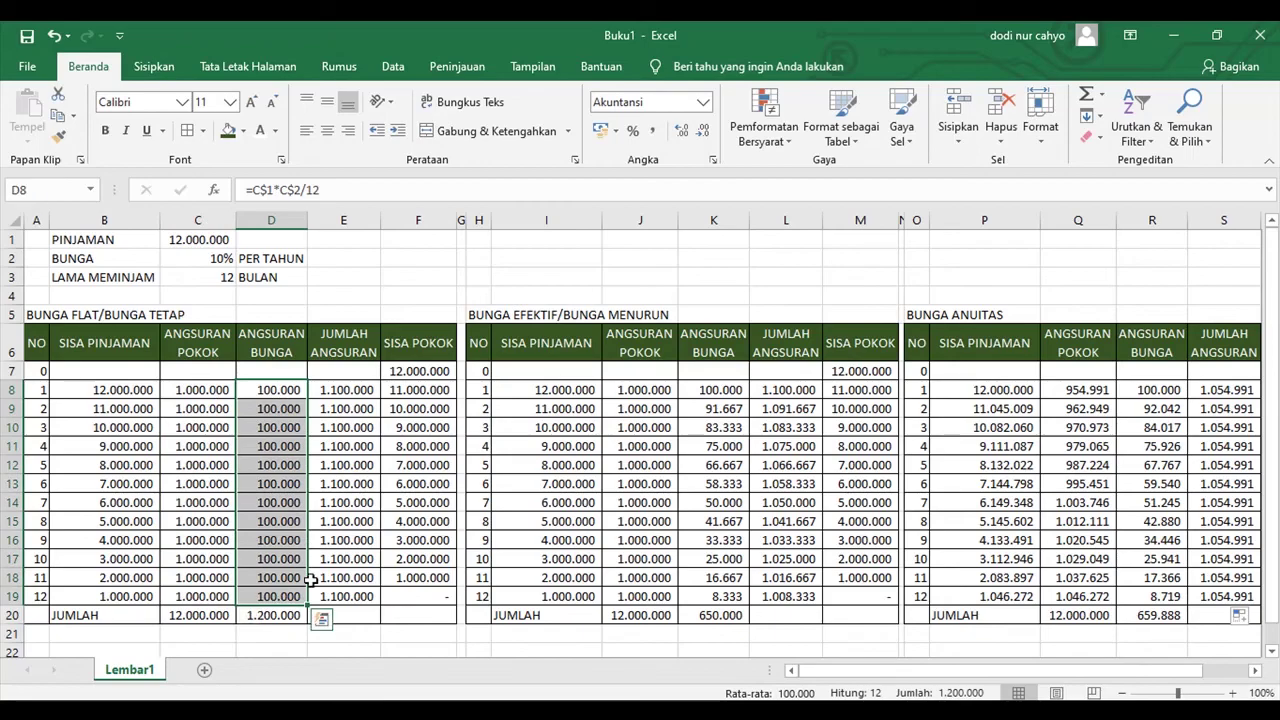
# Step: Add the flat table's total principal and total interest in C21 with =C20+D20
pyautogui.scroll(-1, 180, 580)
pyautogui.click(183, 581)
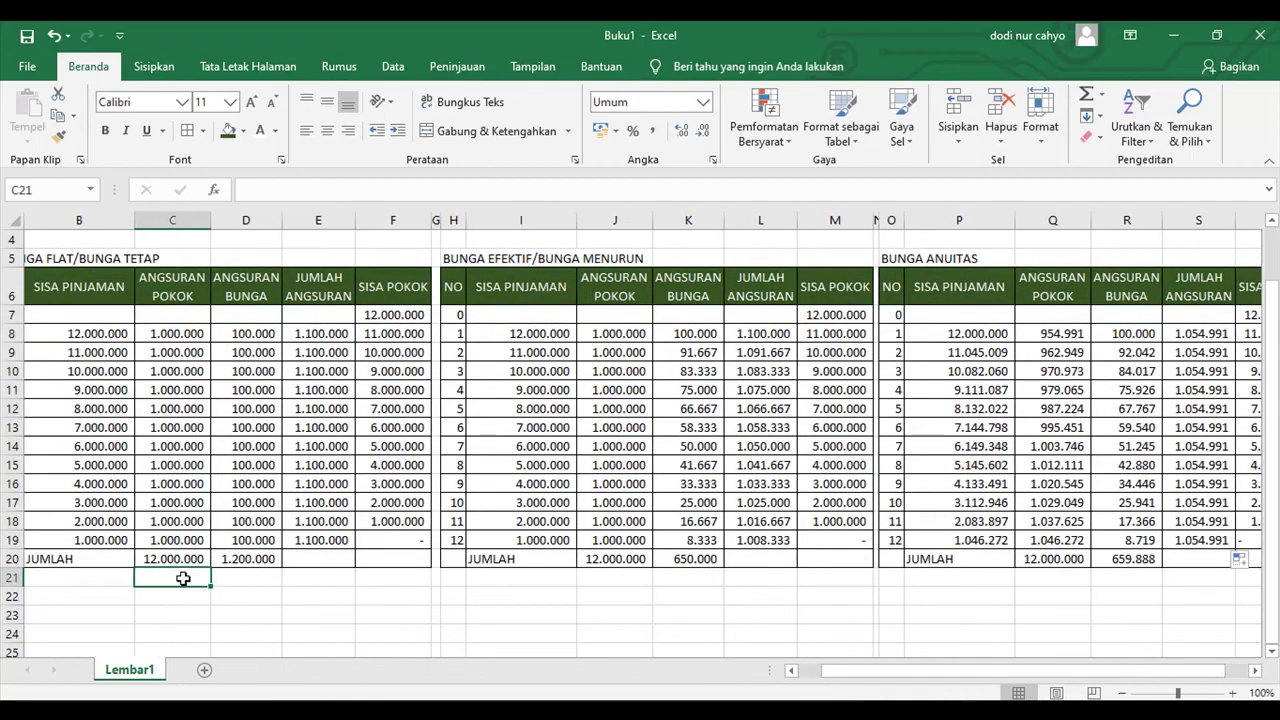
pyautogui.write('=')
pyautogui.click(188, 559)
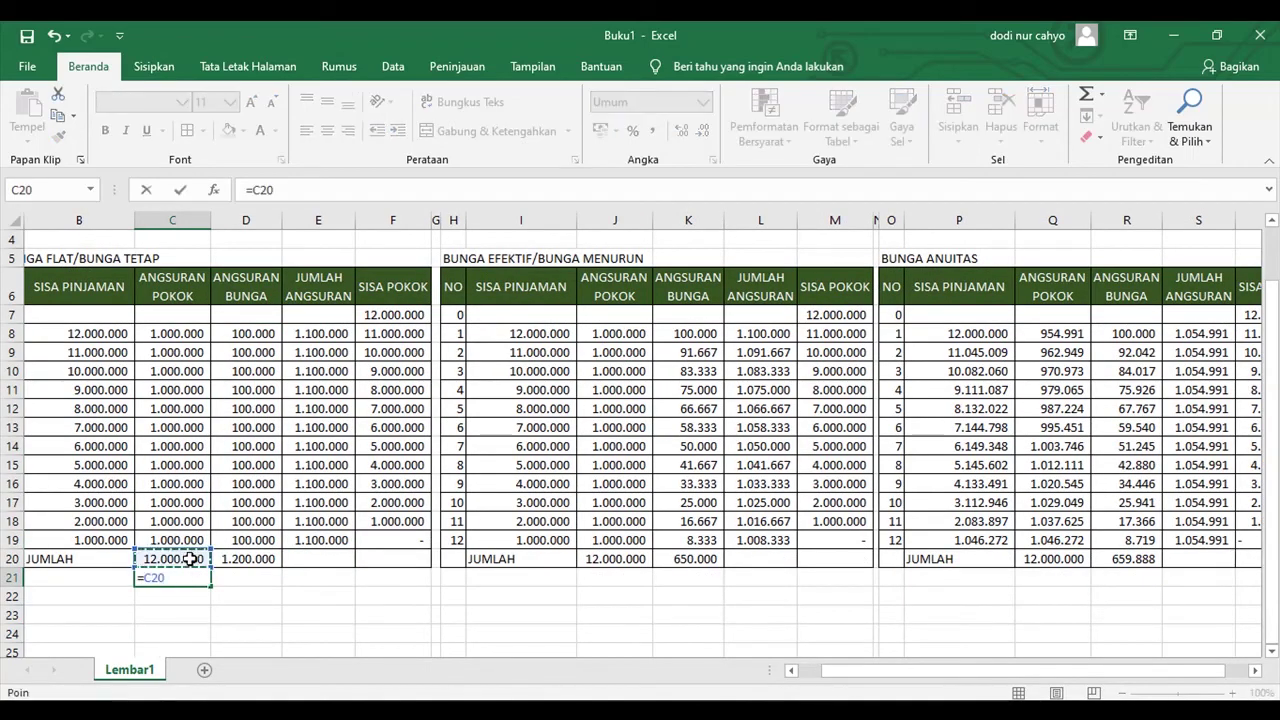
pyautogui.write('+')
pyautogui.click(254, 562)
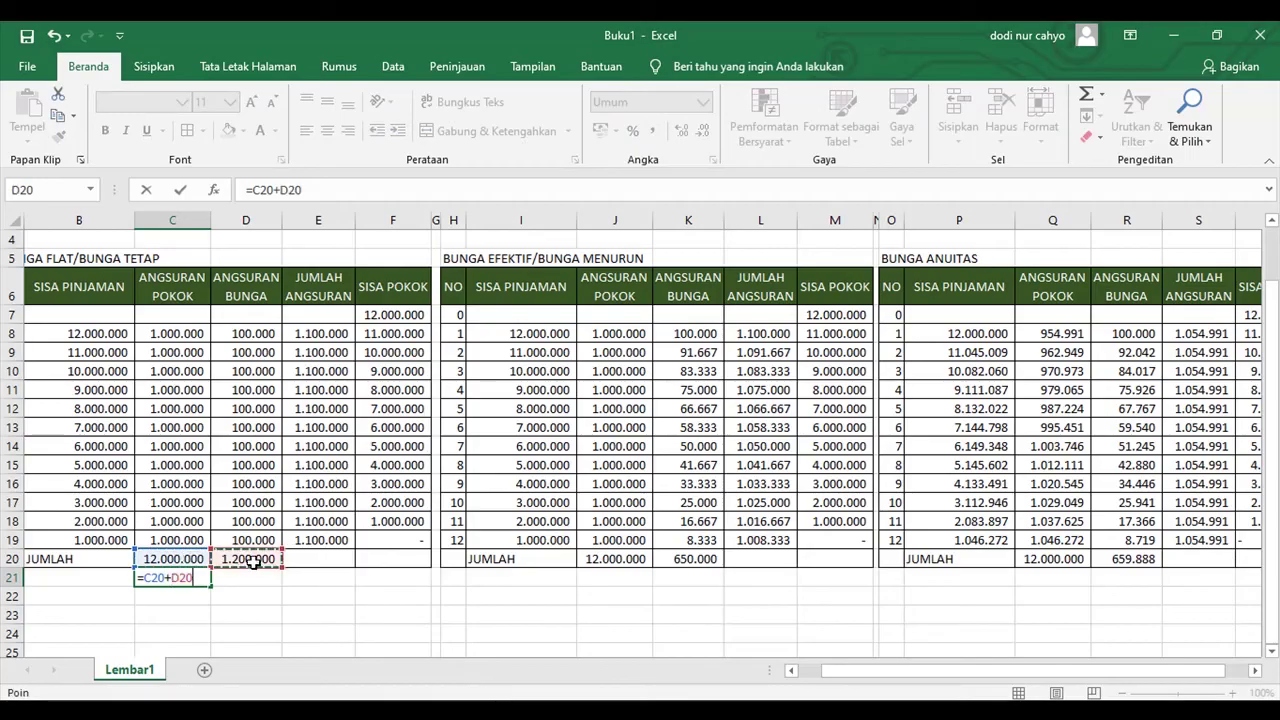
pyautogui.press('Tab')
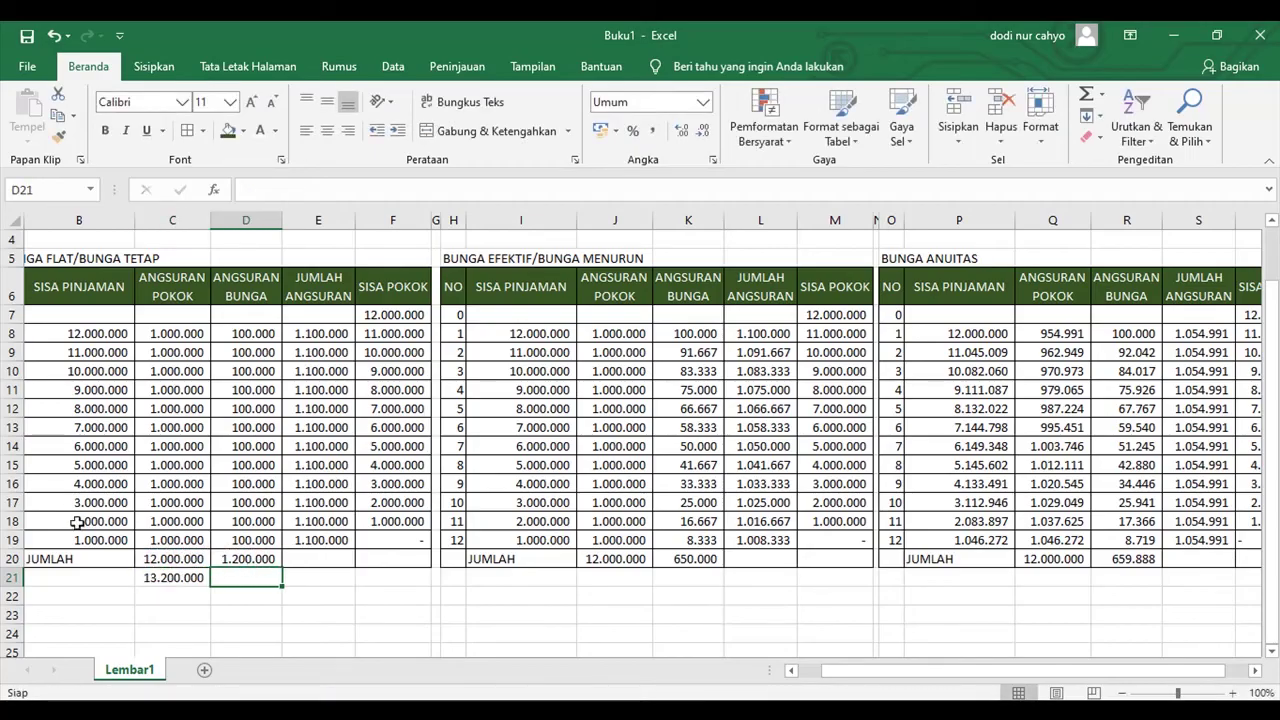
# Step: Add the effective table's total principal and total interest in J21 with =J20+K20
pyautogui.click(592, 578)
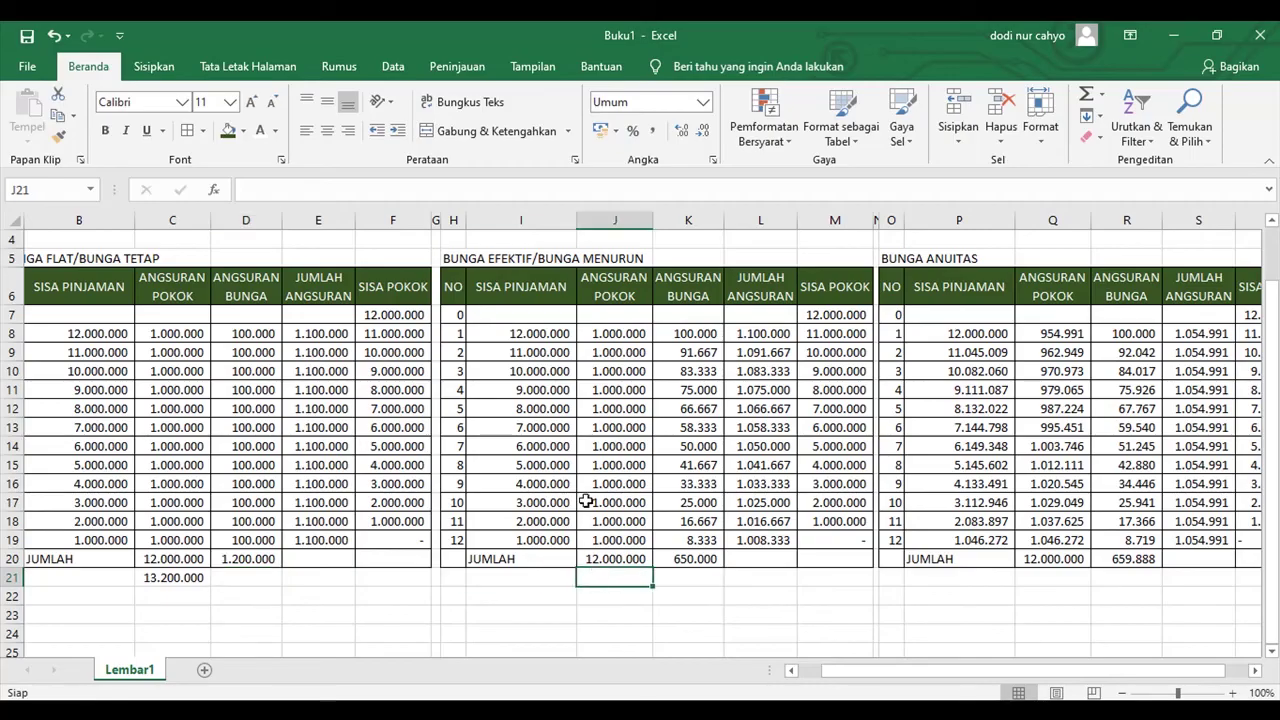
pyautogui.write('=')
pyautogui.click(618, 559)
pyautogui.write('+')
pyautogui.click(694, 558)
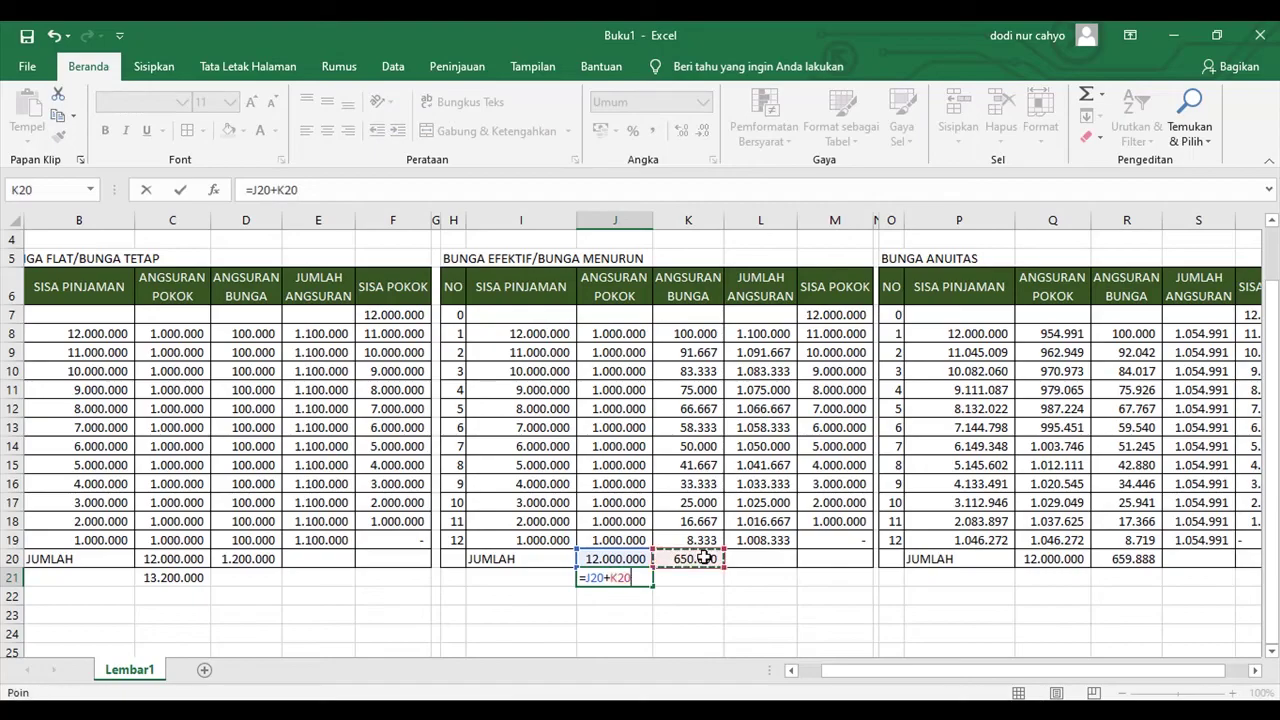
pyautogui.press('Return')
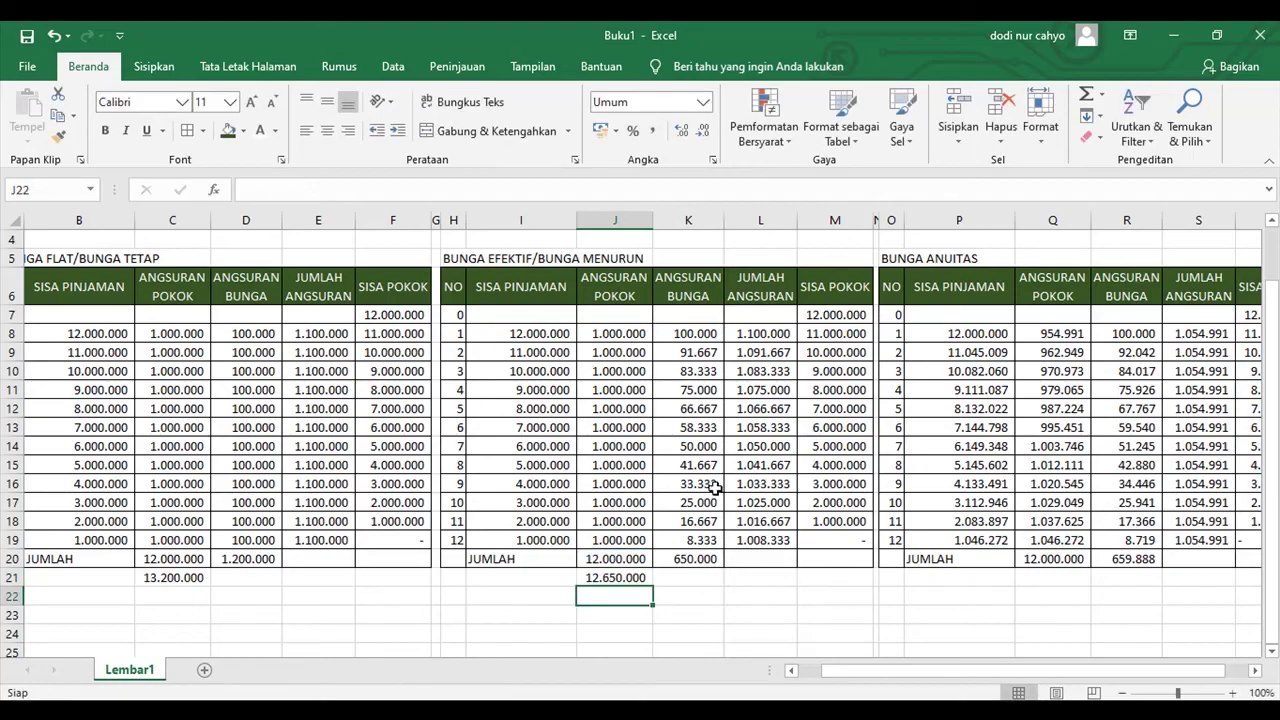
# Step: Add the annuity table's total principal and total interest in Q21 with =Q20+R20
pyautogui.click(1063, 577)
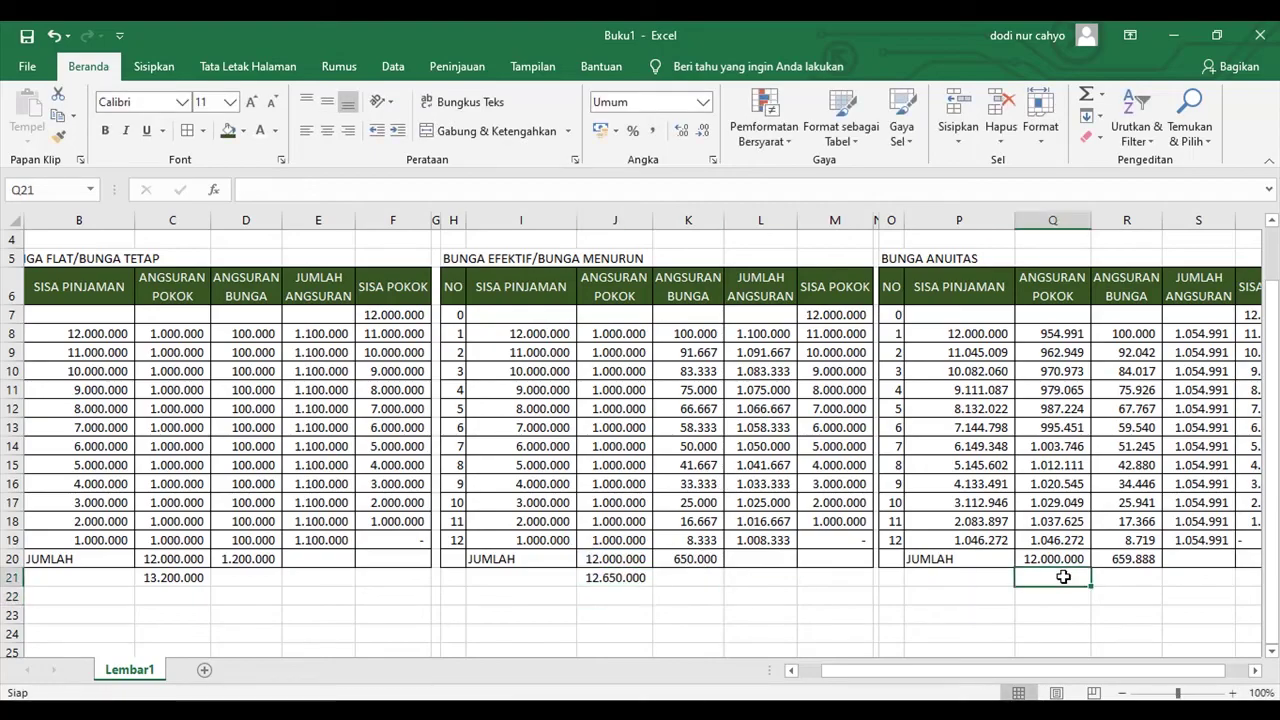
pyautogui.write('=')
pyautogui.click(1057, 559)
pyautogui.write('+')
pyautogui.click(1128, 559)
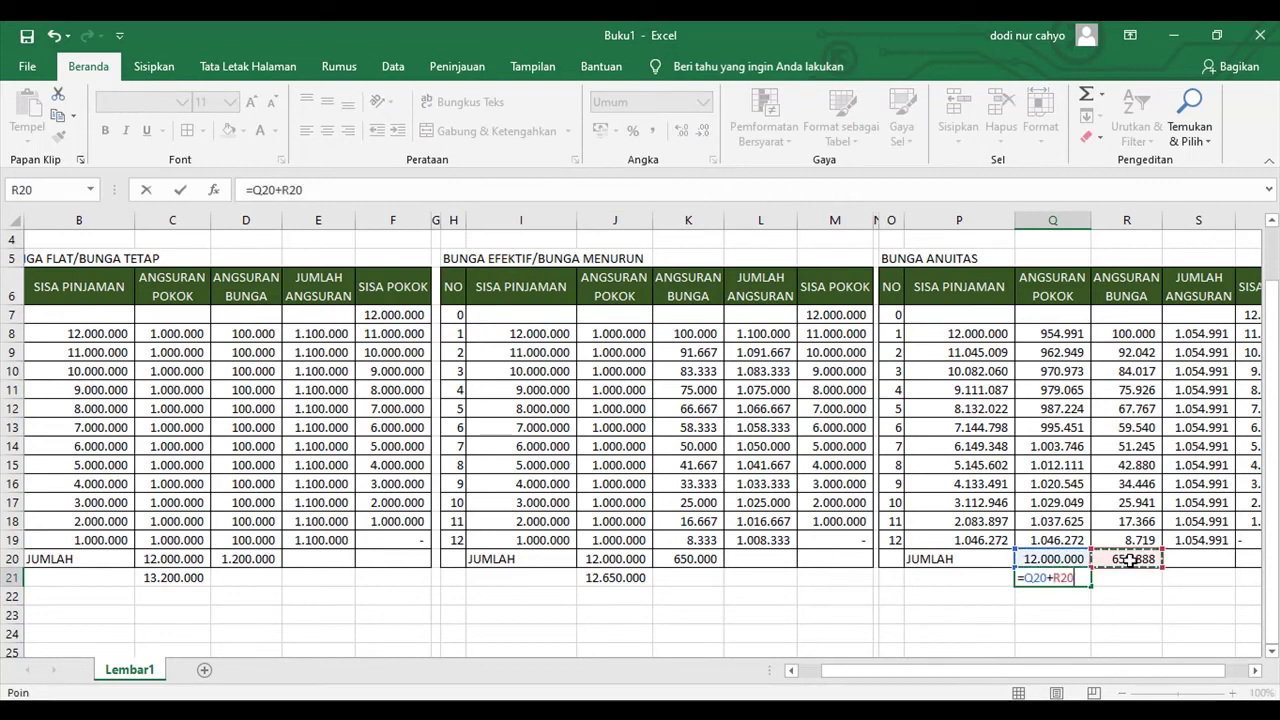
pyautogui.press('Return')
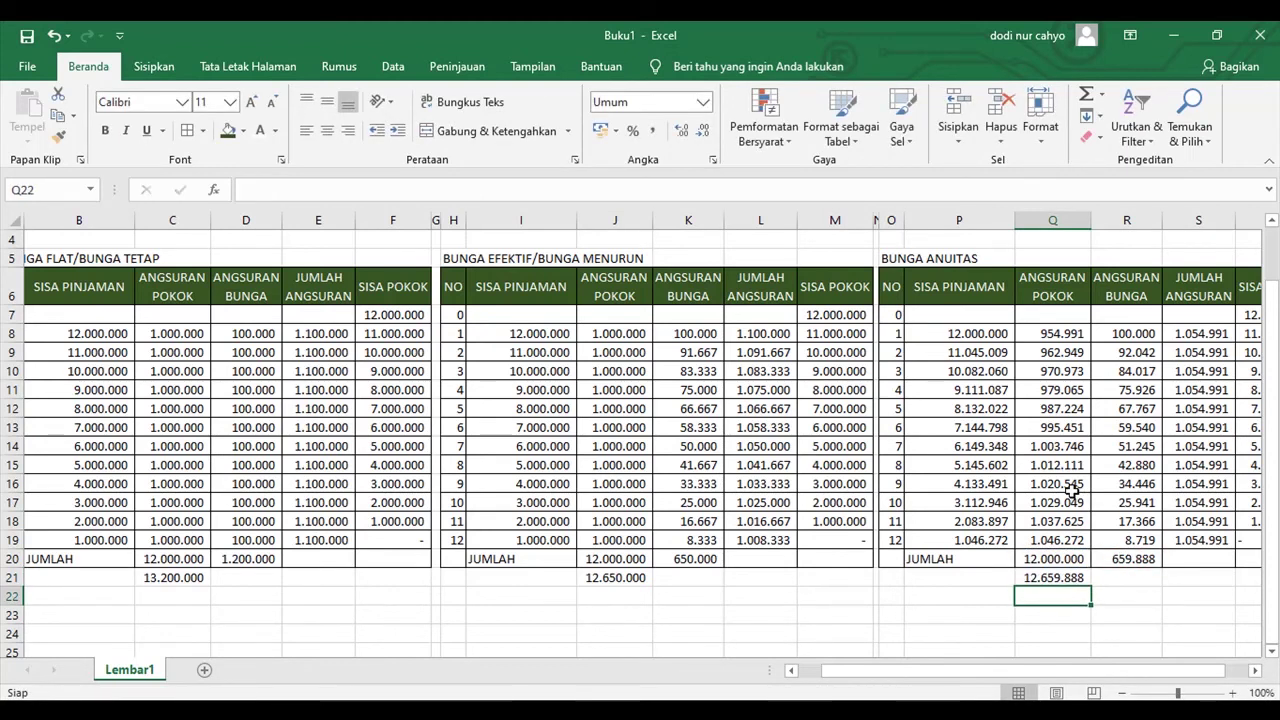
# Step: Set the PINJAMAN loan amount in C1 to 200.000.000
pyautogui.scroll(1, 1068, 488)
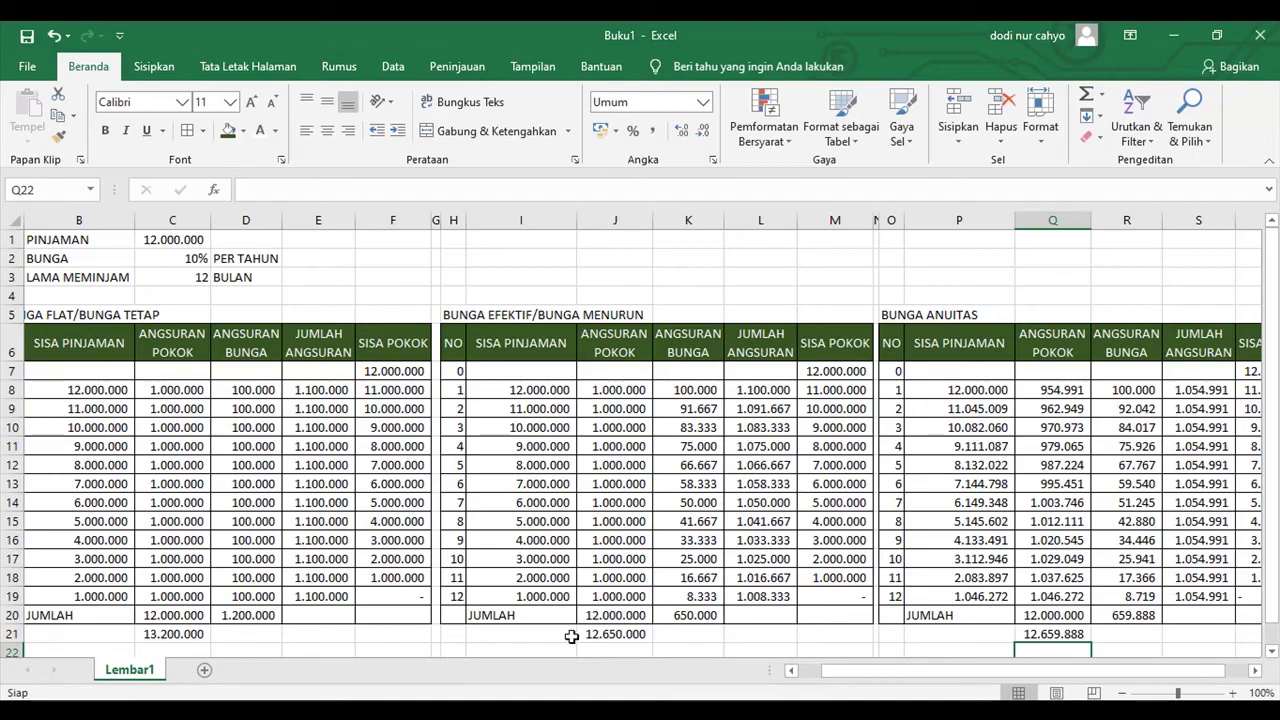
pyautogui.hscroll(-1, 500, 480)
pyautogui.click(530, 409)
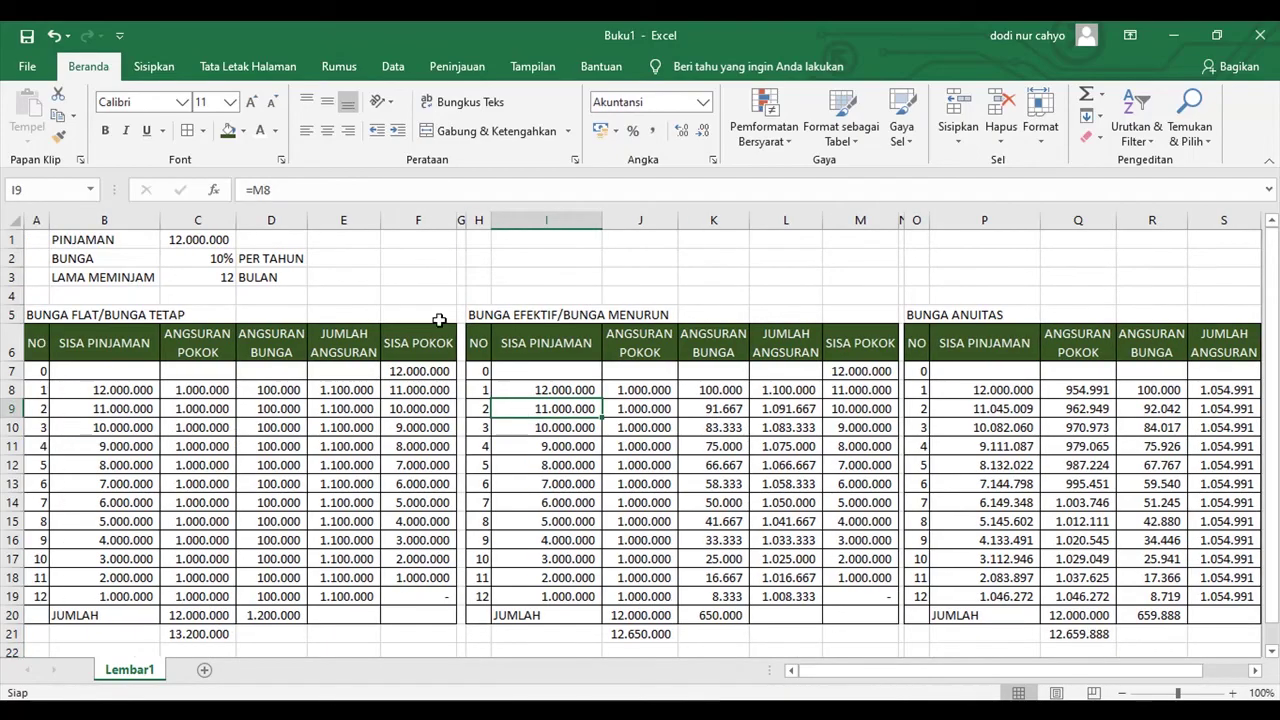
pyautogui.click(219, 240)
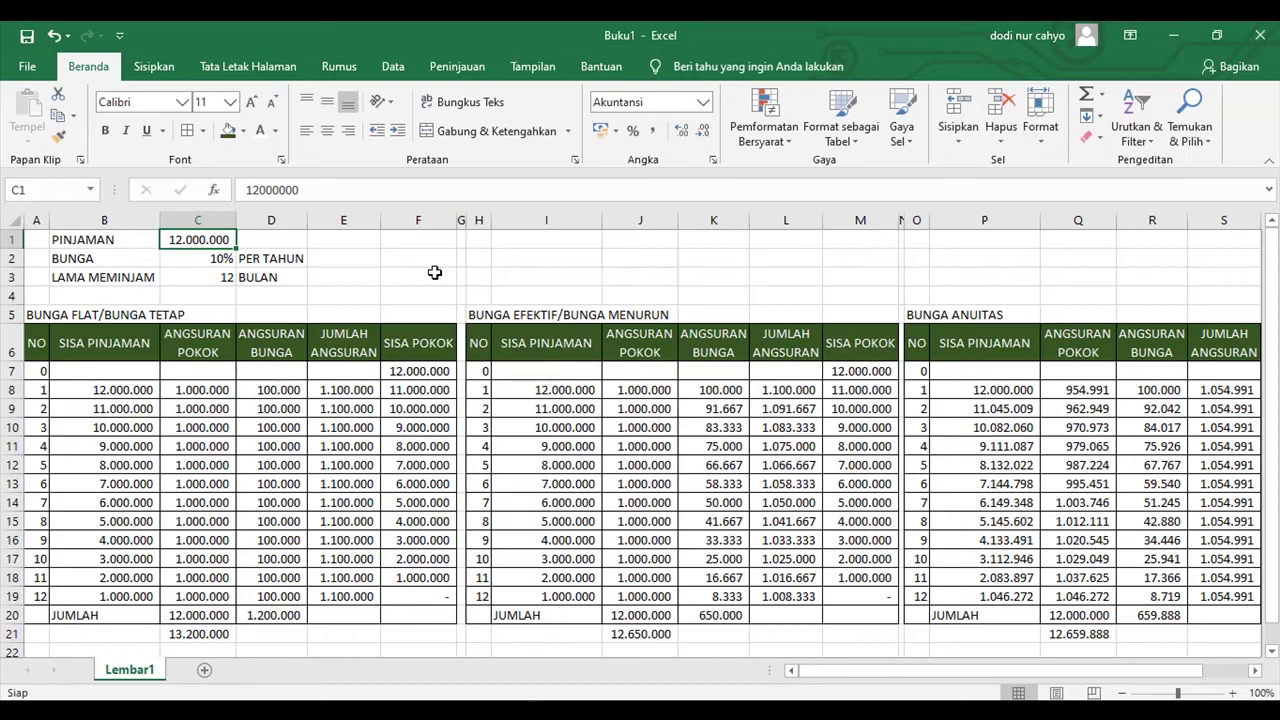
pyautogui.write('200')
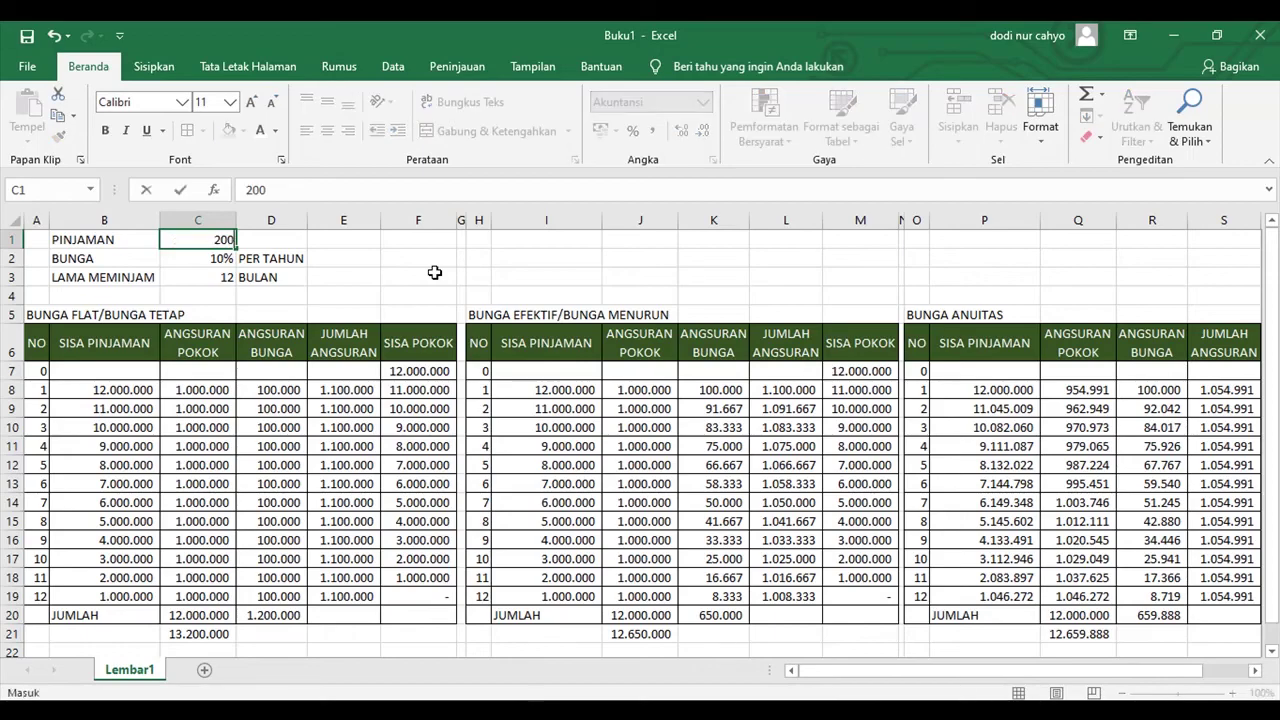
pyautogui.write('.000.000')
pyautogui.press('Return')
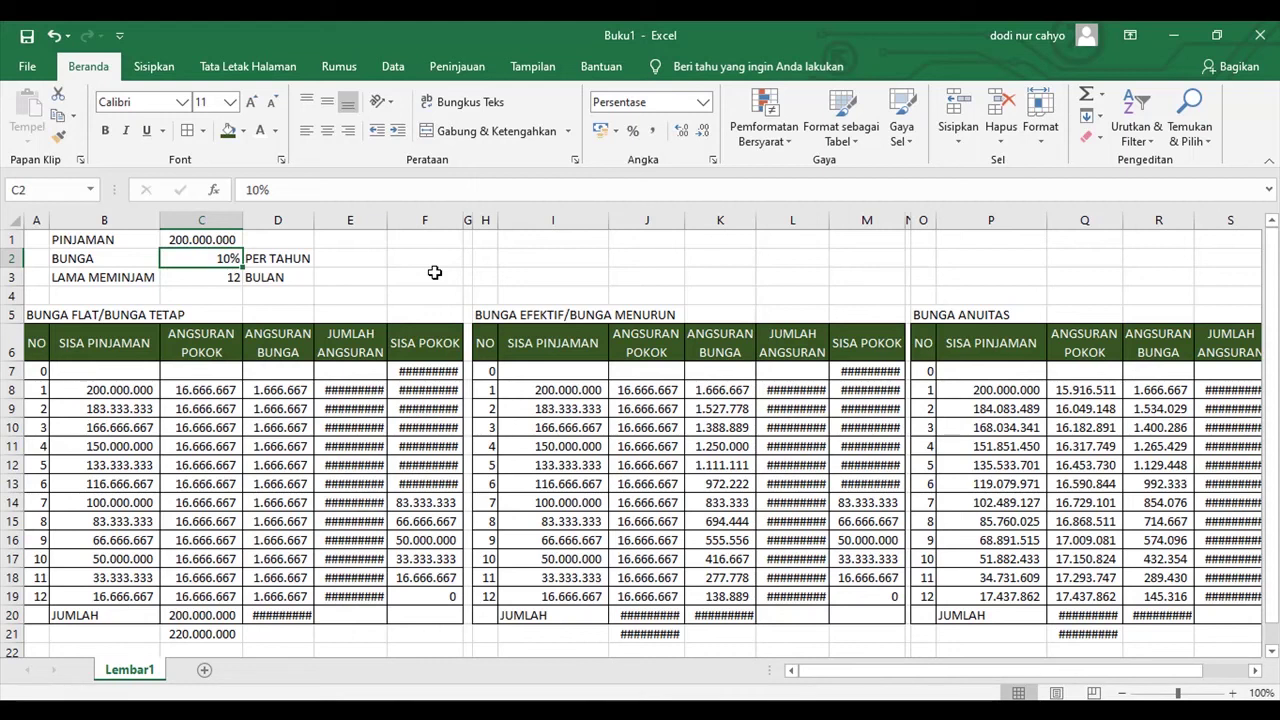
# Step: Set the LAMA MEMINJAM loan term in C3 to 120 months
pyautogui.press('Return')
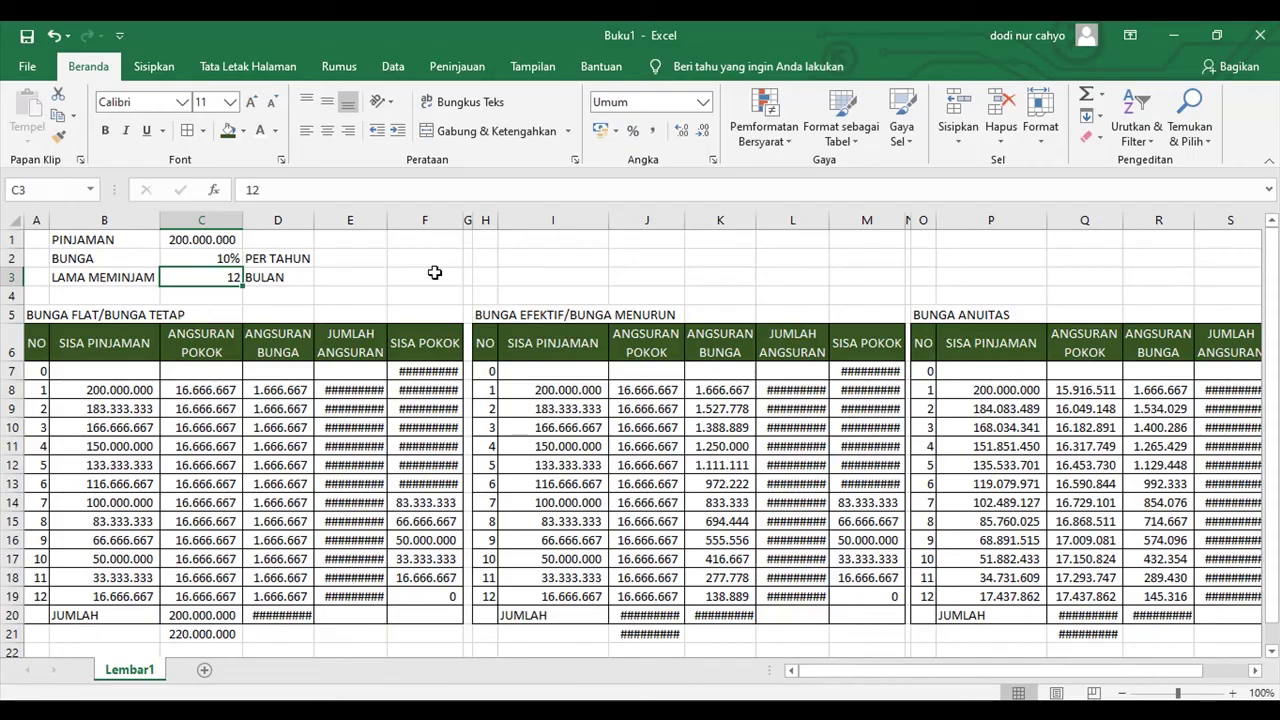
pyautogui.write('12')
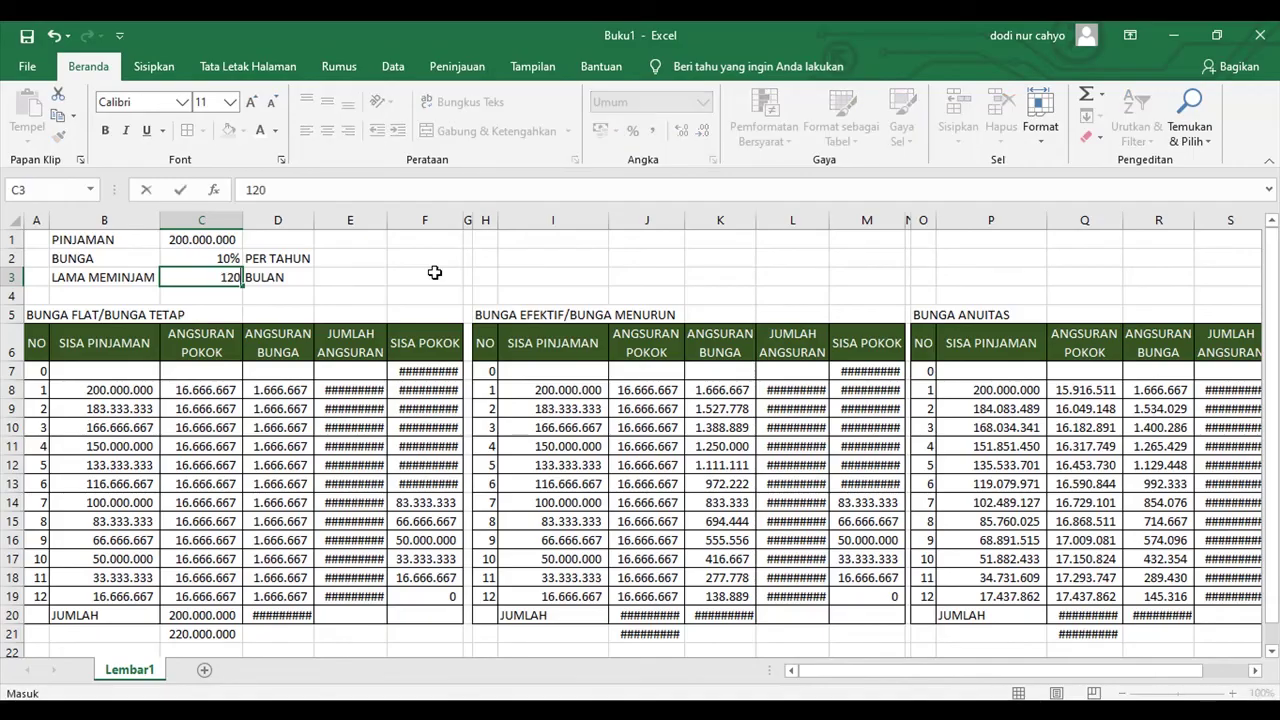
pyautogui.press('Return')
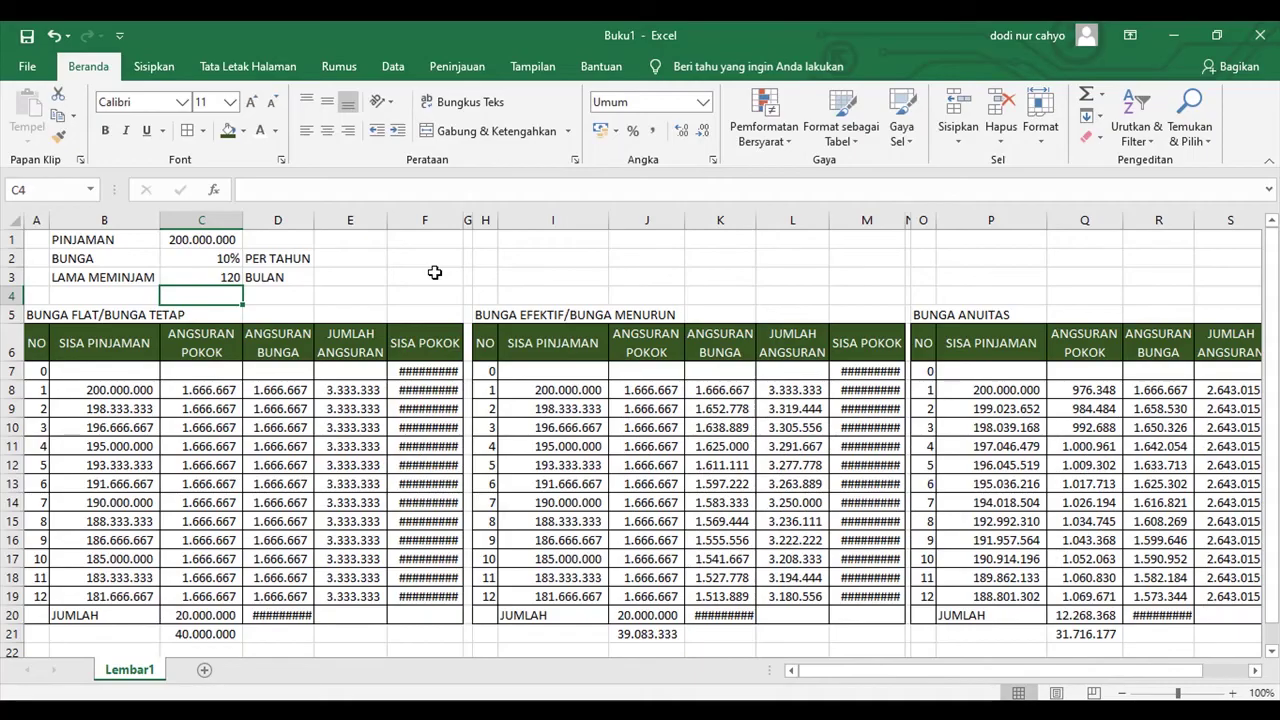
# Step: Delete rows 20 and 21 containing the totals below the three installment tables
pyautogui.scroll(-1, 121, 438)
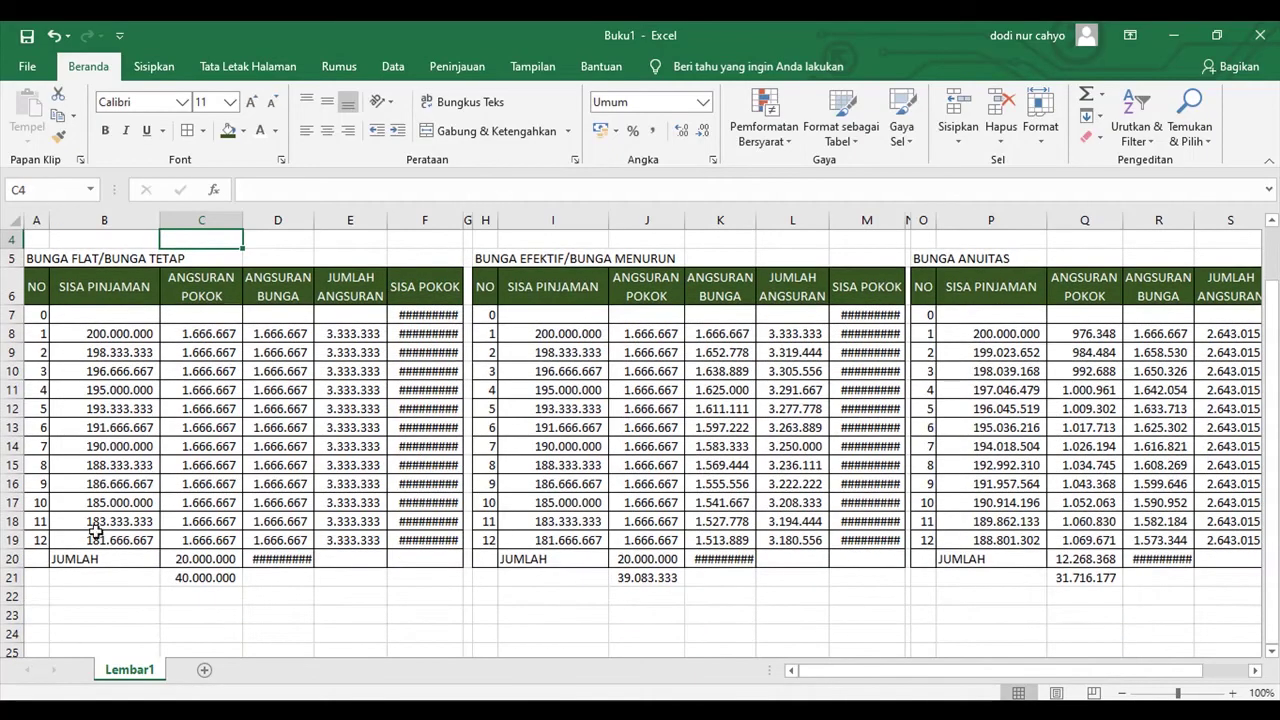
pyautogui.moveTo(12, 559); pyautogui.dragTo(12, 578)
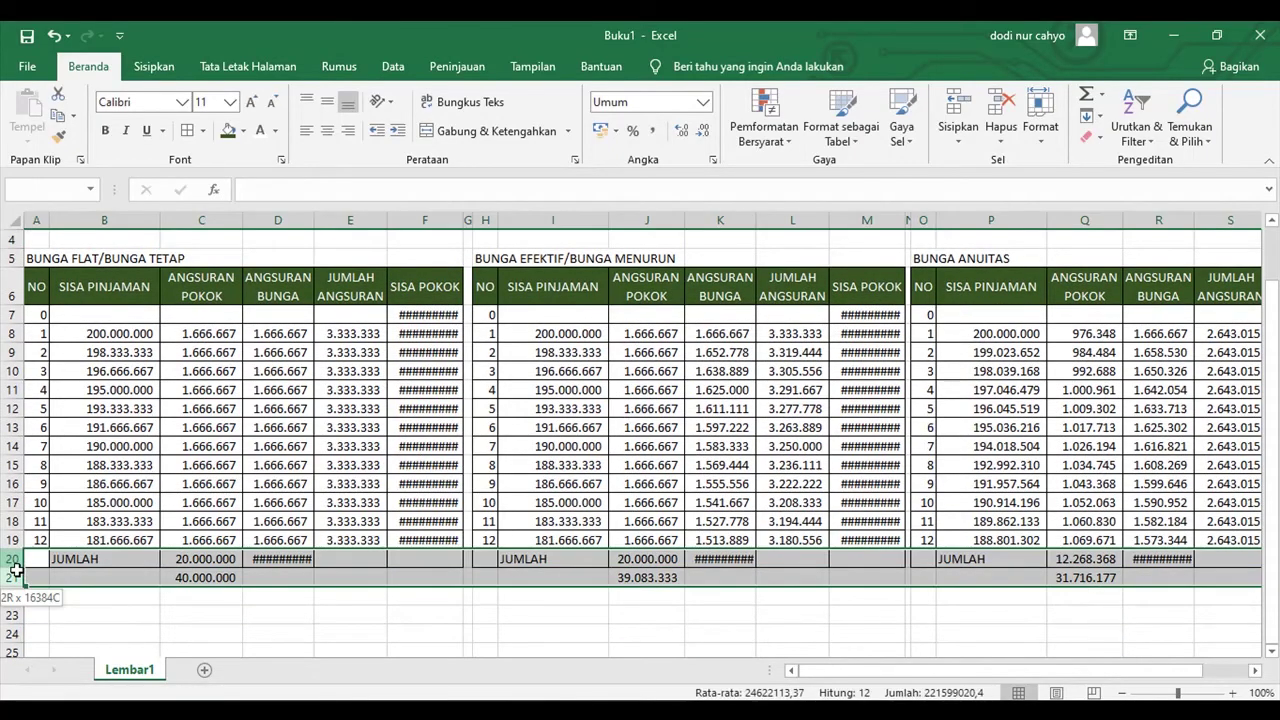
pyautogui.rightClick(98, 572)
pyautogui.click(148, 444)
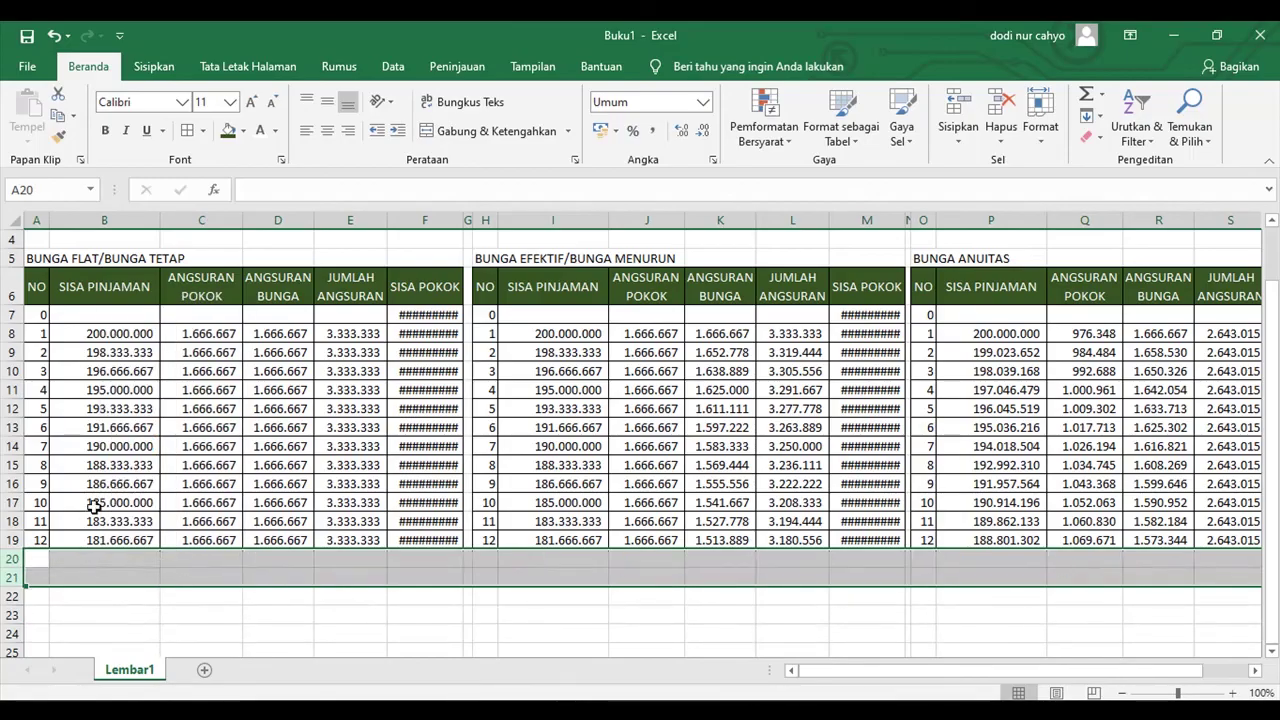
pyautogui.click(85, 508)
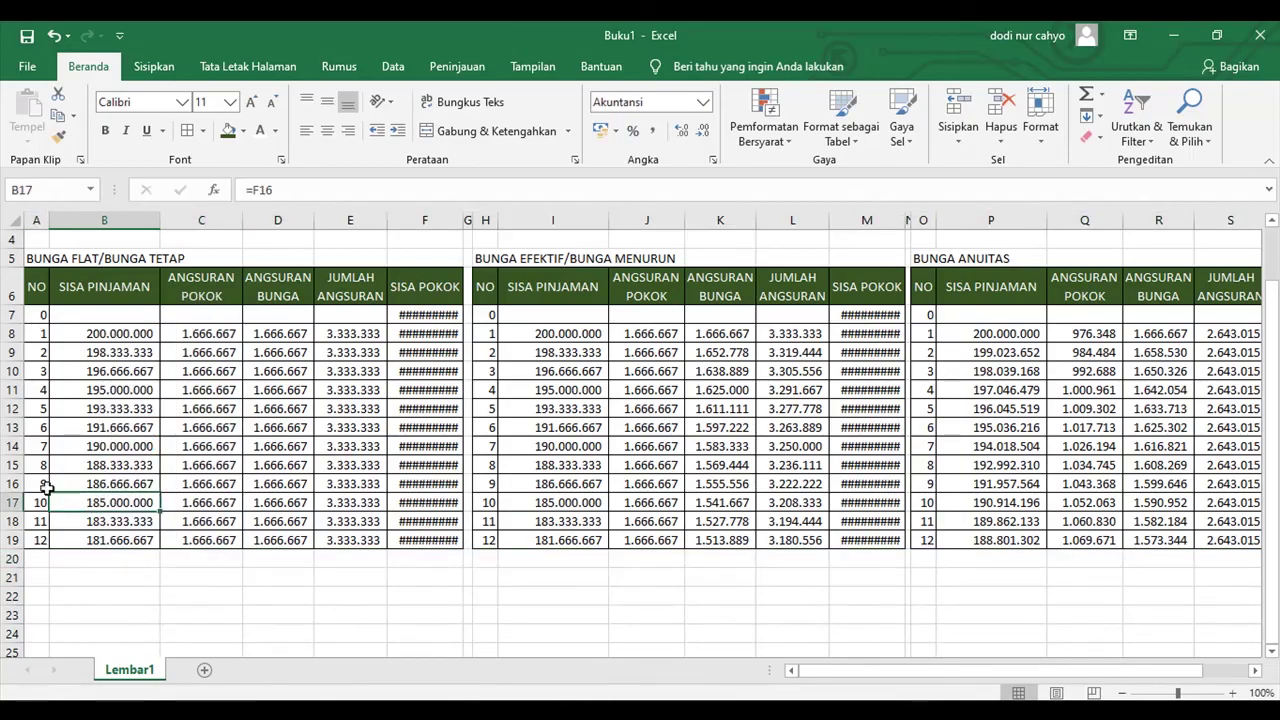
# Step: Extend the flat table's NO column from months 11 and 12 in A18:A19 down to month 120
pyautogui.scroll(1, 118, 390)
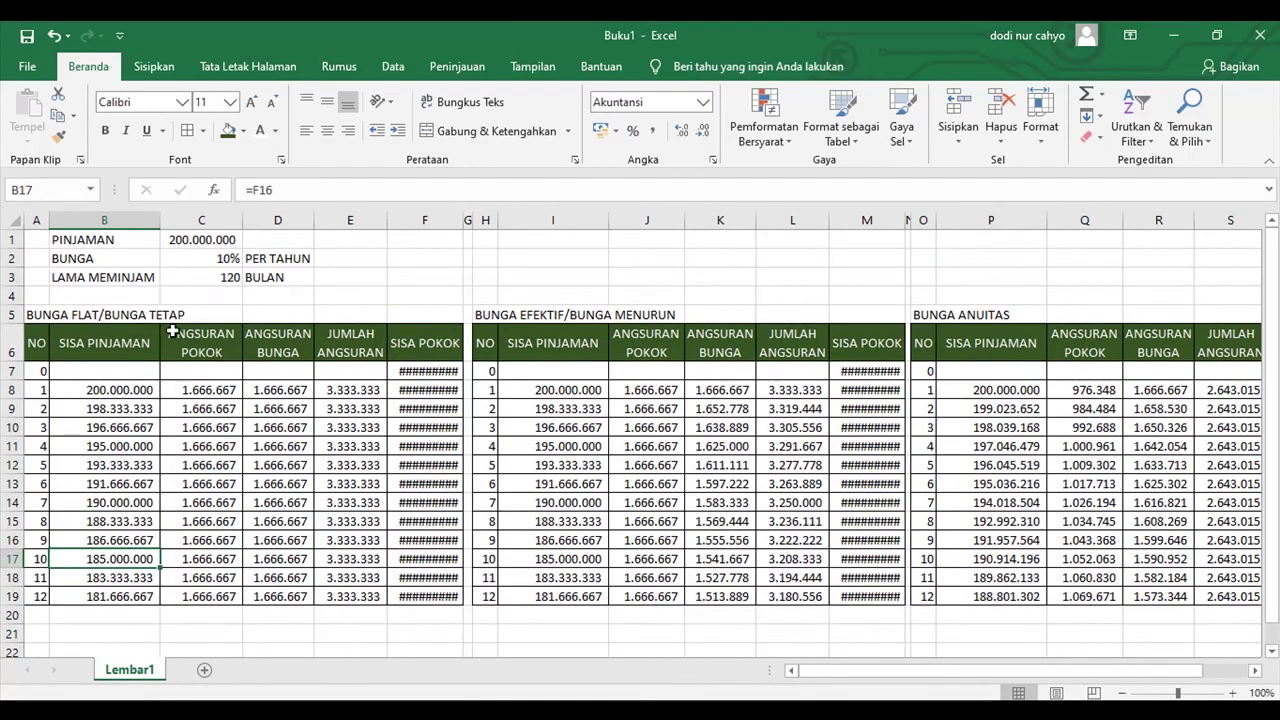
pyautogui.scroll(-1, 61, 521)
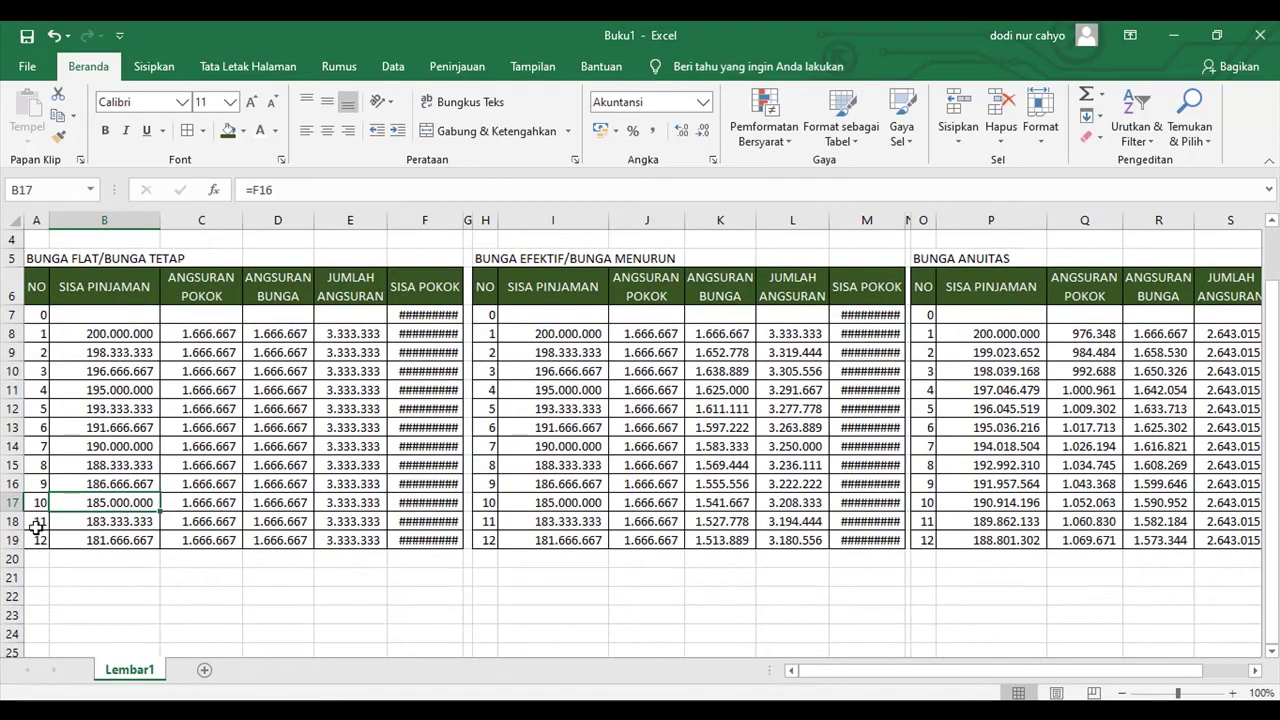
pyautogui.moveTo(38, 524); pyautogui.dragTo(52, 559)
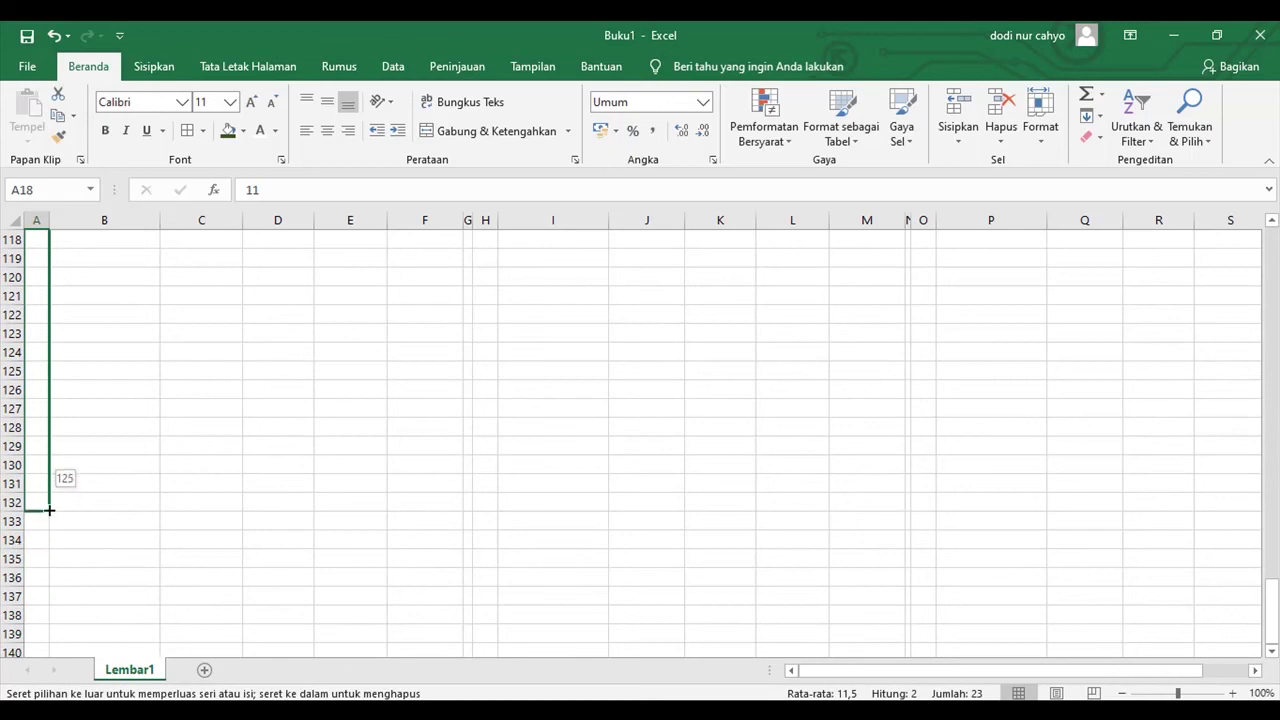
pyautogui.moveTo(52, 478); pyautogui.dragTo(53, 420)
pyautogui.scroll(18, 235, 390)
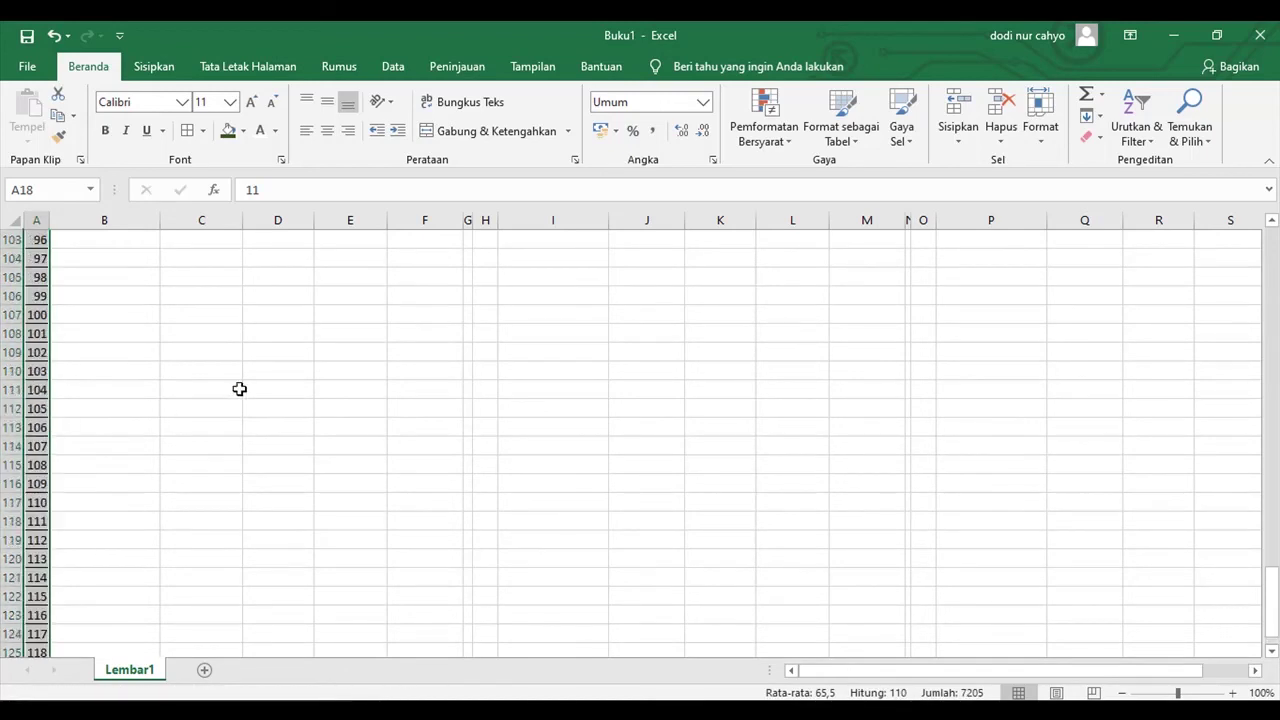
pyautogui.scroll(20, 229, 390)
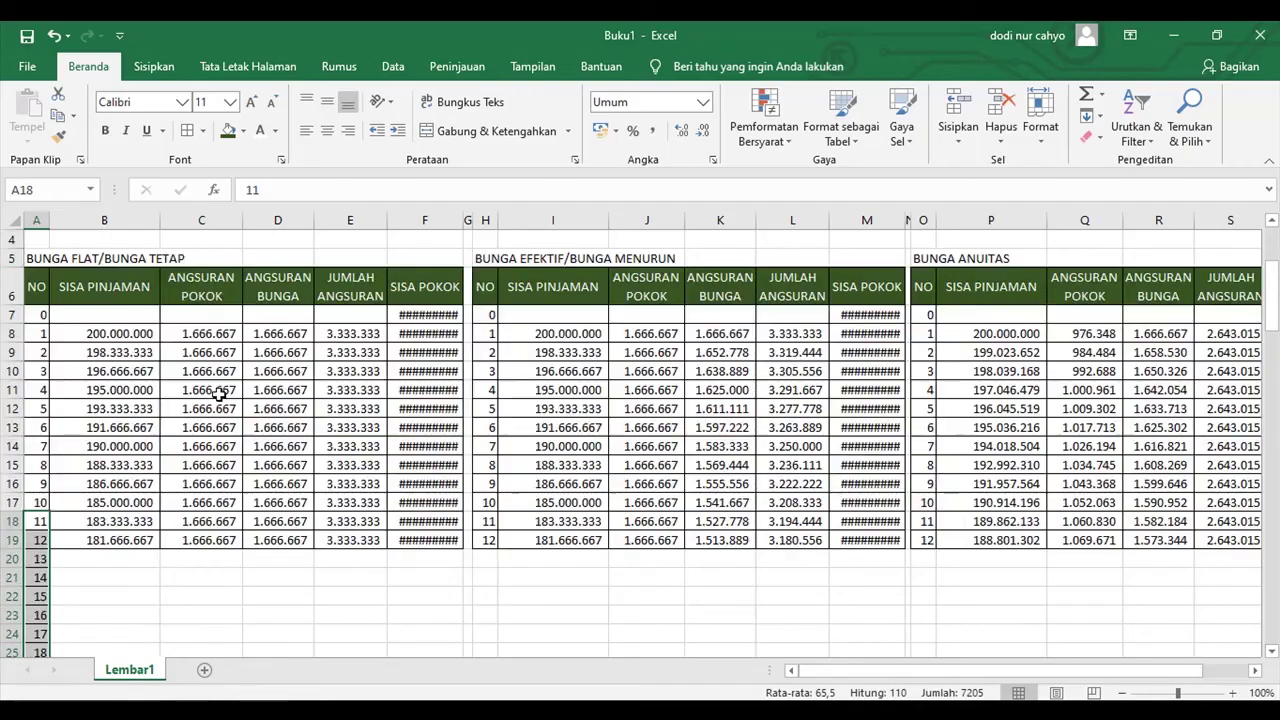
# Step: Copy the flat table's month numbers 11 to 120 into the NO columns of the effective and annuity tables, starting at H18 and O18
pyautogui.hotkey('ctrl', 'c')
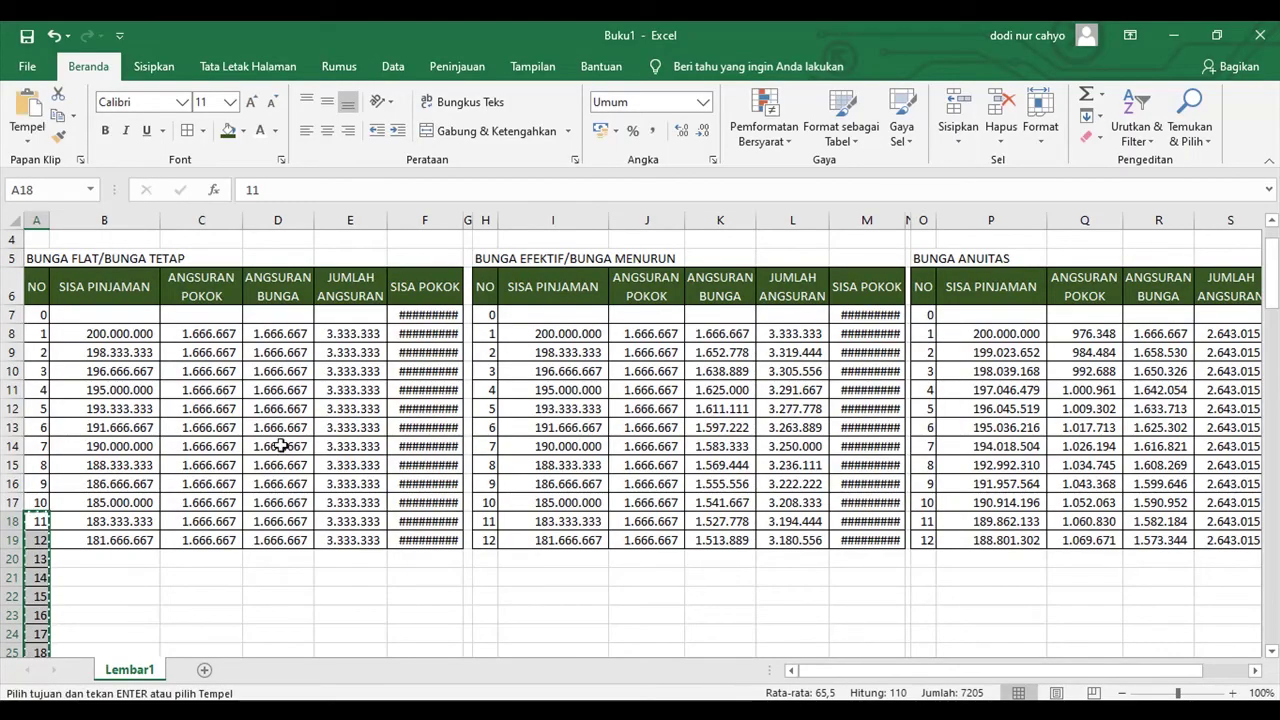
pyautogui.click(492, 521)
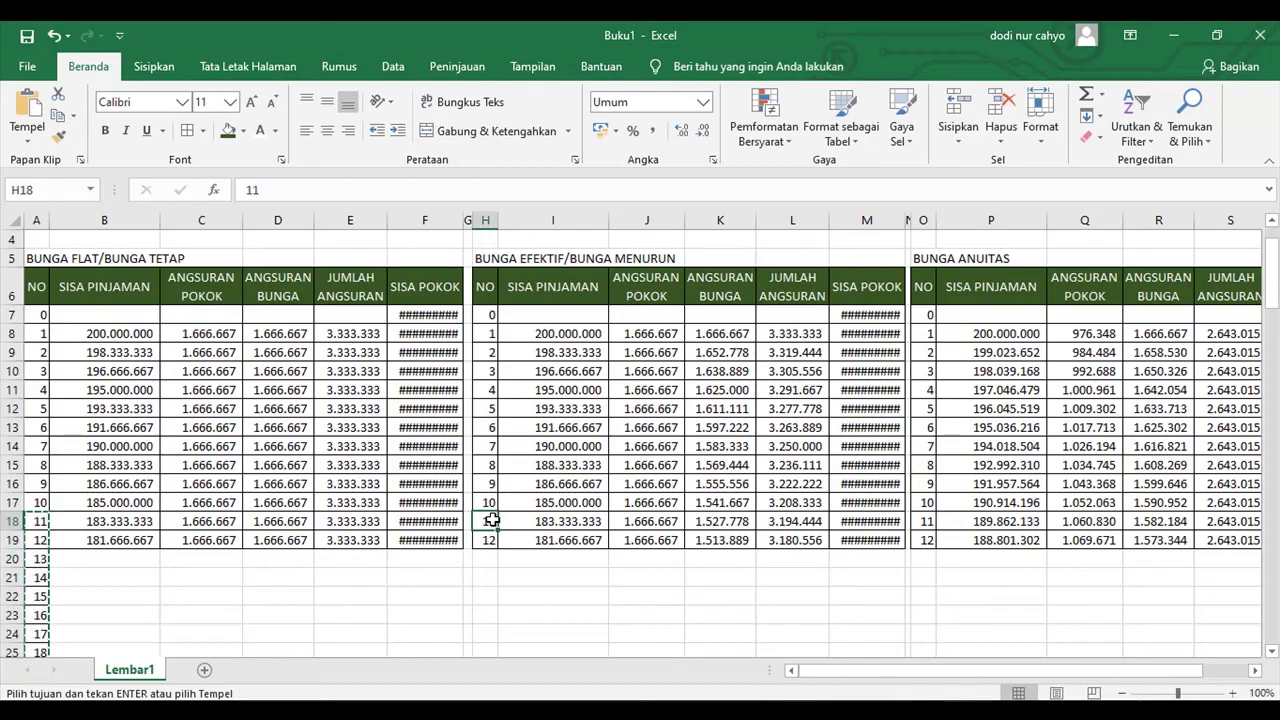
pyautogui.hotkey('ctrl', 'v')
pyautogui.click(920, 521)
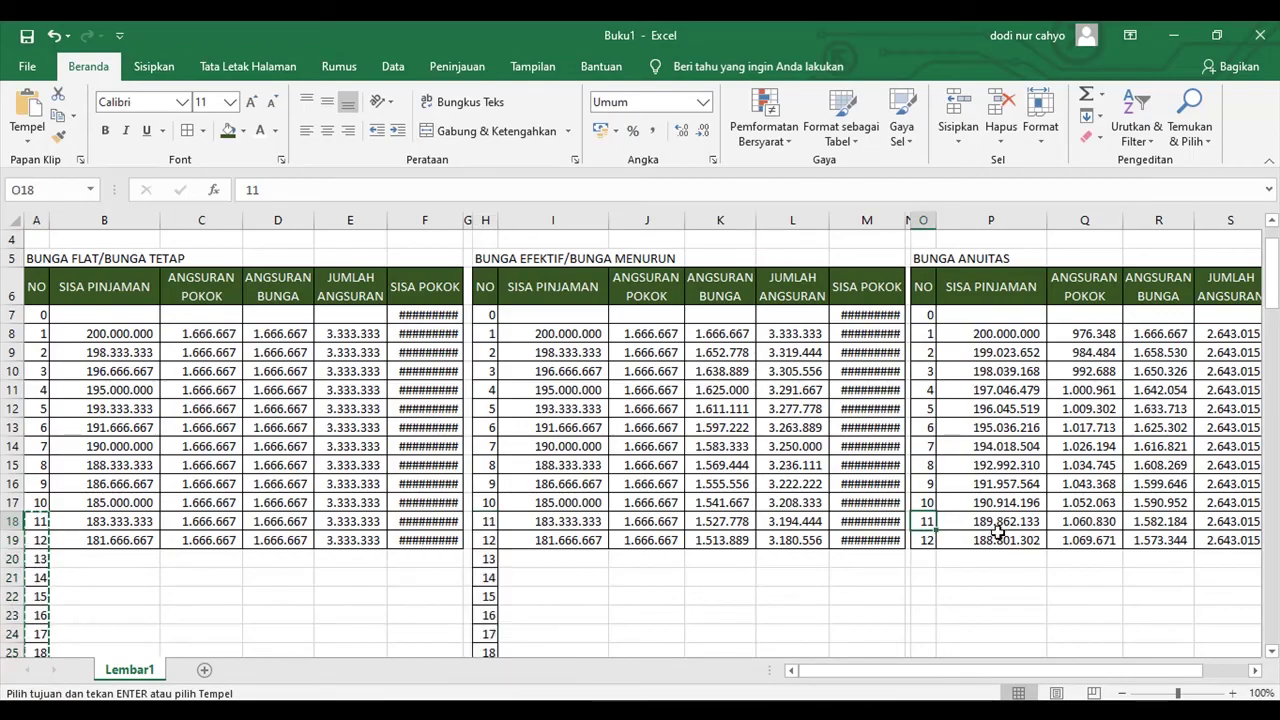
pyautogui.hotkey('ctrl', 'v')
# Step: Freeze the panes above row 7 at A7 so the loan inputs and table headers stay in view, and test it by scrolling
pyautogui.click(120, 540)
pyautogui.scroll(1, 143, 537)
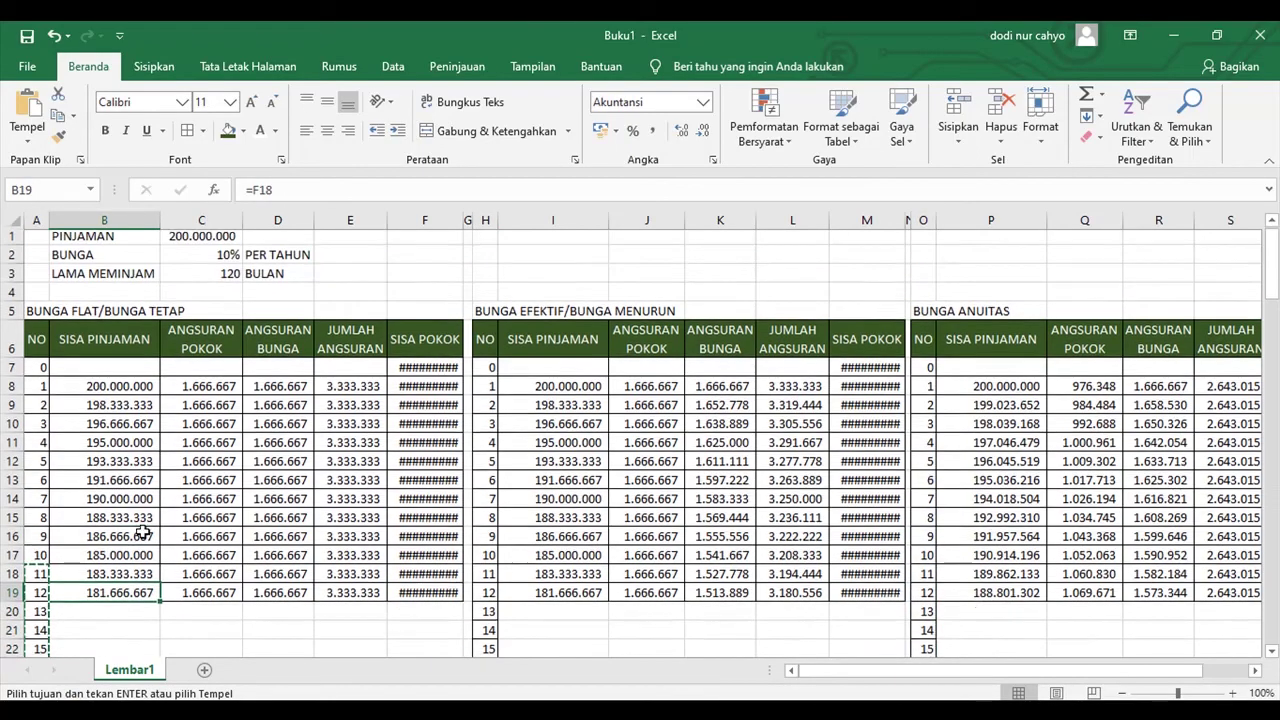
pyautogui.scroll(-1, 143, 537)
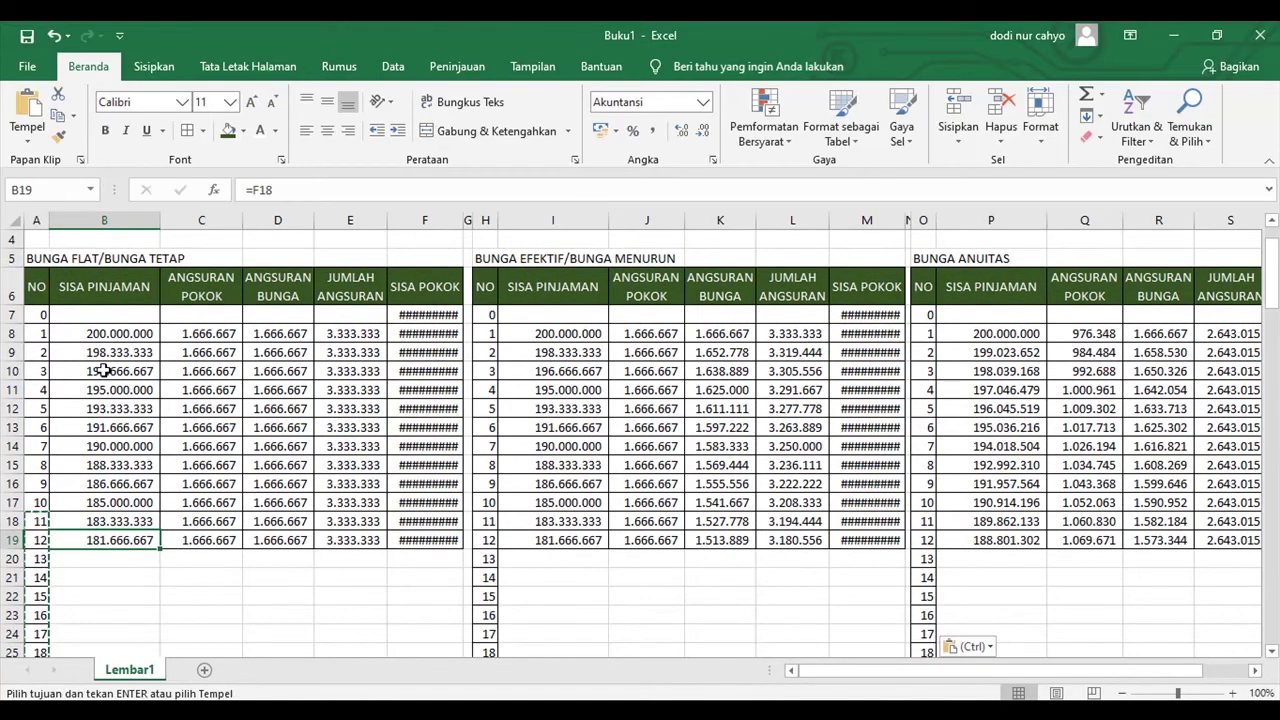
pyautogui.scroll(1, 100, 366)
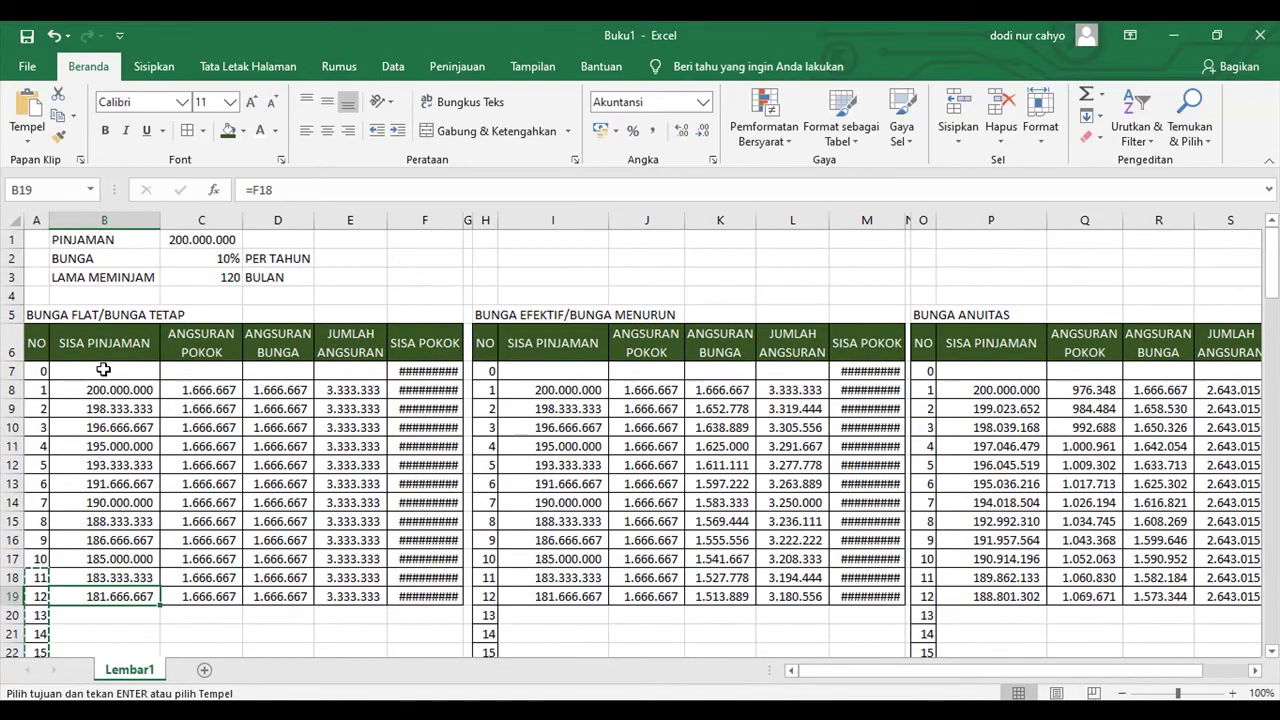
pyautogui.click(36, 372)
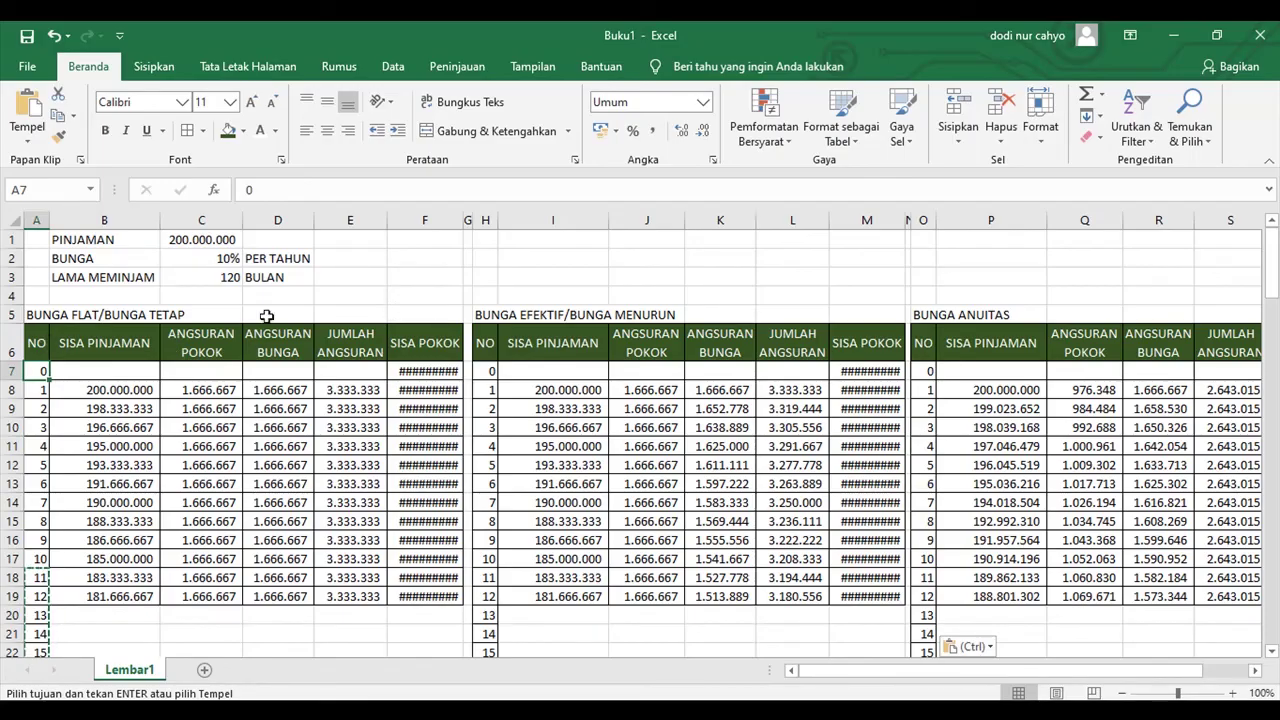
pyautogui.click(533, 66)
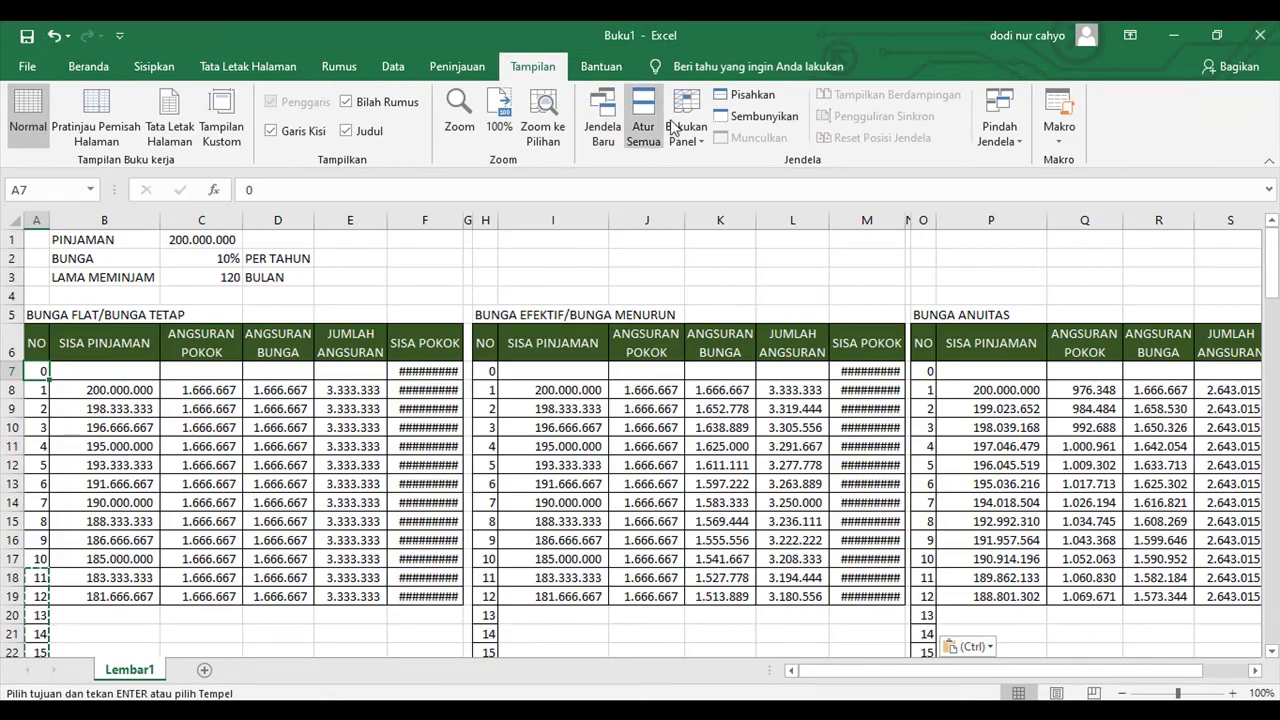
pyautogui.click(700, 142)
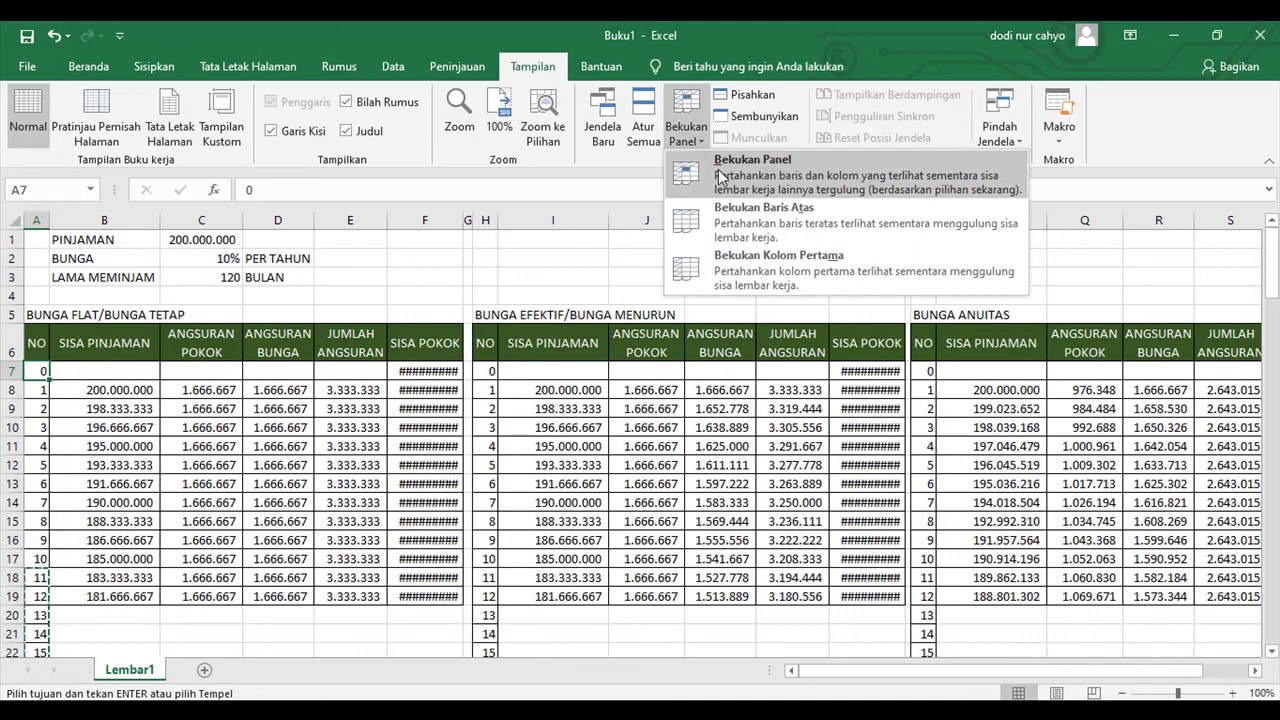
pyautogui.click(727, 177)
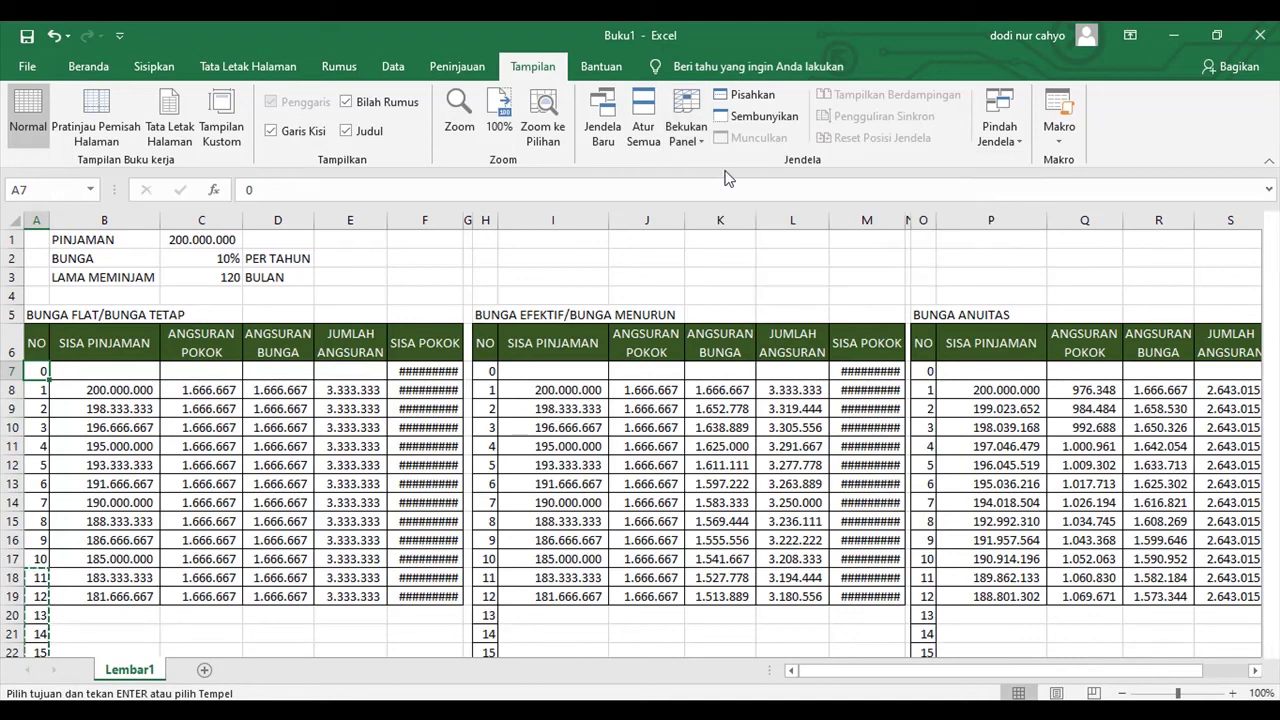
pyautogui.scroll(-5, 380, 451)
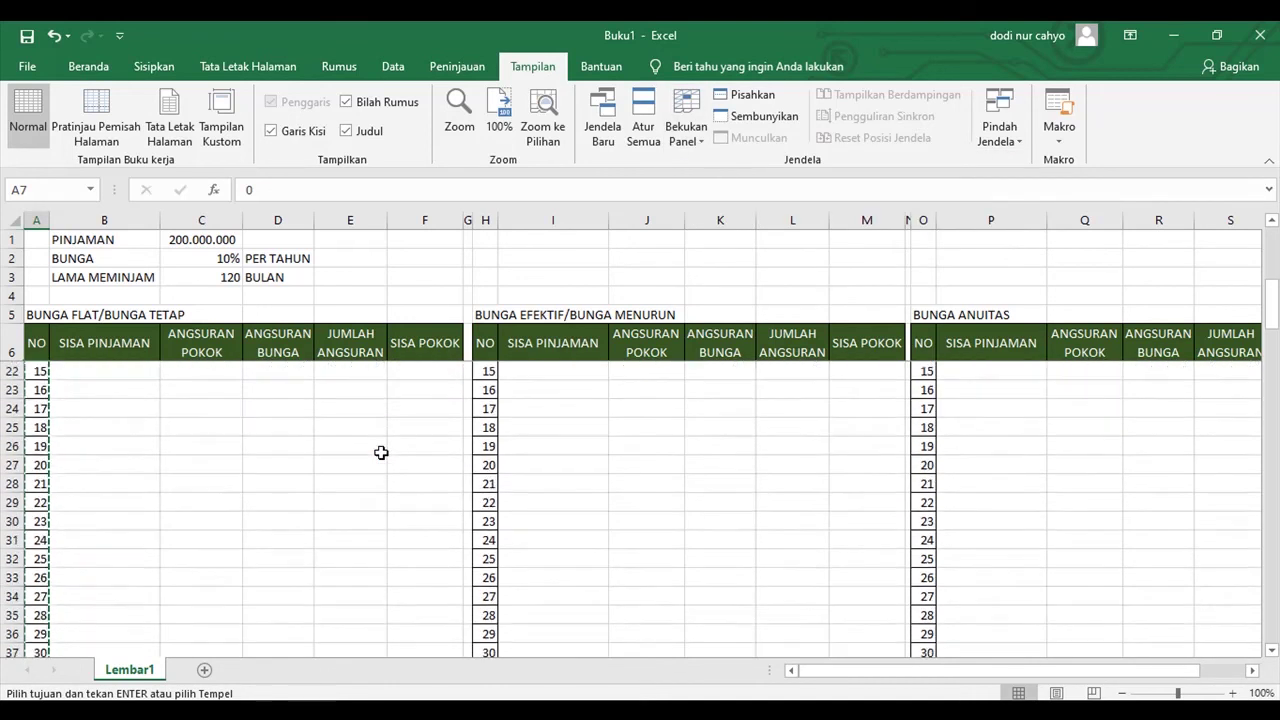
pyautogui.scroll(5, 350, 440)
pyautogui.scroll(-5, 140, 368)
pyautogui.scroll(5, 268, 412)
pyautogui.scroll(-1, 266, 408)
pyautogui.scroll(1, 266, 408)
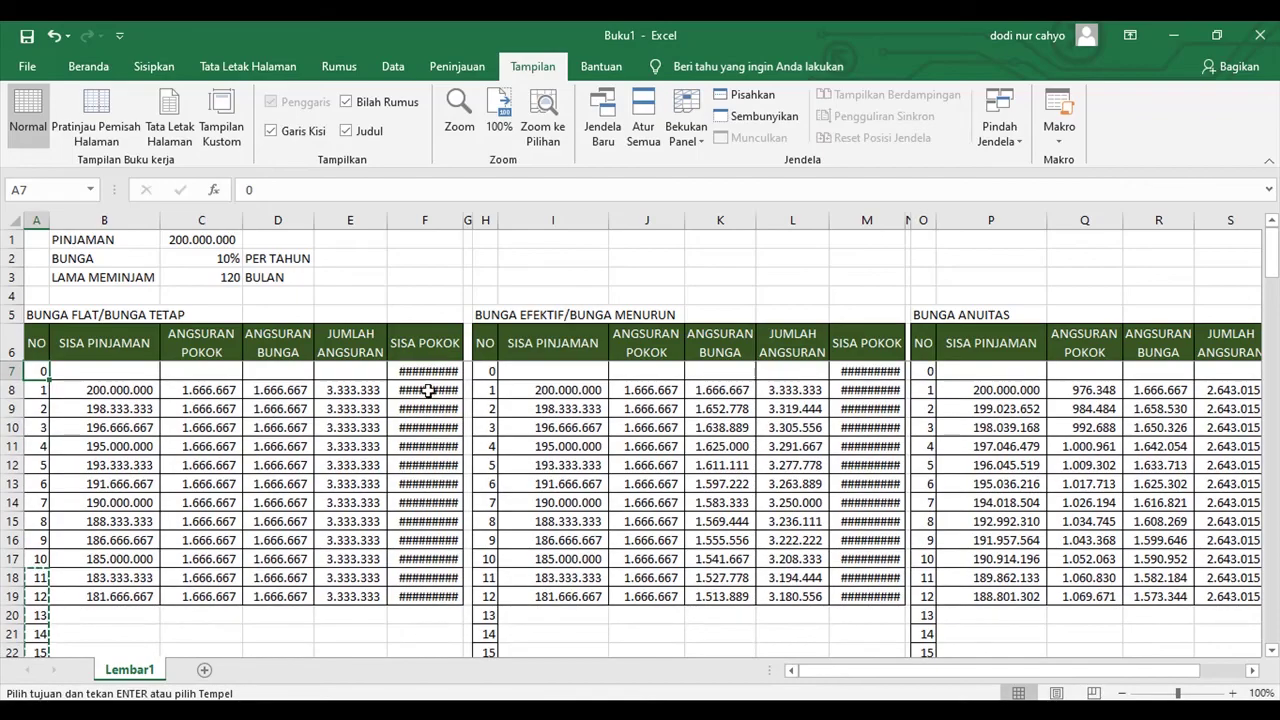
# Step: Autofit the SISA POKOK columns F, M and T of the three installment tables
pyautogui.doubleClick(463, 219)
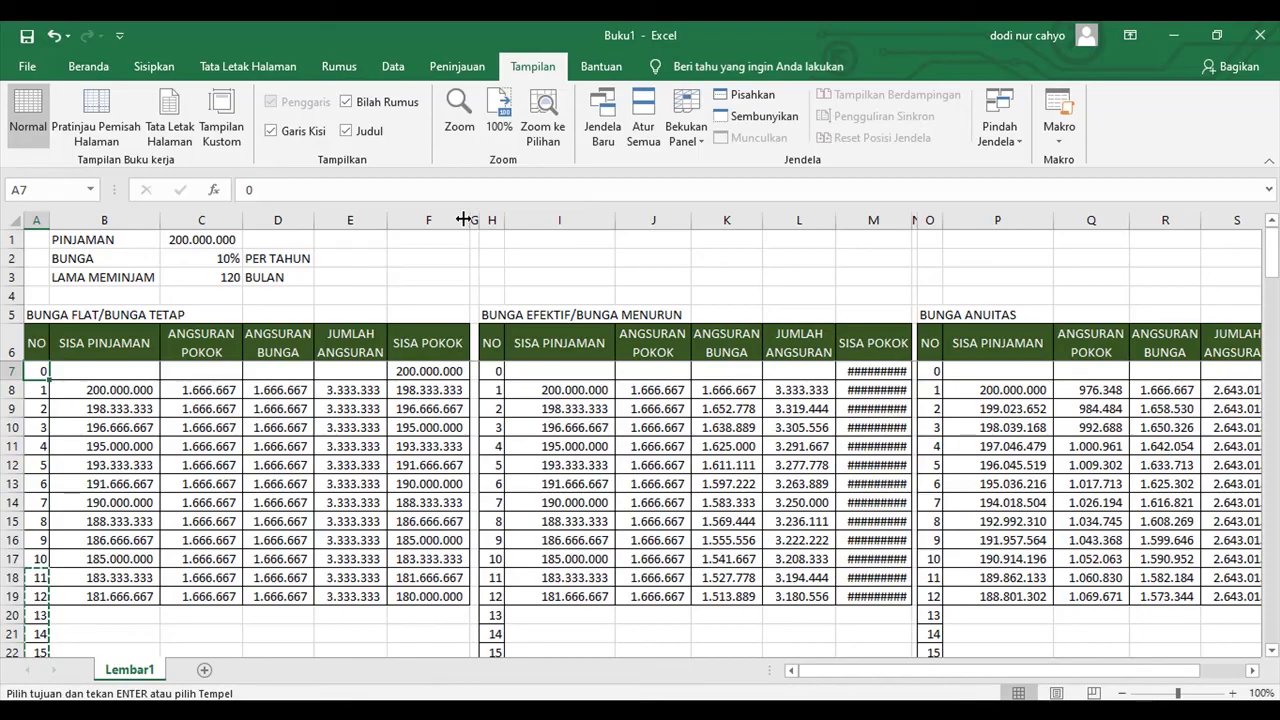
pyautogui.doubleClick(908, 220)
pyautogui.moveTo(878, 672); pyautogui.dragTo(923, 672)
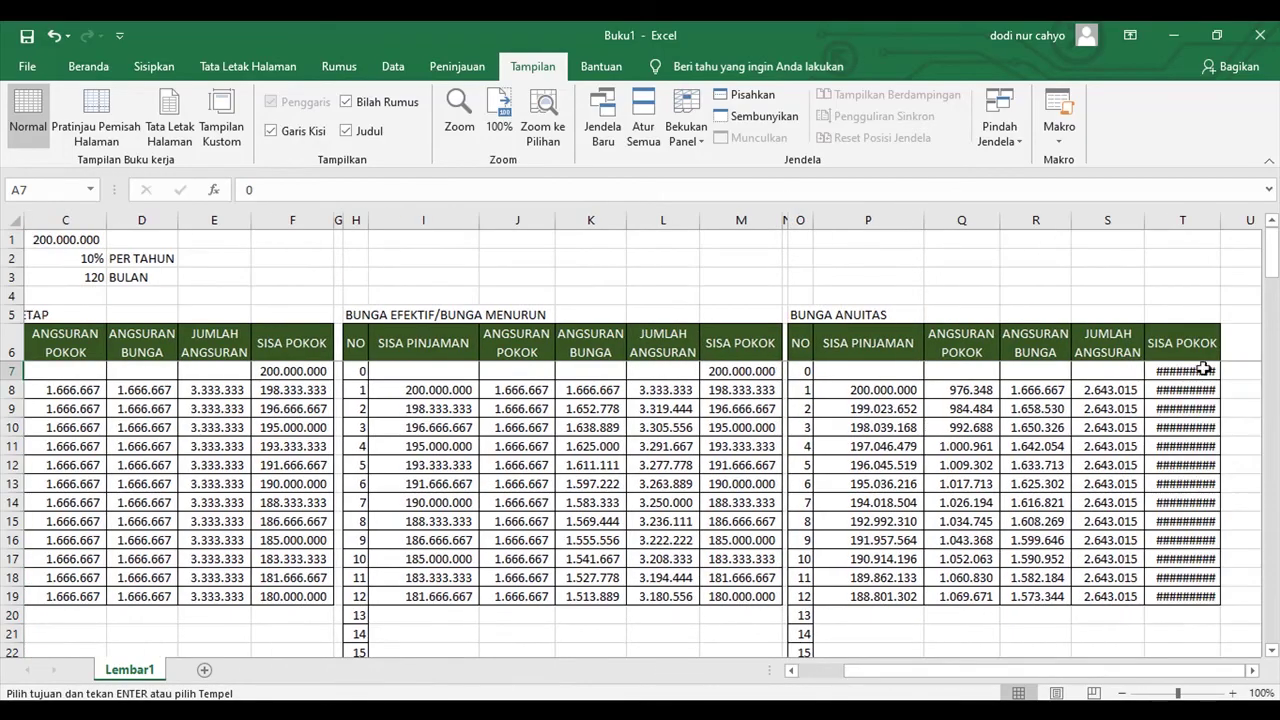
pyautogui.doubleClick(1220, 219)
# Step: Fill the flat table's month 12 formulas in B19:F19 down to month 120 in row 127
pyautogui.moveTo(1031, 672); pyautogui.dragTo(818, 678)
pyautogui.moveTo(80, 597); pyautogui.dragTo(426, 596)
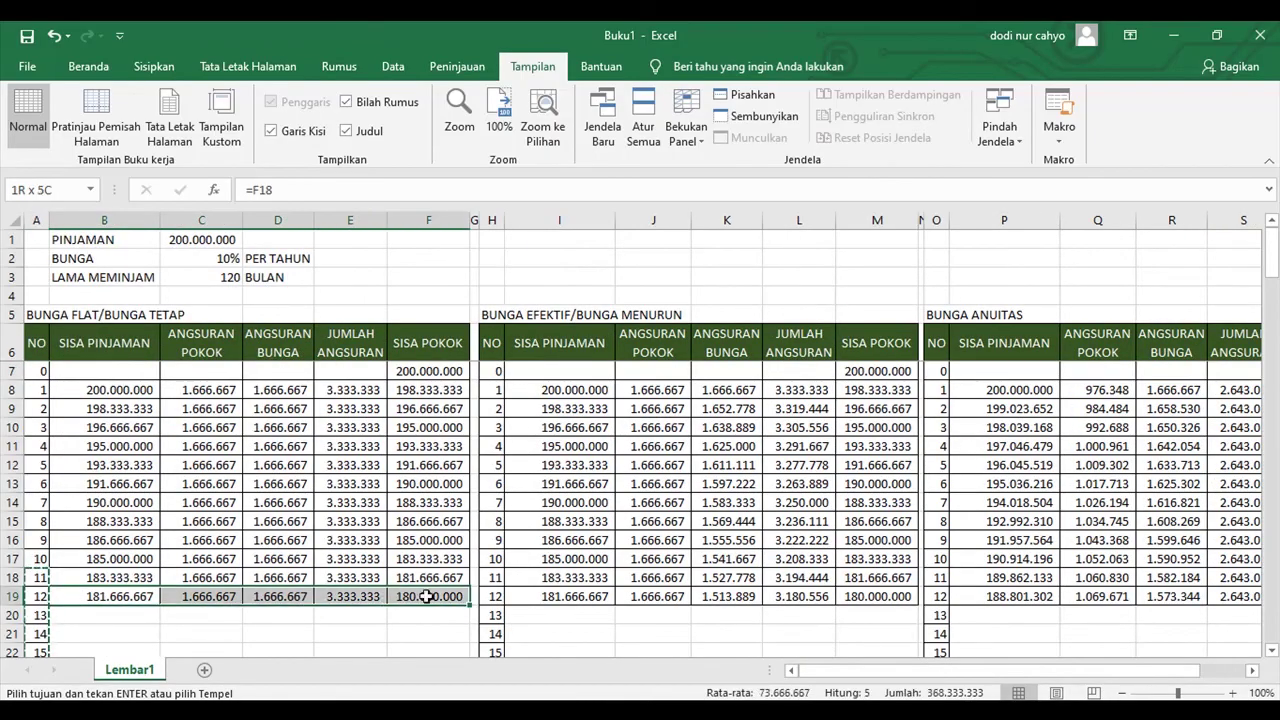
pyautogui.scroll(-2, 472, 526)
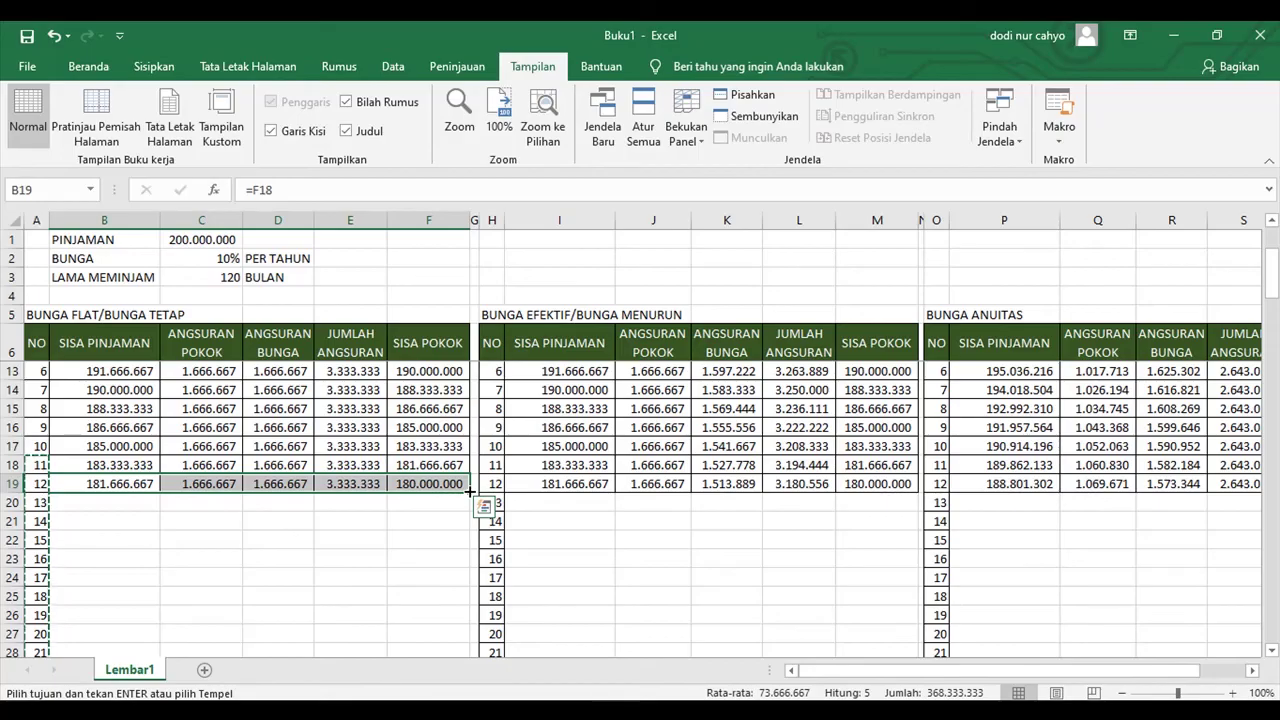
pyautogui.moveTo(469, 491); pyautogui.dragTo(452, 626)
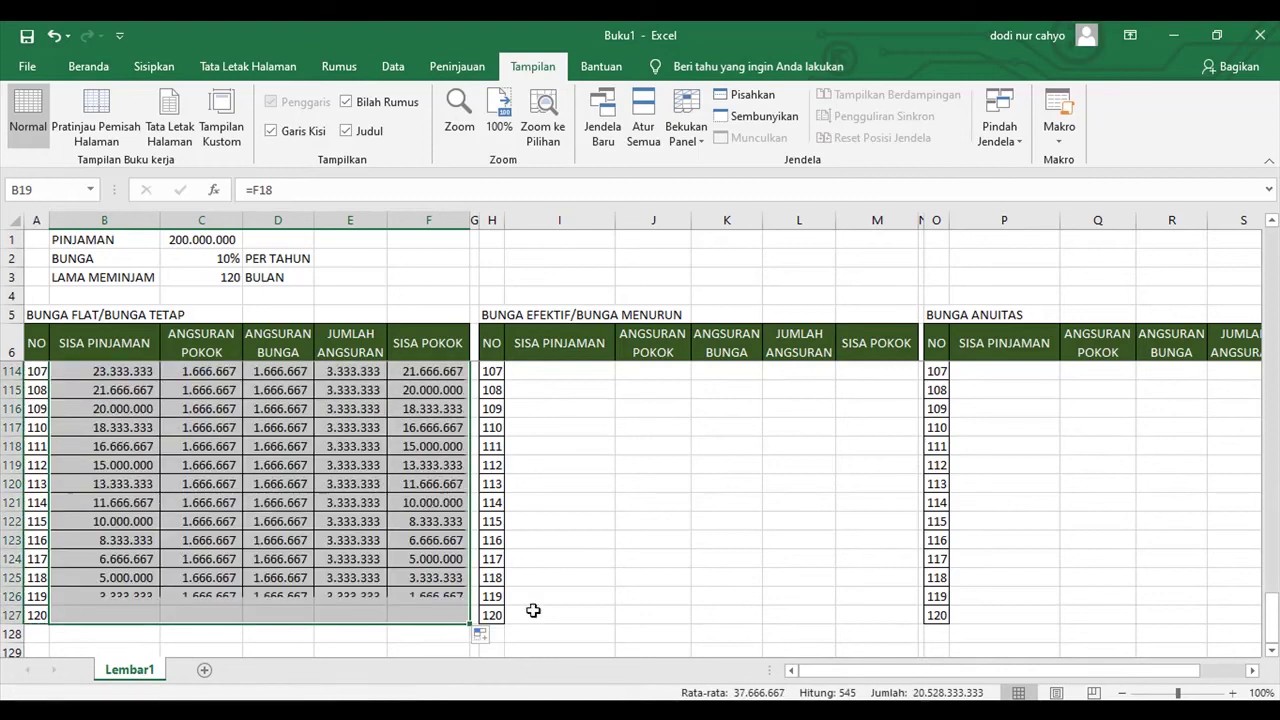
pyautogui.click(434, 609)
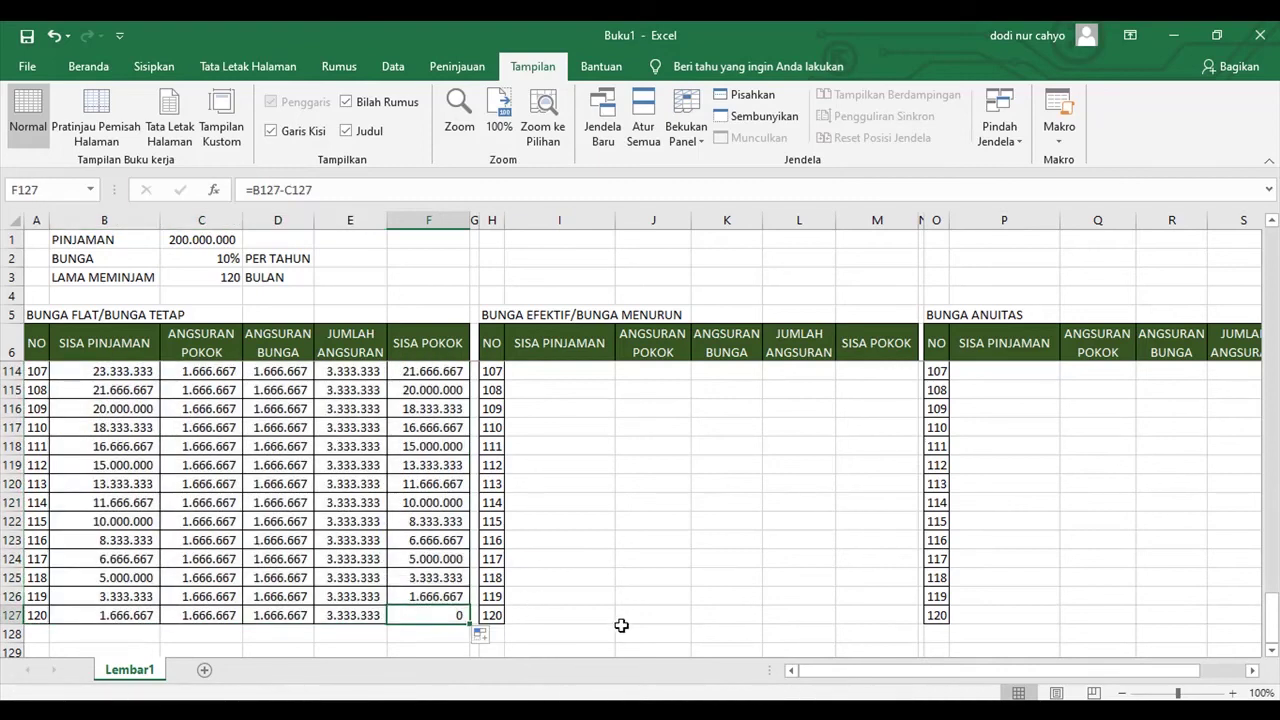
# Step: Fill the effective table's month 12 formulas in I19:M19 down to month 120 in row 127
pyautogui.scroll(20, 621, 625)
pyautogui.scroll(2, 621, 625)
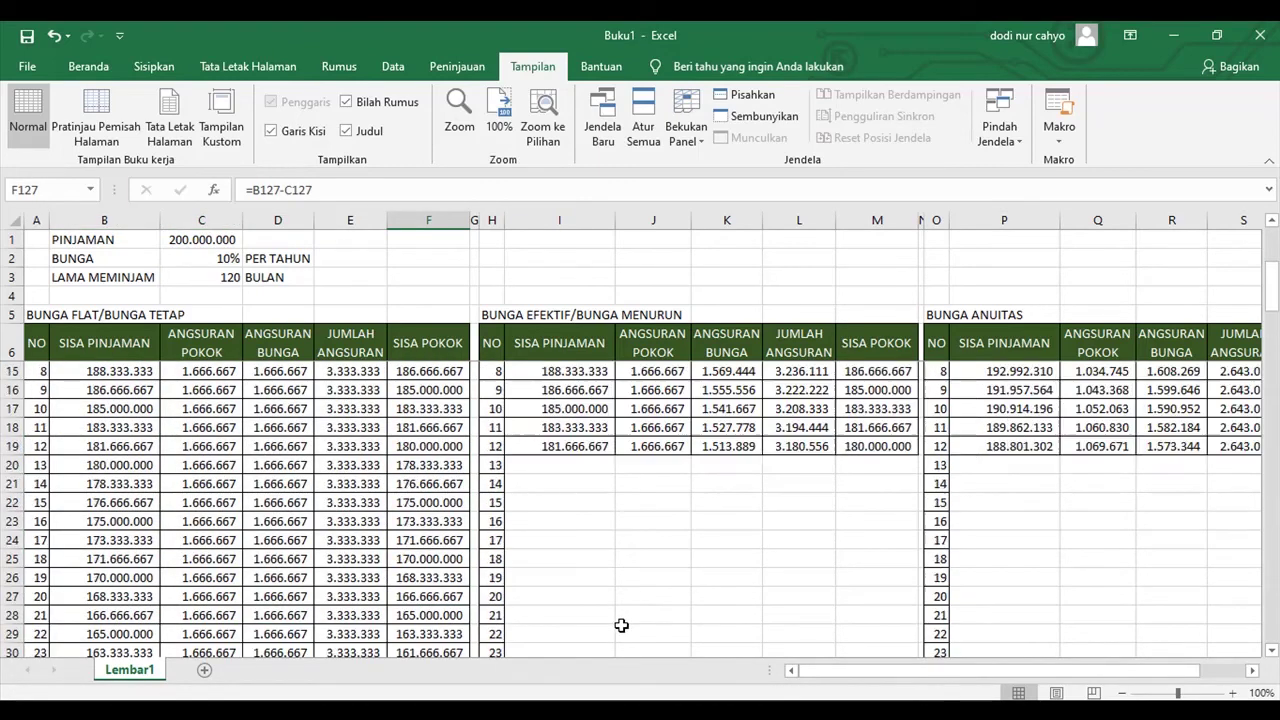
pyautogui.moveTo(551, 449); pyautogui.dragTo(905, 447)
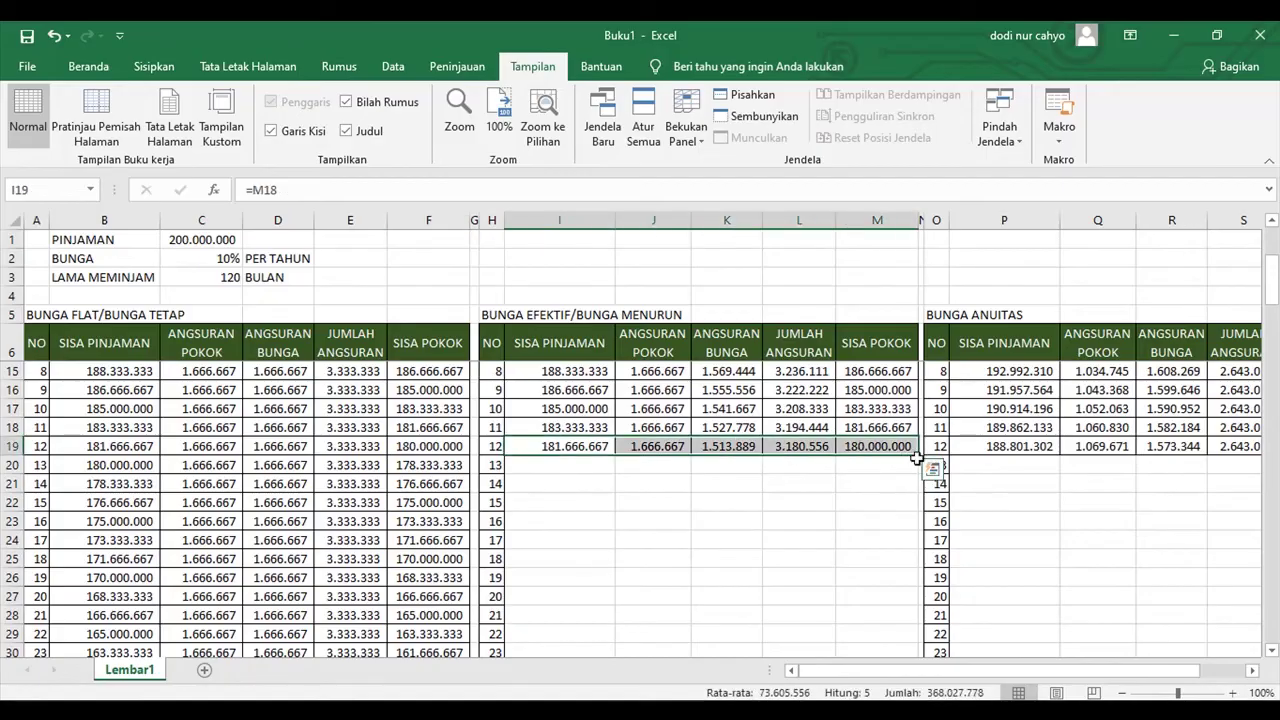
pyautogui.doubleClick(917, 458)
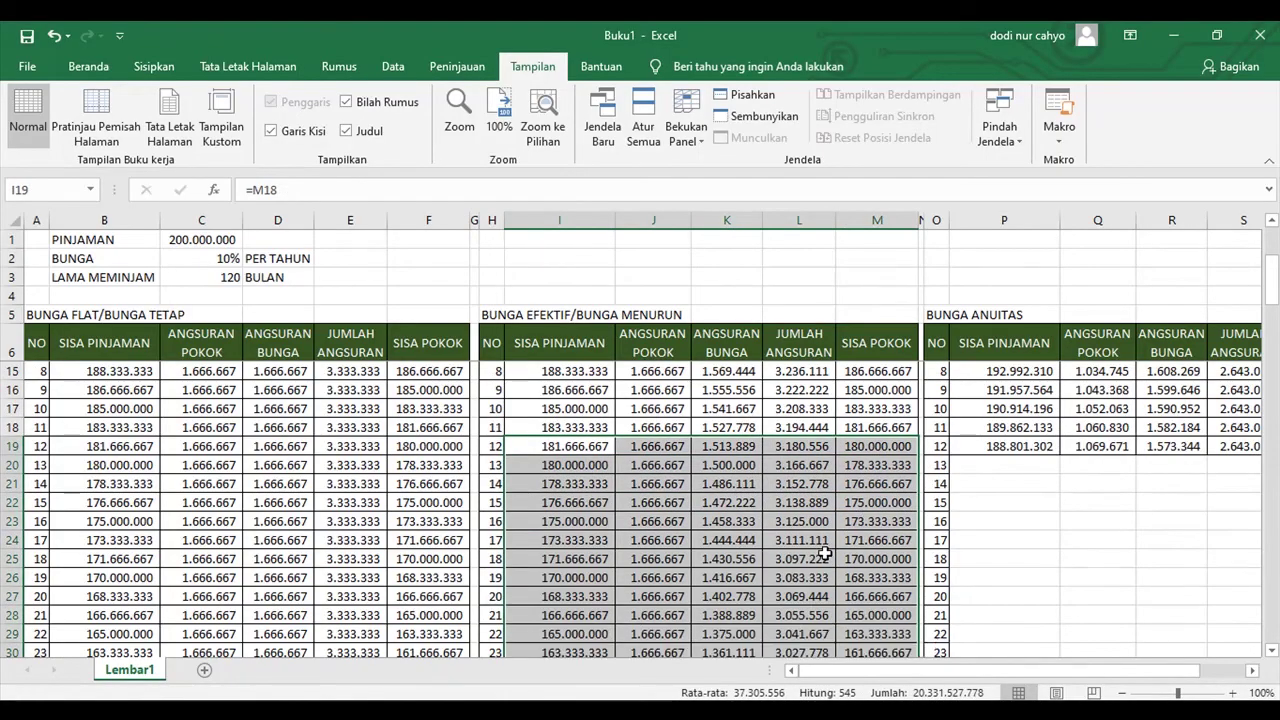
pyautogui.scroll(-20, 822, 553)
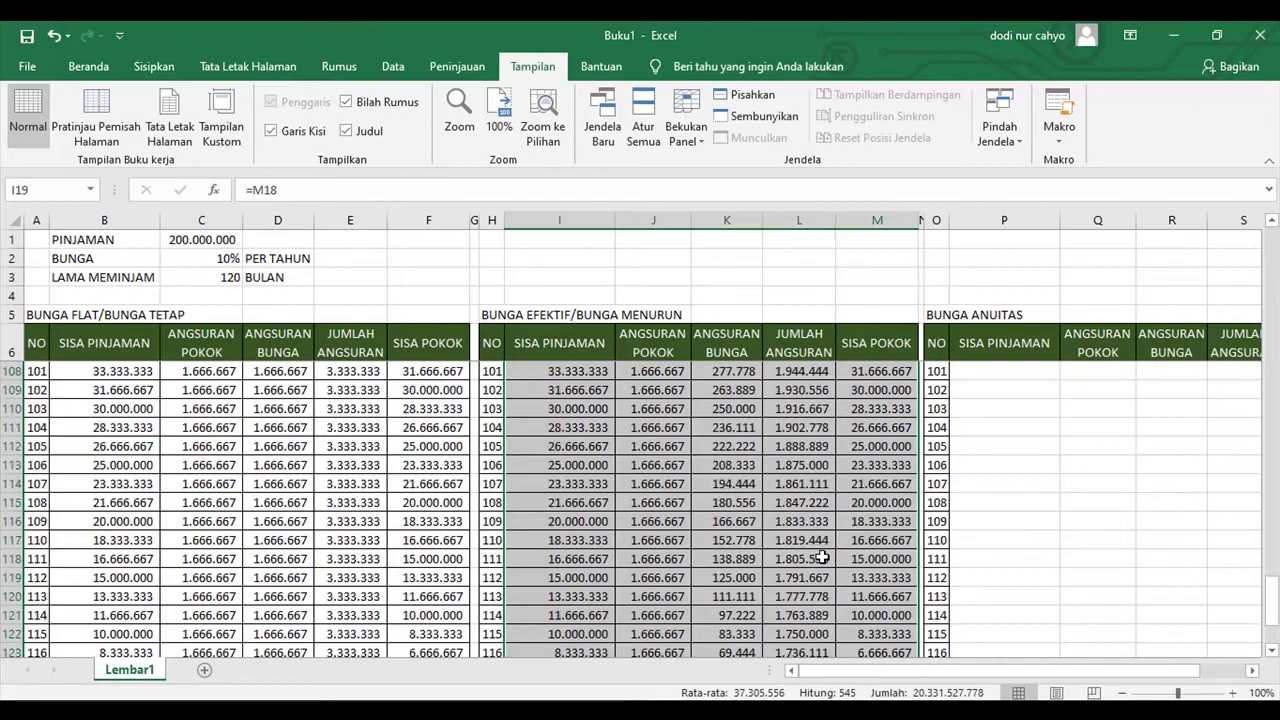
pyautogui.scroll(-4, 822, 557)
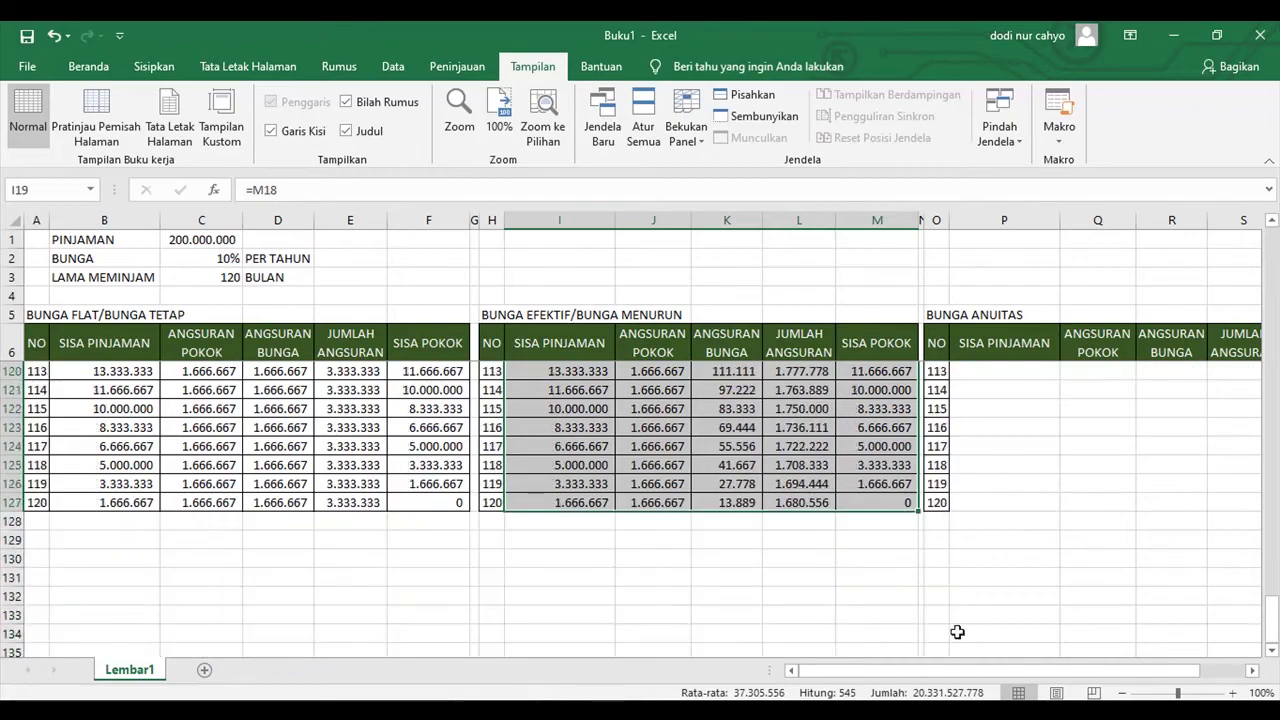
# Step: Fill the annuity table's month 12 formulas in P19:T19 down to month 120 and check the final SISA POKOK cell T127
pyautogui.moveTo(958, 670); pyautogui.dragTo(1000, 670)
pyautogui.scroll(7, 1031, 560)
pyautogui.scroll(20, 1031, 560)
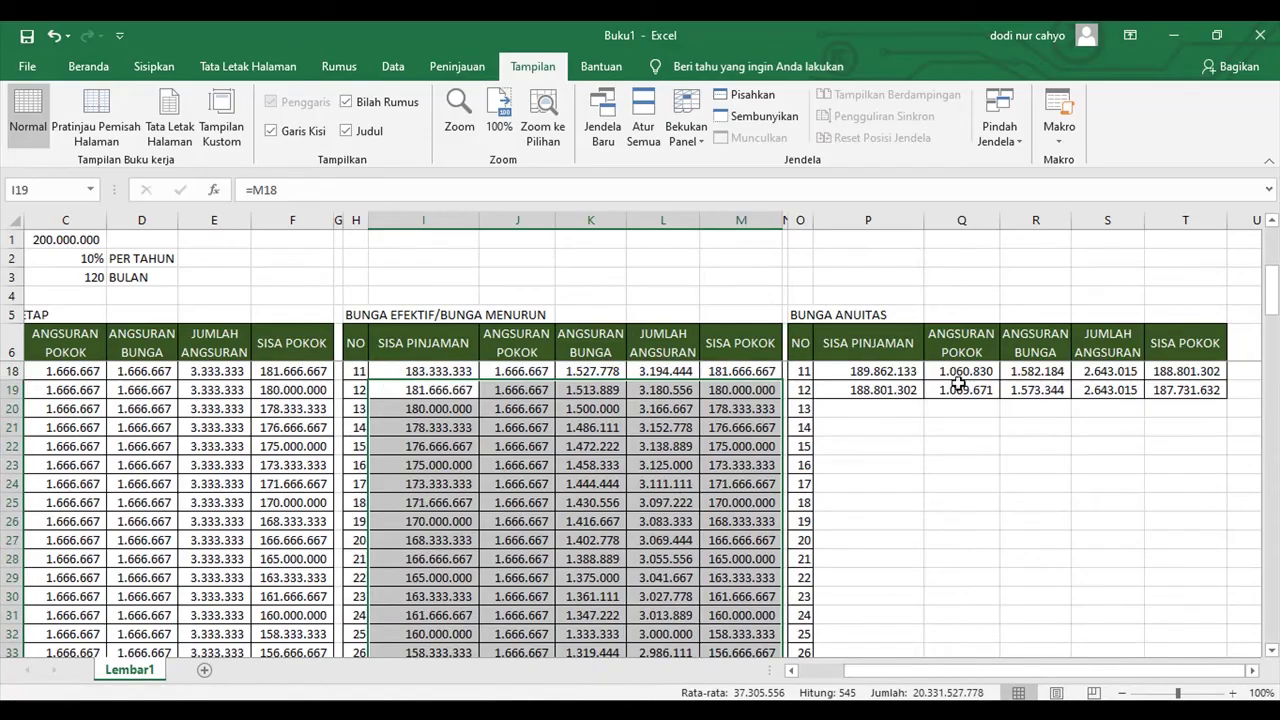
pyautogui.moveTo(891, 390); pyautogui.dragTo(1190, 390)
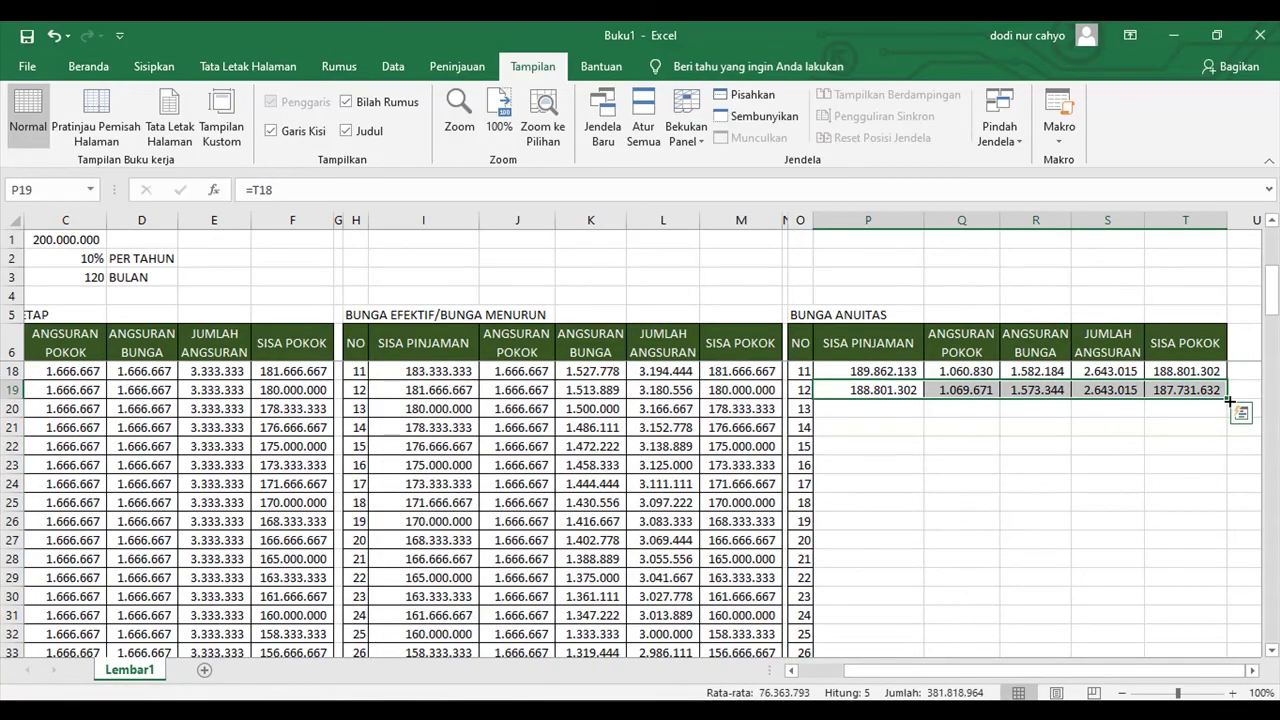
pyautogui.doubleClick(1228, 400)
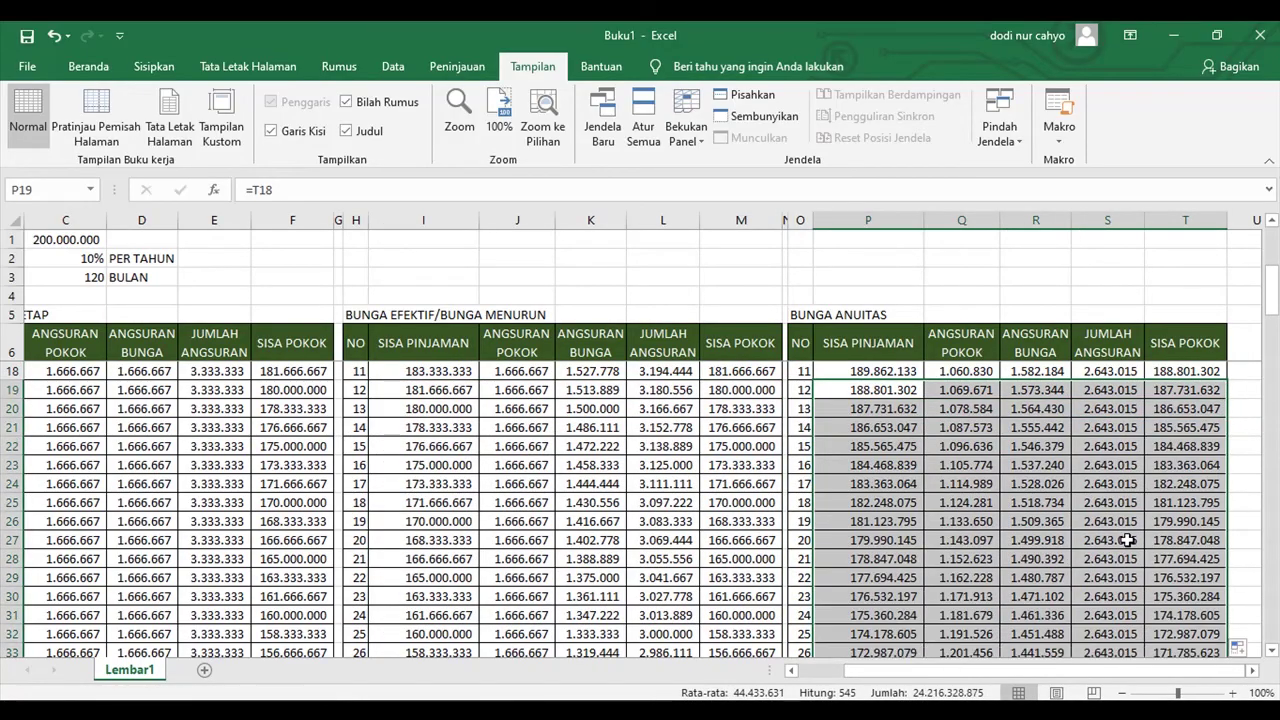
pyautogui.scroll(-20, 1127, 540)
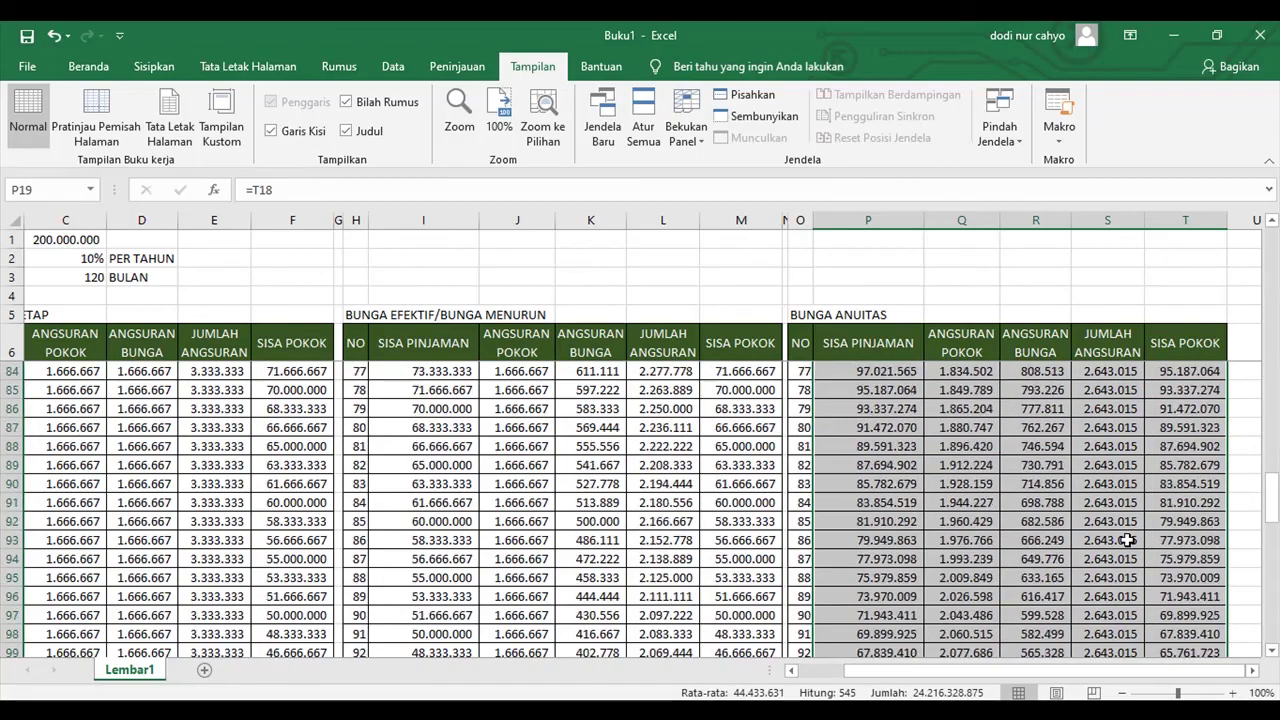
pyautogui.scroll(2, 1127, 540)
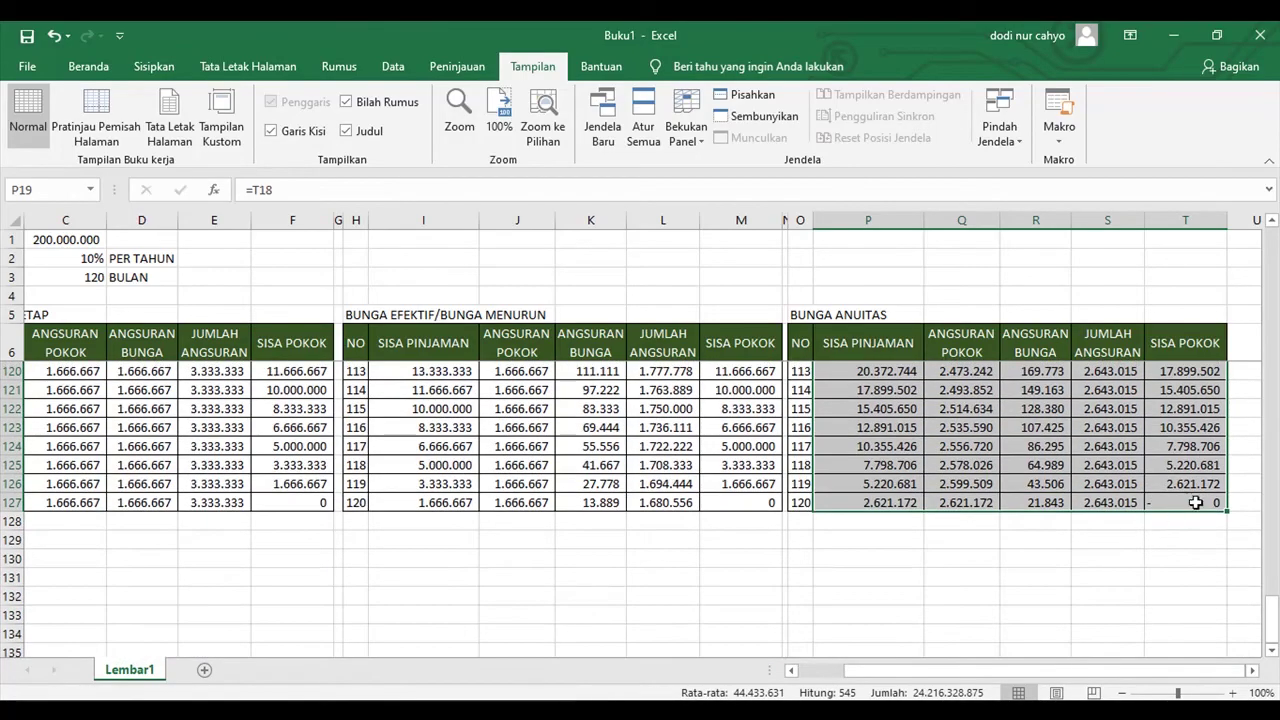
pyautogui.click(1192, 500)
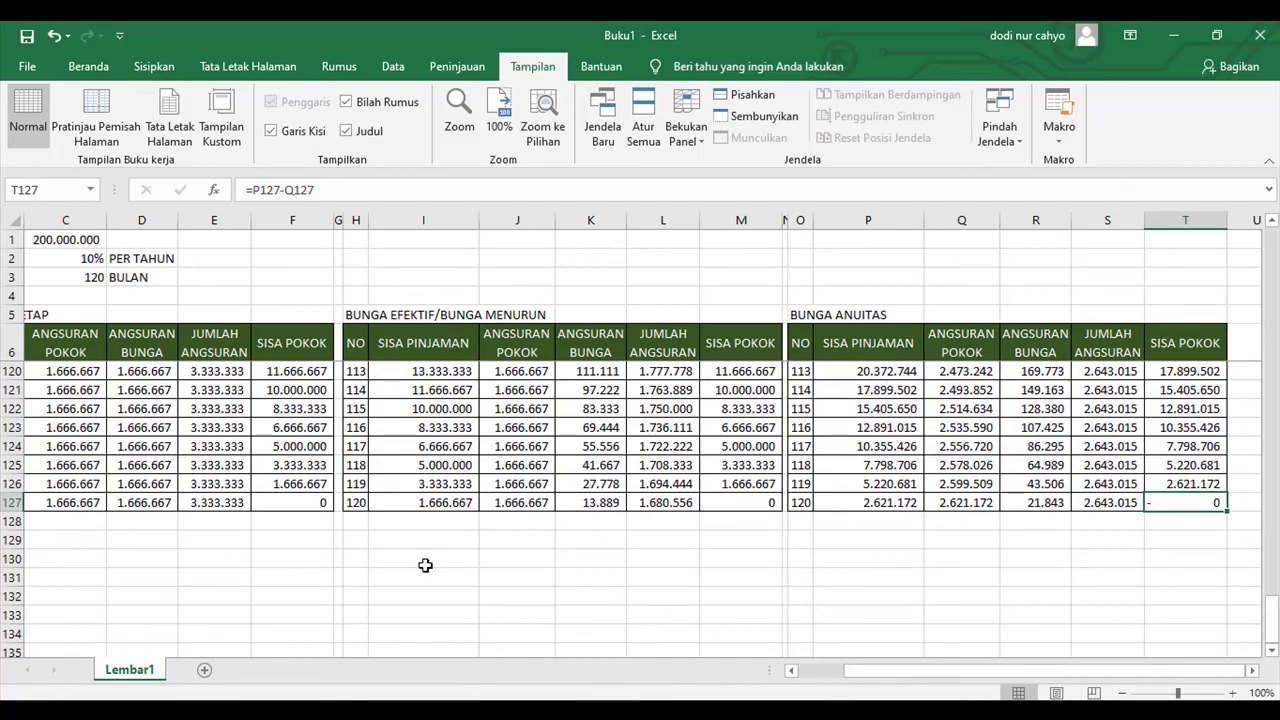
# Step: Label B128 JUMLAH and total the flat table's ANGSURAN POKOK column in C128 with =SUM(C8:C127)
pyautogui.moveTo(855, 680); pyautogui.dragTo(800, 676)
pyautogui.click(80, 522)
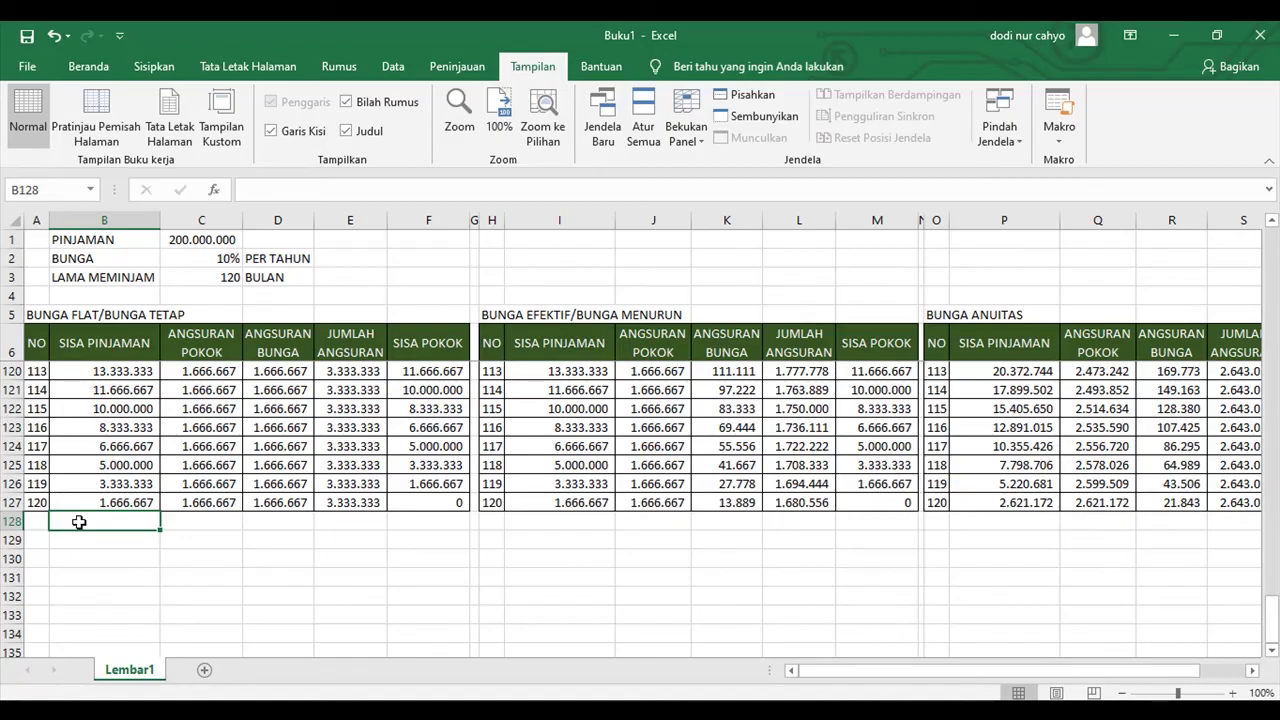
pyautogui.write('JUMLAH')
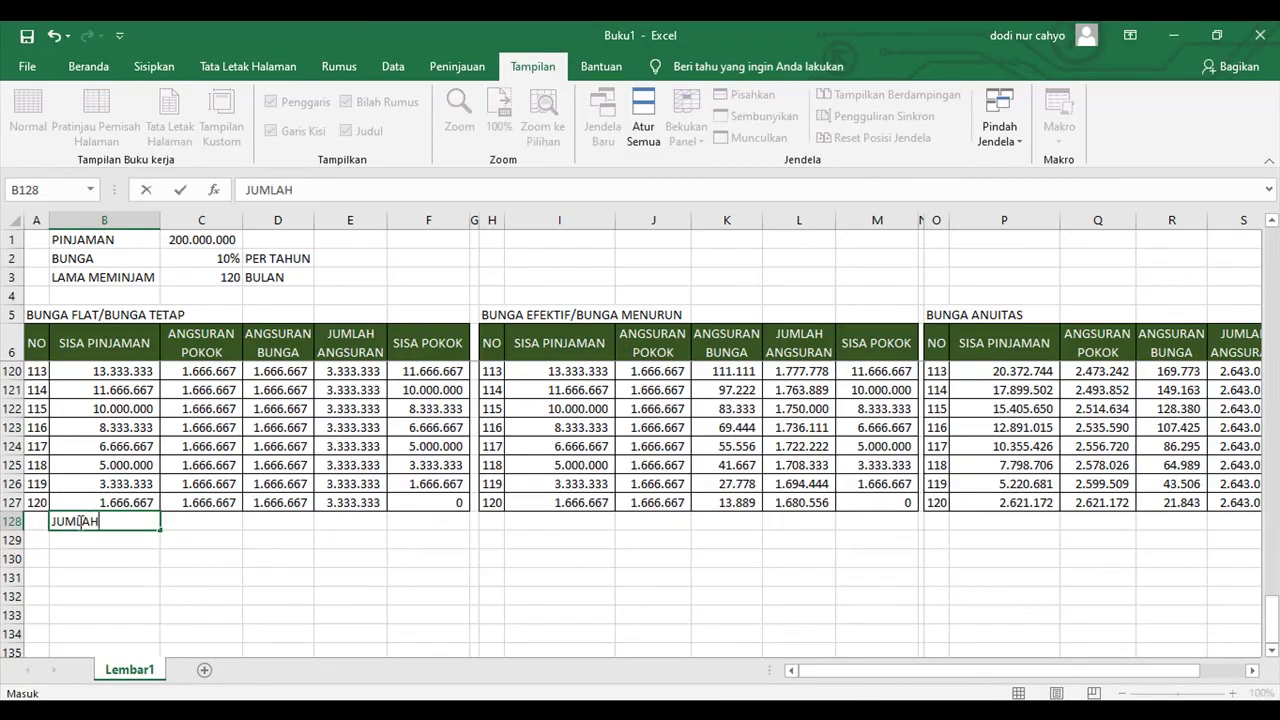
pyautogui.press('Tab')
pyautogui.write('=SUM(')
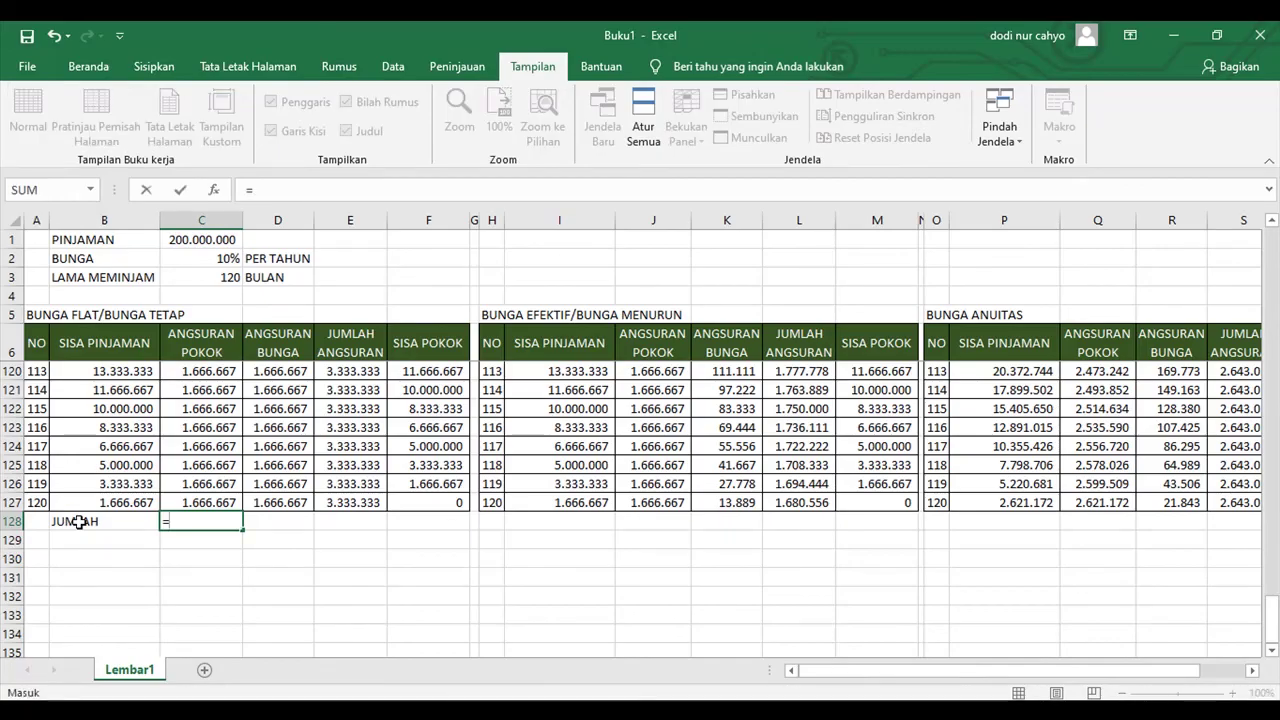
pyautogui.press('Up')
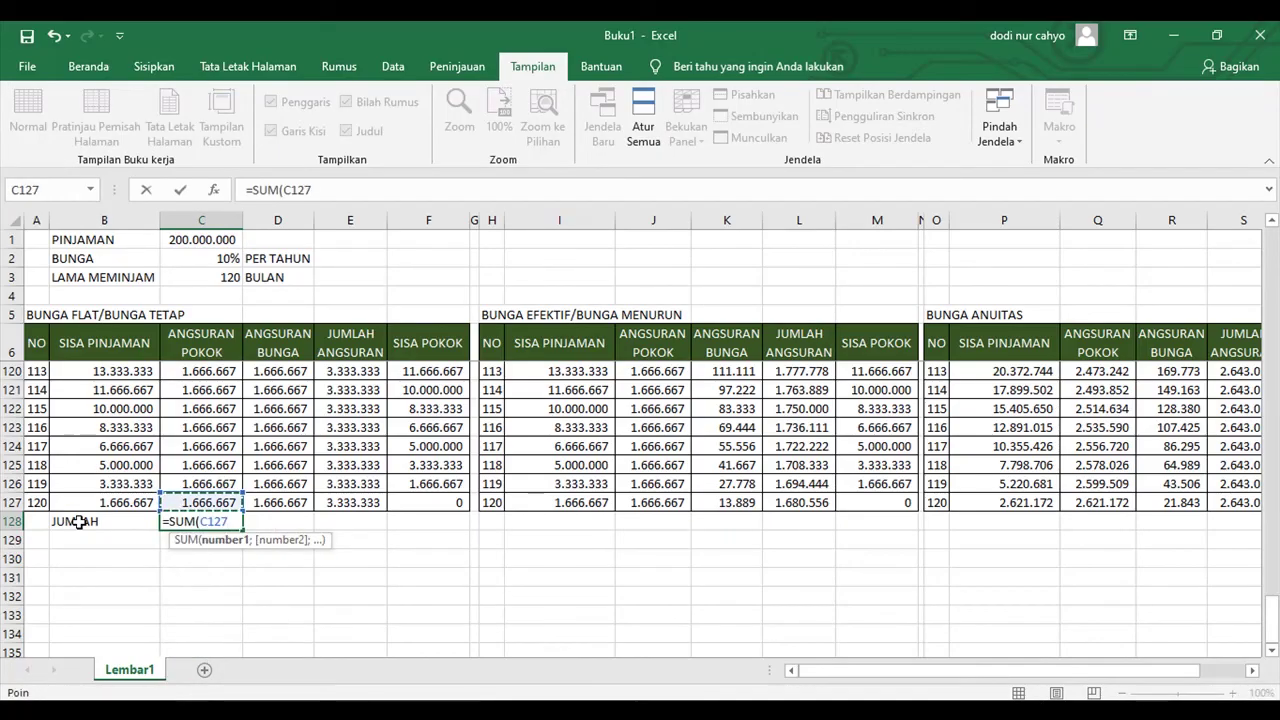
pyautogui.hotkey('ctrl', 'shift', 'Up')
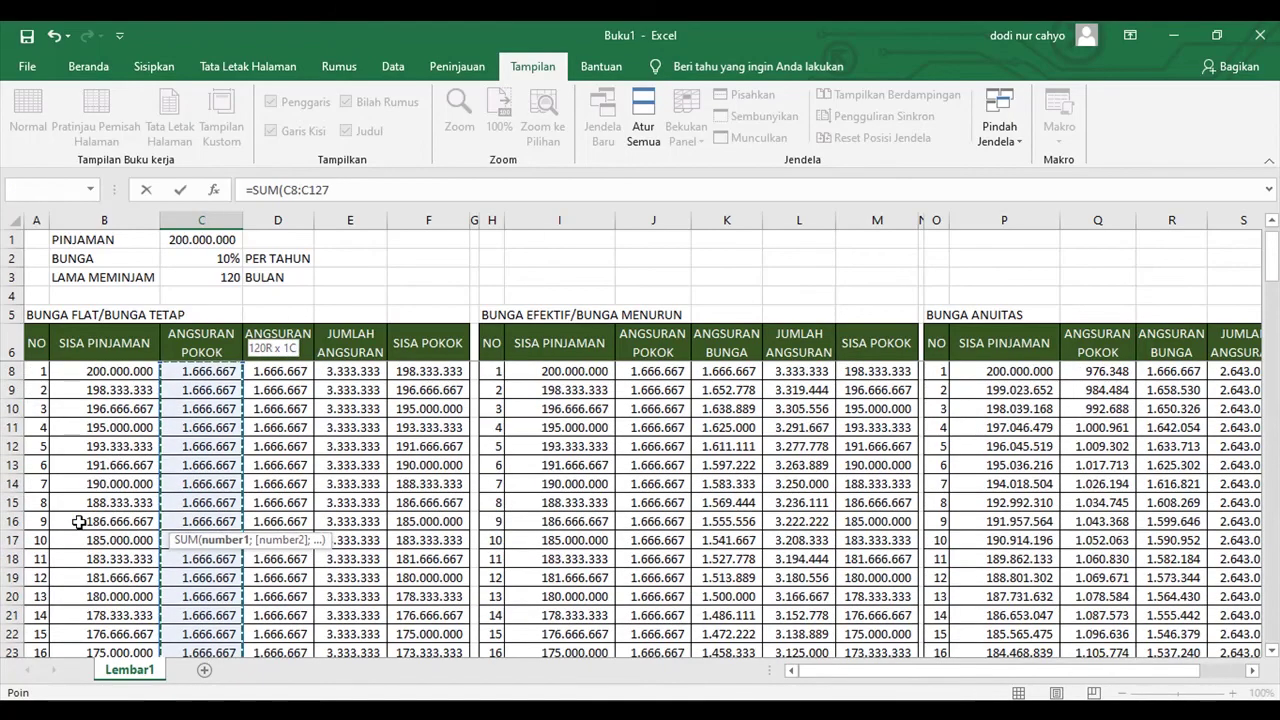
pyautogui.press('Return')
pyautogui.press('Left')
pyautogui.press('Right')
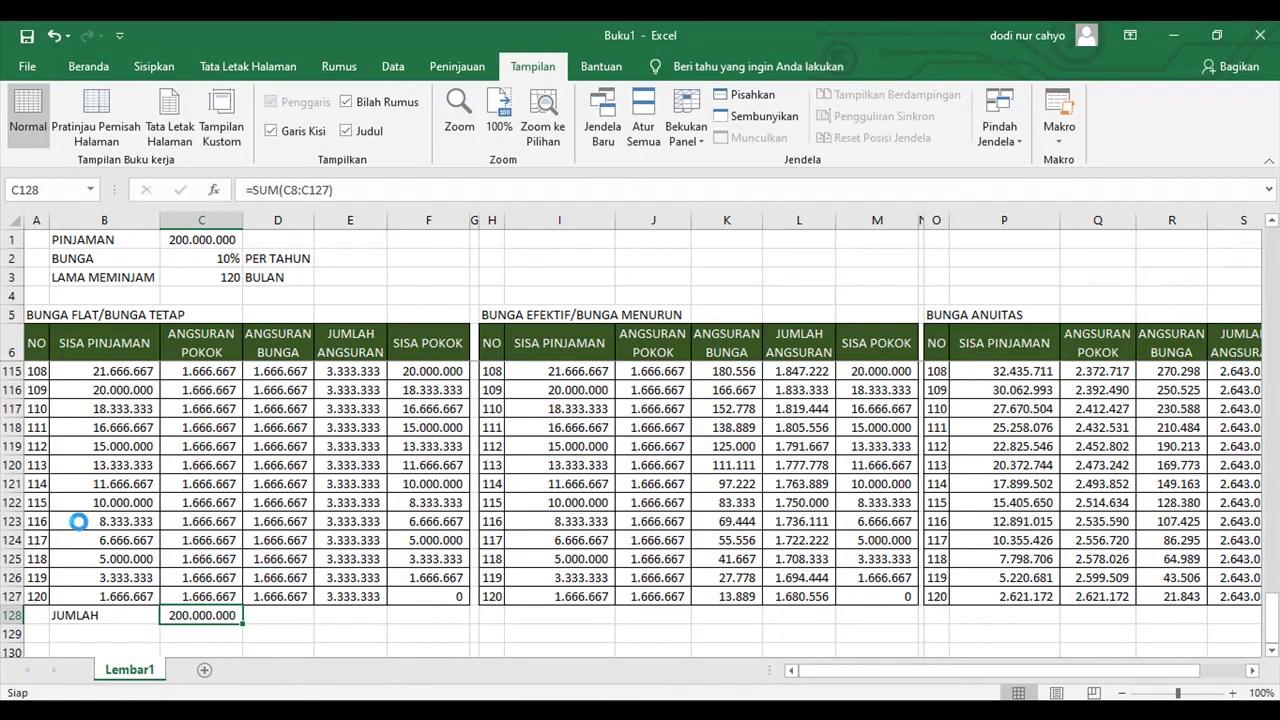
# Step: Copy the total formula from C128 into D128 to sum ANGSURAN BUNGA, and auto-fit column D's width
pyautogui.hotkey('ctrl', 'c')
pyautogui.press('Right')
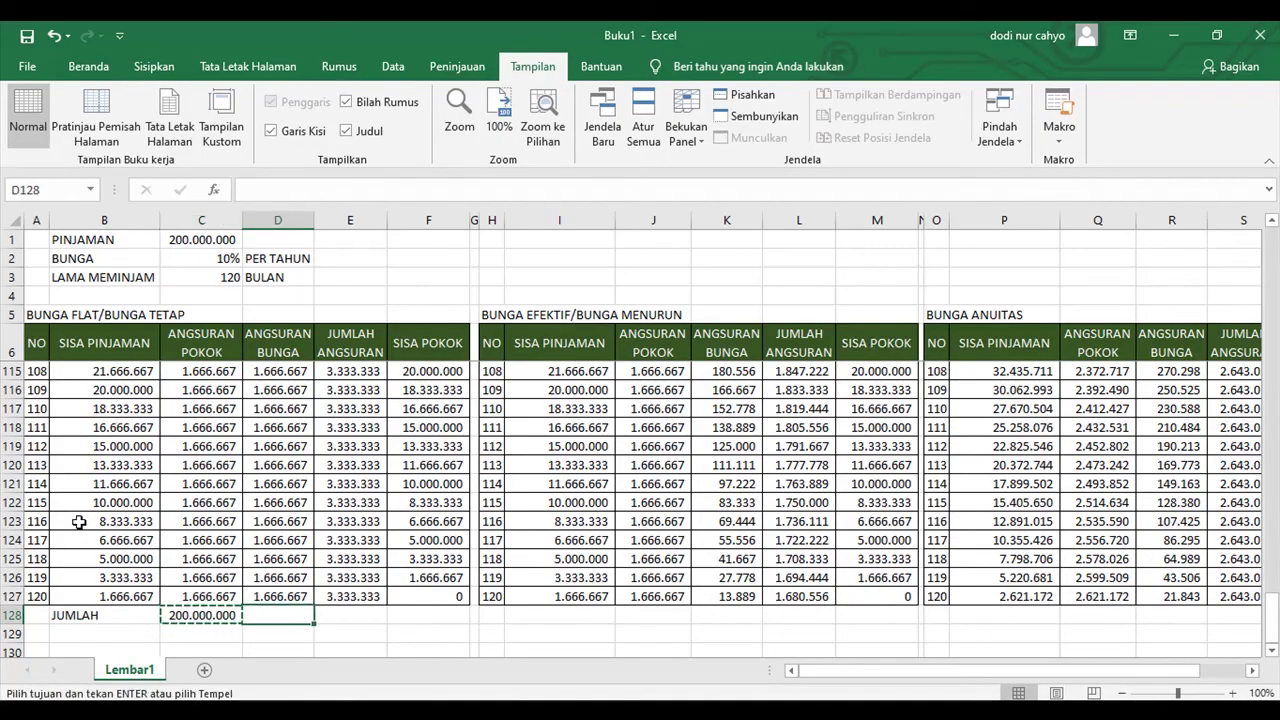
pyautogui.hotkey('ctrl', 'v')
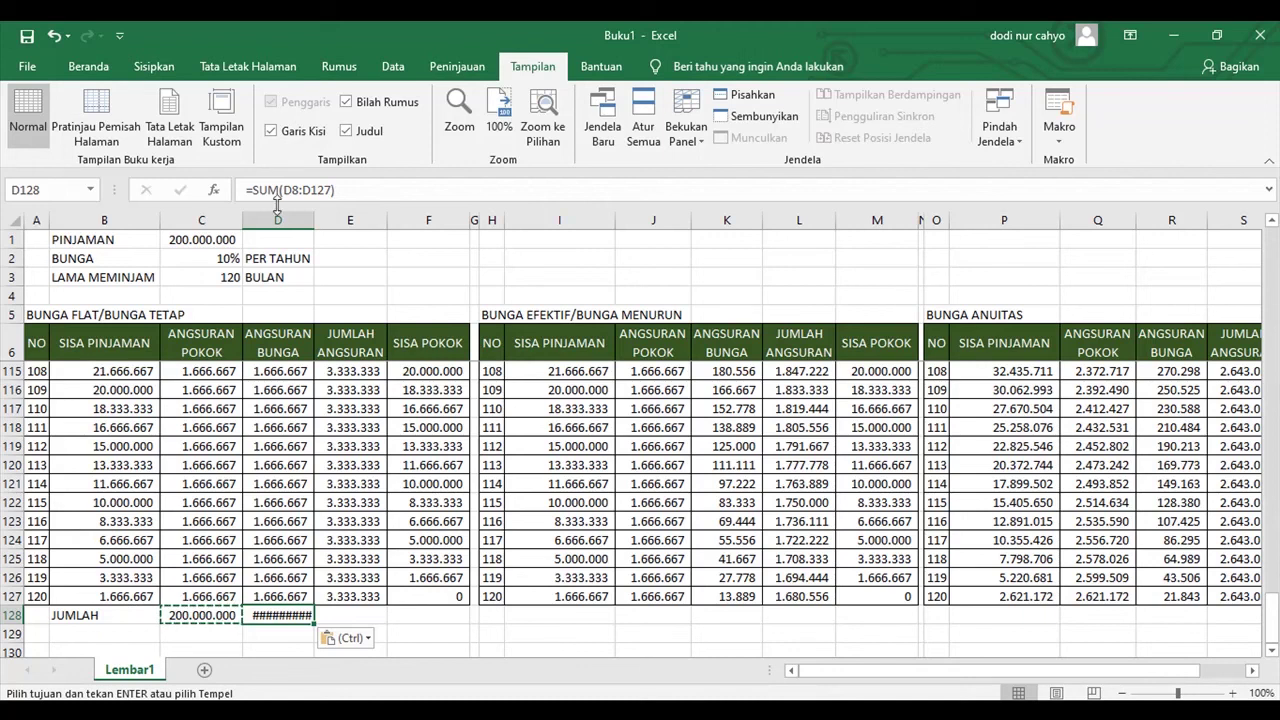
pyautogui.doubleClick(314, 220)
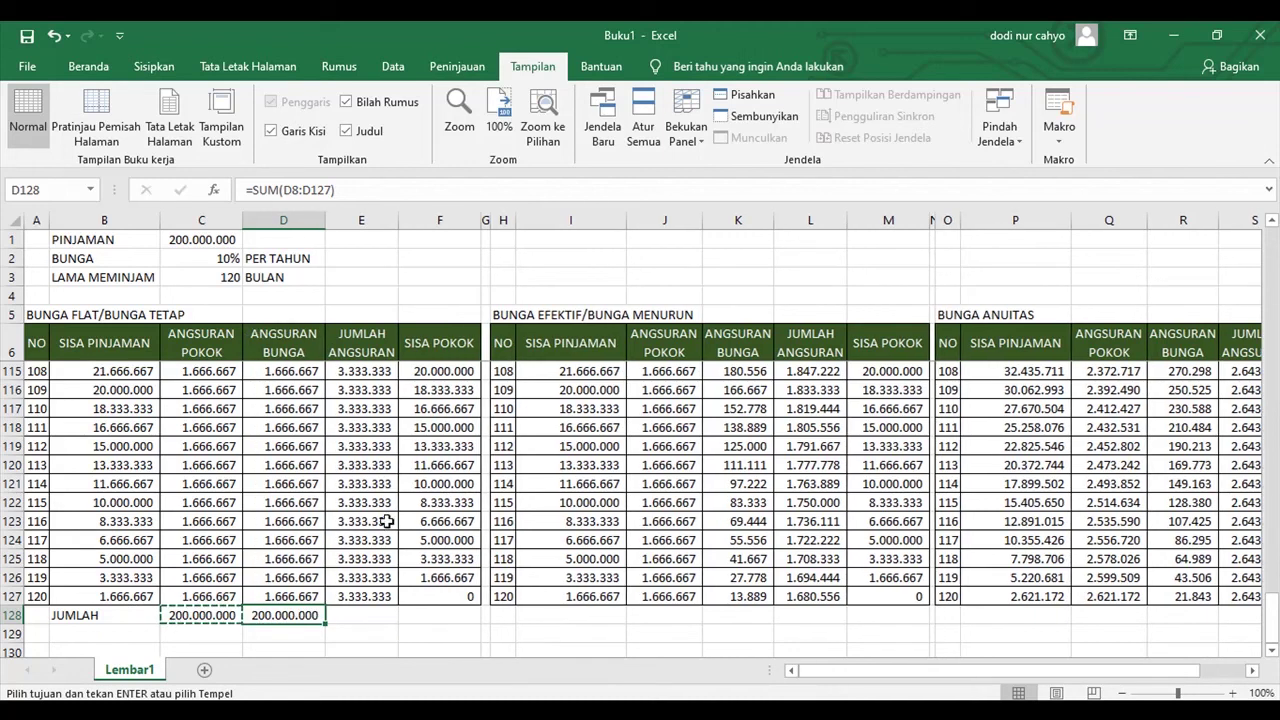
# Step: Add the flat table's principal and interest totals in C129 with =C128+D128
pyautogui.scroll(-2, 268, 628)
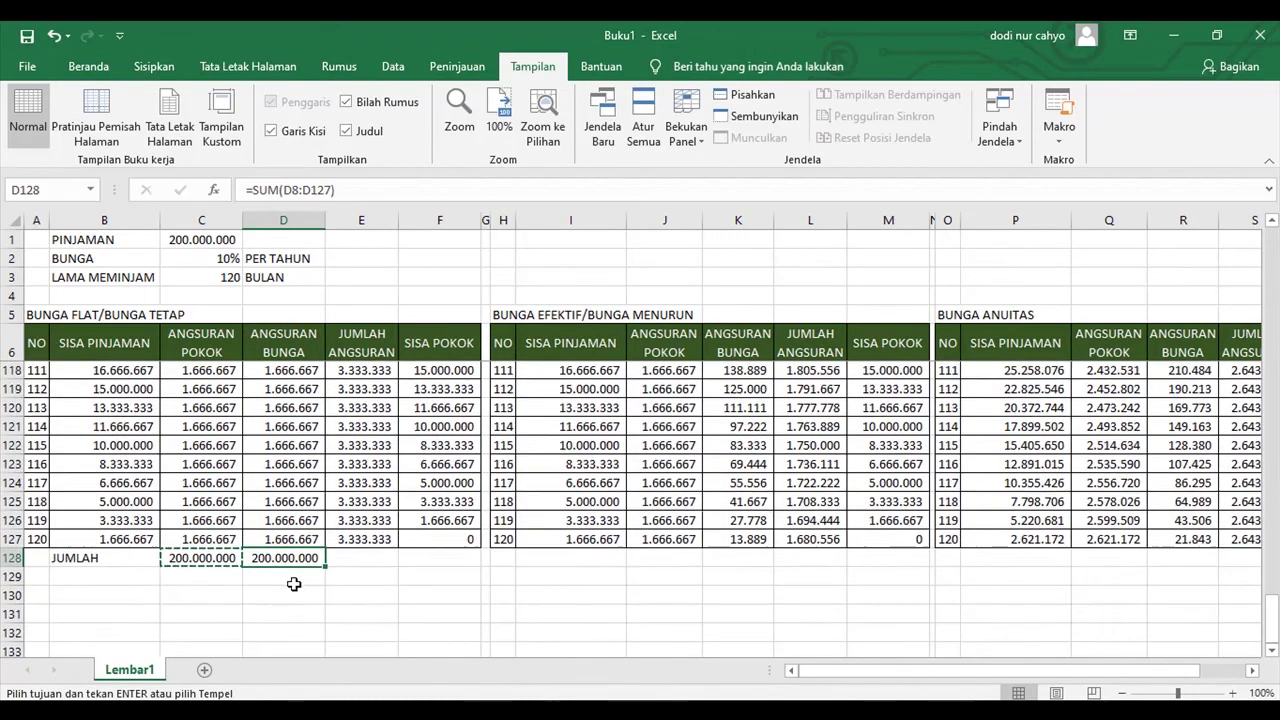
pyautogui.click(190, 582)
pyautogui.write('=')
pyautogui.press('Up')
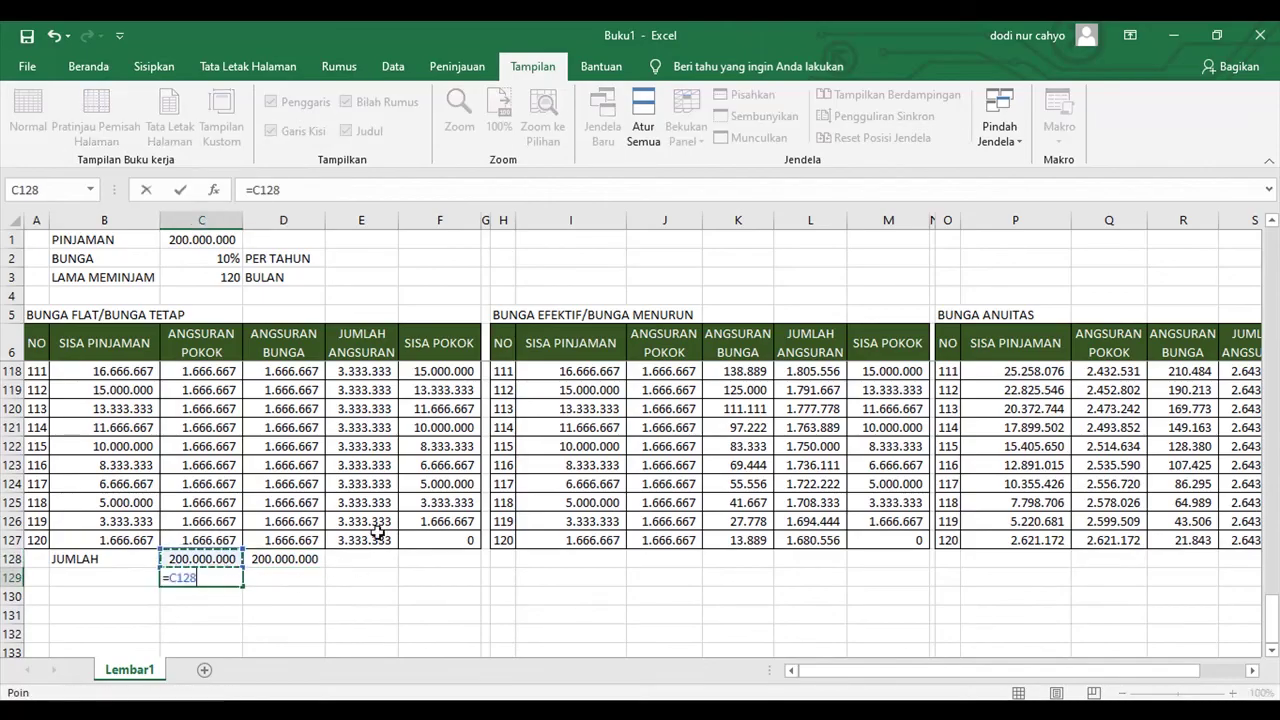
pyautogui.write('+')
pyautogui.press('Up')
pyautogui.press('Right')
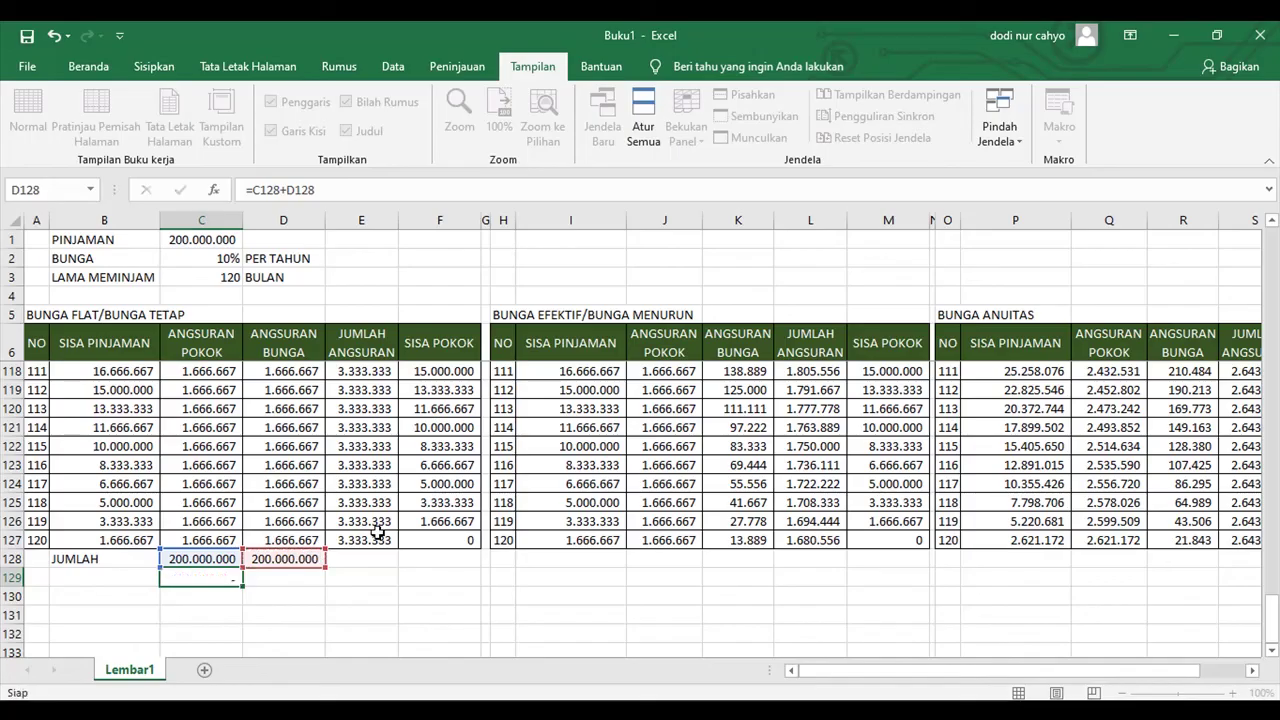
pyautogui.press('Return')
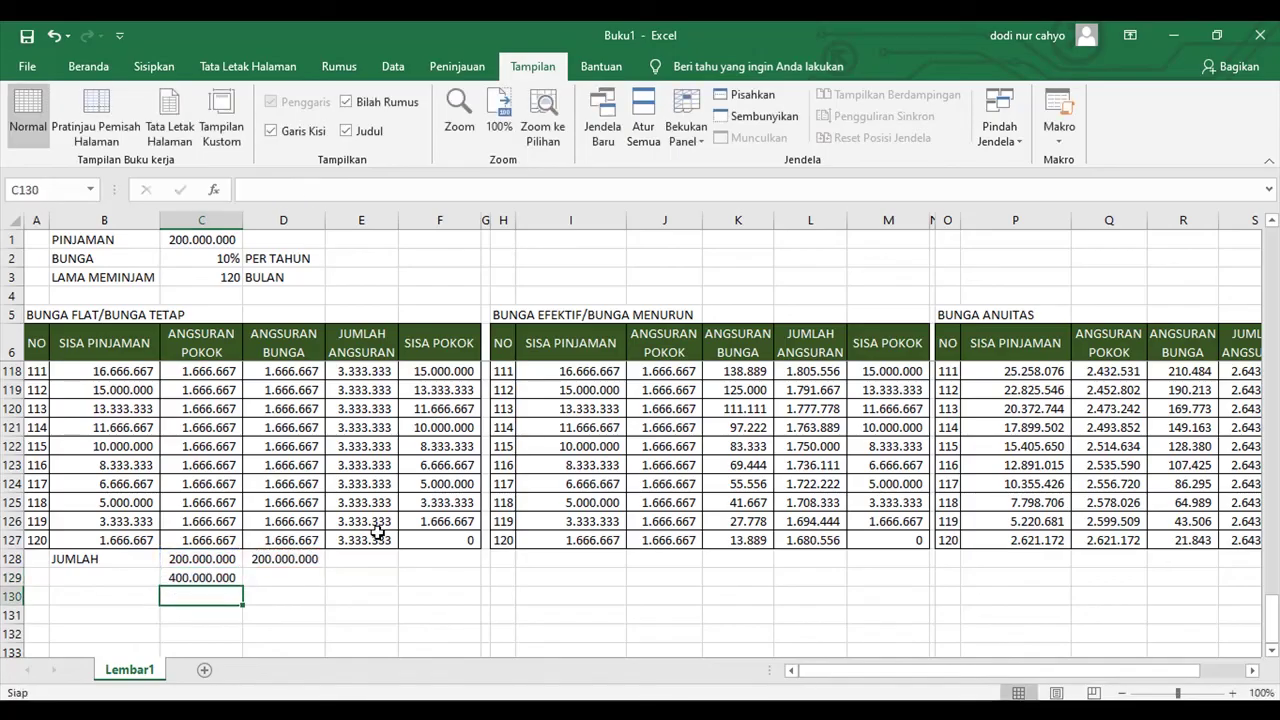
# Step: Copy the totals block B128:D129 to I128 under the effective table, auto-fit columns J and K, and check the copied formulas
pyautogui.moveTo(76, 559); pyautogui.dragTo(271, 574)
pyautogui.hotkey('ctrl', 'c')
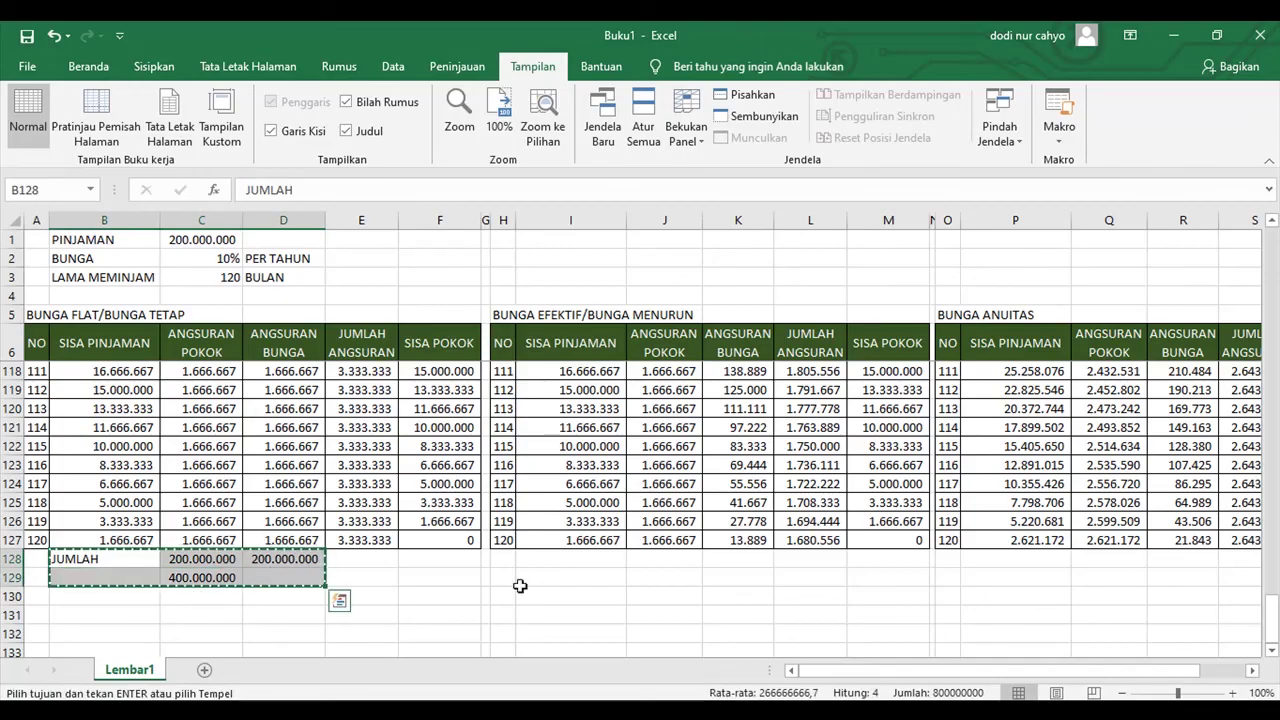
pyautogui.click(595, 558)
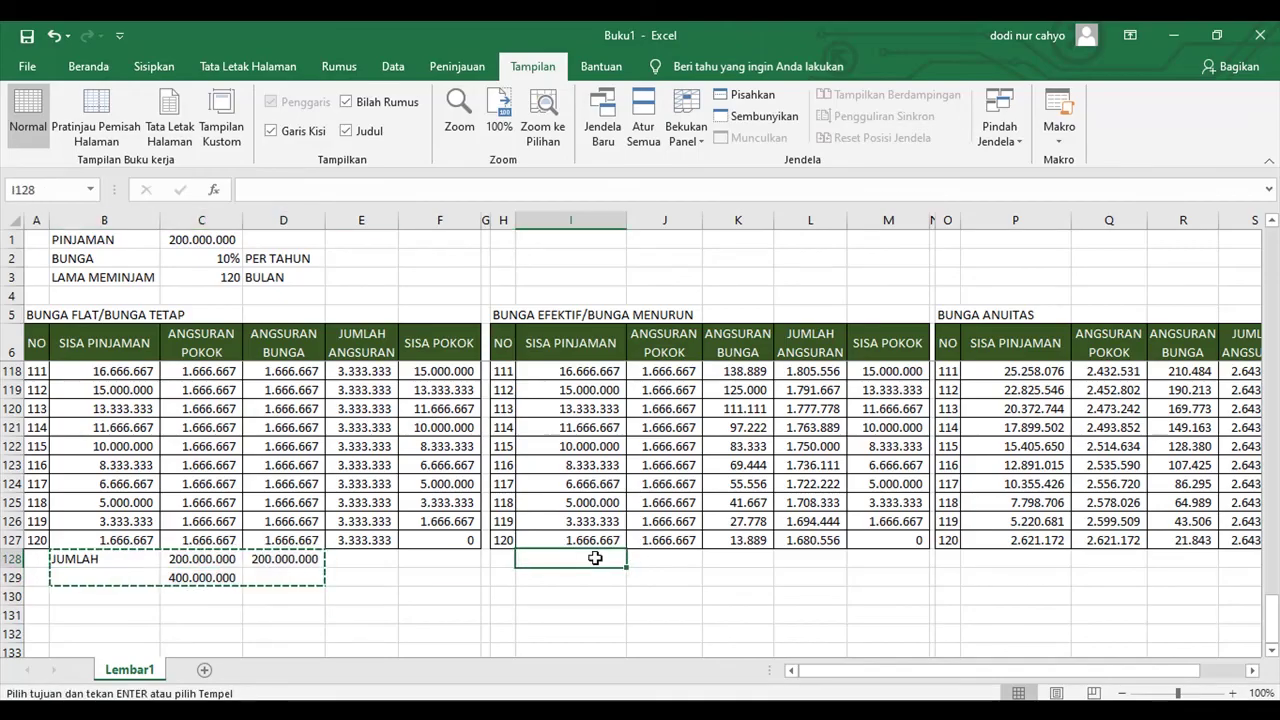
pyautogui.hotkey('ctrl', 'v')
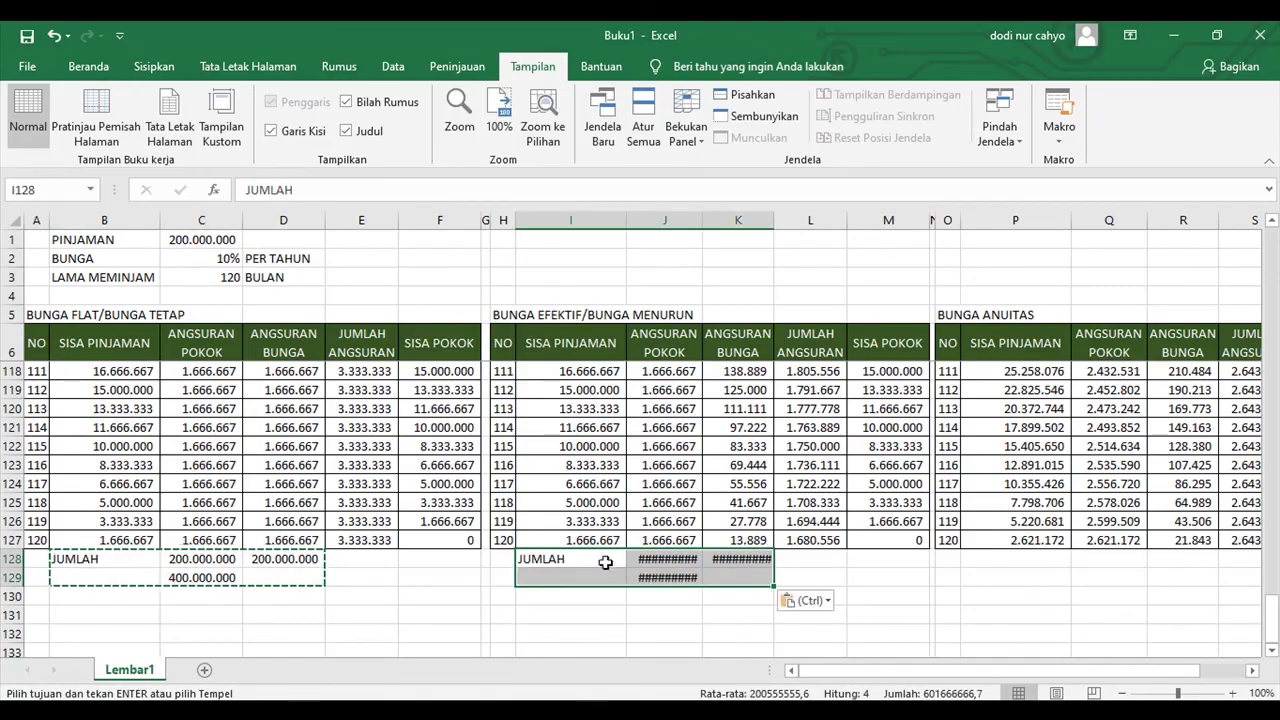
pyautogui.doubleClick(704, 226)
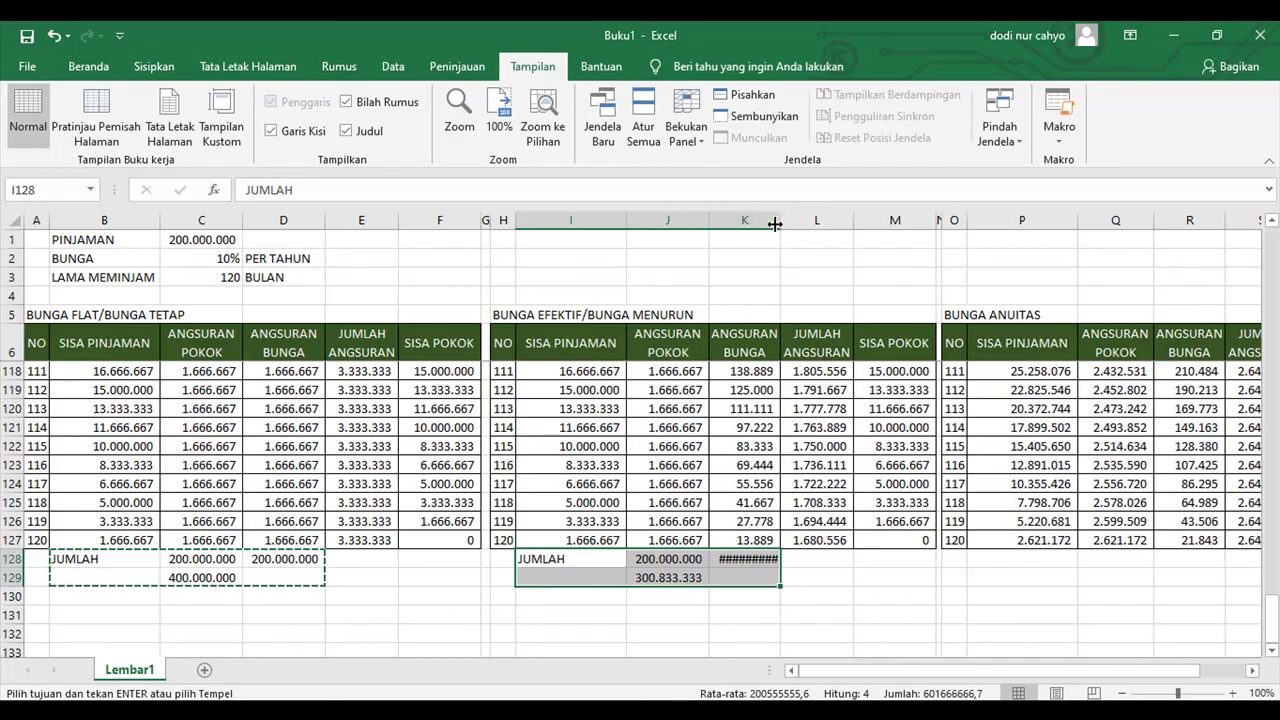
pyautogui.doubleClick(773, 220)
pyautogui.click(728, 610)
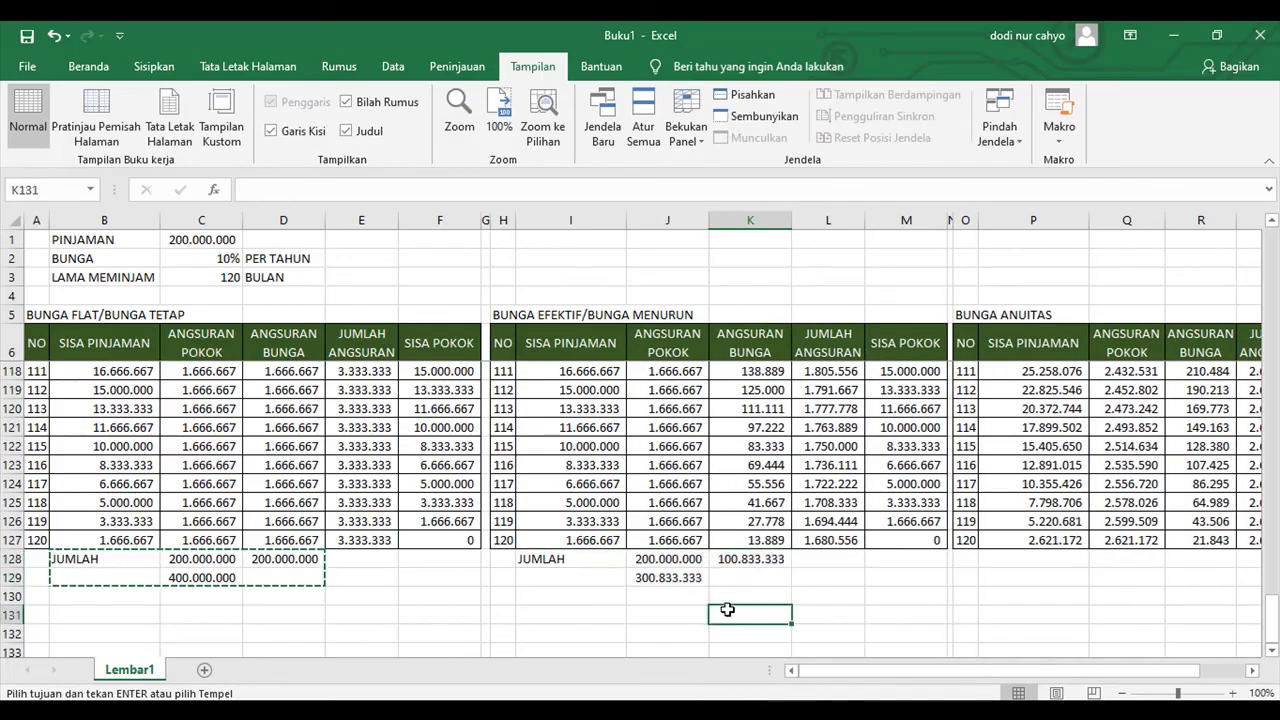
pyautogui.click(670, 563)
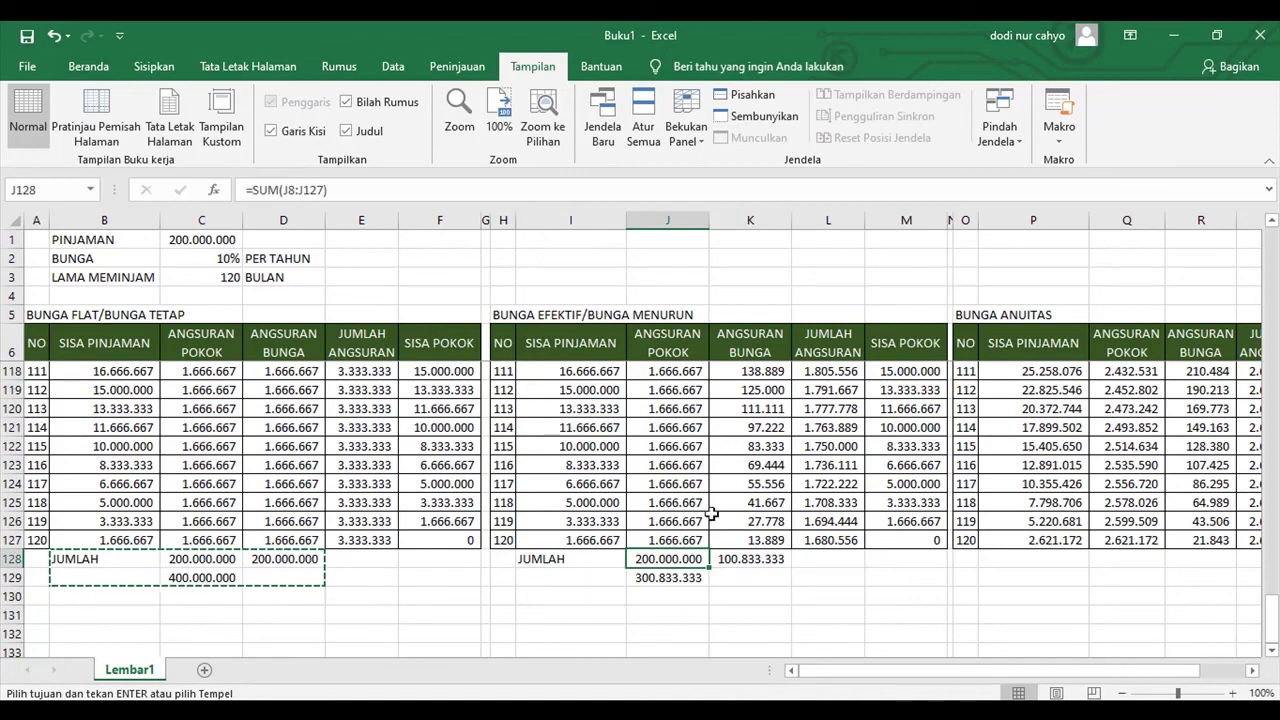
pyautogui.click(740, 560)
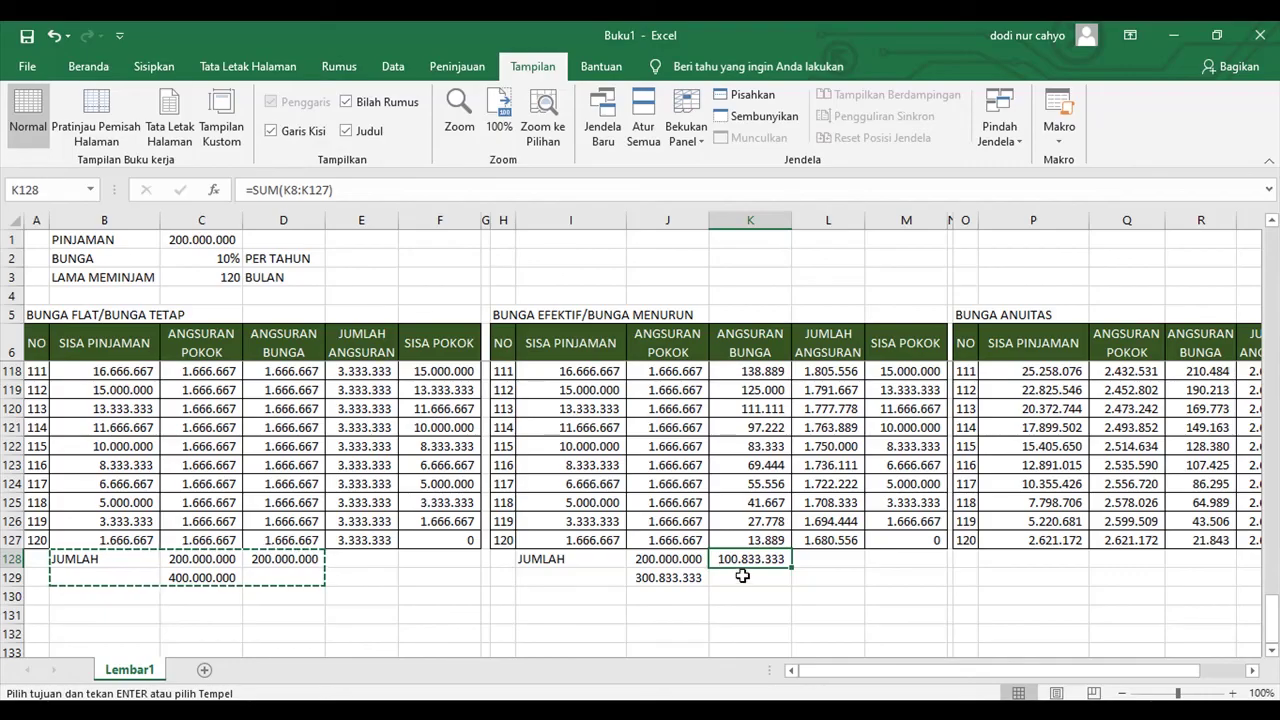
pyautogui.click(655, 581)
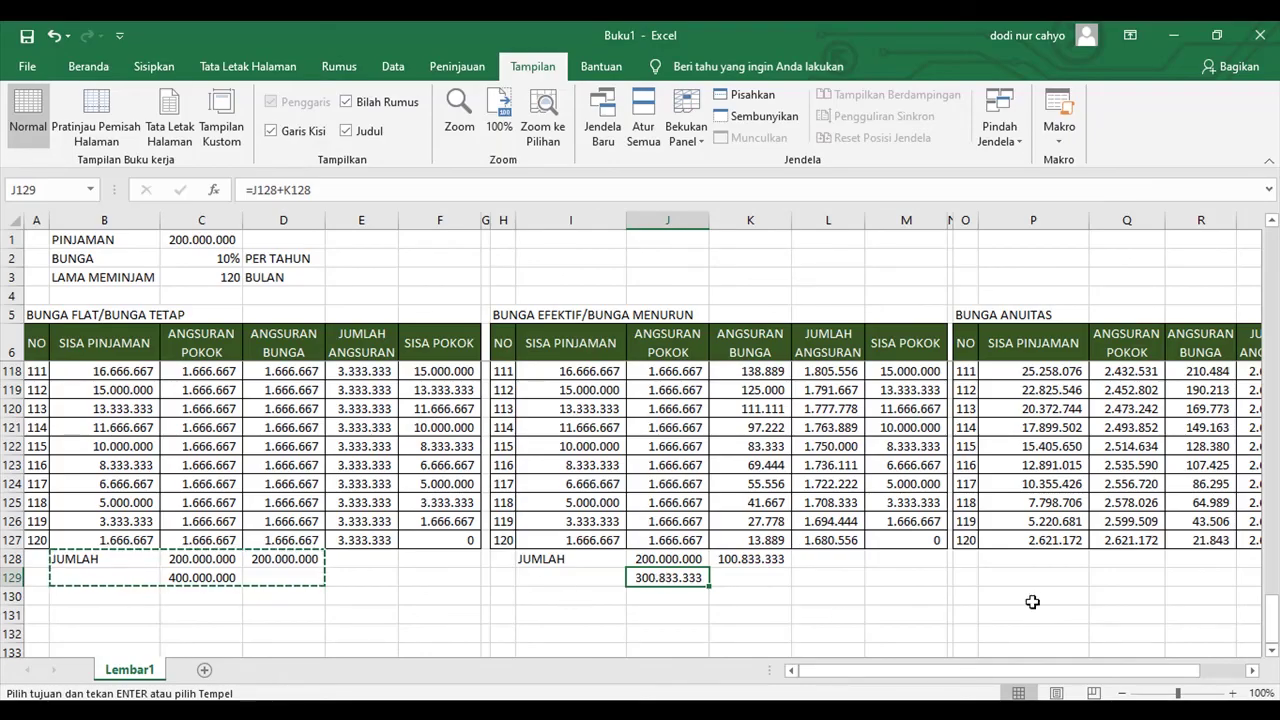
# Step: Copy the effective table's totals block I128:K129 to P128 under the annuity table and auto-fit columns Q and R
pyautogui.moveTo(545, 559); pyautogui.dragTo(755, 578)
pyautogui.hotkey('ctrl', 'c')
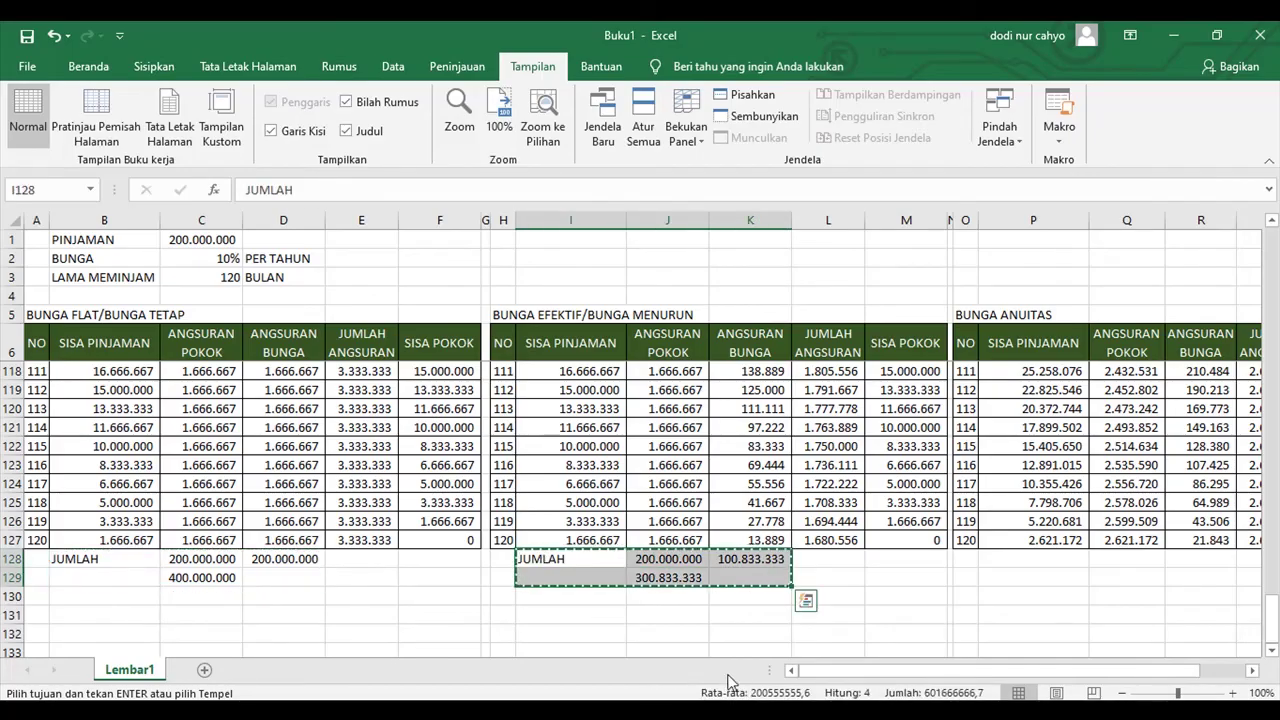
pyautogui.moveTo(846, 672); pyautogui.dragTo(905, 683)
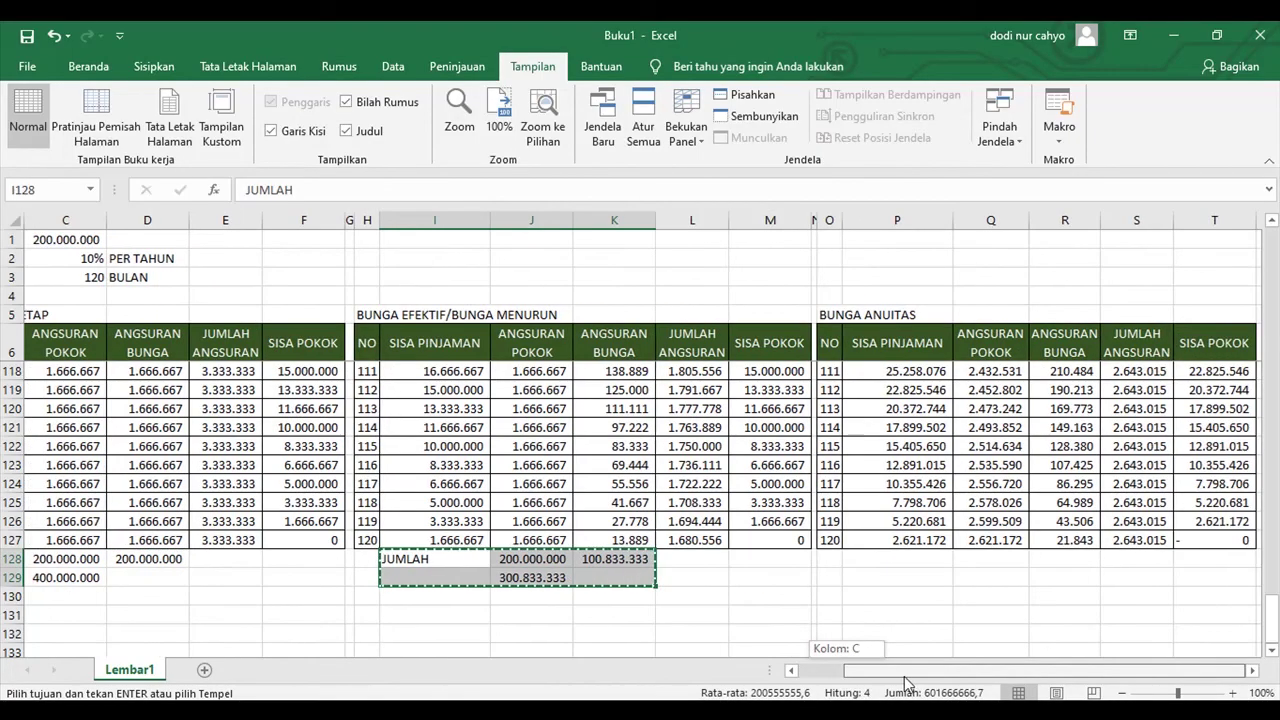
pyautogui.click(929, 560)
pyautogui.hotkey('ctrl', 'v')
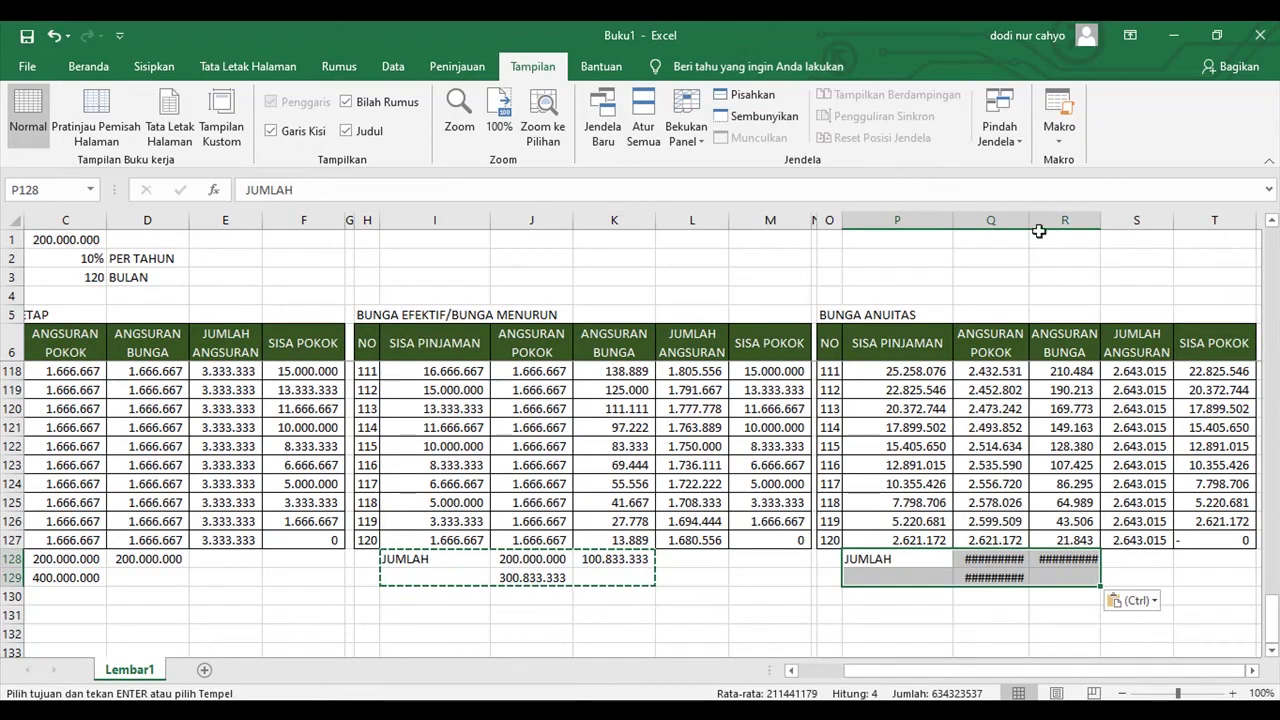
pyautogui.doubleClick(1030, 220)
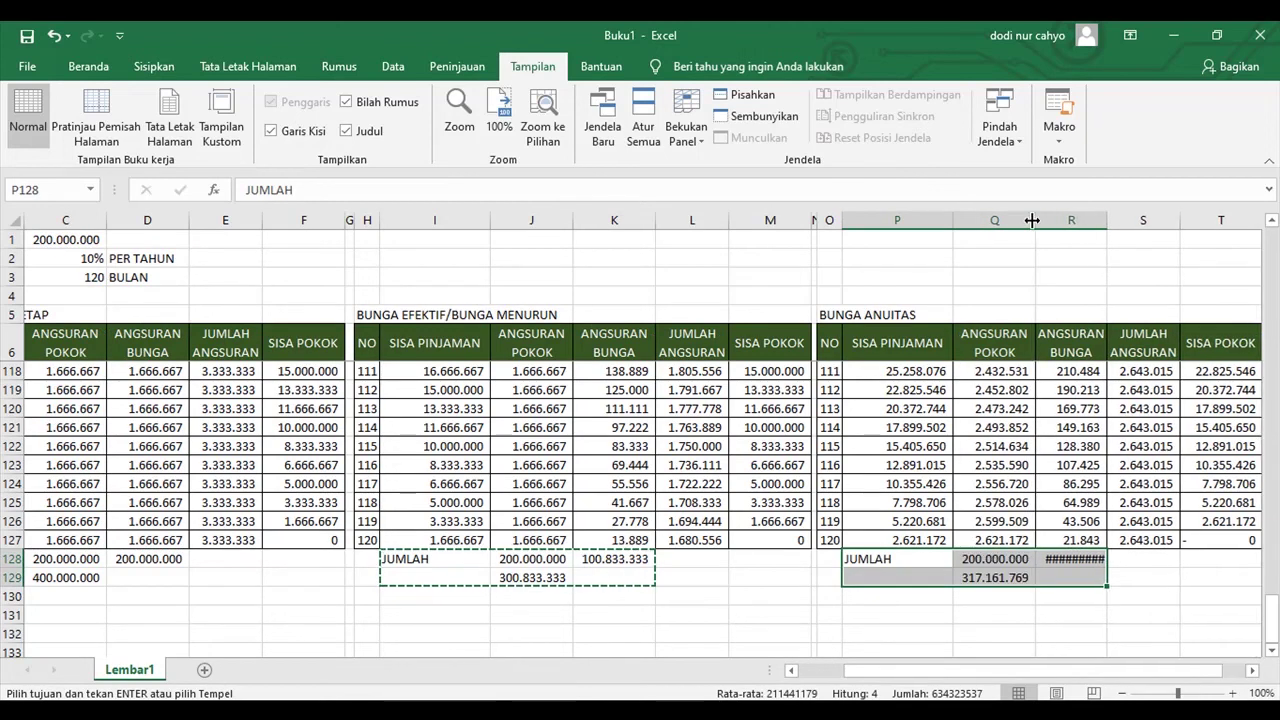
pyautogui.doubleClick(1106, 220)
pyautogui.click(849, 628)
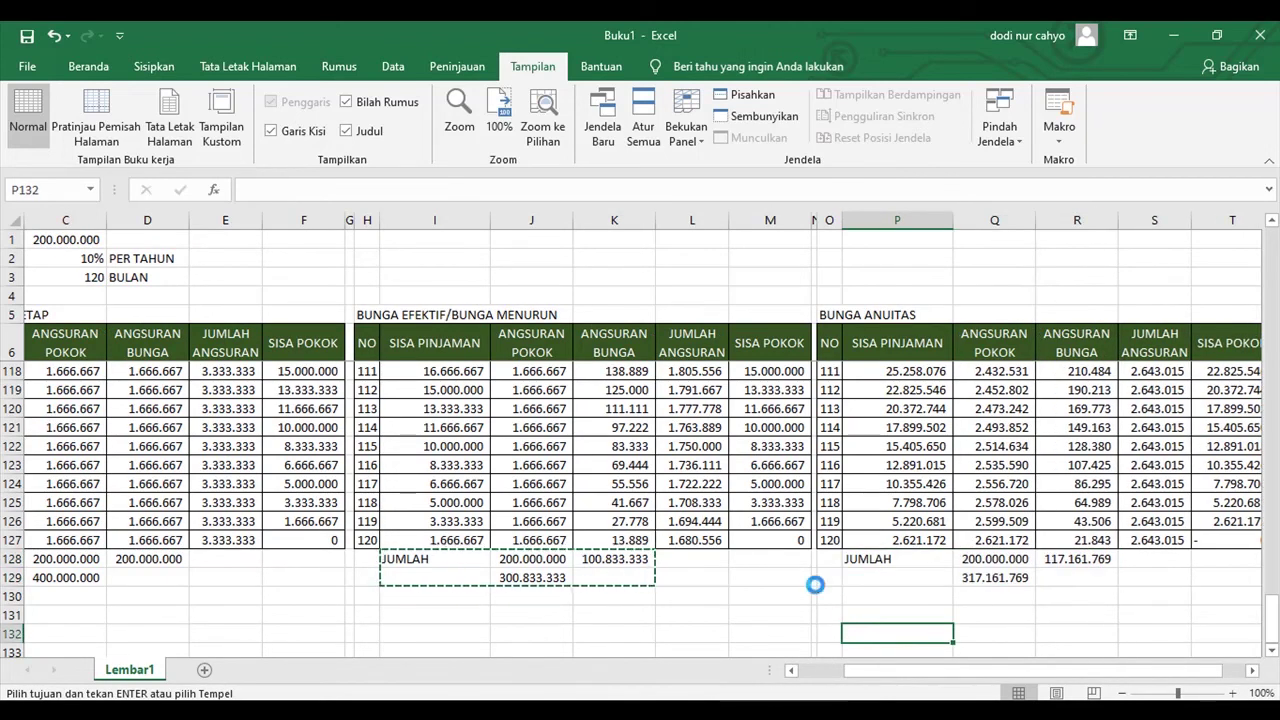
pyautogui.press('Escape')
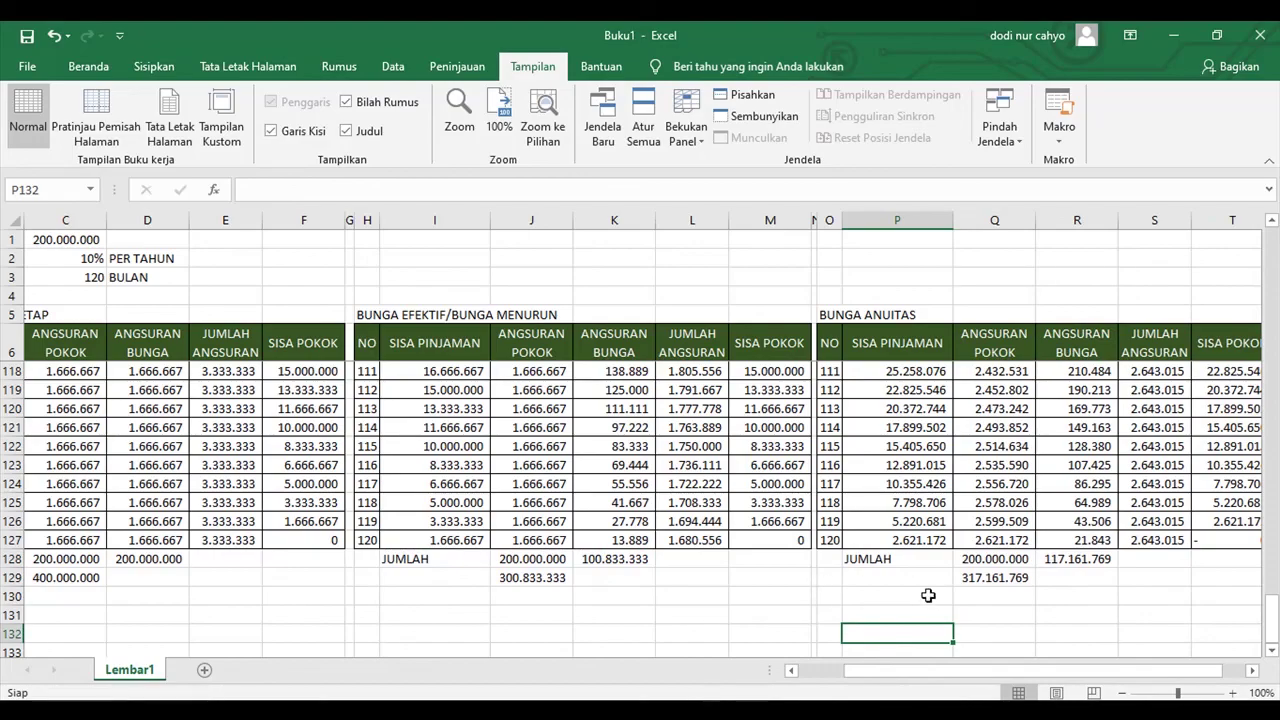
# Step: Check the annuity totals in Q128, R128 and Q129 and compare them with the flat and effective totals
pyautogui.click(1000, 561)
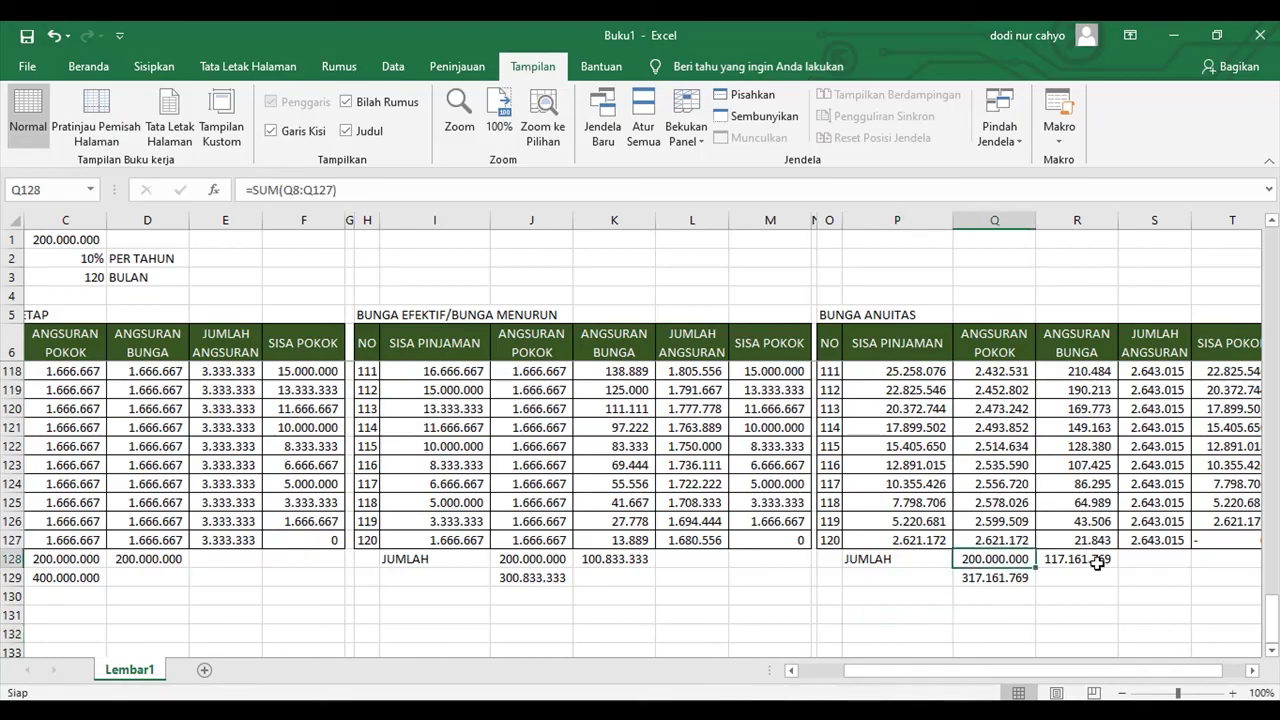
pyautogui.click(1095, 558)
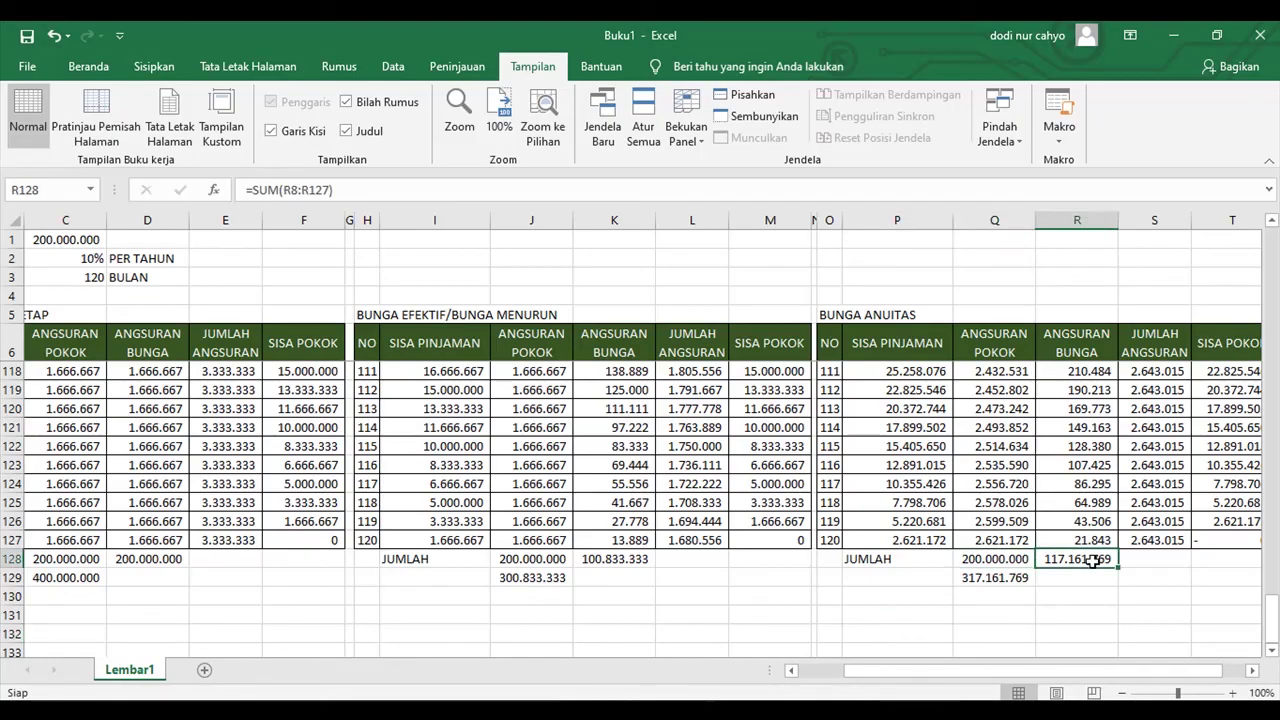
pyautogui.moveTo(1105, 678)
pyautogui.mouseDown()
pyautogui.moveTo(1152, 676)
pyautogui.moveTo(1060, 680)
pyautogui.moveTo(1115, 678)
pyautogui.mouseUp()
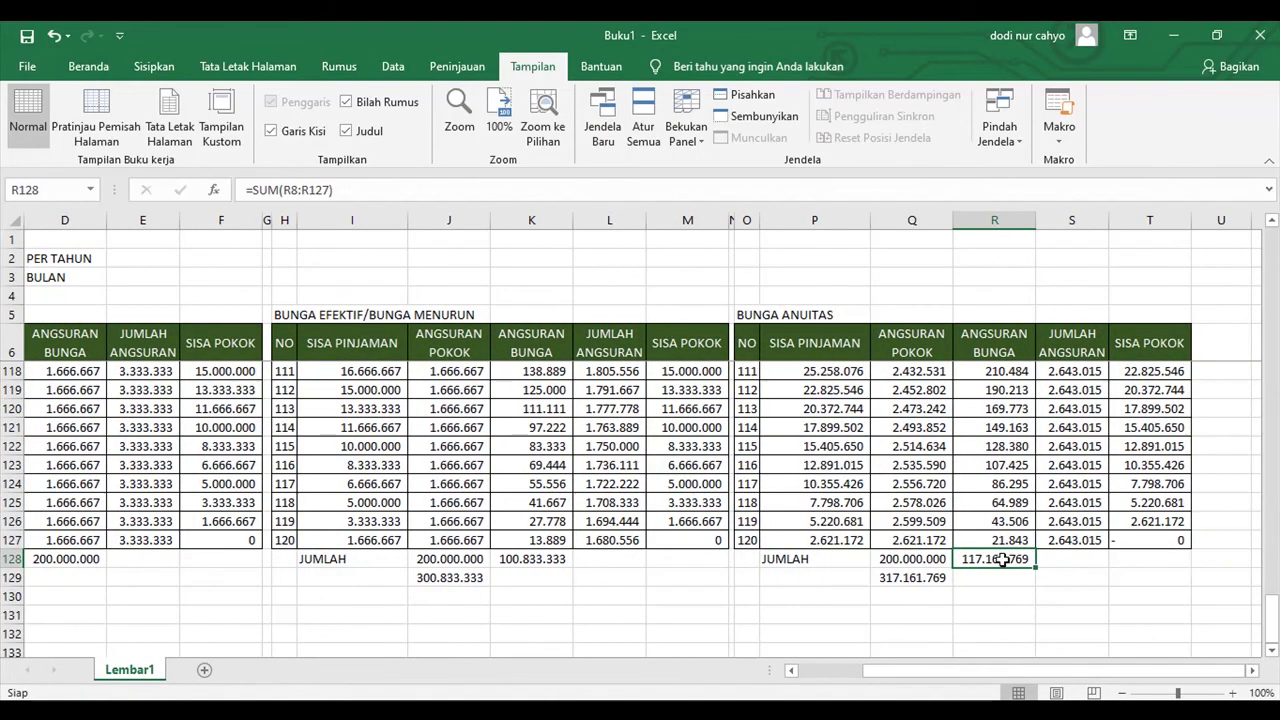
pyautogui.click(905, 579)
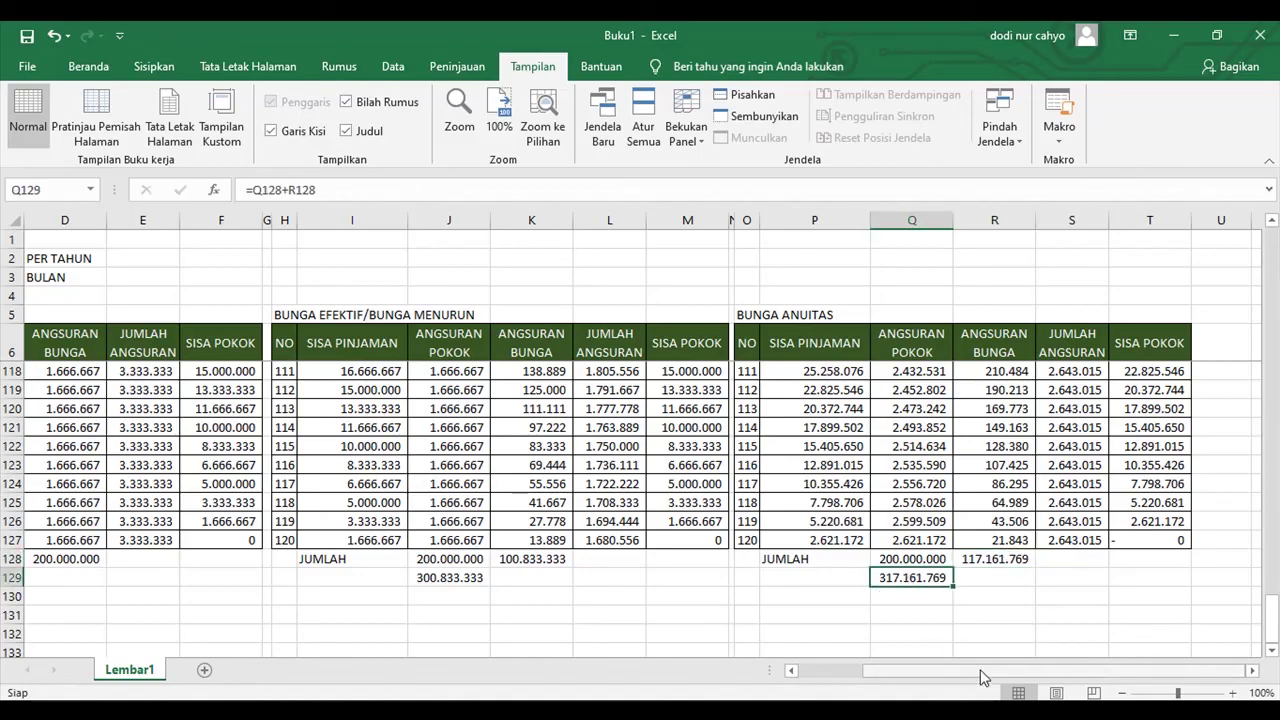
pyautogui.moveTo(983, 679); pyautogui.dragTo(920, 679)
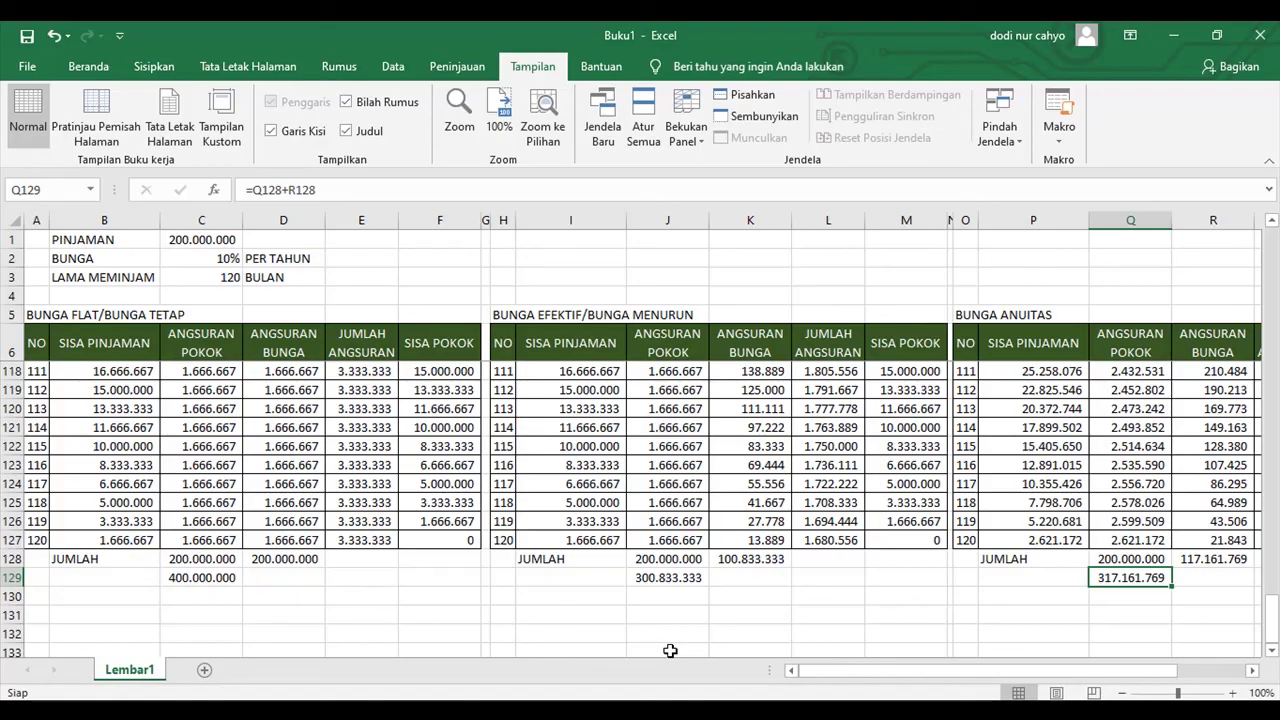
# Step: Highlight the month 60 row (row 67) and compare its SISA POKOK across the three tables and with the totals in rows 128 and 129
pyautogui.scroll(6, 670, 651)
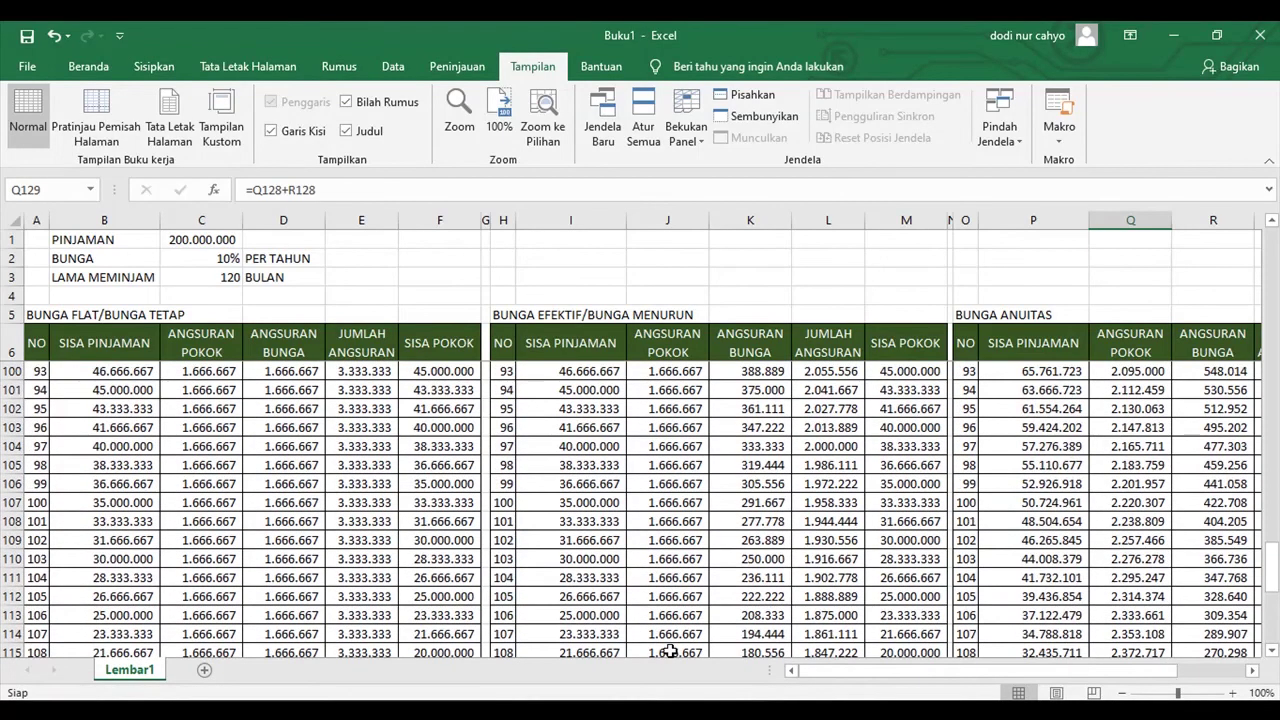
pyautogui.scroll(1, 670, 651)
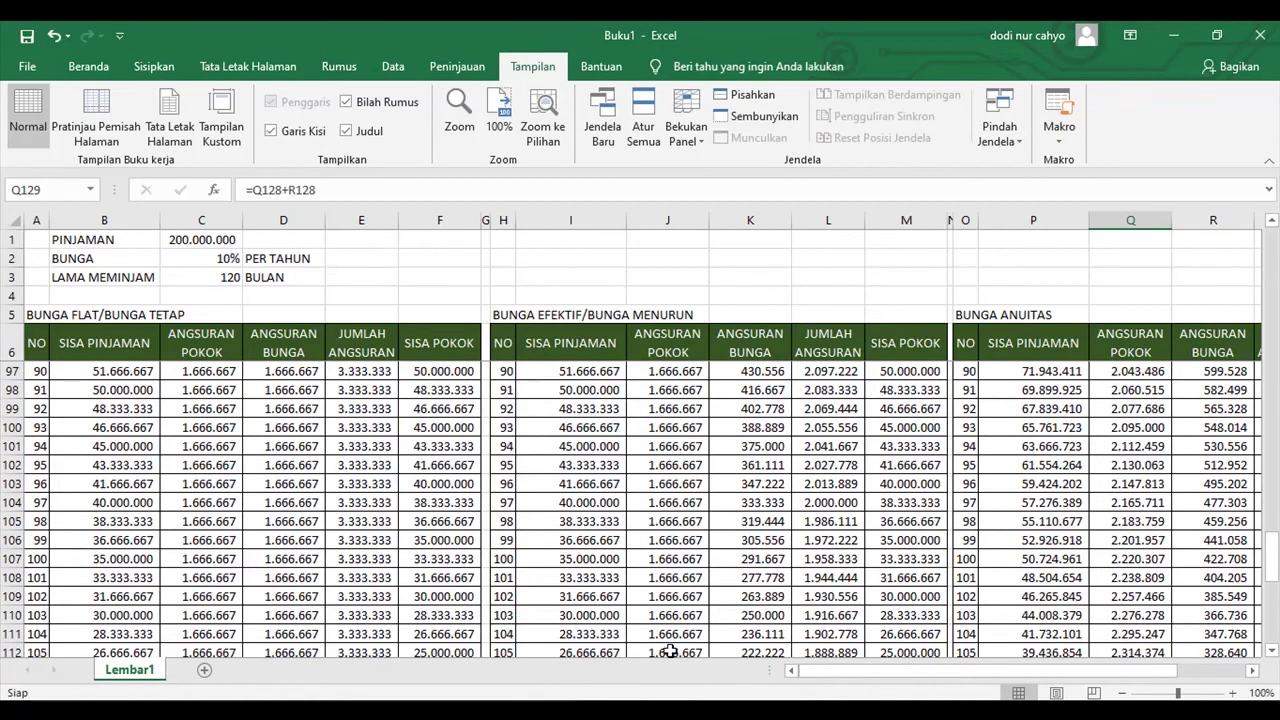
pyautogui.scroll(1, 670, 651)
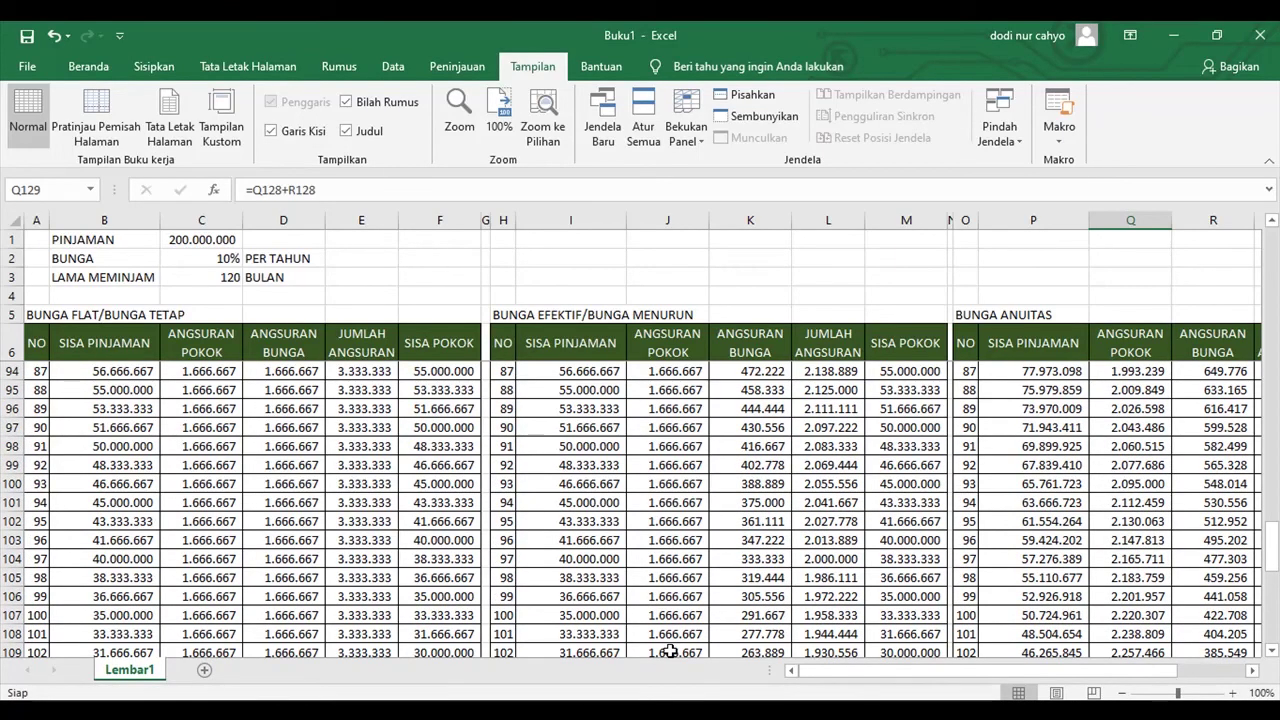
pyautogui.scroll(8, 670, 651)
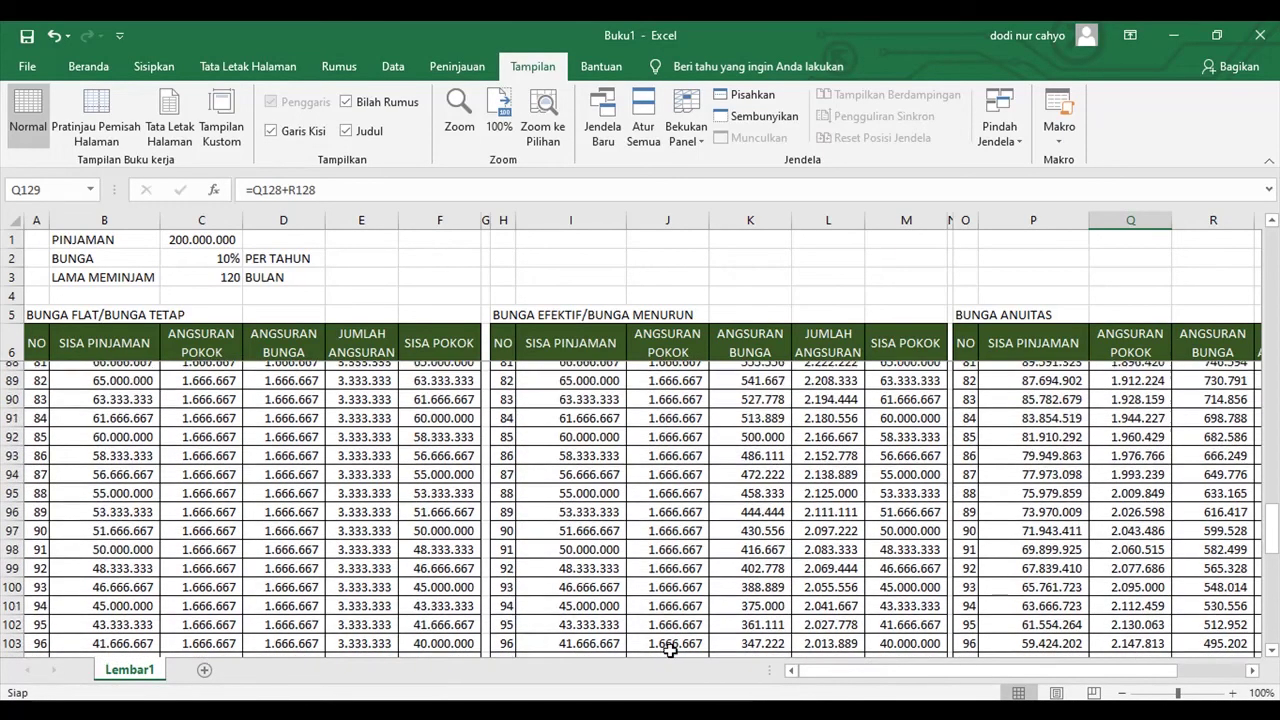
pyautogui.scroll(4, 670, 651)
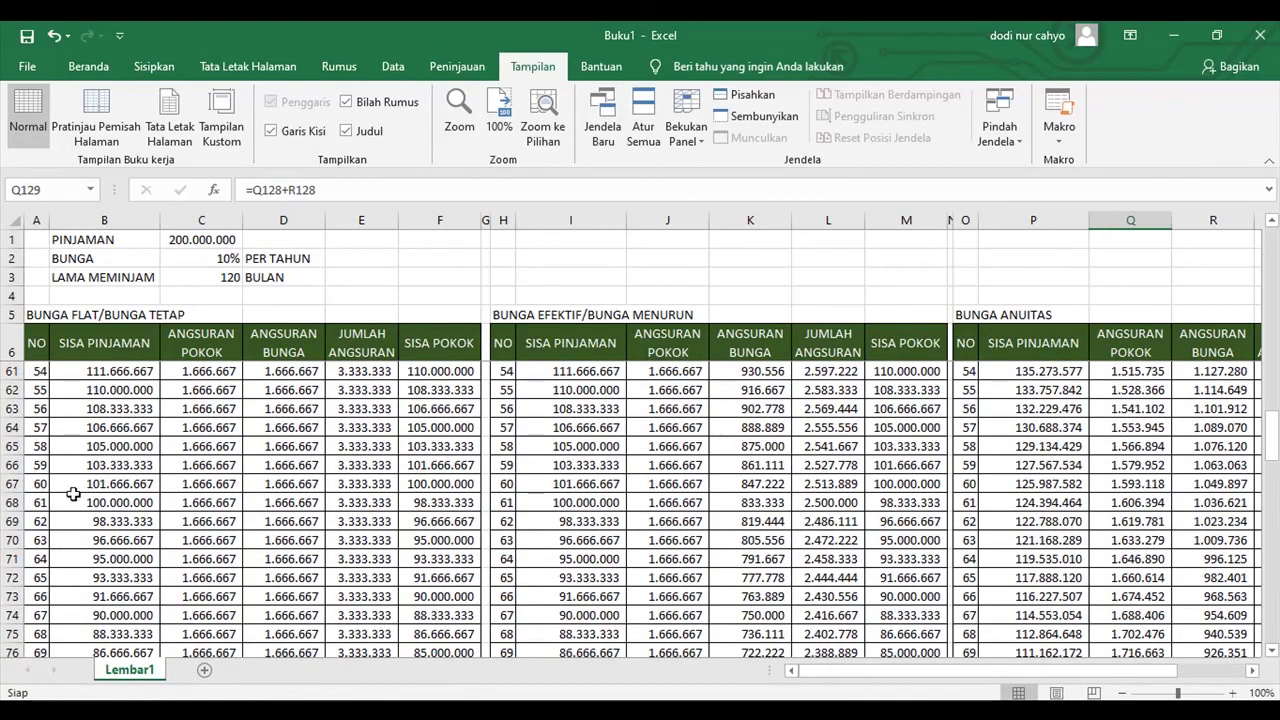
pyautogui.click(14, 483)
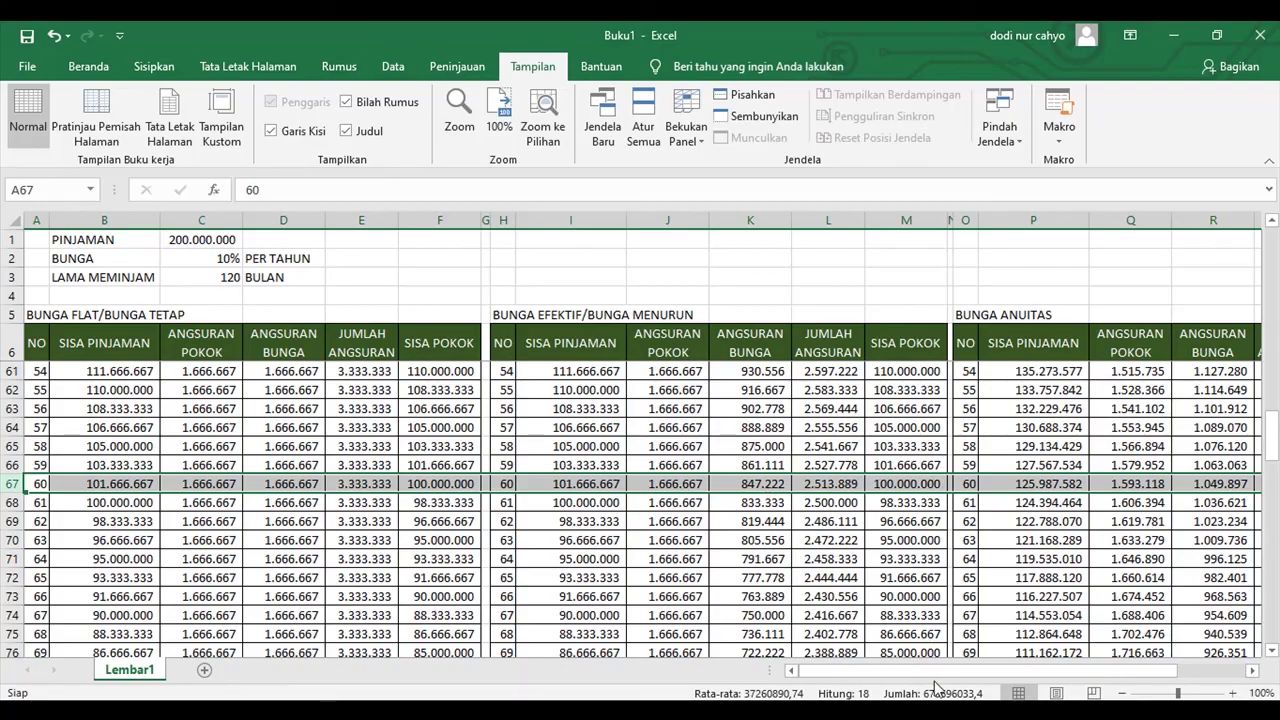
pyautogui.moveTo(932, 680); pyautogui.dragTo(952, 680)
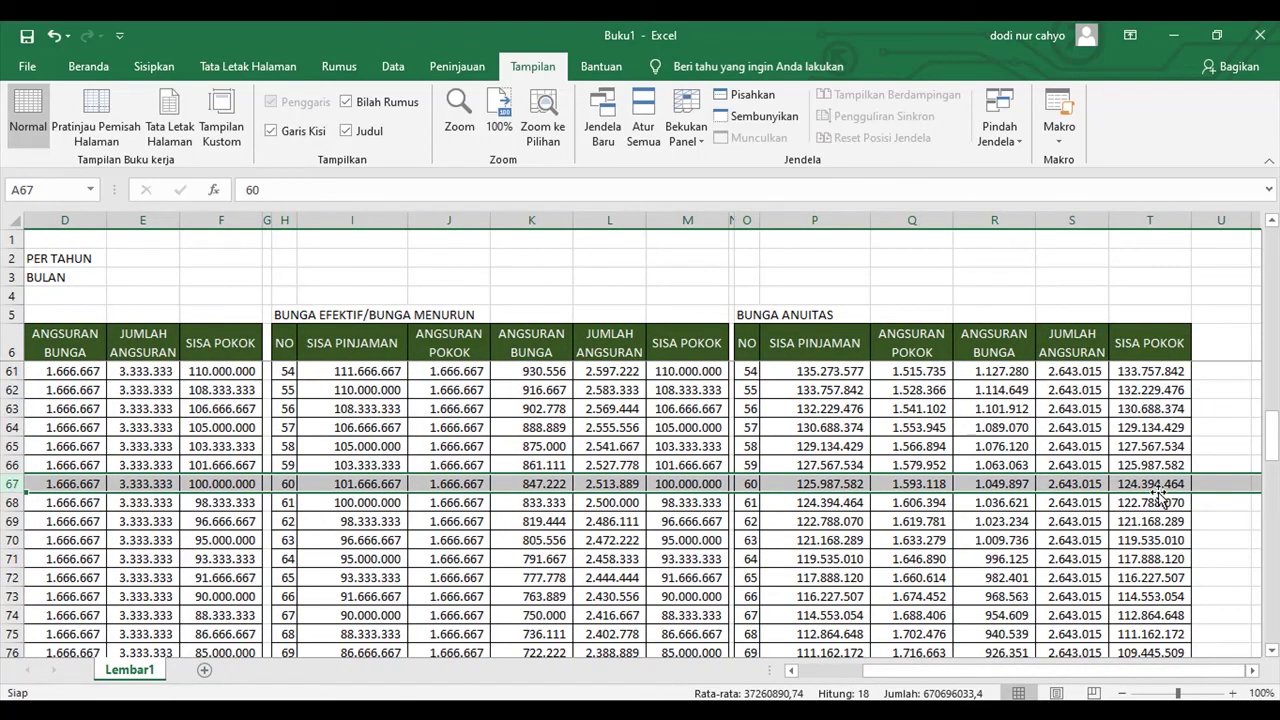
pyautogui.moveTo(1272, 440); pyautogui.dragTo(1273, 604)
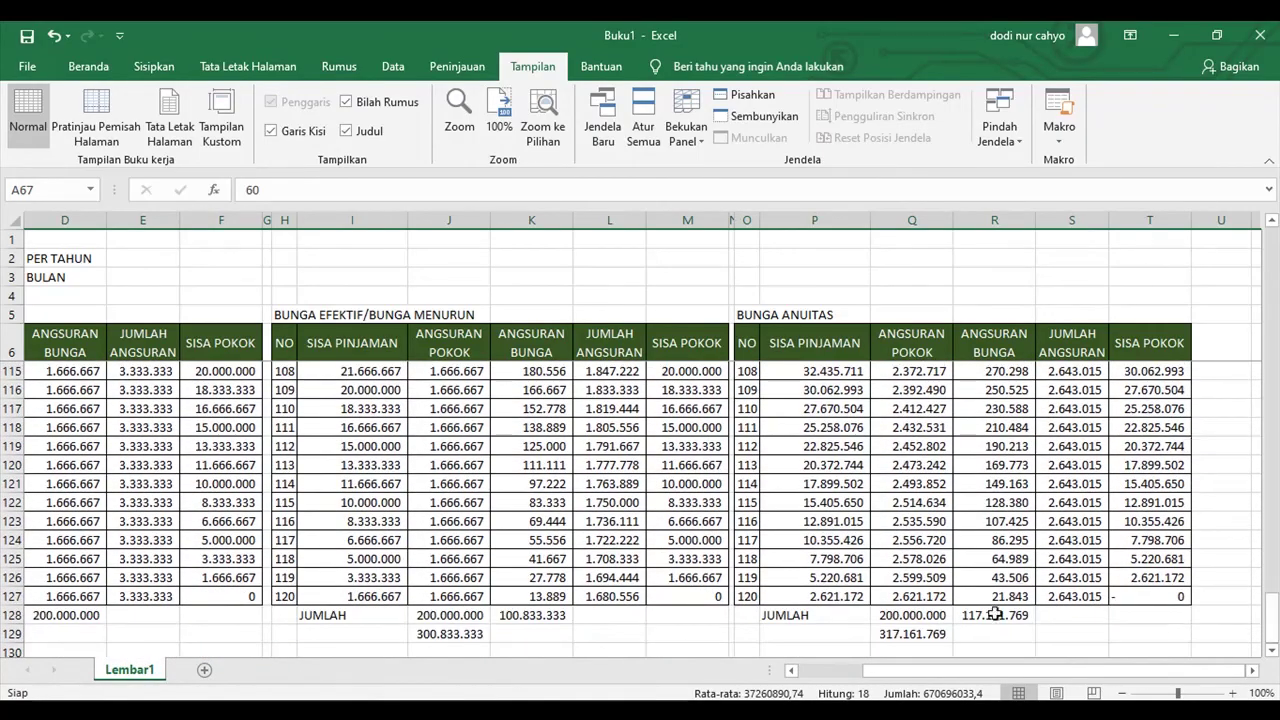
pyautogui.moveTo(1273, 612); pyautogui.dragTo(1273, 433)
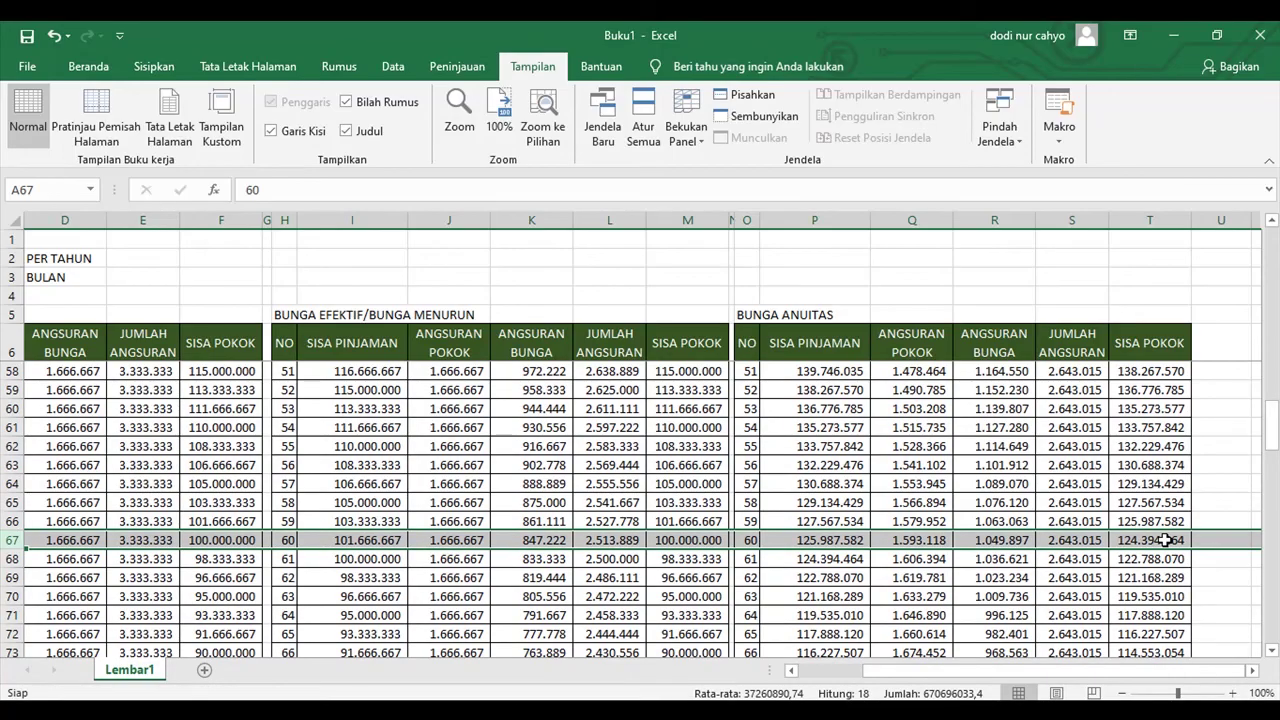
# Step: Return to the loan inputs above the flat table and select the PINJAMAN amount in C1
pyautogui.hscroll(-3, 881, 291)
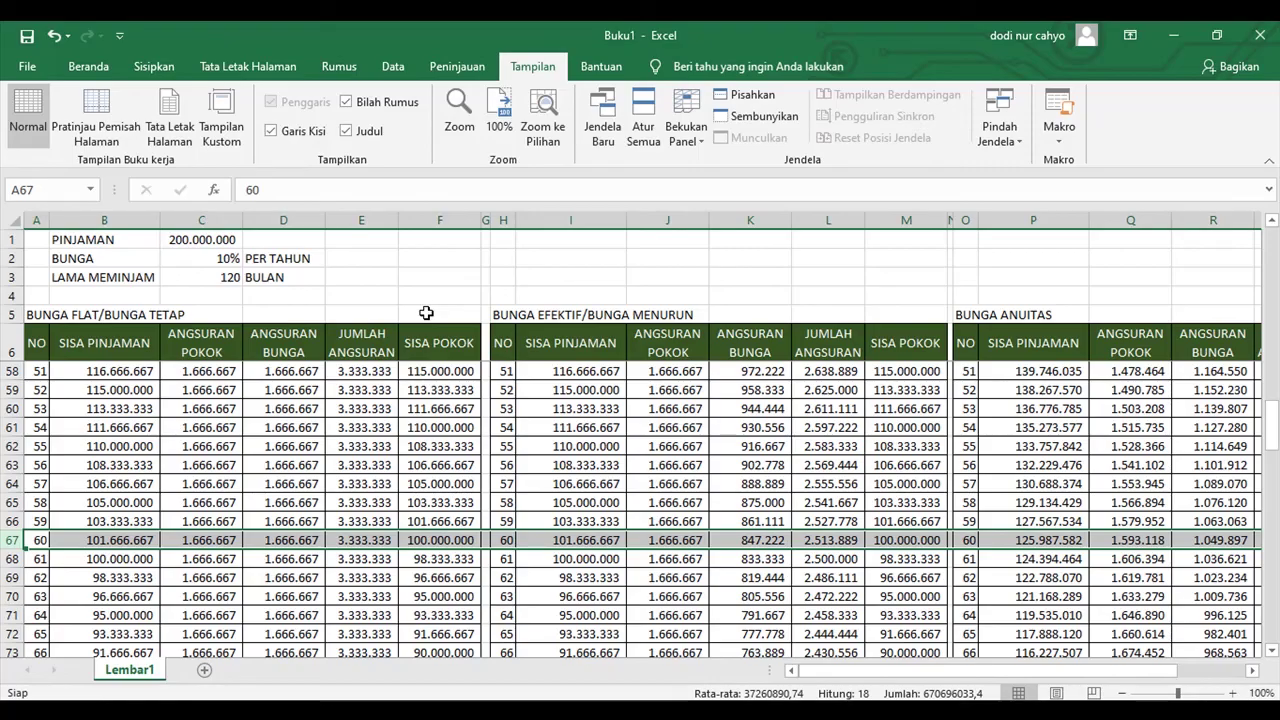
pyautogui.scroll(7, 420, 286)
pyautogui.scroll(5, 186, 266)
pyautogui.click(200, 241)
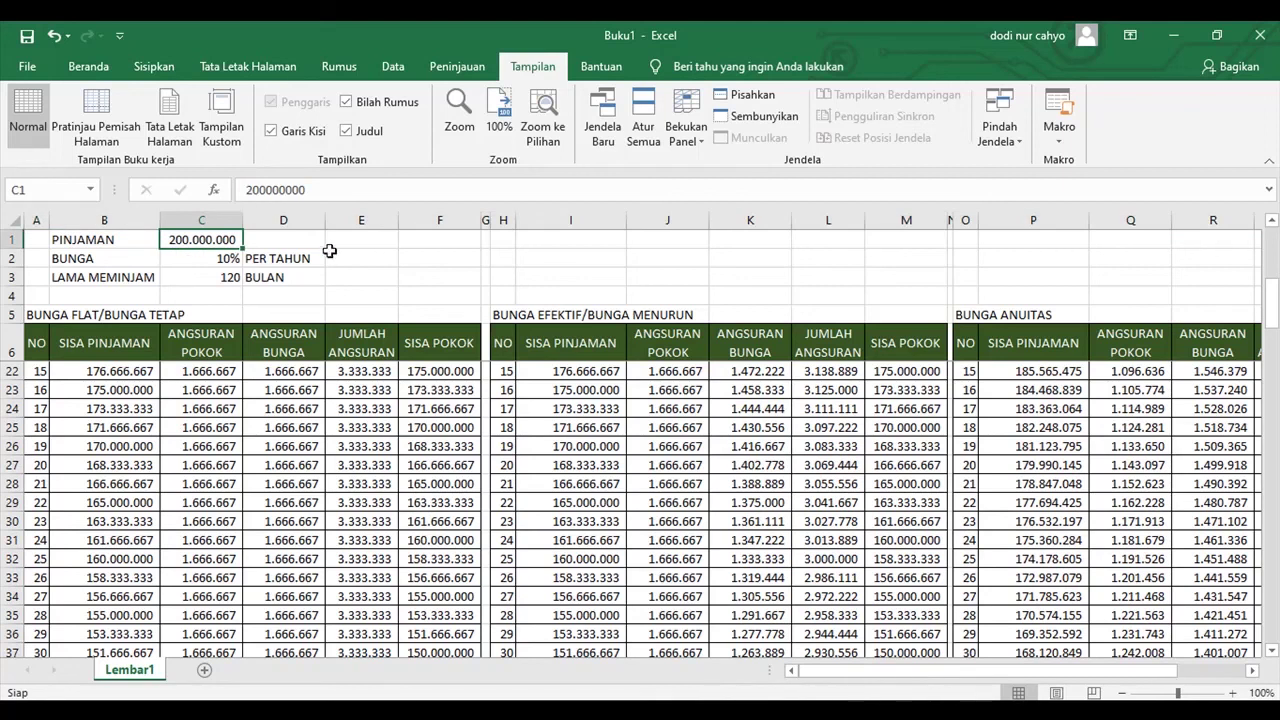